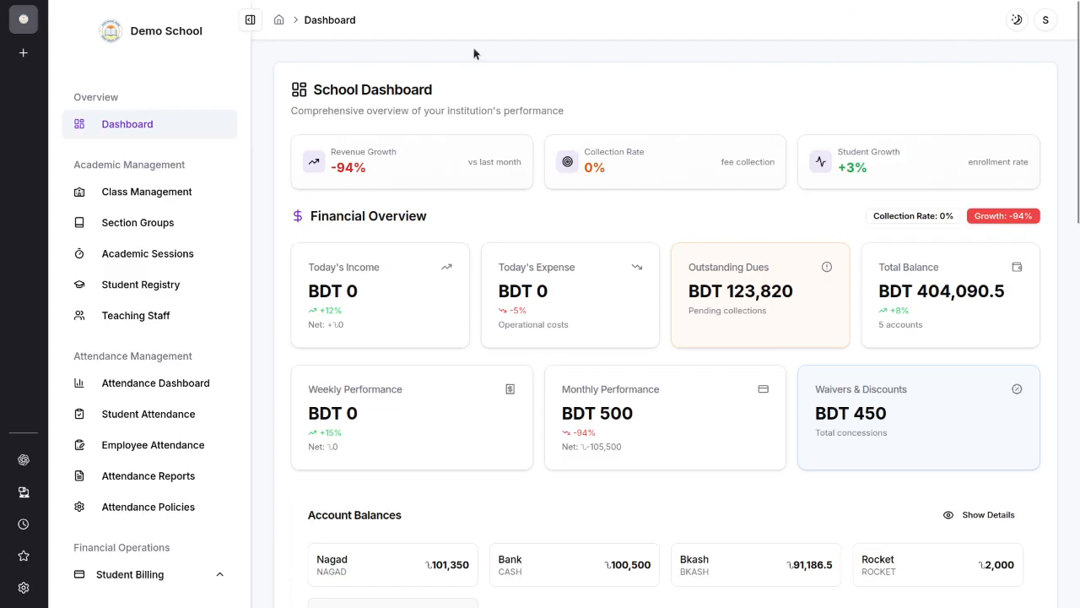
# Step: Collapse the navigation sidebar to icons and expand it again
pyautogui.click(248, 25)
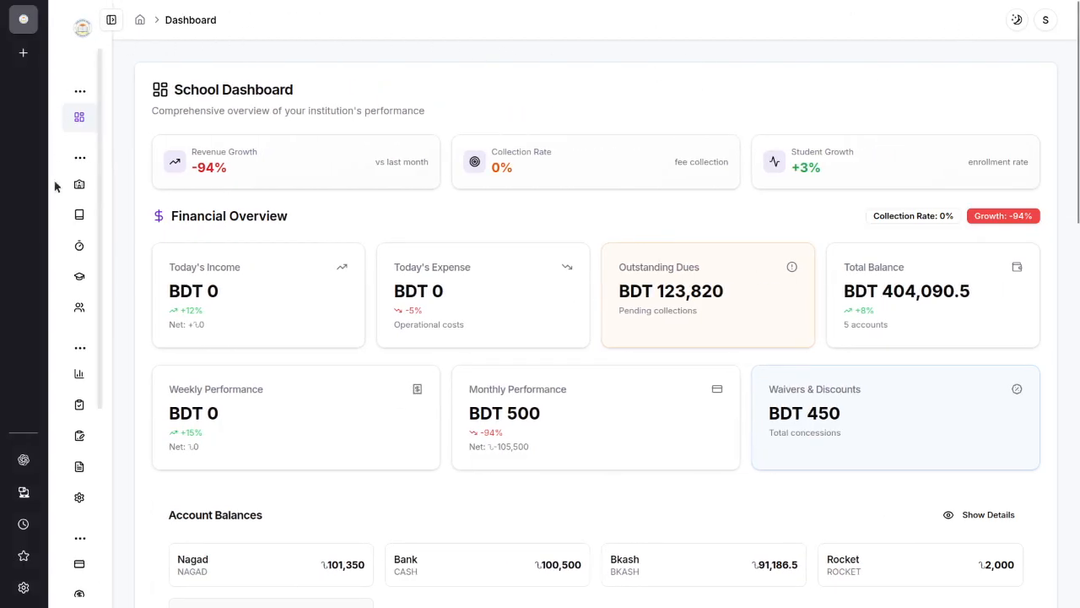
pyautogui.press('F11')
pyautogui.click(109, 53)
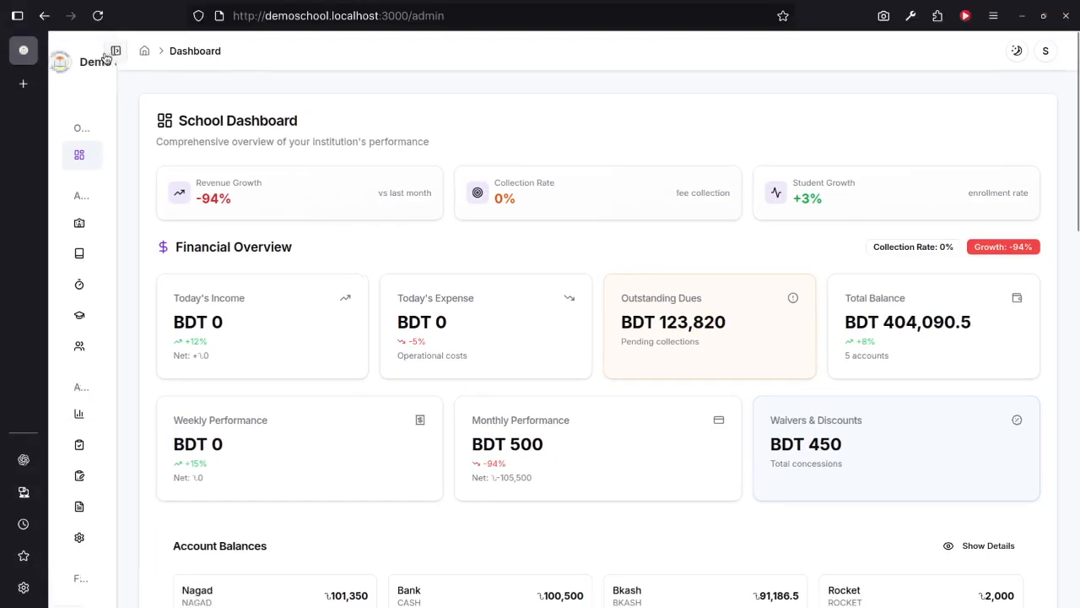
pyautogui.press('F11')
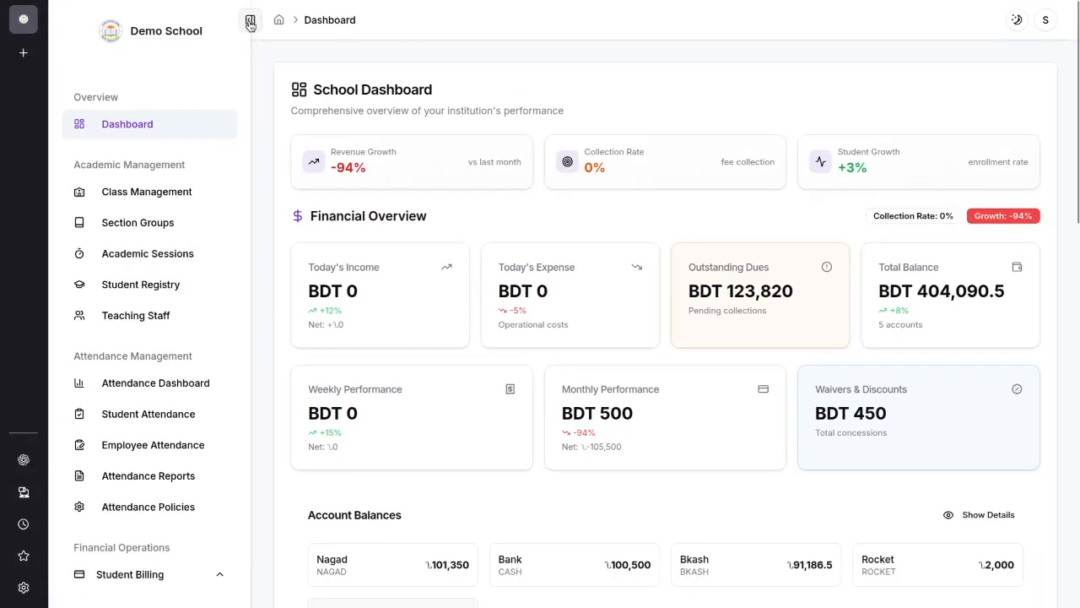
# Step: Switch the colour theme and back, and view the options in the profile menu before closing it
pyautogui.click(1015, 20)
pyautogui.click(1015, 21)
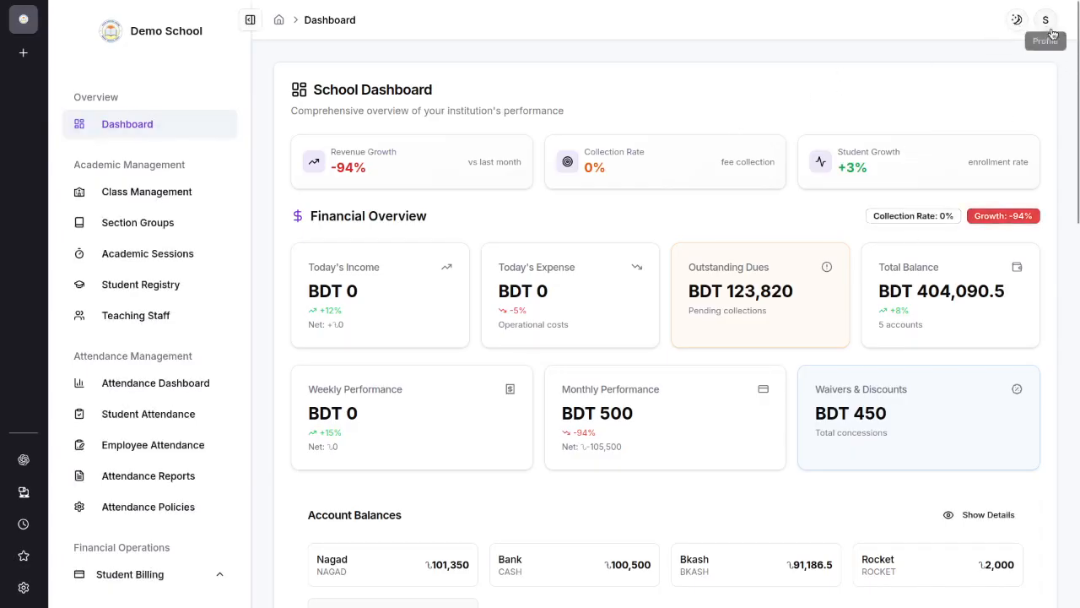
pyautogui.click(1045, 20)
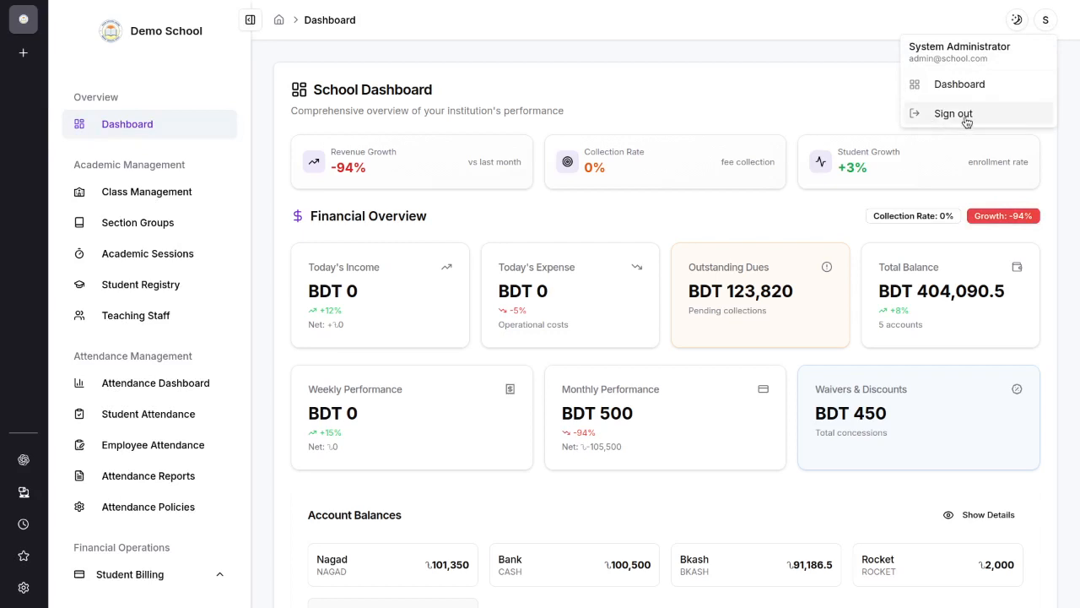
pyautogui.click(817, 61)
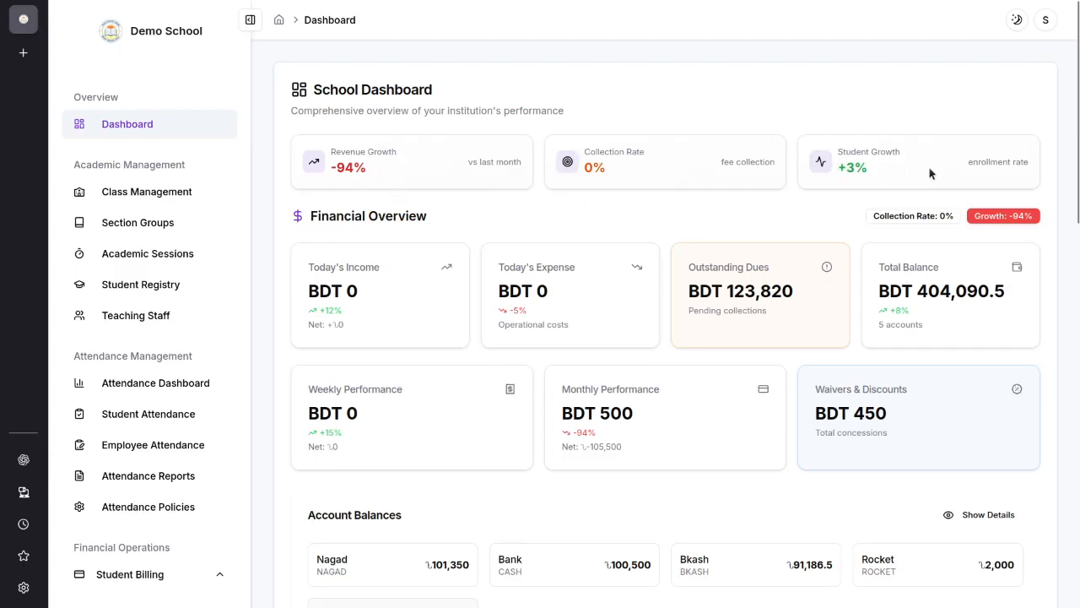
# Step: Examine the growth indicators and the Financial Overview cards, including weekly and monthly performance and the Waivers & Discounts total
pyautogui.moveTo(964, 164); pyautogui.dragTo(1041, 172)
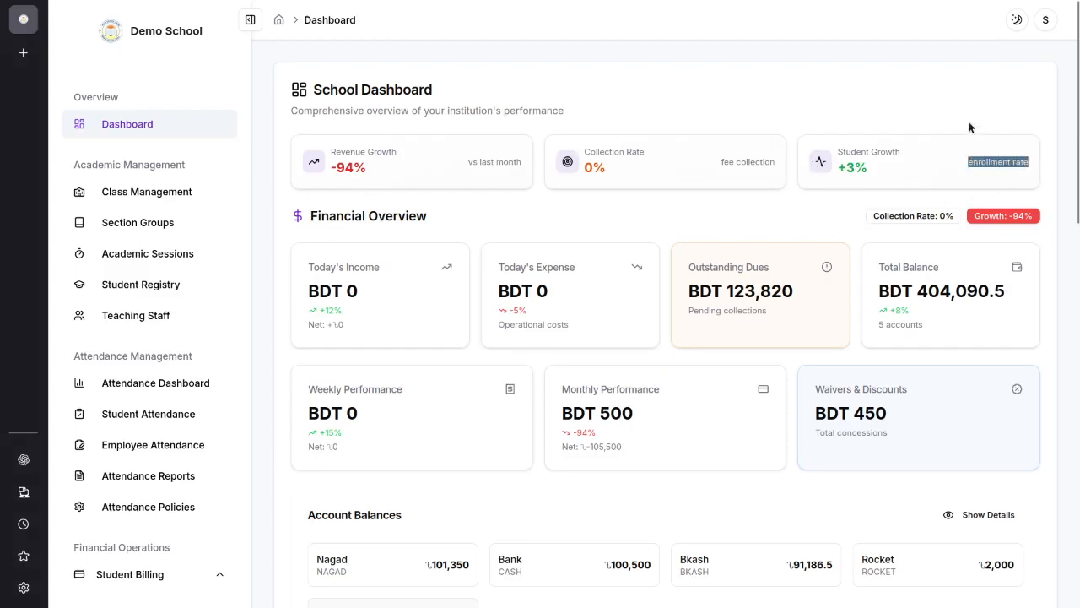
pyautogui.click(968, 127)
pyautogui.scroll(-2, 452, 240)
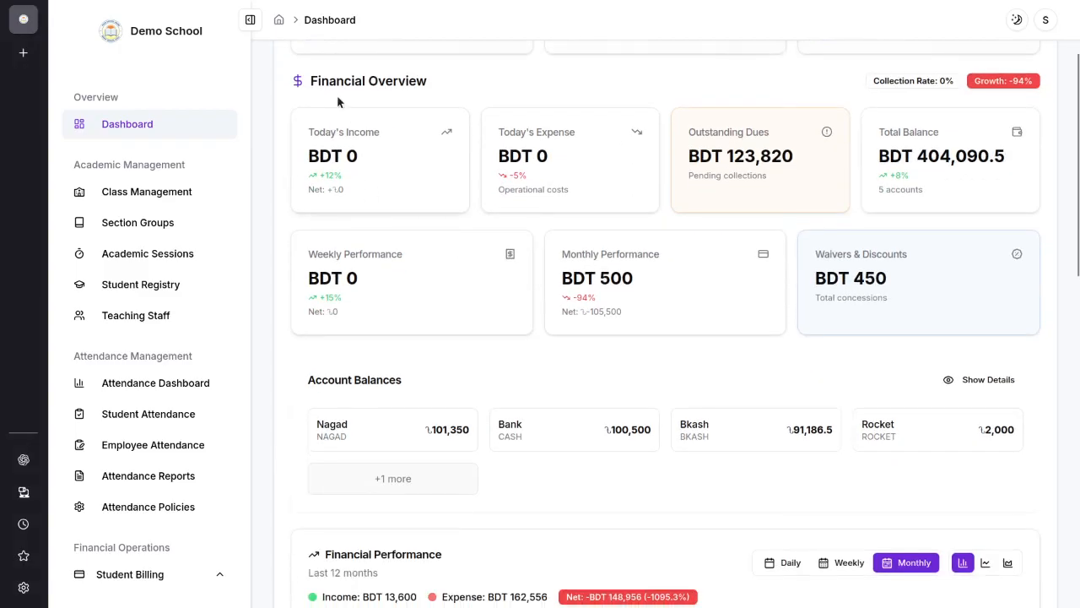
pyautogui.scroll(2, 402, 139)
pyautogui.scroll(-2, 316, 252)
pyautogui.scroll(-1, 692, 200)
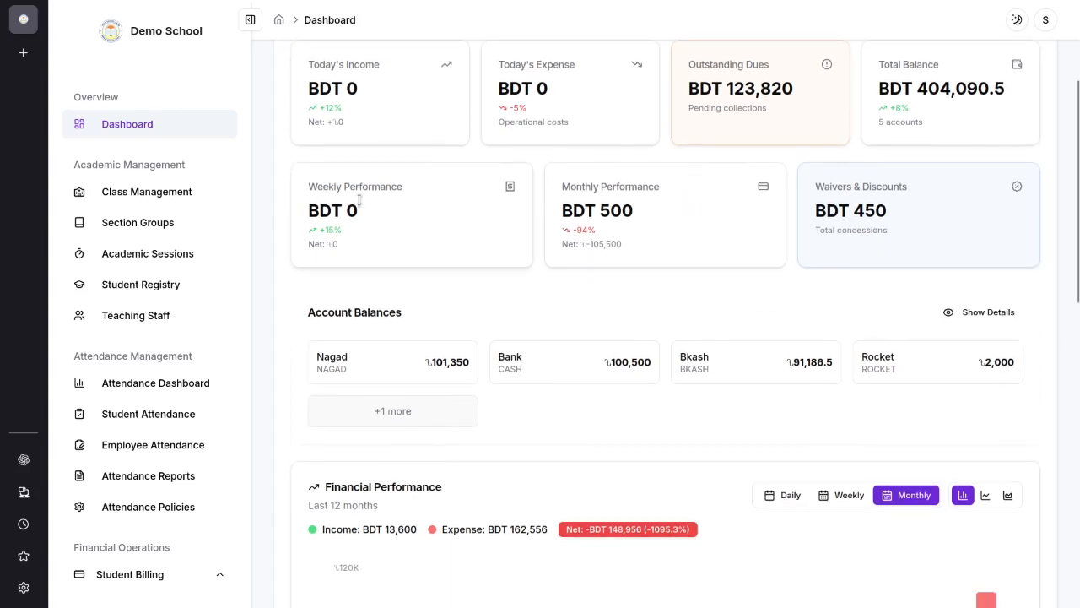
pyautogui.scroll(-2, 847, 215)
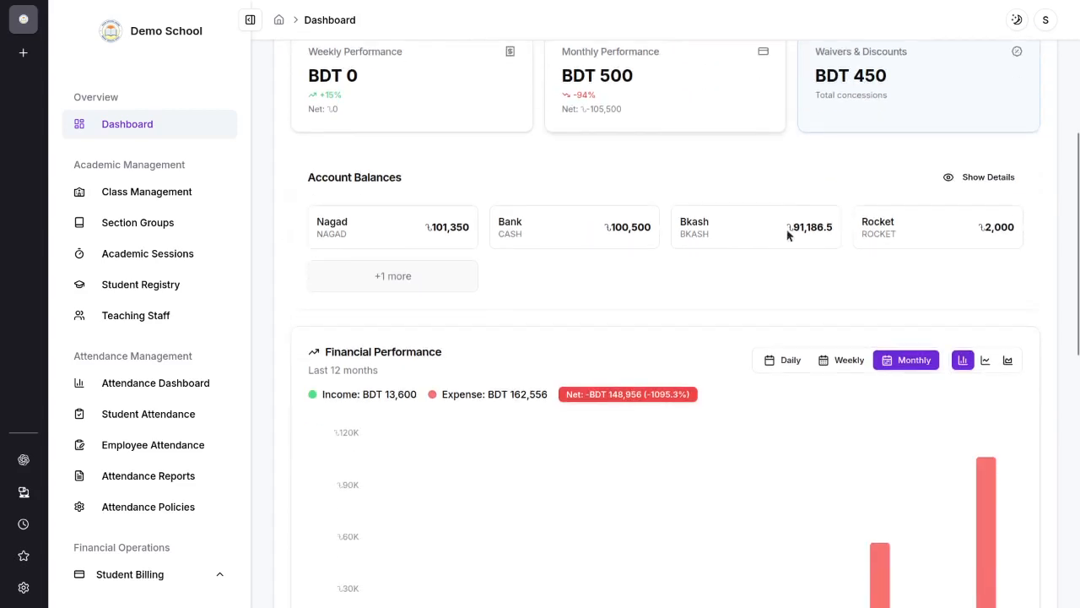
pyautogui.scroll(2, 791, 234)
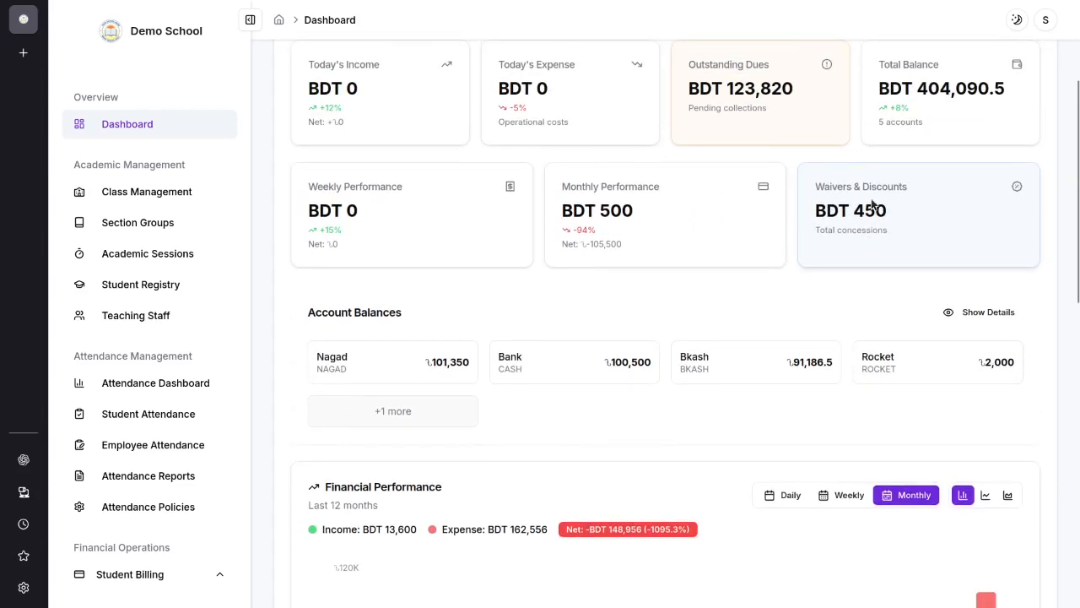
pyautogui.moveTo(833, 211); pyautogui.dragTo(931, 221)
pyautogui.click(933, 230)
# Step: Show the details of all accounts in the Account Balances section
pyautogui.scroll(-2, 814, 281)
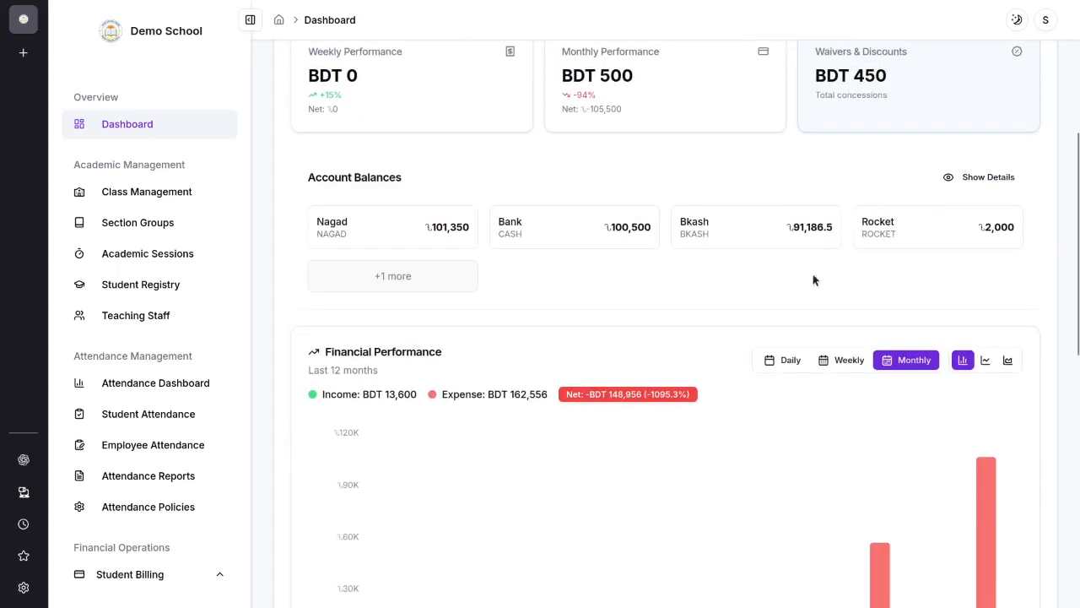
pyautogui.click(955, 174)
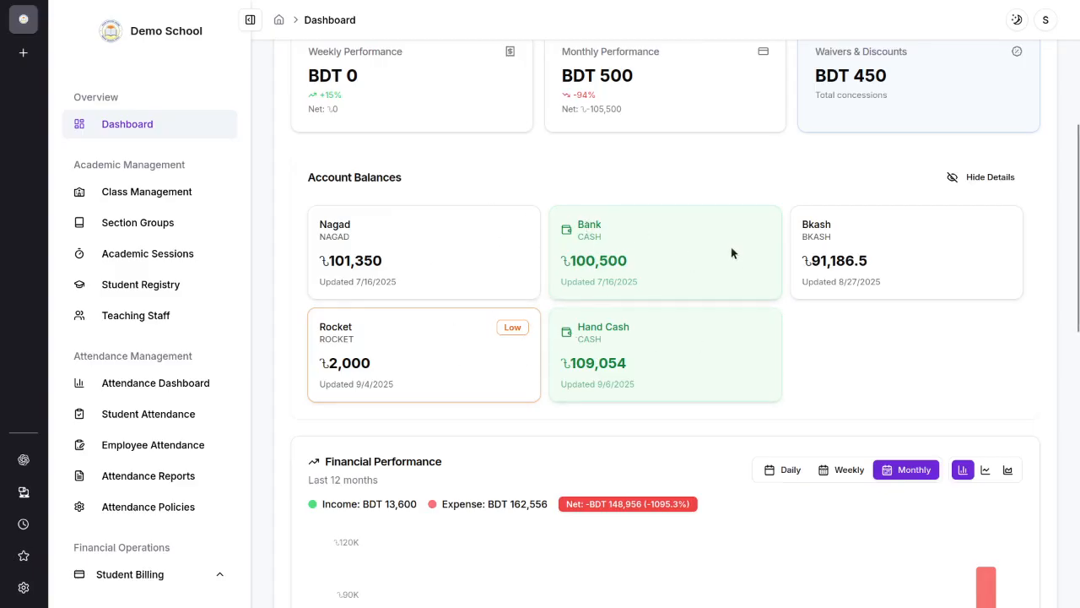
# Step: Switch the Financial Performance chart to the weekly period and finally to the daily period
pyautogui.scroll(-3, 678, 275)
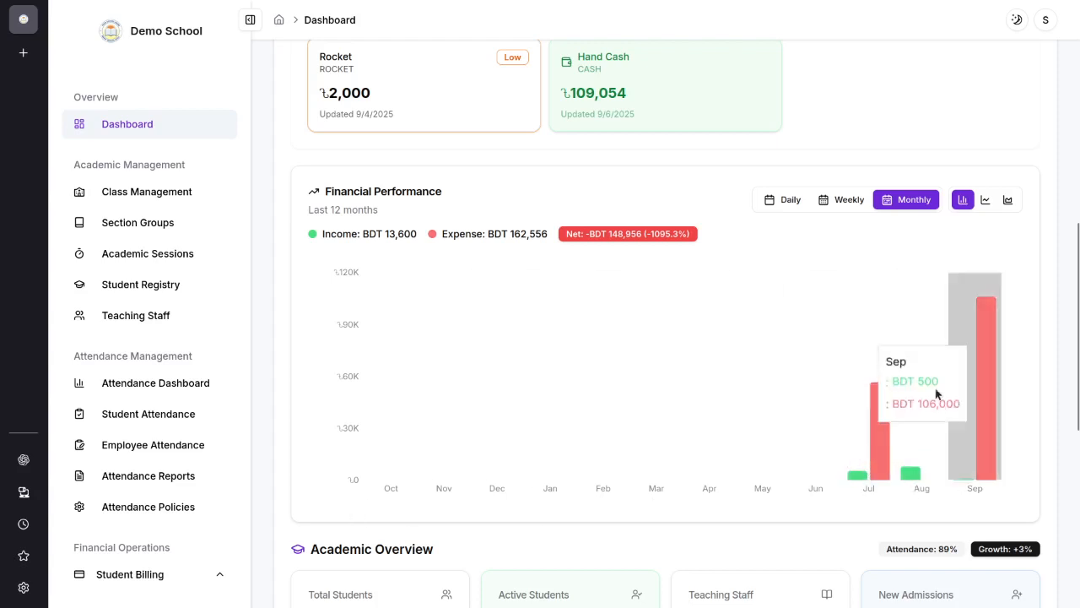
pyautogui.click(844, 201)
pyautogui.click(785, 200)
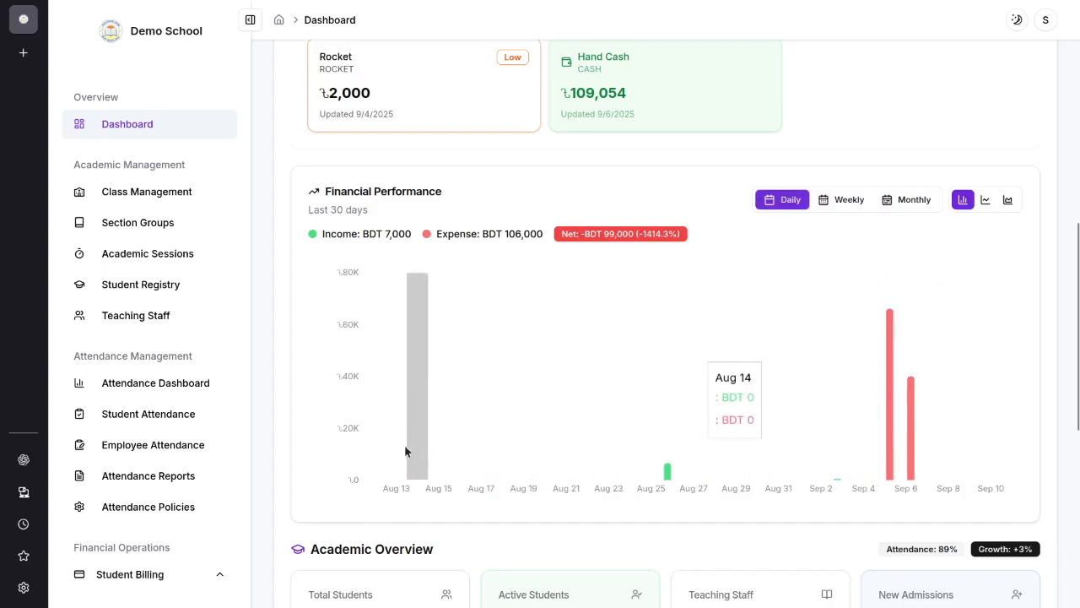
# Step: Preview the daily Financial Performance chart as line and area charts, and return it to the bar chart
pyautogui.click(985, 200)
pyautogui.click(1007, 200)
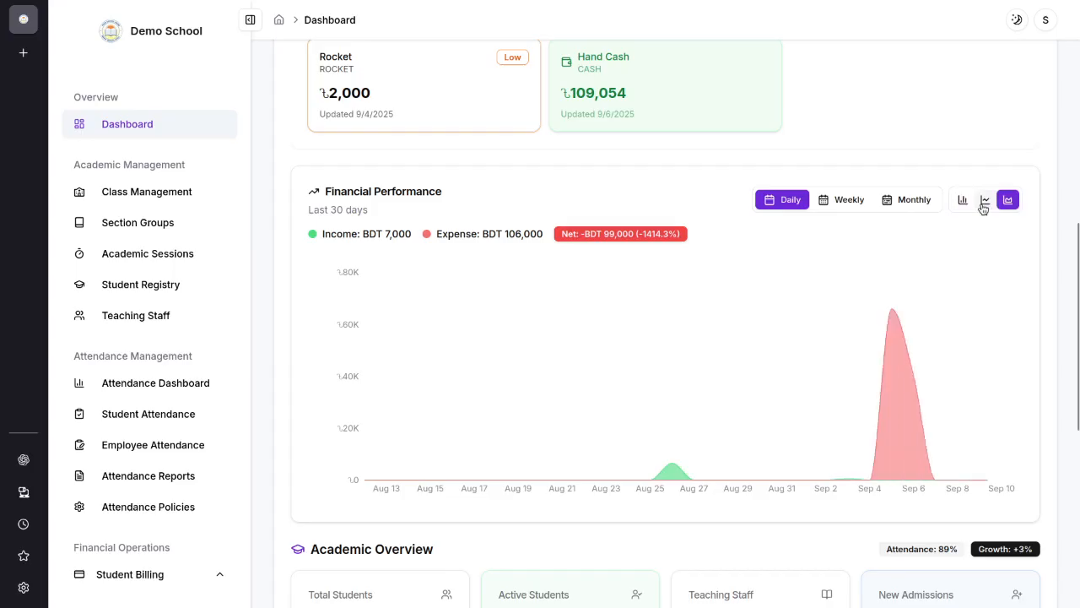
pyautogui.click(984, 206)
pyautogui.click(964, 201)
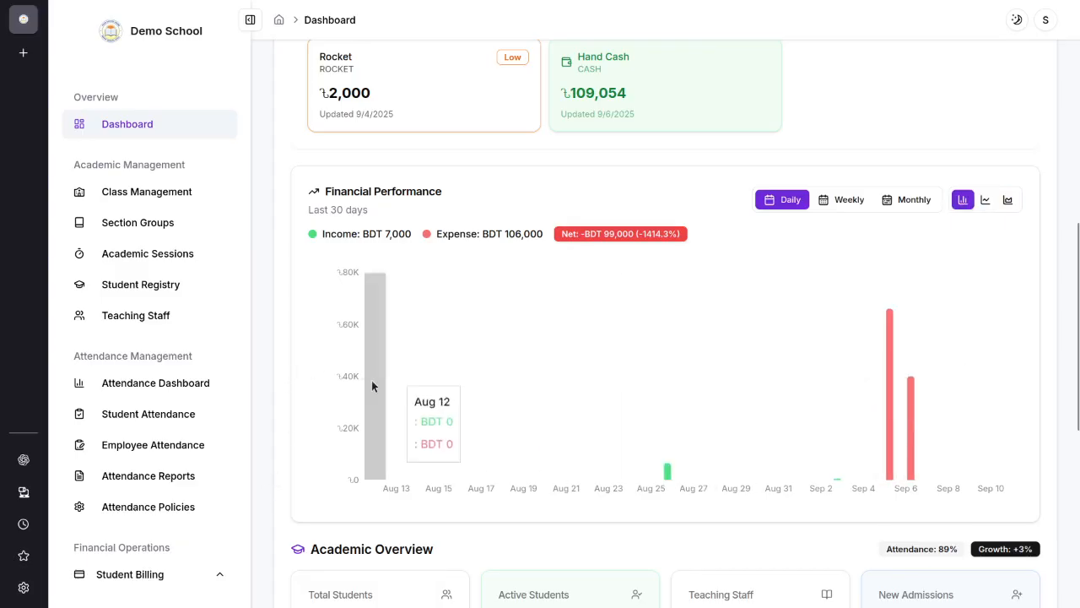
# Step: Examine the Academic Overview cards for total students, active students, teaching staff and new admissions
pyautogui.scroll(-3, 929, 361)
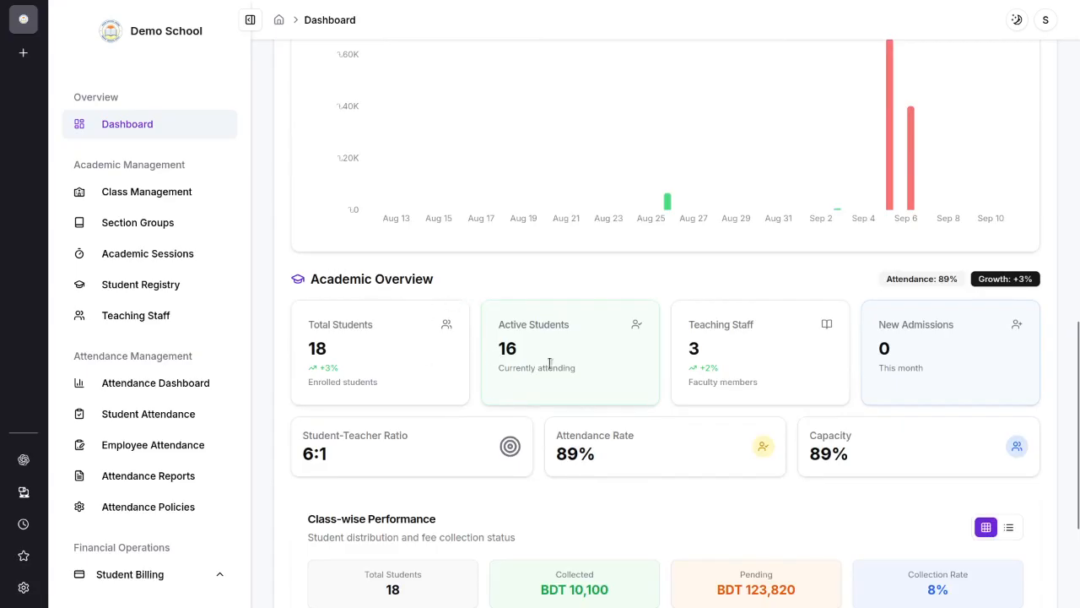
pyautogui.moveTo(332, 346); pyautogui.dragTo(307, 346)
pyautogui.click(363, 351)
pyautogui.moveTo(523, 354); pyautogui.dragTo(487, 349)
pyautogui.click(655, 364)
pyautogui.scroll(-1, 612, 363)
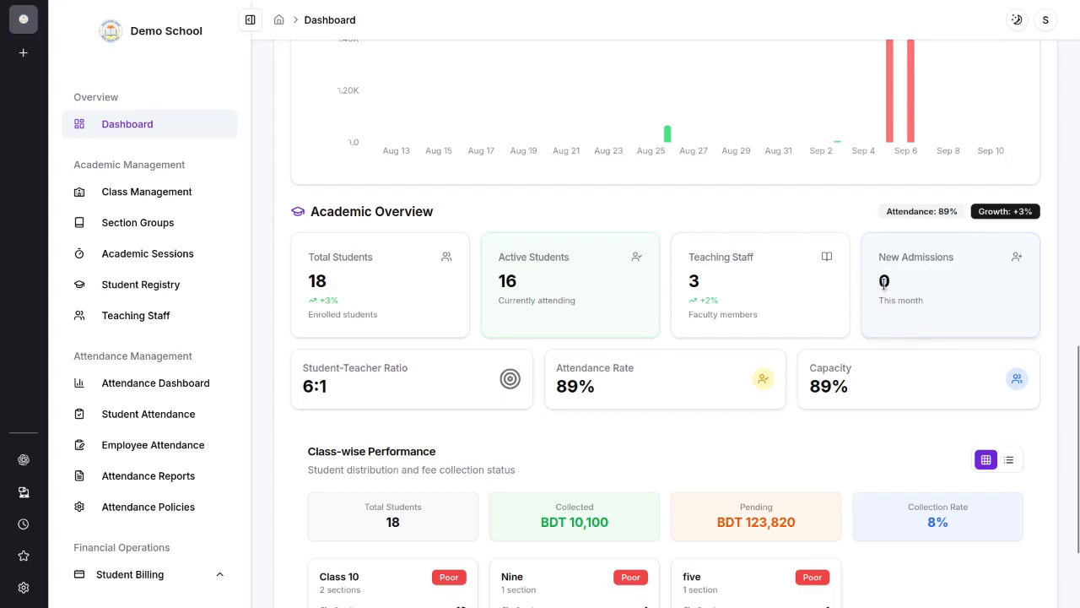
pyautogui.scroll(-3, 356, 287)
pyautogui.scroll(-1, 625, 320)
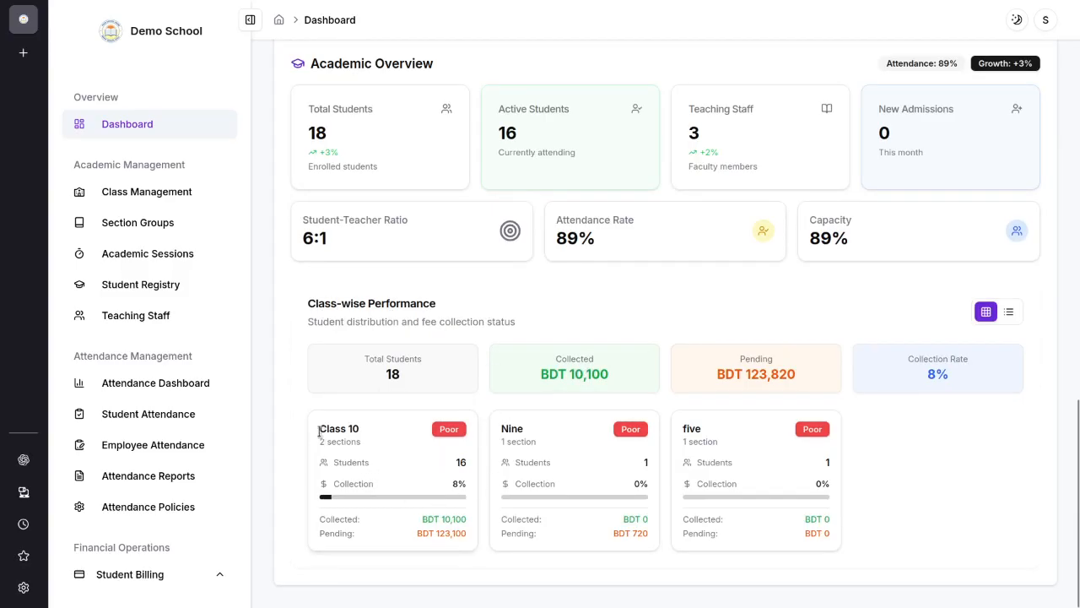
# Step: Examine the Class-wise Performance section, covering the Class 10 card and the collected, pending, collection rate and total students summaries
pyautogui.moveTo(320, 432); pyautogui.dragTo(396, 434)
pyautogui.click(396, 446)
pyautogui.moveTo(433, 533); pyautogui.dragTo(471, 524)
pyautogui.click(387, 537)
pyautogui.click(398, 530)
pyautogui.moveTo(719, 376); pyautogui.dragTo(808, 371)
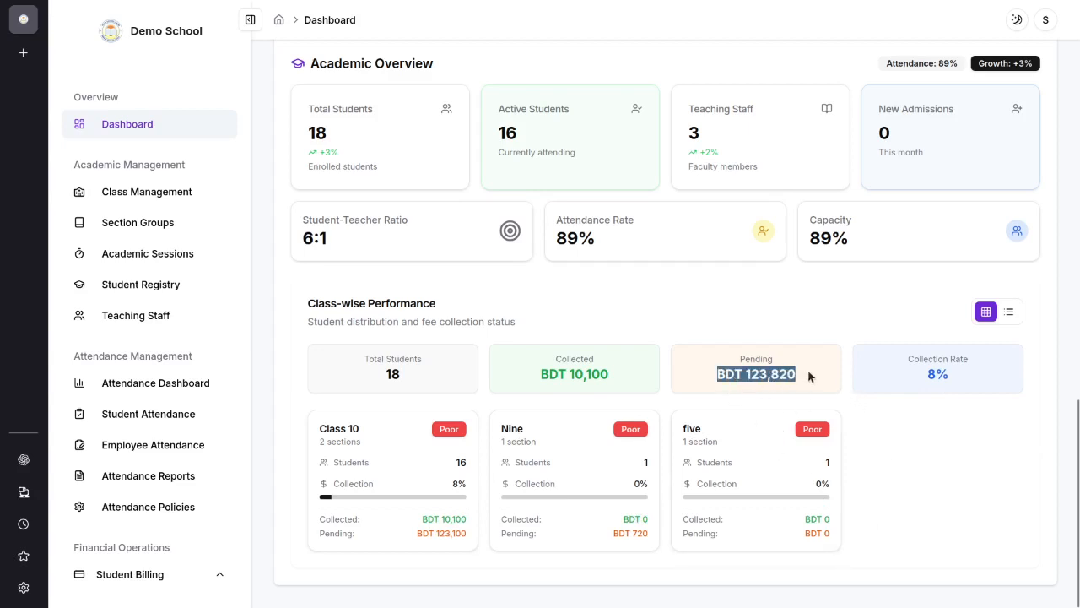
pyautogui.click(928, 452)
pyautogui.moveTo(921, 377); pyautogui.dragTo(1057, 368)
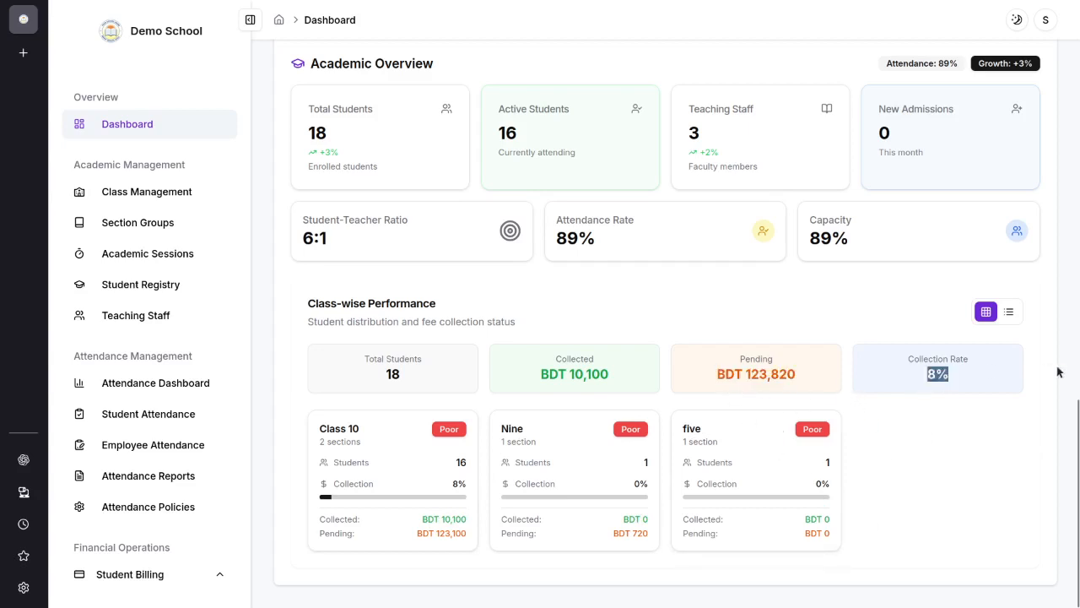
pyautogui.click(978, 391)
pyautogui.moveTo(526, 372); pyautogui.dragTo(673, 370)
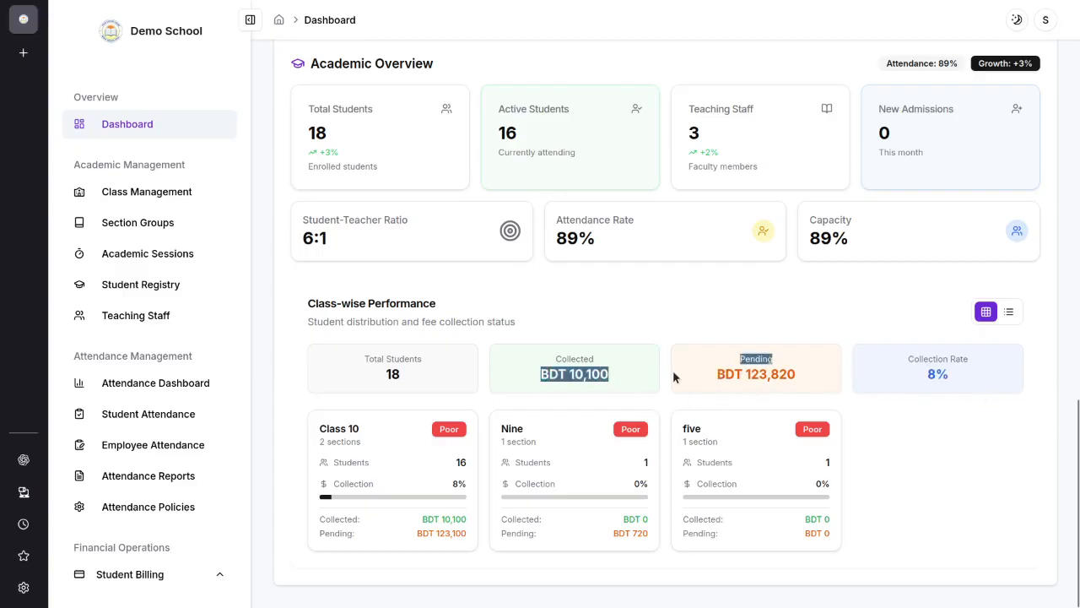
pyautogui.click(565, 315)
pyautogui.moveTo(432, 377); pyautogui.dragTo(318, 365)
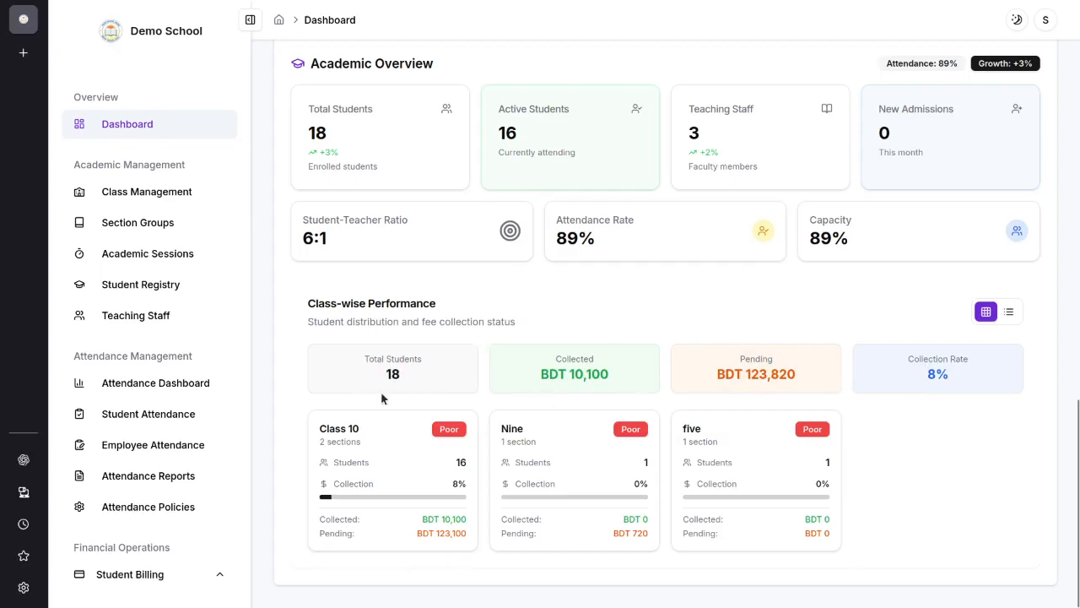
# Step: Open Class Management under Academic Management and review the names in the classes list
pyautogui.scroll(3, 181, 236)
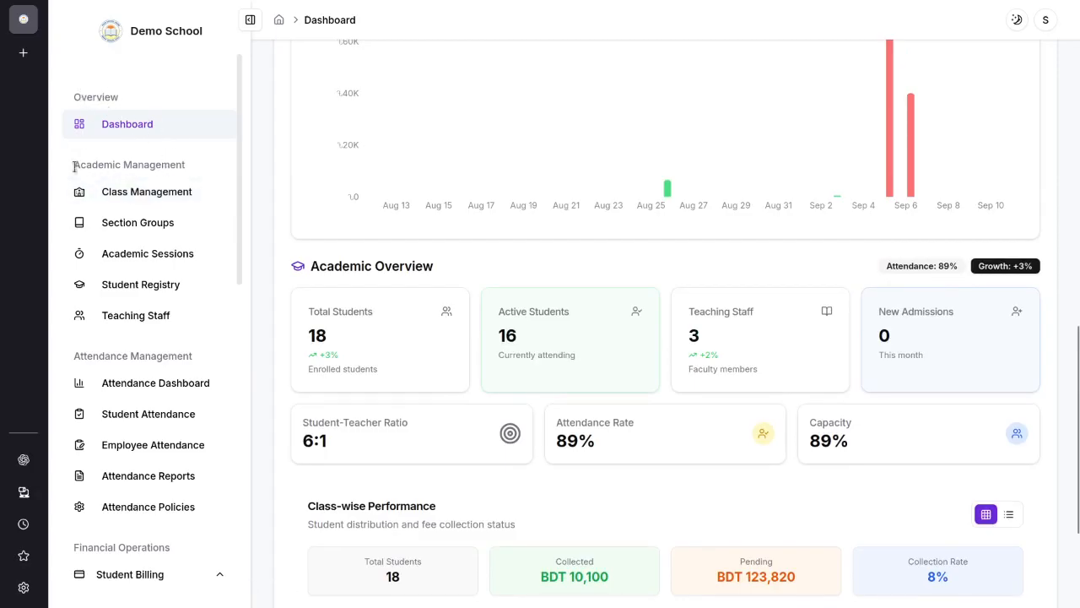
pyautogui.moveTo(80, 167); pyautogui.dragTo(200, 172)
pyautogui.click(152, 161)
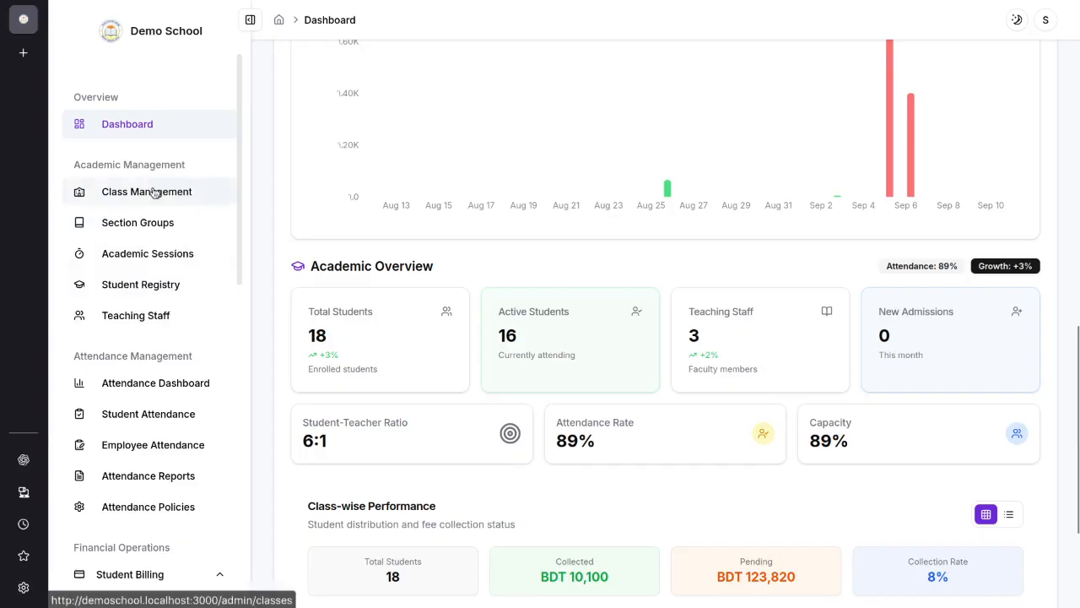
pyautogui.click(181, 191)
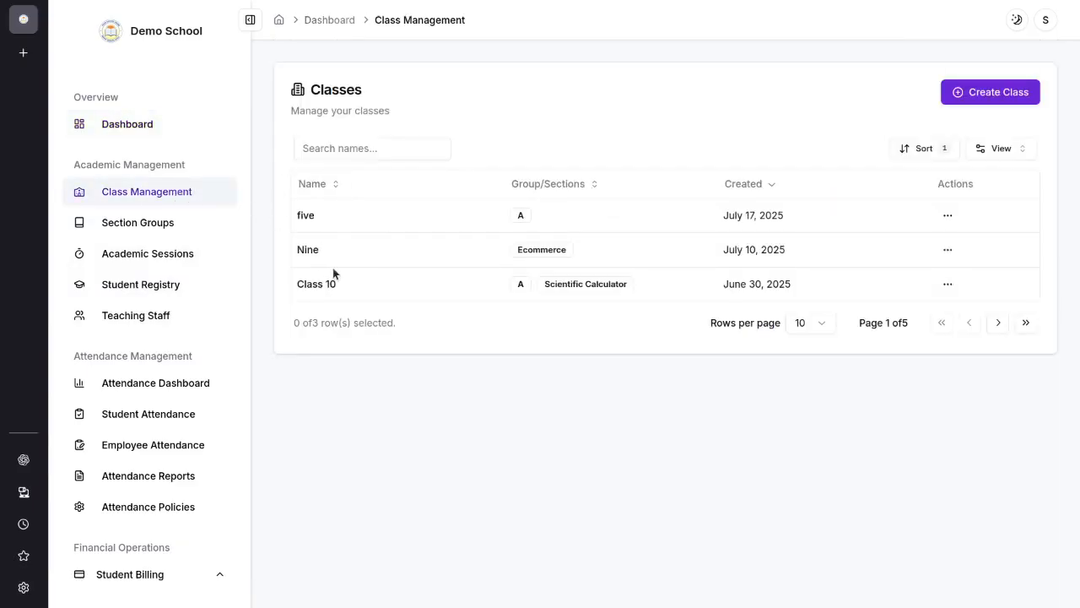
pyautogui.moveTo(292, 214); pyautogui.dragTo(337, 224)
pyautogui.click(547, 108)
# Step: Fill in a new class form with the name Ten and close it without creating the class
pyautogui.click(952, 95)
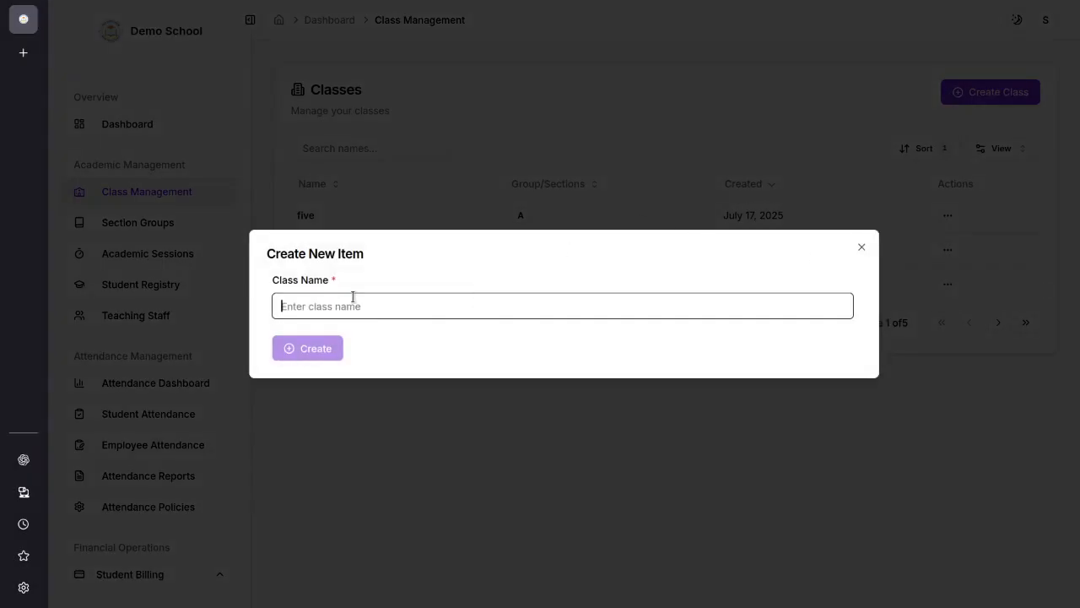
pyautogui.write('Ten')
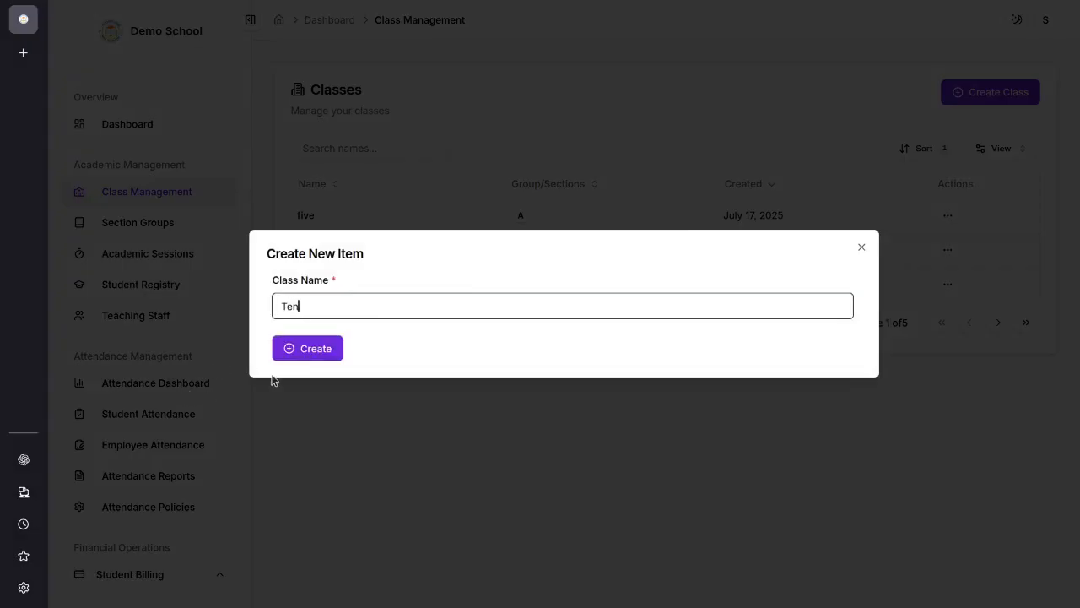
pyautogui.click(862, 247)
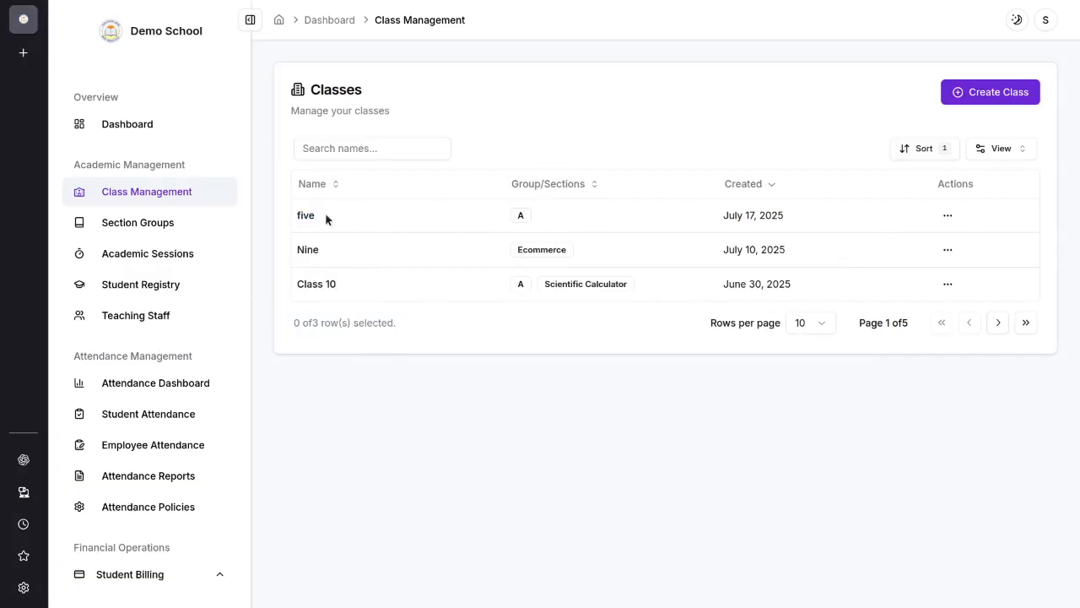
# Step: Open Section Groups and fill in a new section form with the name Science and the class Class 10
pyautogui.click(156, 228)
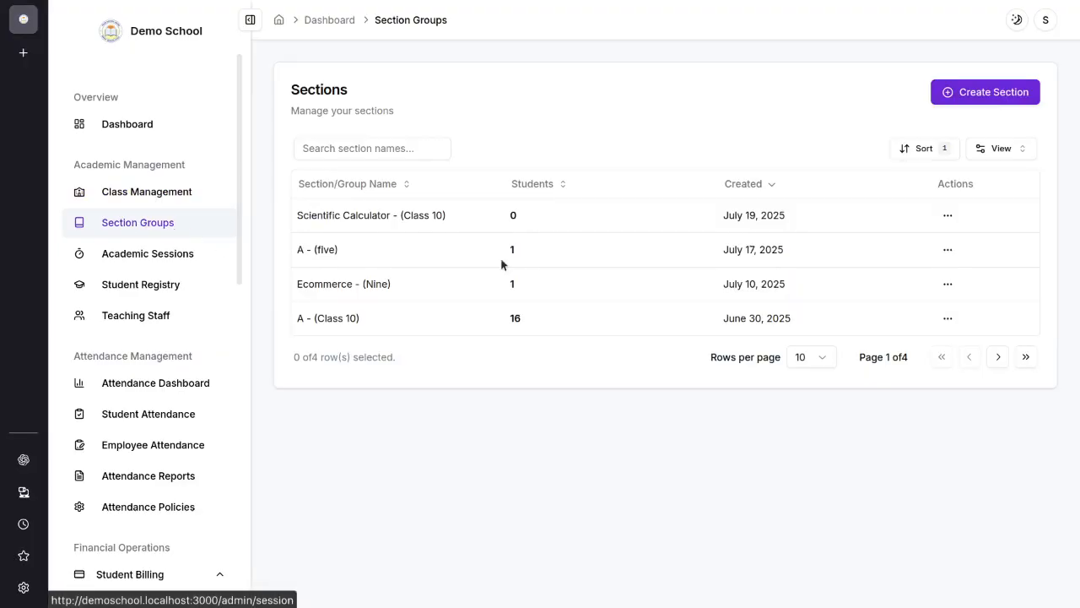
pyautogui.click(956, 100)
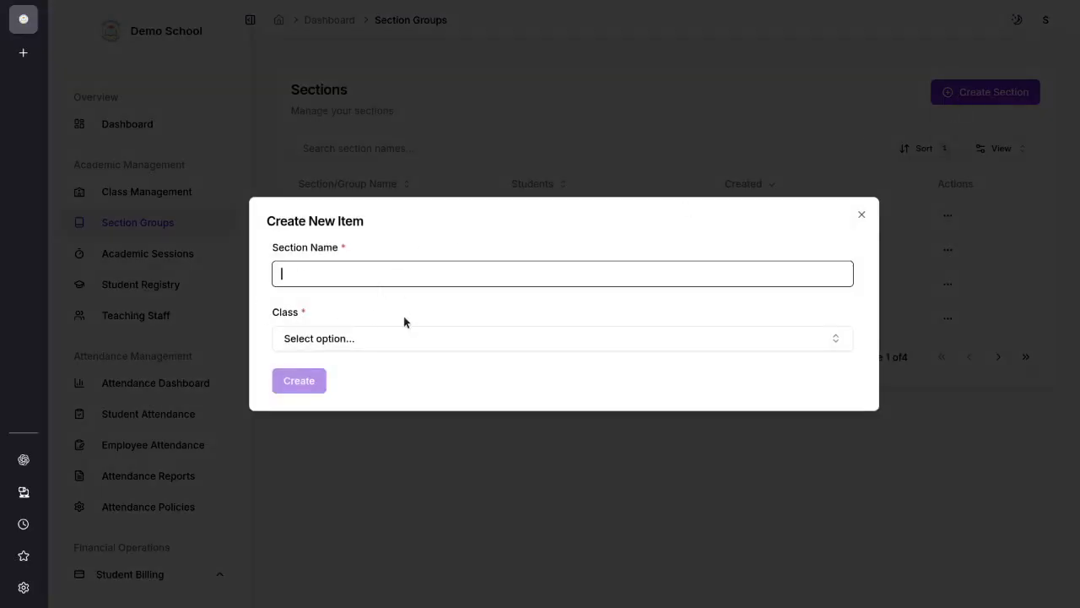
pyautogui.click(398, 341)
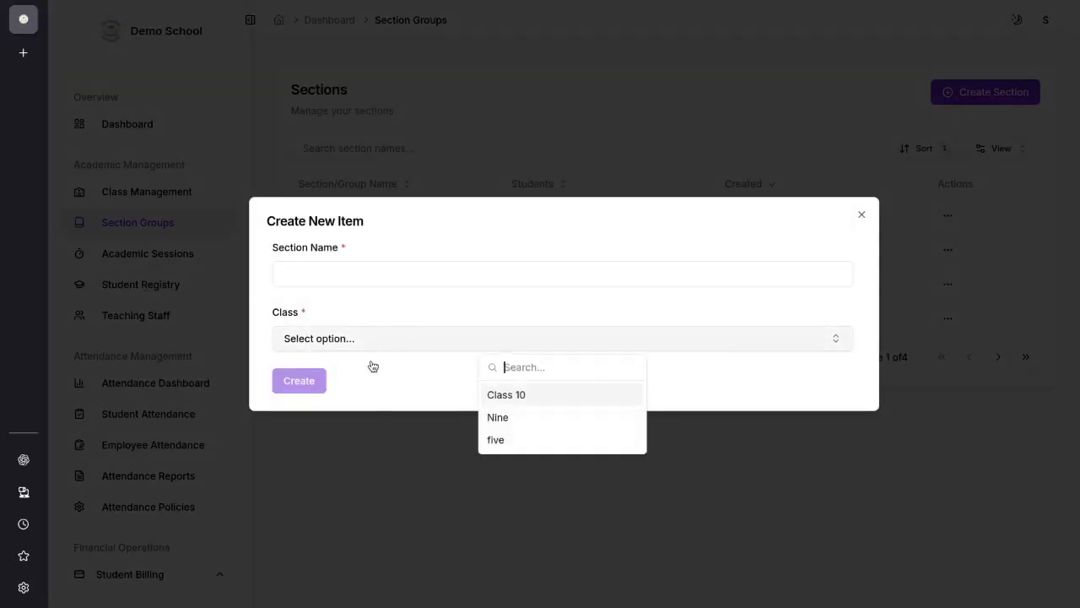
pyautogui.click(520, 394)
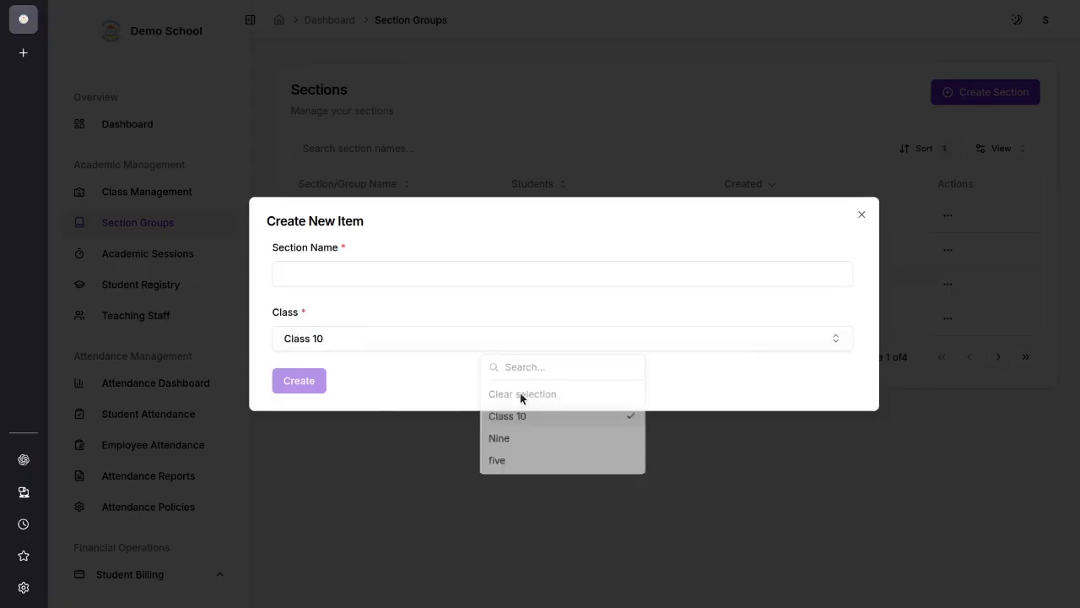
pyautogui.click(358, 271)
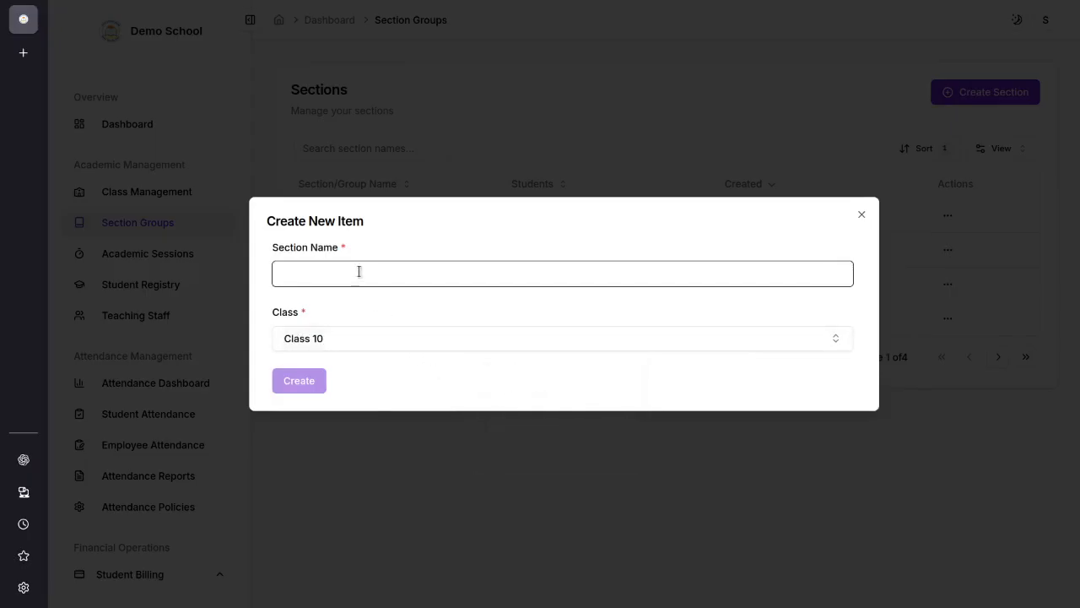
pyautogui.write('Science')
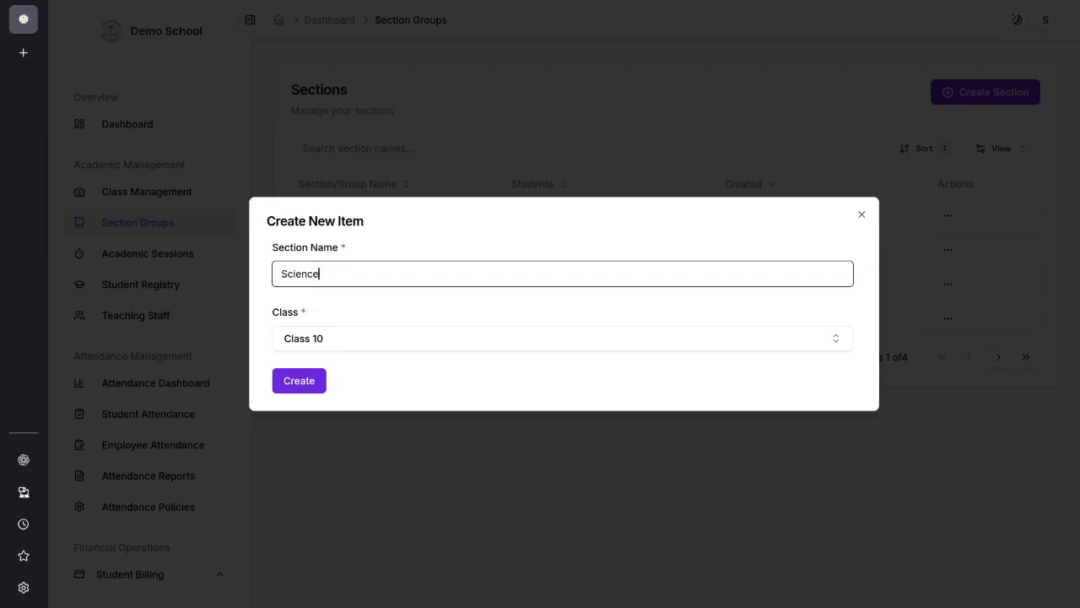
# Step: Switch the new section form to class five with the name A and close it without creating the section
pyautogui.click(326, 341)
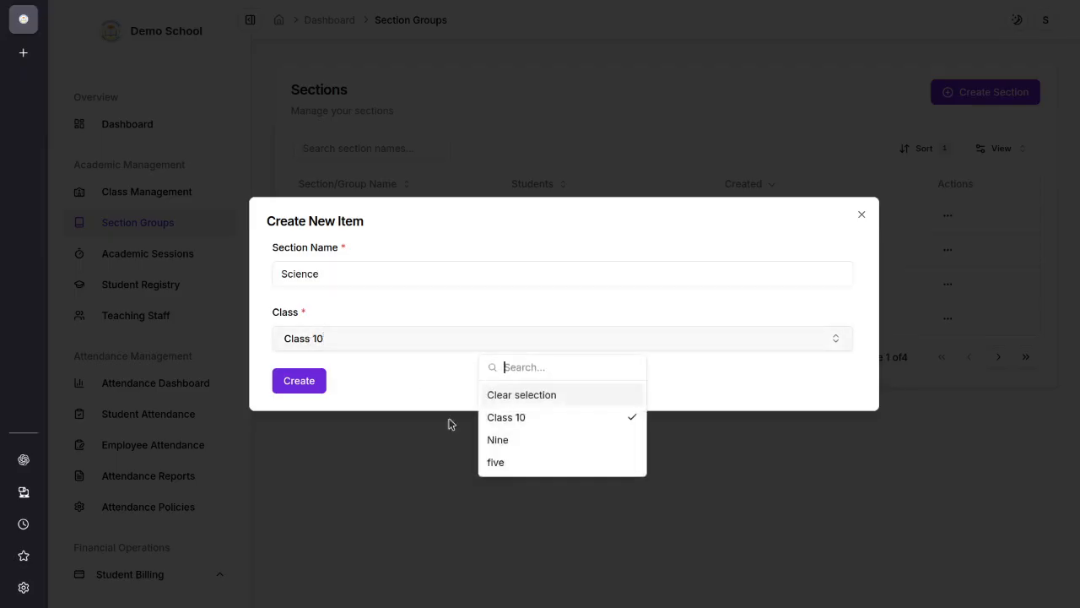
pyautogui.click(501, 464)
pyautogui.moveTo(369, 272); pyautogui.dragTo(208, 270)
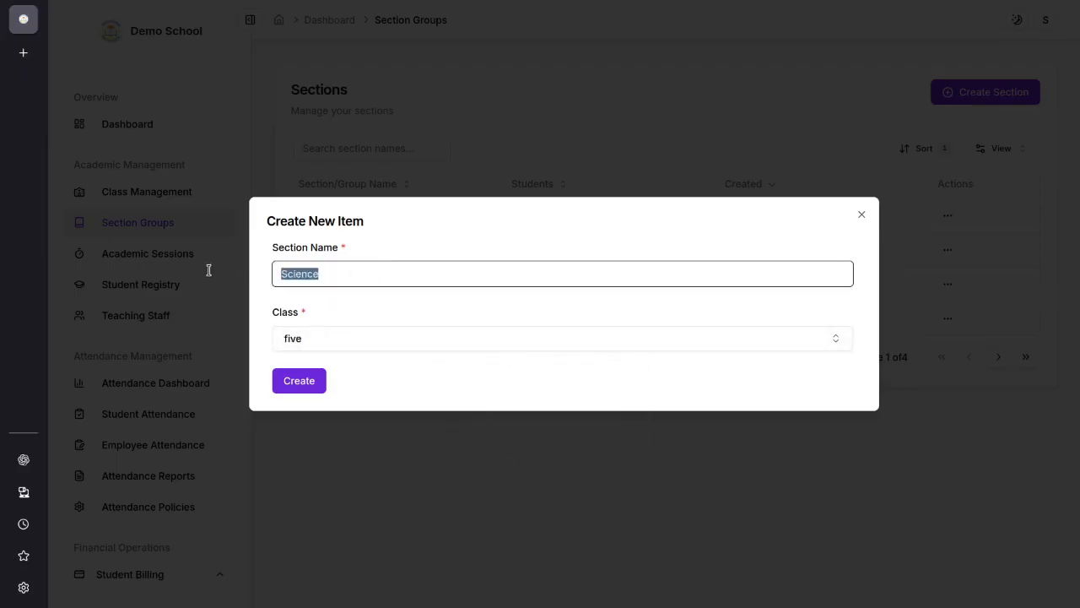
pyautogui.write('A')
pyautogui.click(862, 214)
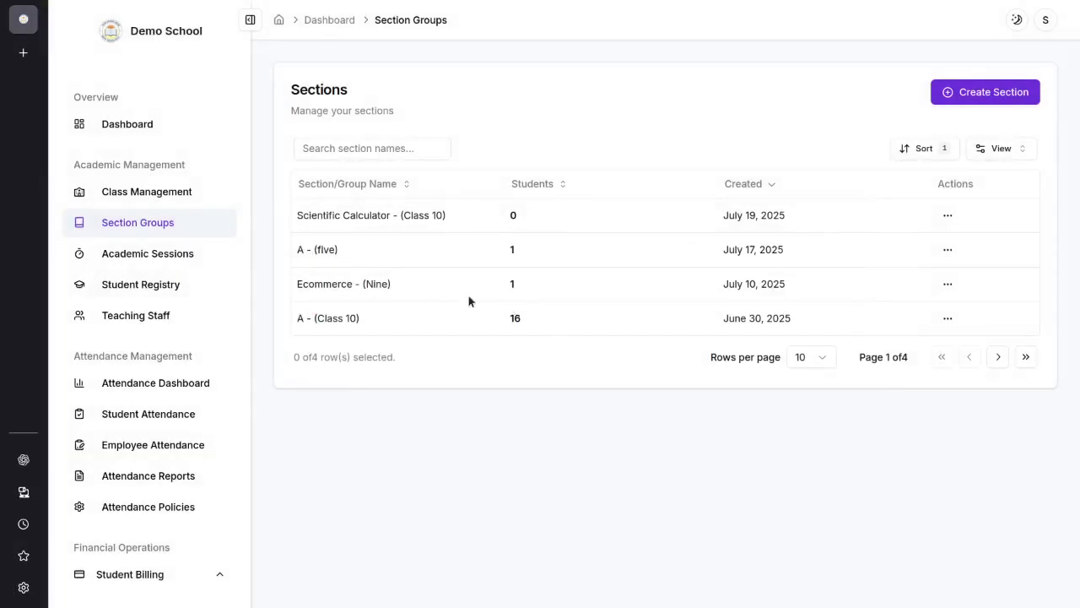
# Step: Open Academic Sessions and start a new session form with the title 2024-2025
pyautogui.click(140, 256)
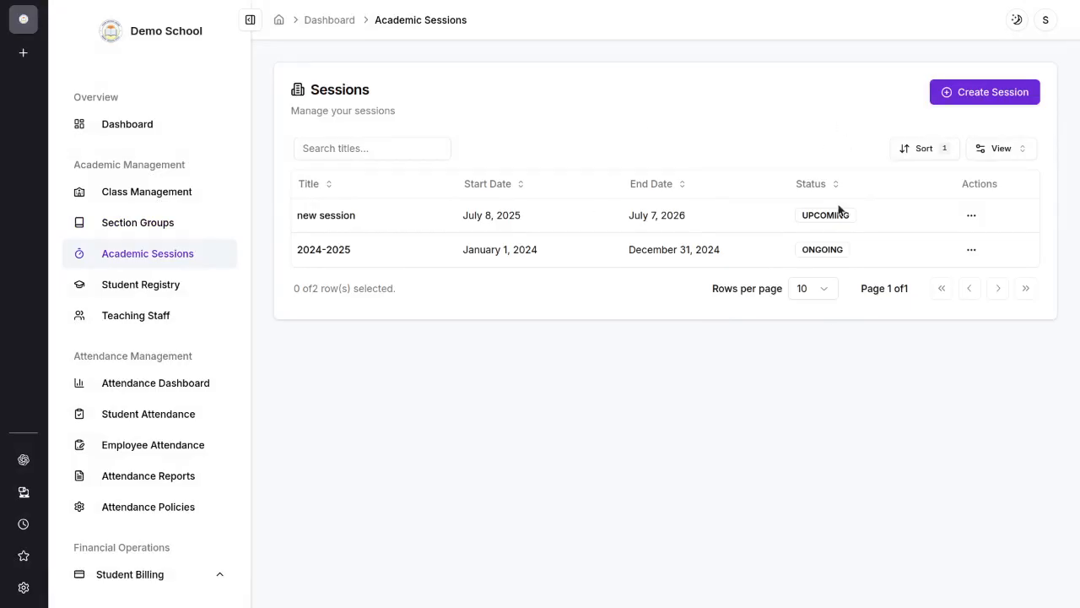
pyautogui.click(995, 100)
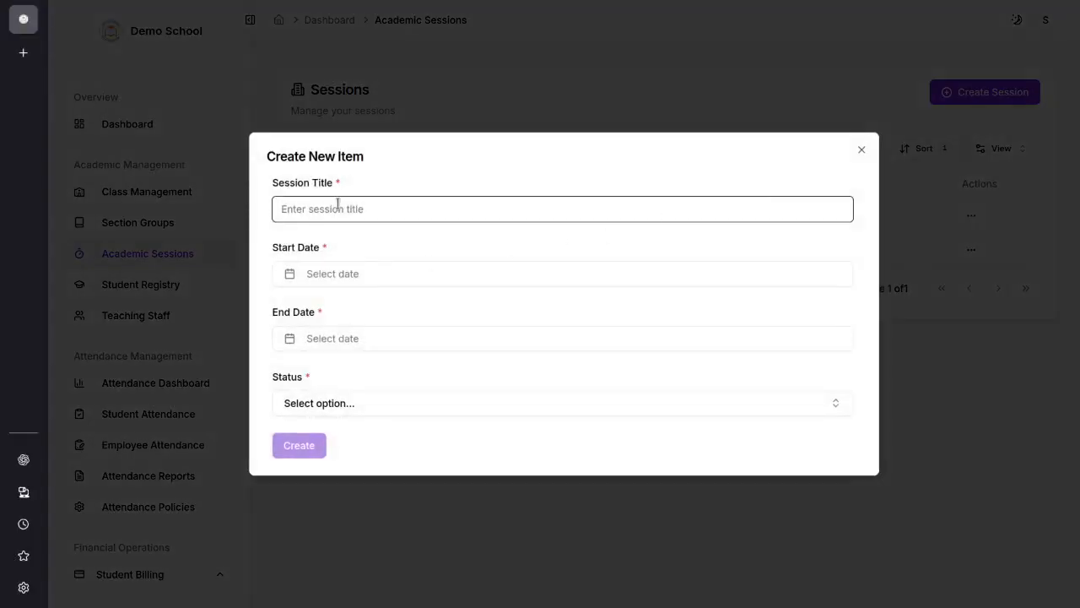
pyautogui.write('2024-2025')
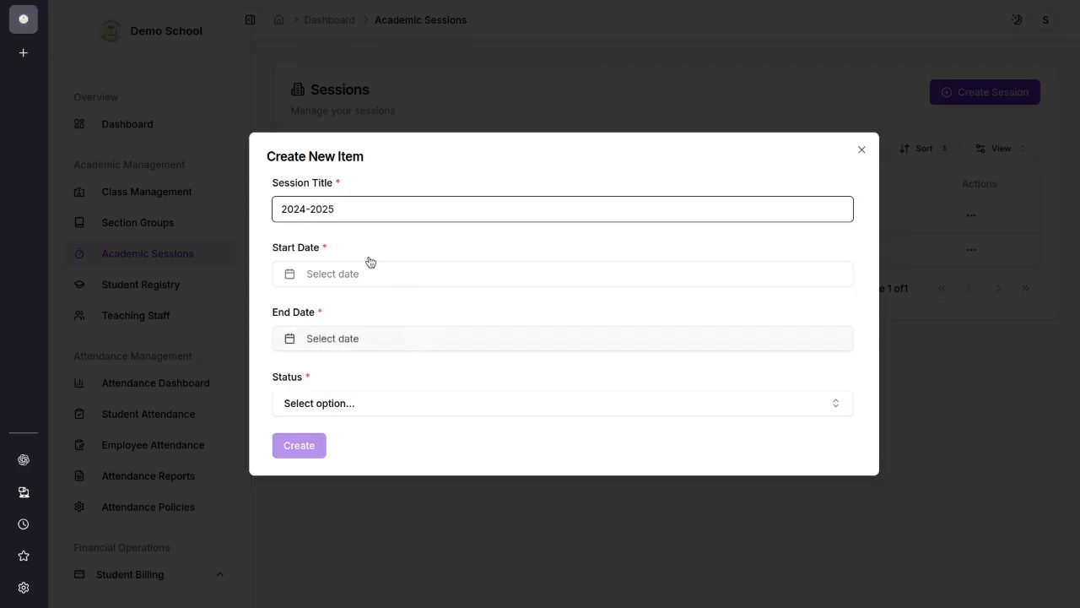
# Step: Review the start date, end date and status choices of the new session form and close it without creating the session
pyautogui.click(405, 276)
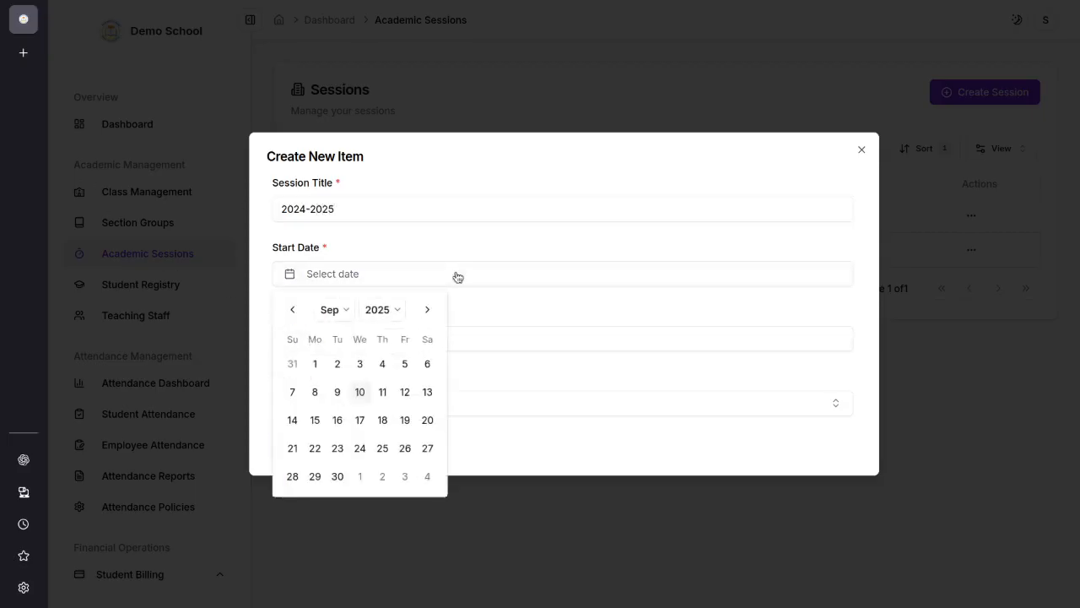
pyautogui.click(442, 250)
pyautogui.click(393, 344)
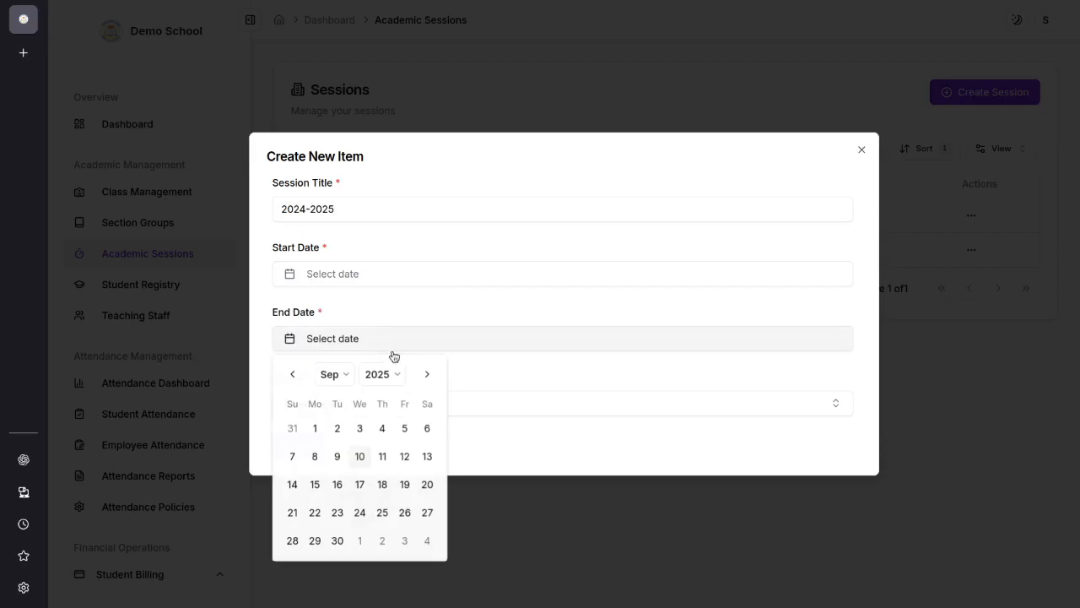
pyautogui.click(562, 379)
pyautogui.click(431, 405)
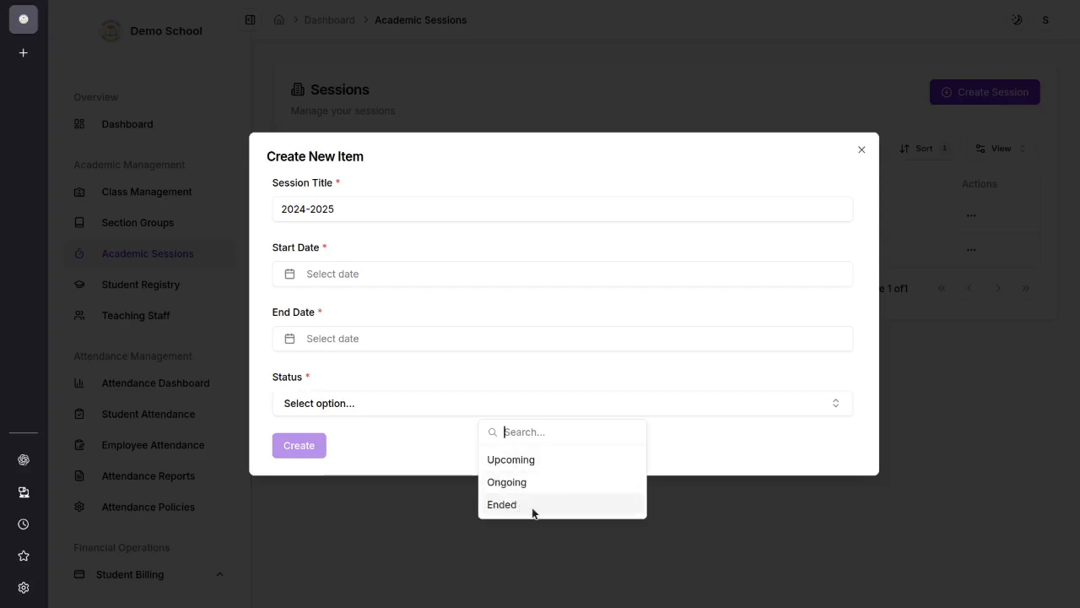
pyautogui.click(376, 434)
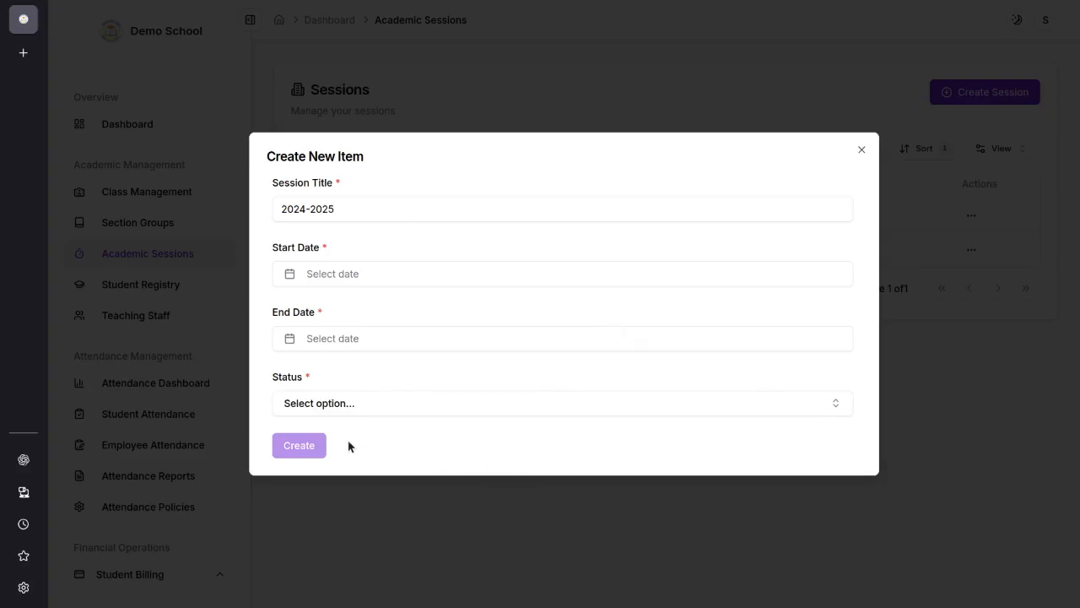
pyautogui.click(861, 150)
# Step: Delete the upcoming academic session titled "new session" from the sessions list
pyautogui.moveTo(297, 250); pyautogui.dragTo(295, 216)
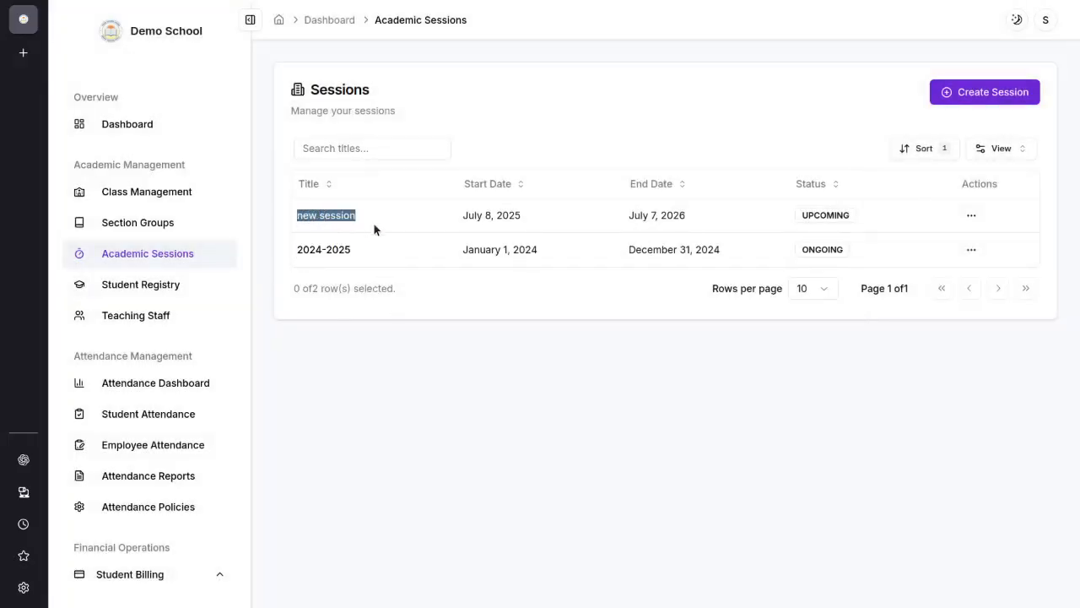
pyautogui.click(533, 435)
pyautogui.click(970, 218)
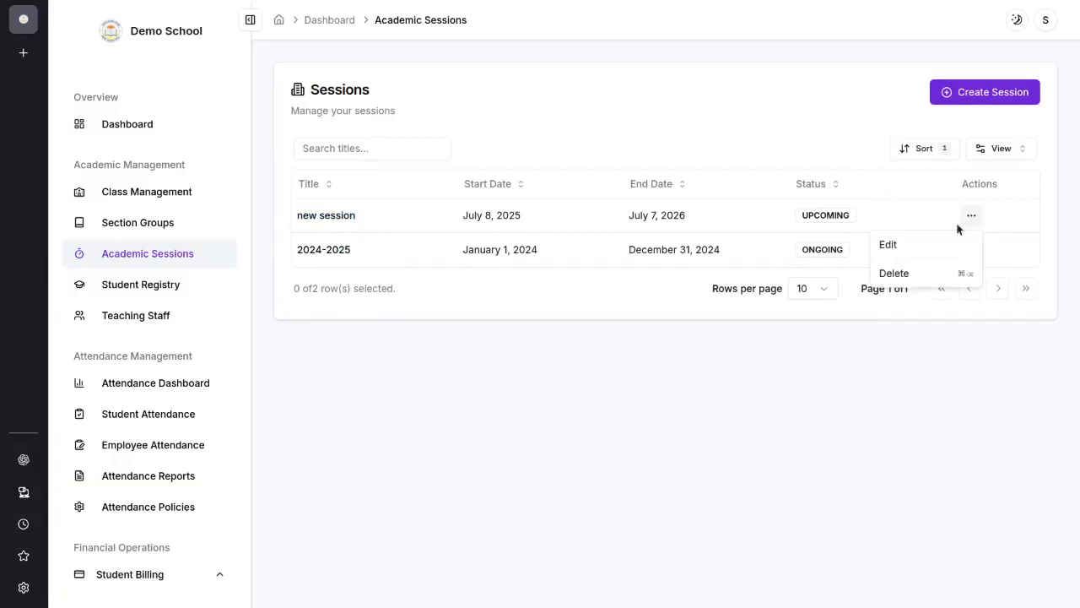
pyautogui.click(511, 287)
pyautogui.click(971, 218)
pyautogui.click(908, 274)
pyautogui.click(711, 335)
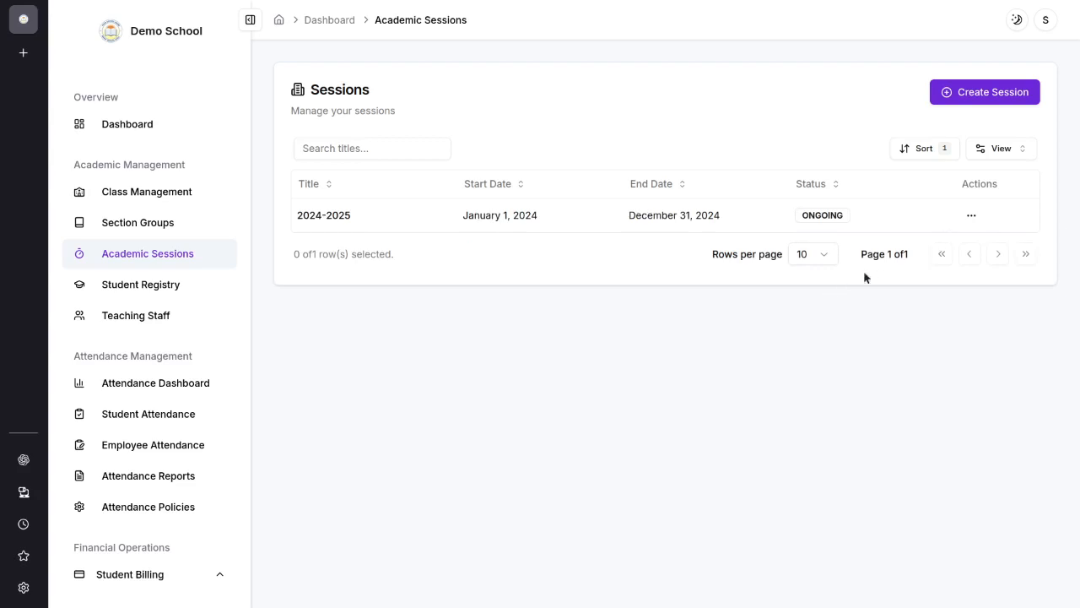
# Step: Start a new student admission from Student Registry and look through the required fields of its Personal stage
pyautogui.click(123, 291)
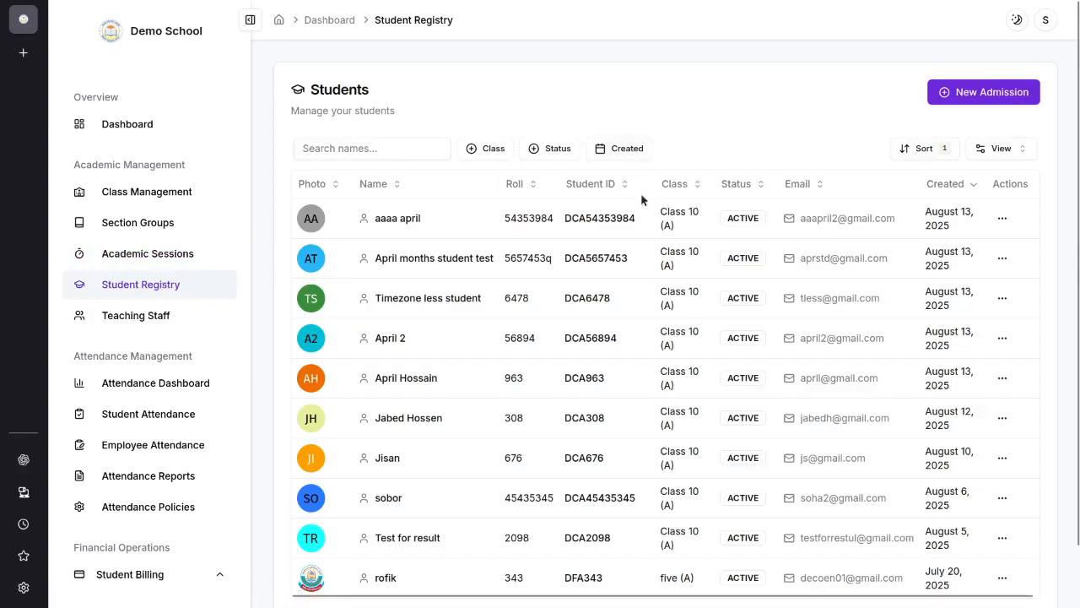
pyautogui.click(982, 100)
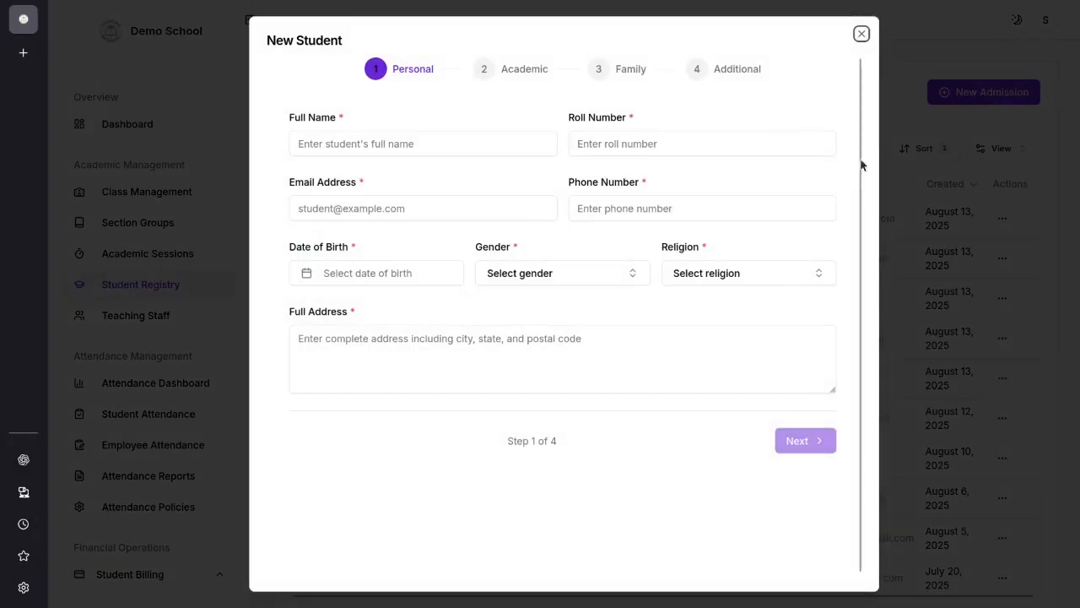
pyautogui.click(368, 141)
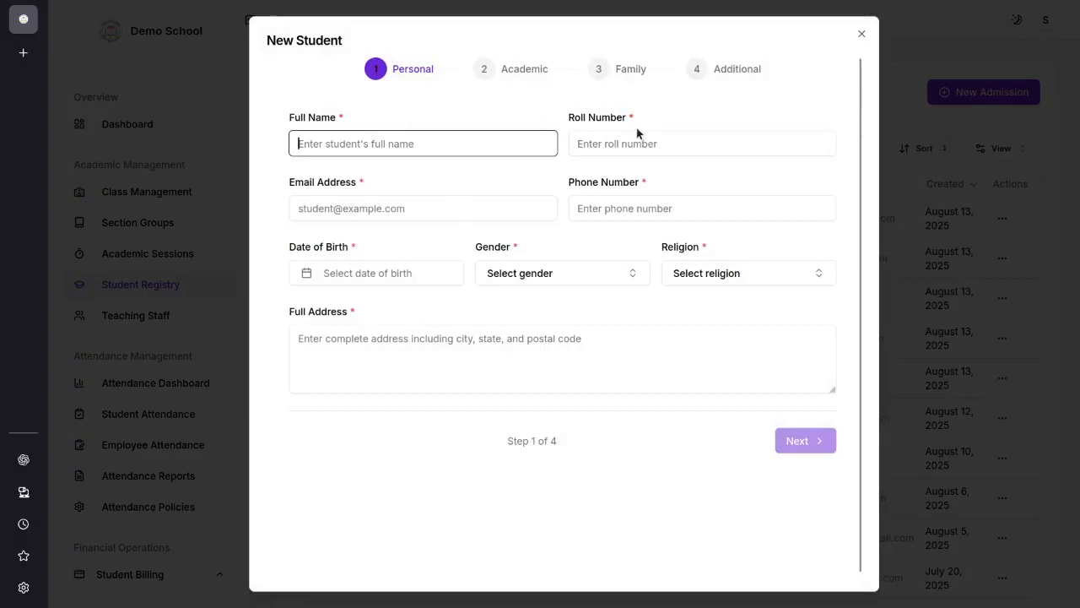
pyautogui.click(610, 143)
pyautogui.click(312, 207)
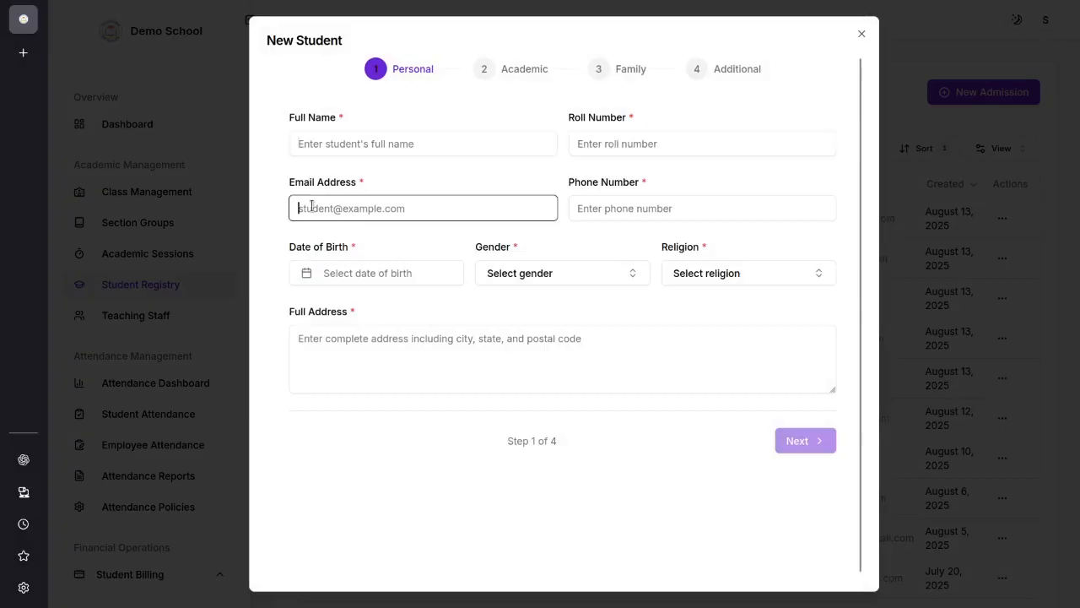
pyautogui.click(649, 206)
pyautogui.click(368, 276)
pyautogui.click(622, 280)
pyautogui.click(818, 275)
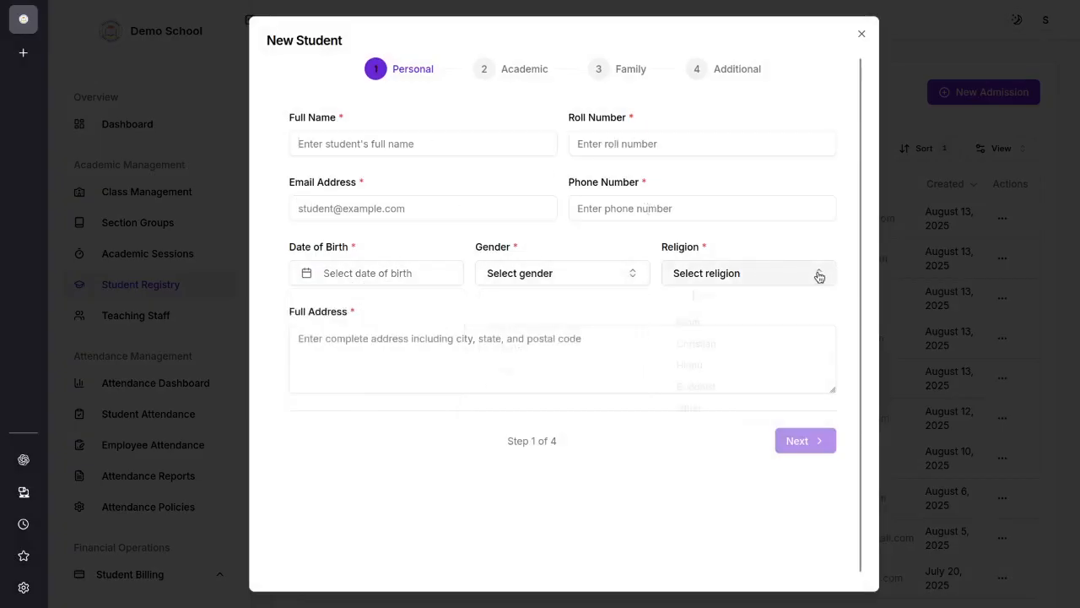
pyautogui.click(817, 276)
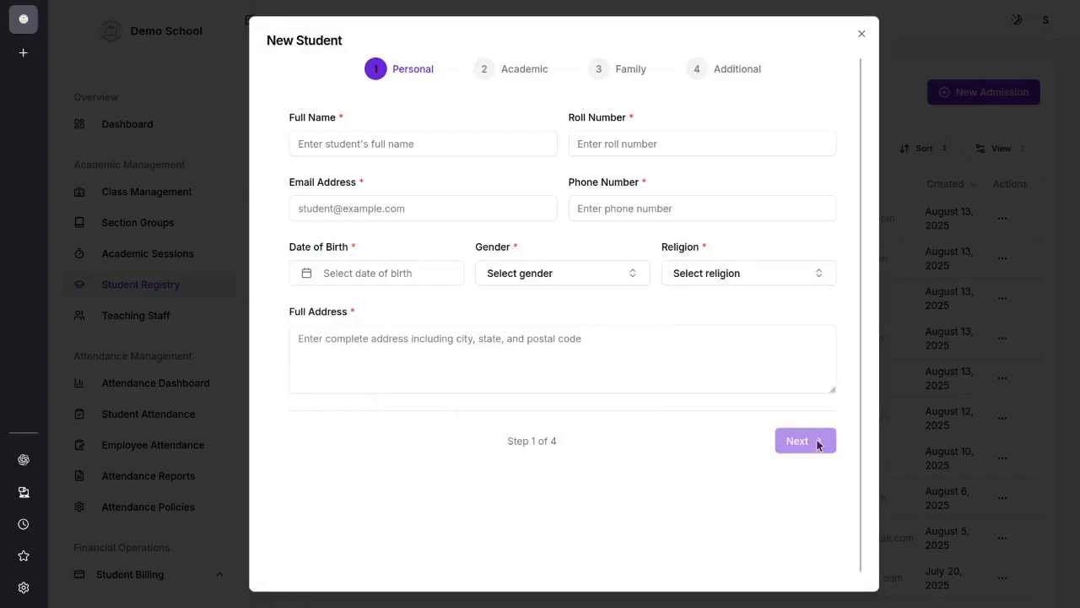
# Step: Go over the name, email, phone, roll number, date of birth and gender fields of the new student form
pyautogui.click(426, 145)
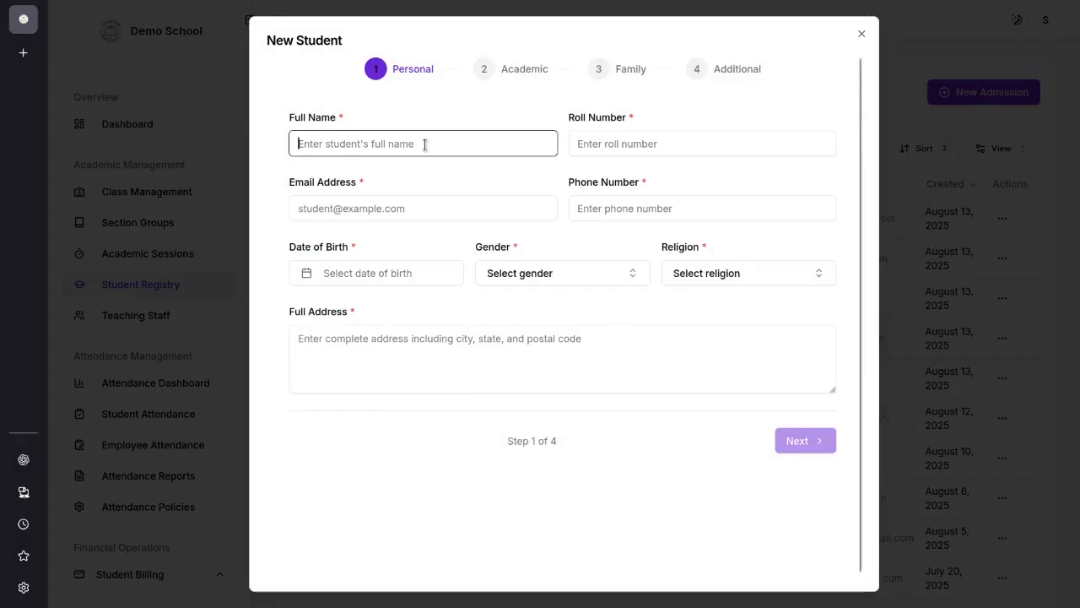
pyautogui.click(415, 206)
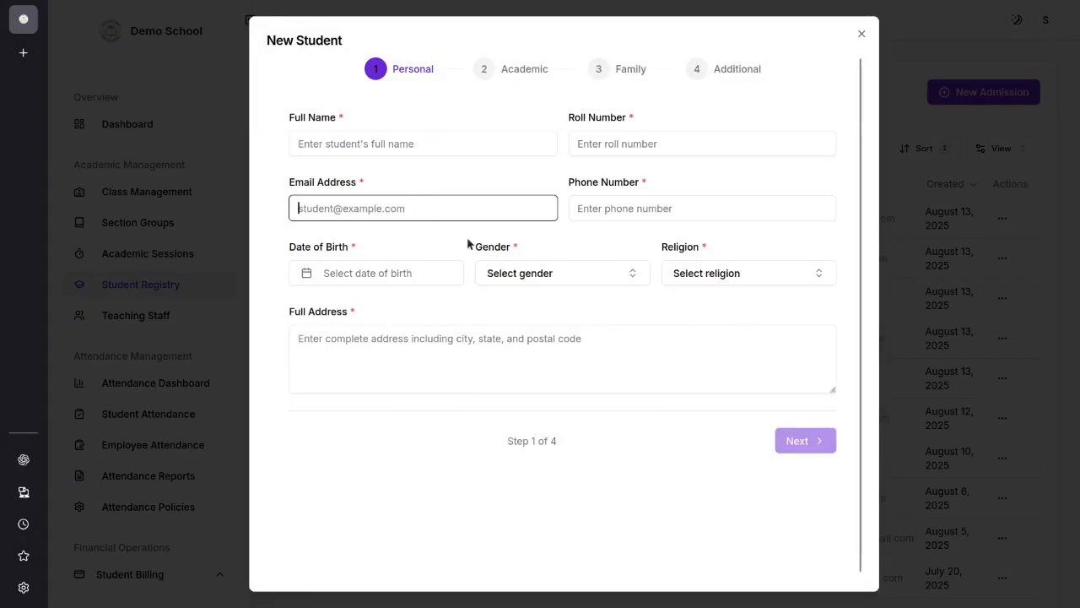
pyautogui.click(681, 203)
pyautogui.click(622, 135)
pyautogui.click(410, 277)
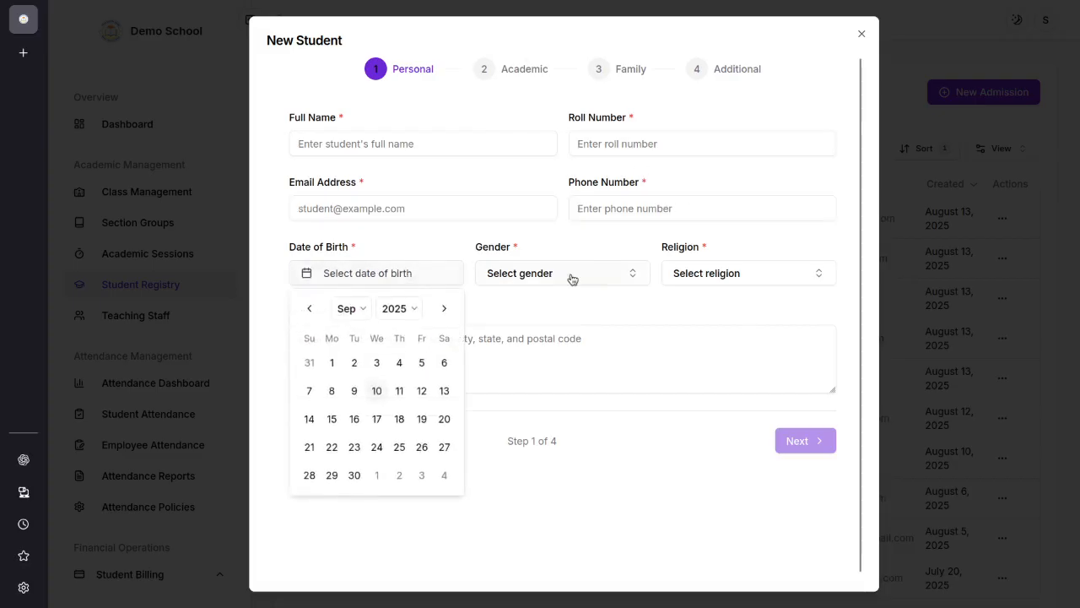
pyautogui.click(571, 273)
pyautogui.click(533, 217)
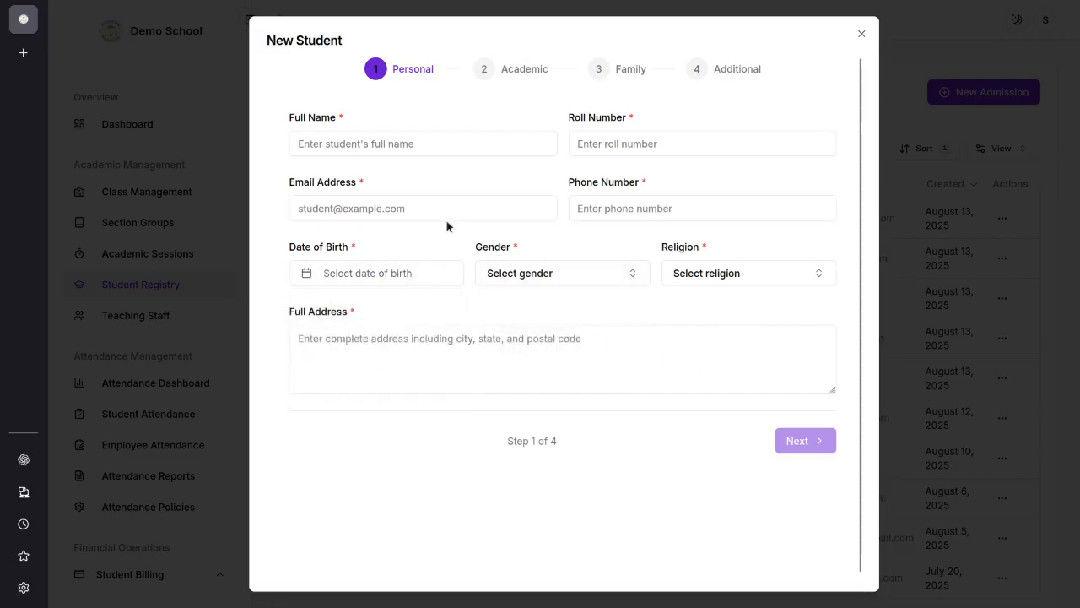
# Step: Enter the student's full name and roll number in the new student form
pyautogui.click(413, 142)
pyautogui.write('fdsafasdf')
pyautogui.click(642, 140)
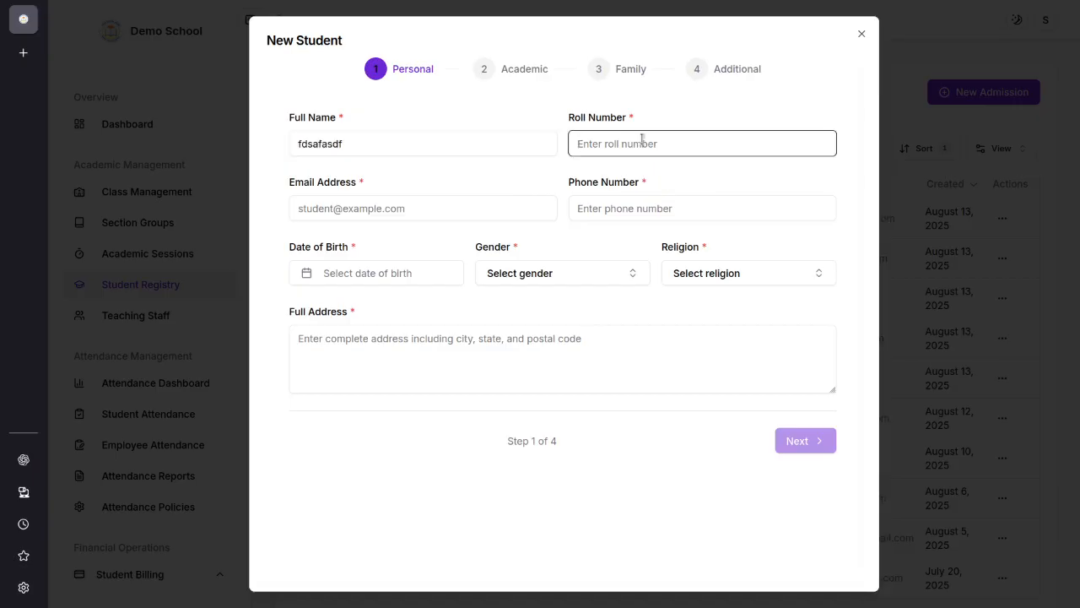
pyautogui.write('3456')
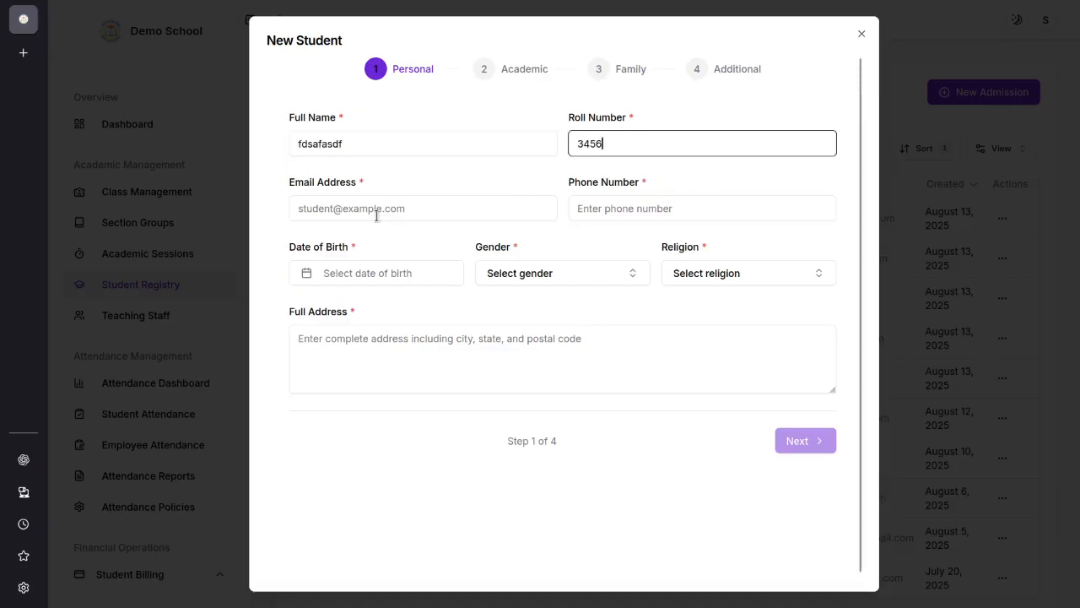
# Step: Fill in the student's email address and phone number in the personal details
pyautogui.click(359, 211)
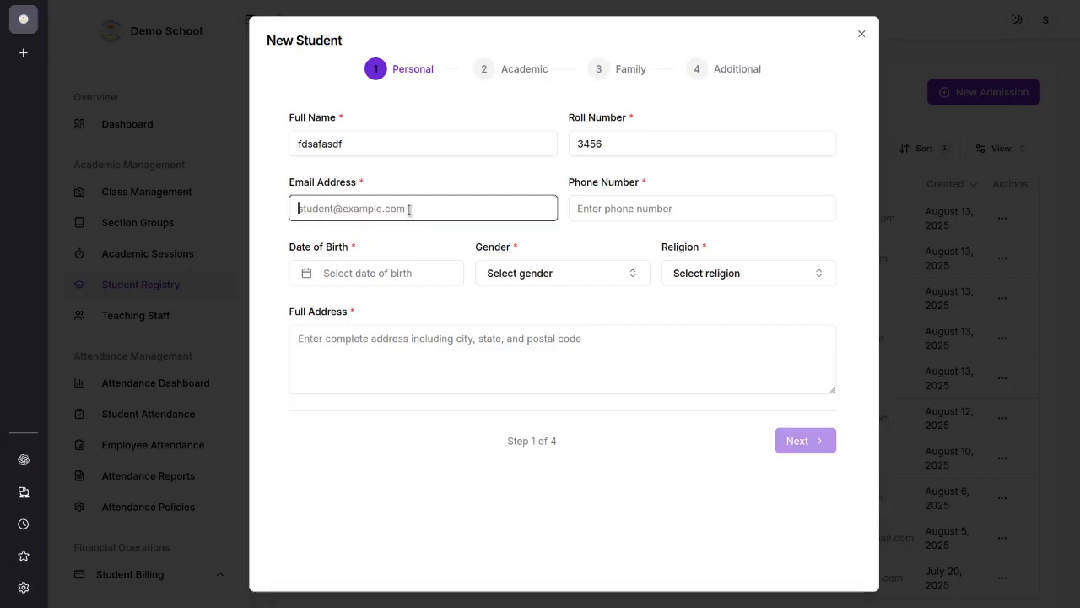
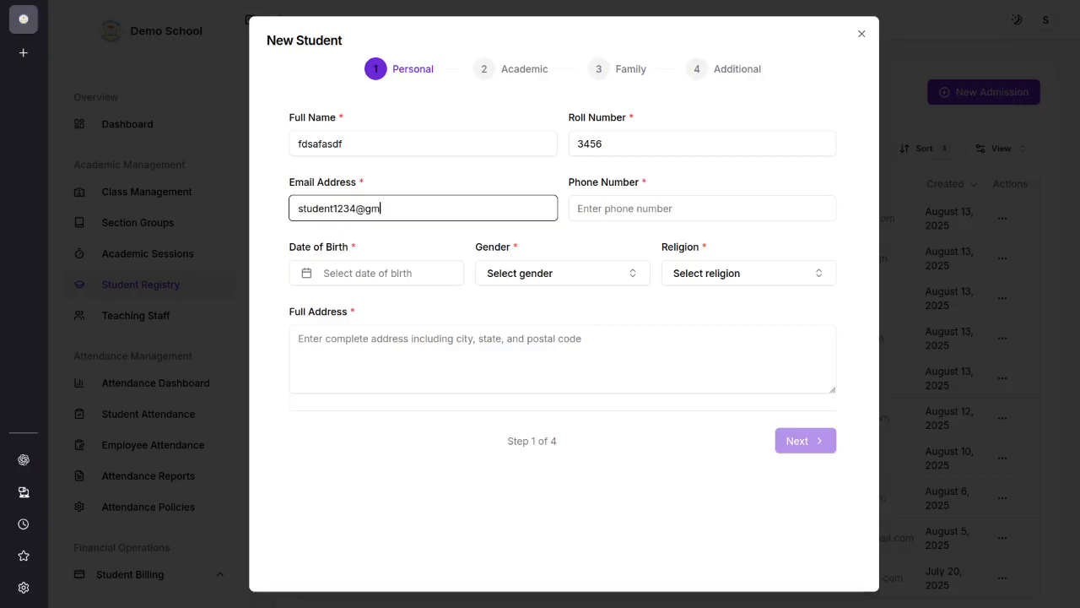
pyautogui.press('Tab')
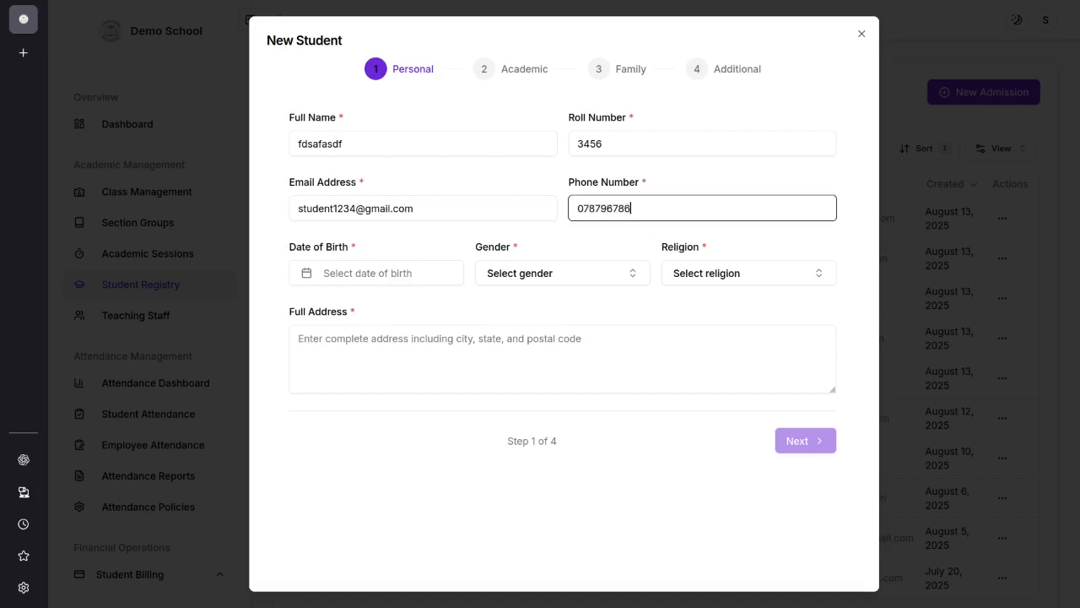
# Step: Pick the student's date of birth in the personal details of the new student form
pyautogui.click(398, 273)
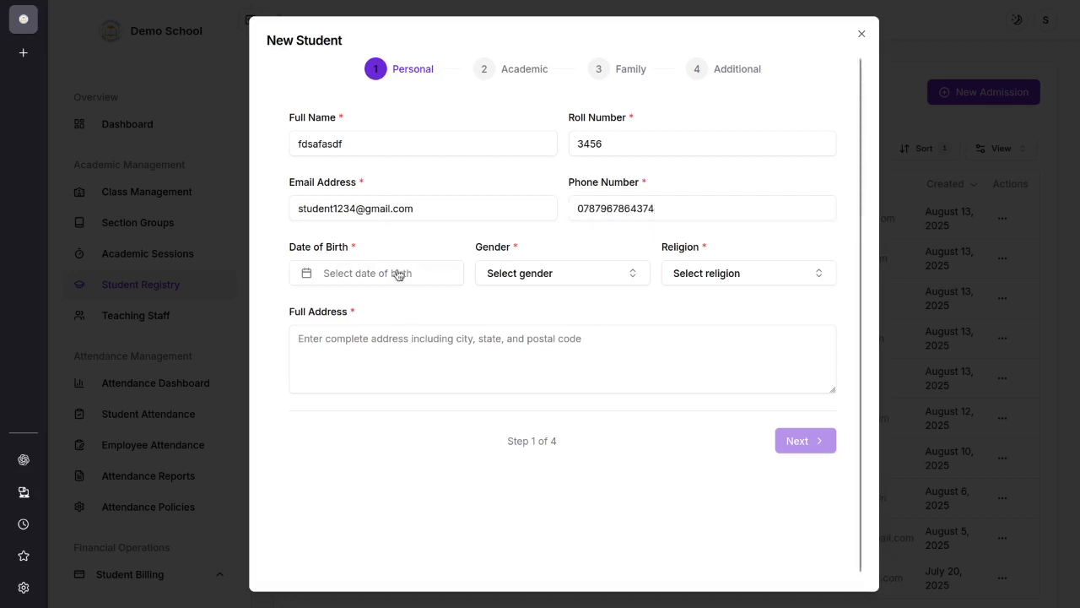
pyautogui.click(406, 313)
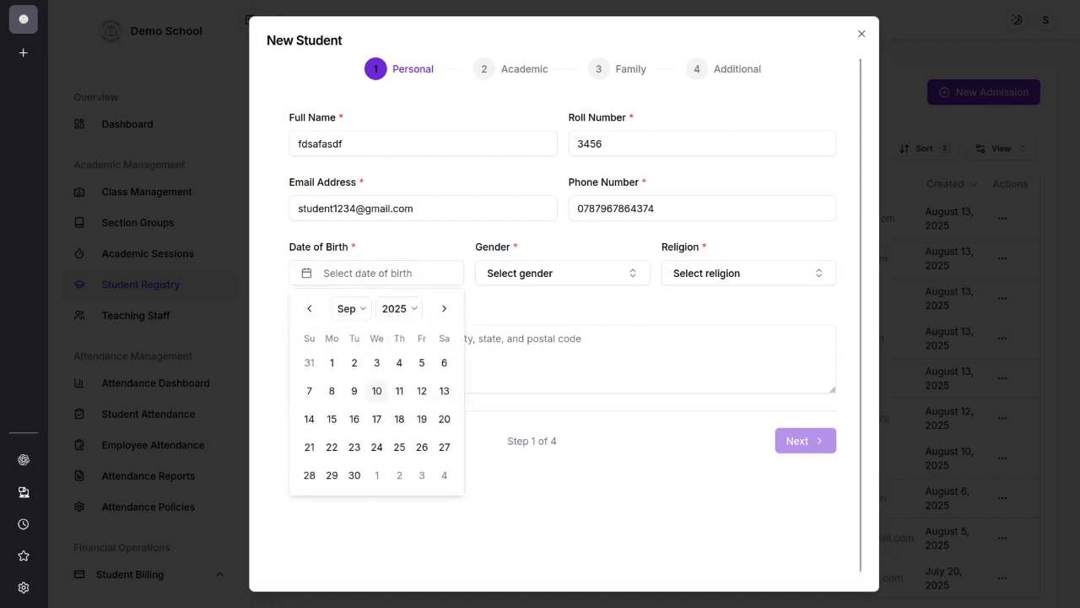
pyautogui.click(428, 488)
pyautogui.click(439, 362)
# Step: Set the student's gender to Male and religion to Islam
pyautogui.click(557, 272)
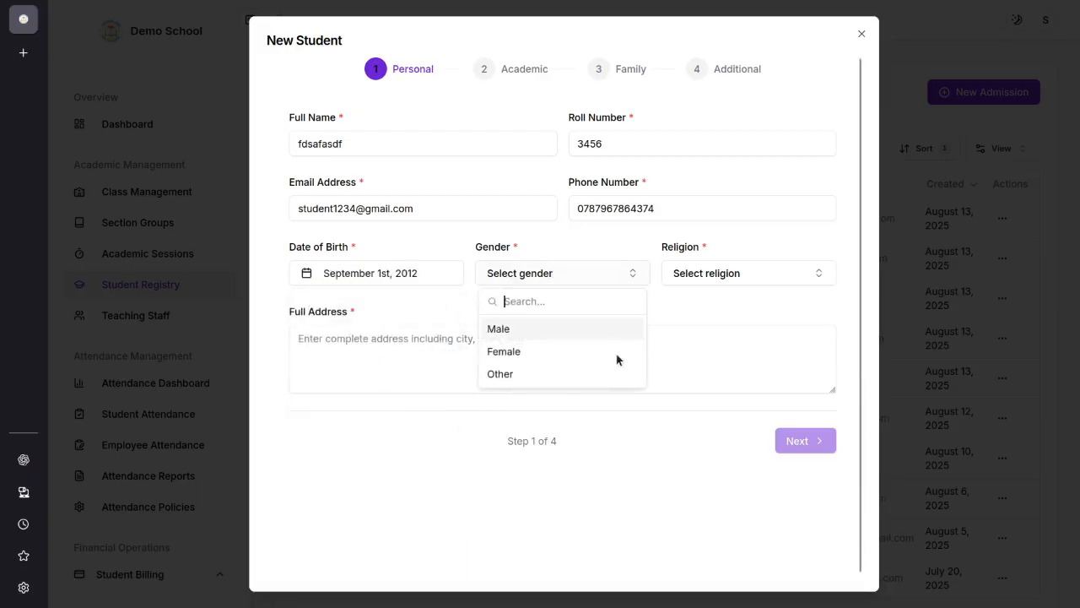
pyautogui.click(535, 328)
pyautogui.click(756, 273)
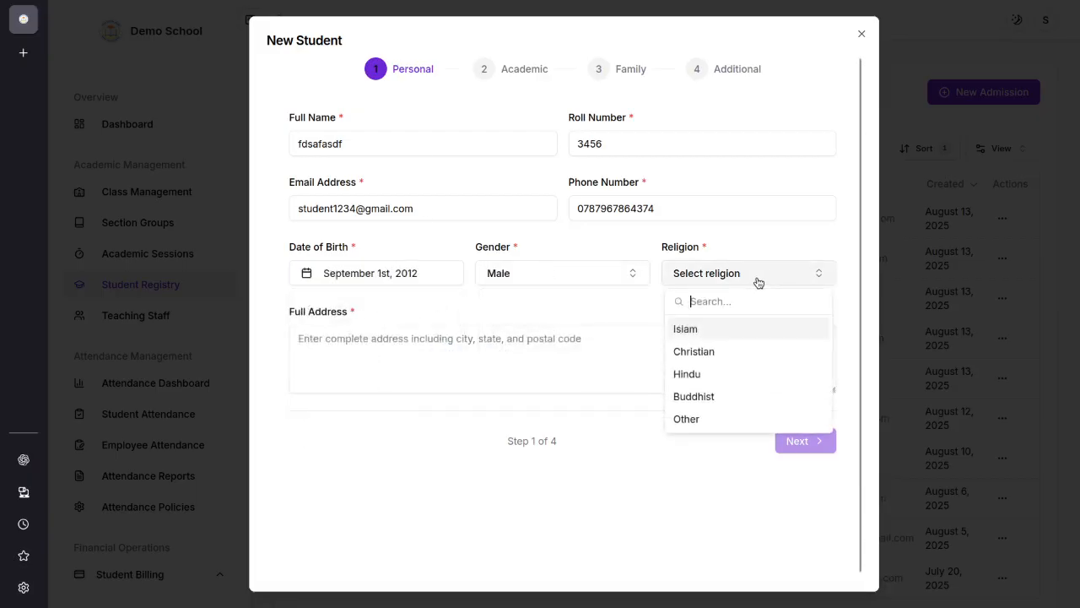
pyautogui.click(688, 329)
# Step: Fill in the student's full address, correct the typo in it, and continue to the Academic stage
pyautogui.click(504, 349)
pyautogui.write('c')
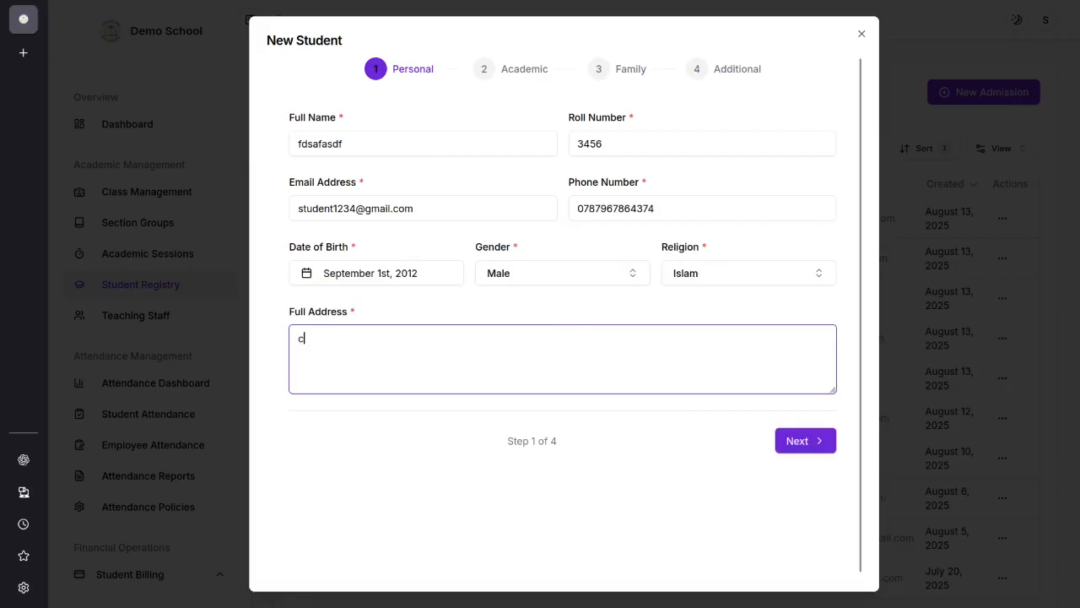
pyautogui.write('hattogr4')
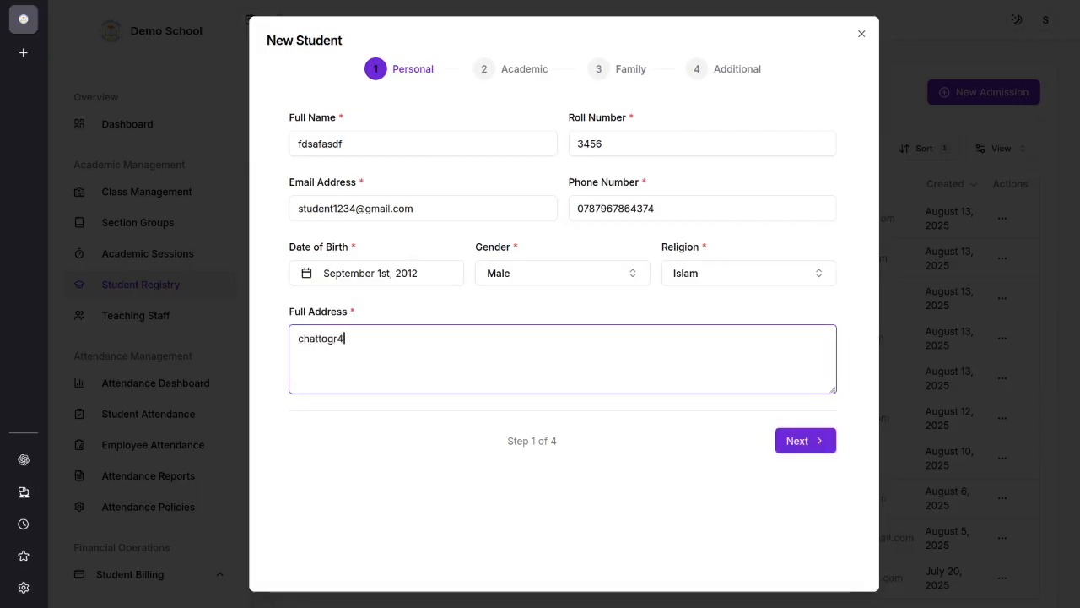
pyautogui.write('am')
pyautogui.press('Left')
pyautogui.press('Left')
pyautogui.press('BackSpace')
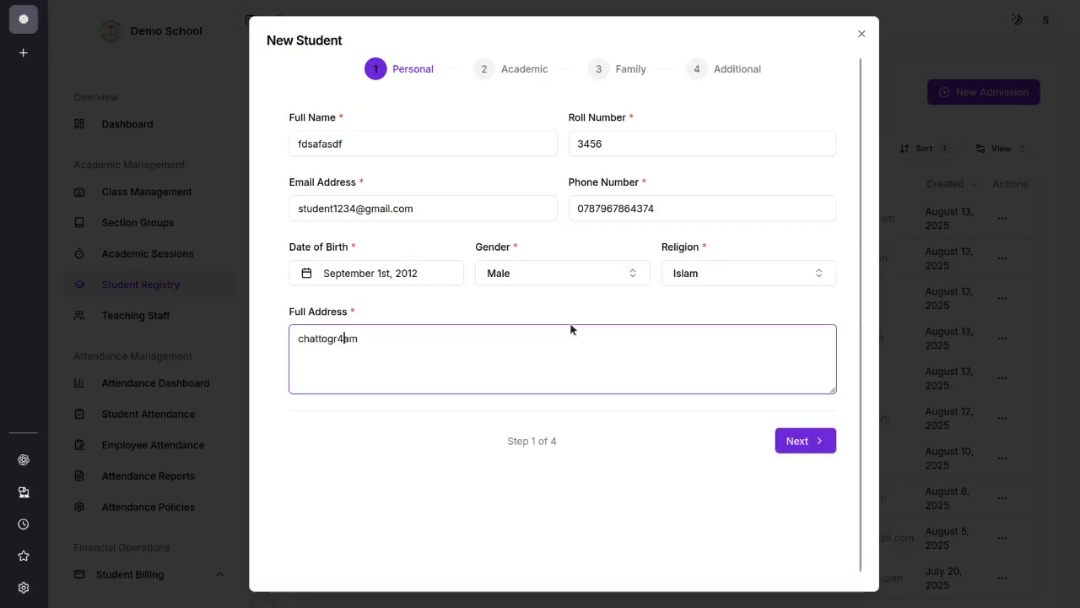
pyautogui.click(814, 446)
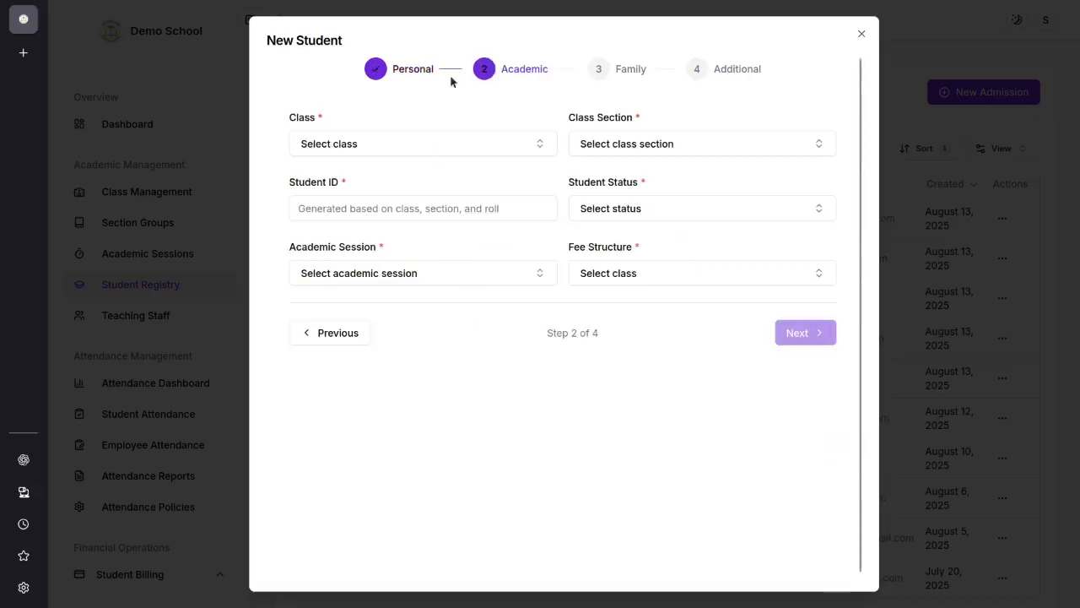
# Step: Assign the student to Class 10, section A, and check the generated student ID
pyautogui.click(374, 144)
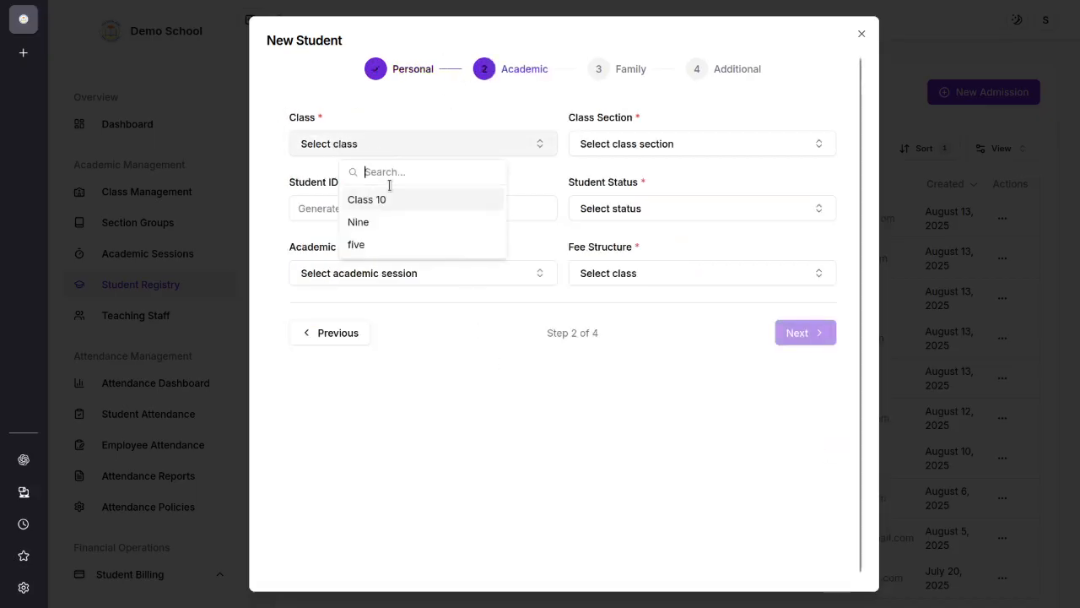
pyautogui.click(503, 69)
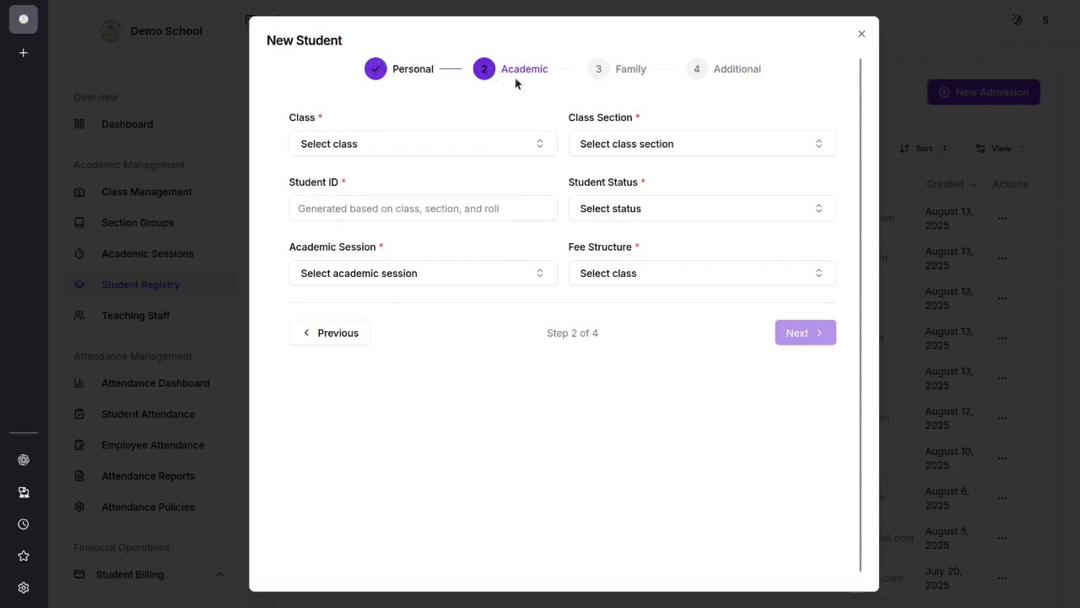
pyautogui.click(446, 147)
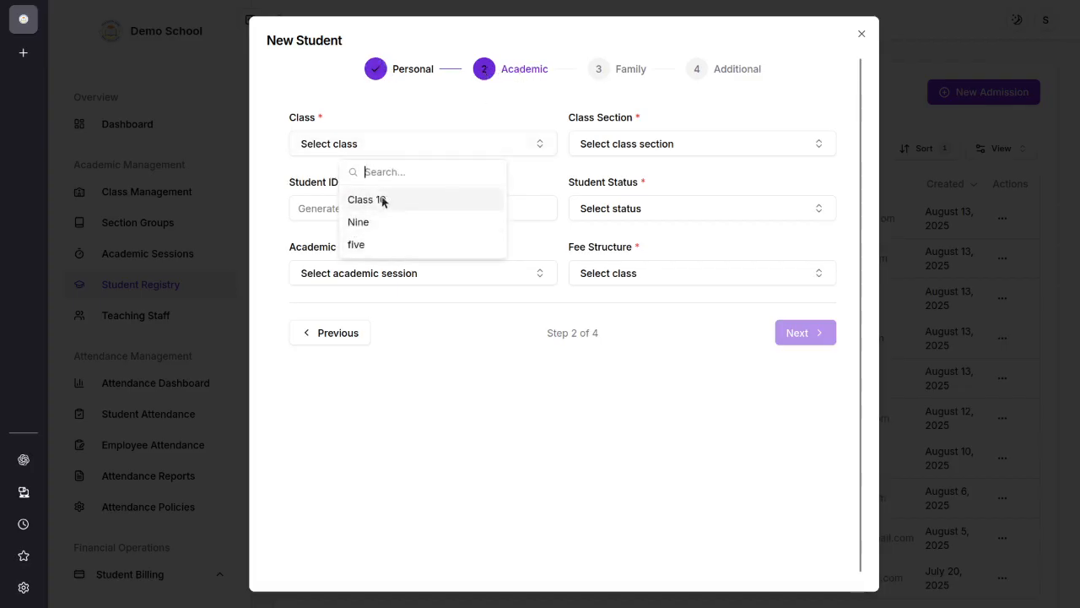
pyautogui.click(380, 200)
pyautogui.click(651, 149)
pyautogui.click(671, 195)
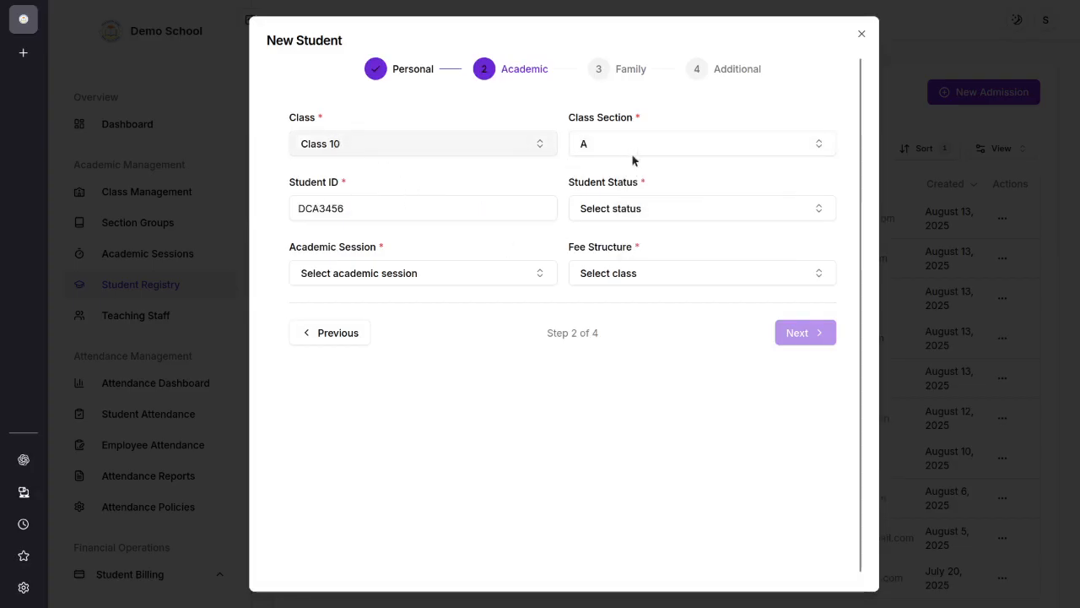
pyautogui.moveTo(363, 212); pyautogui.dragTo(273, 213)
pyautogui.click(413, 186)
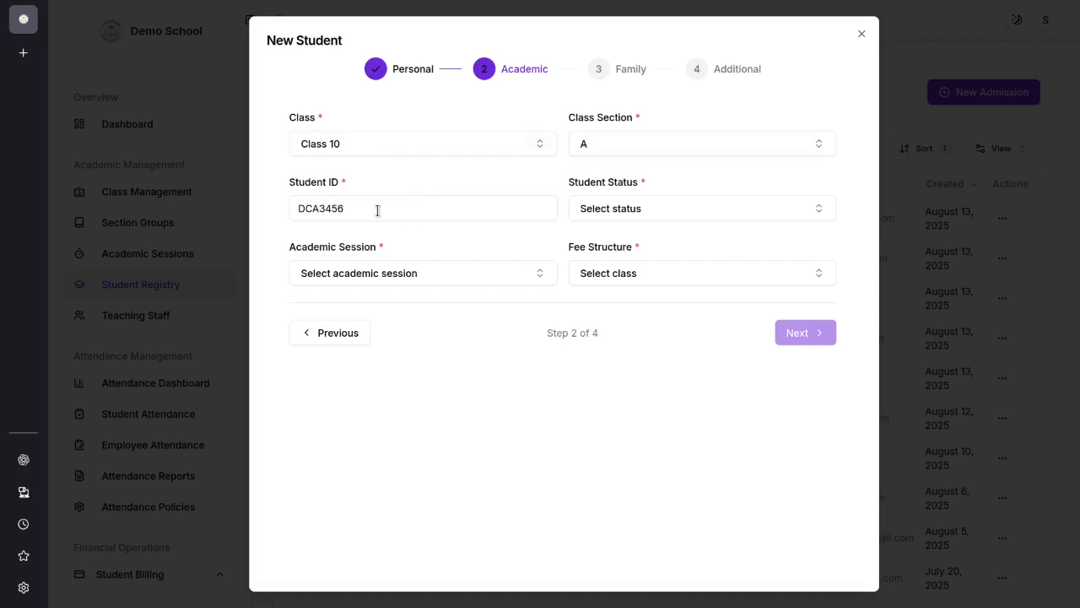
pyautogui.moveTo(378, 211); pyautogui.dragTo(285, 213)
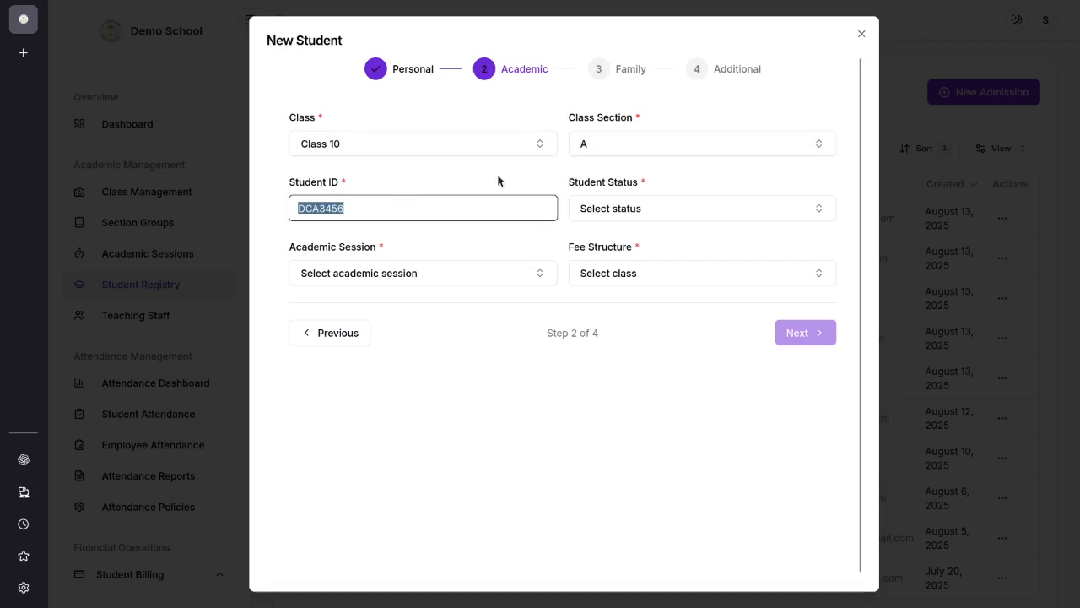
# Step: Set the student status to Active and the academic session to 2024-2025
pyautogui.click(622, 210)
pyautogui.click(656, 268)
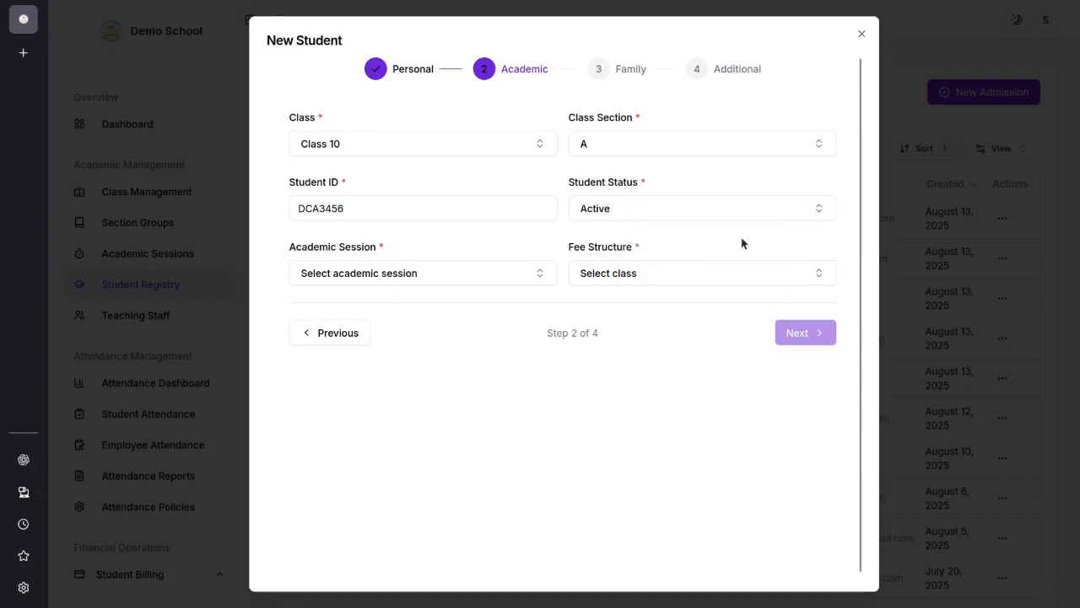
pyautogui.click(411, 273)
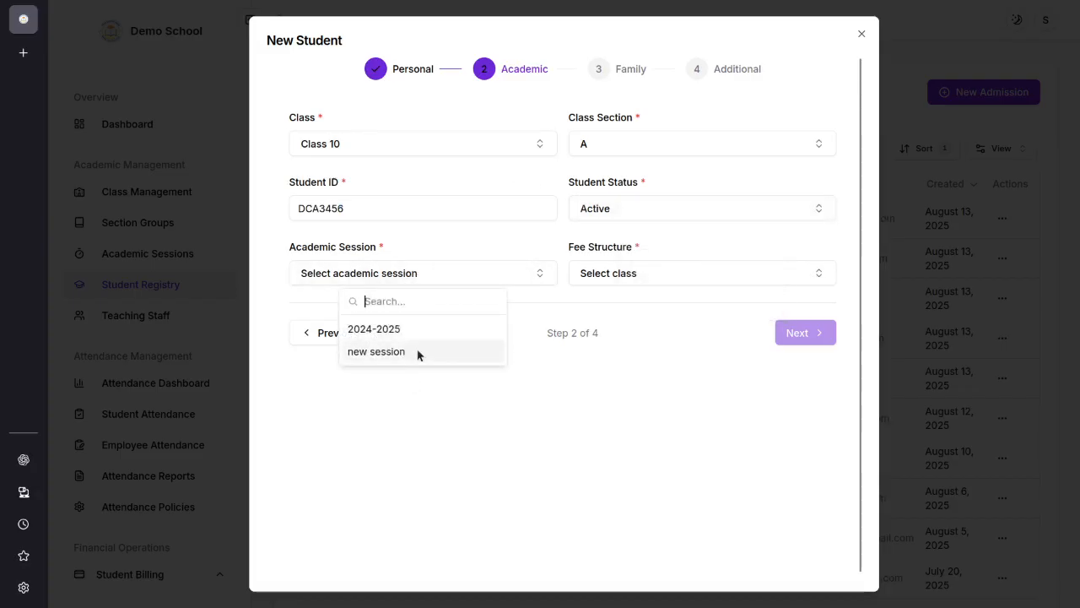
pyautogui.click(397, 328)
# Step: Look through the available fee structures for the student and close the new student form without submitting it
pyautogui.click(582, 278)
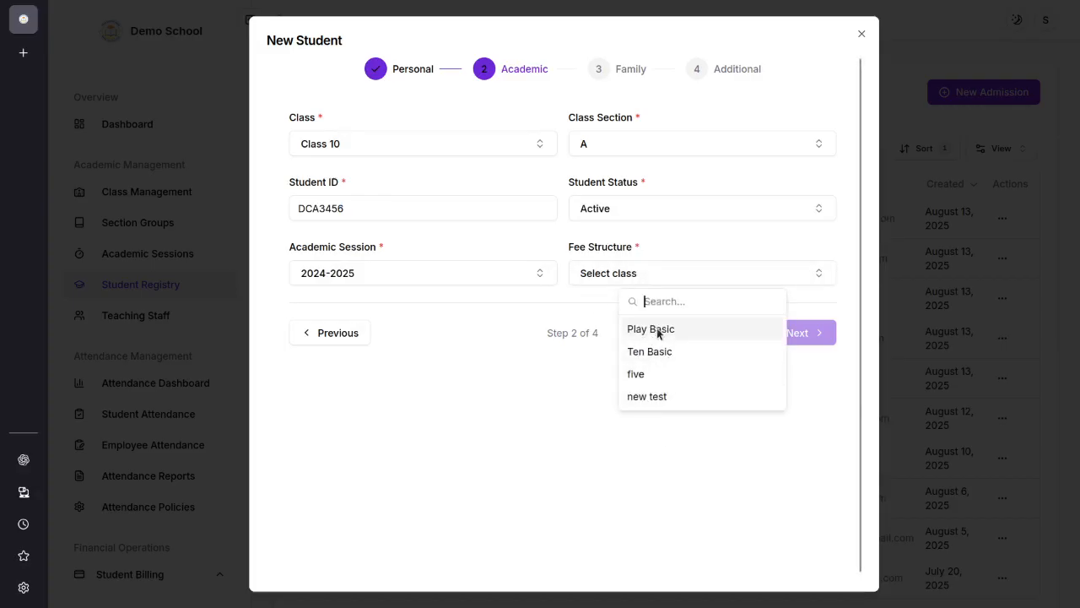
pyautogui.click(591, 360)
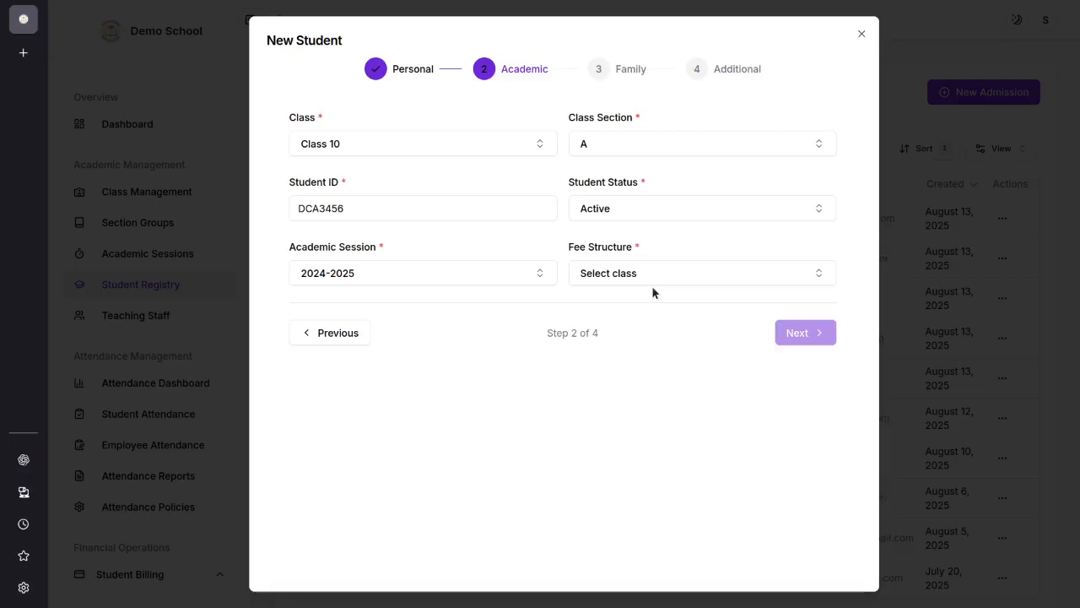
pyautogui.click(860, 33)
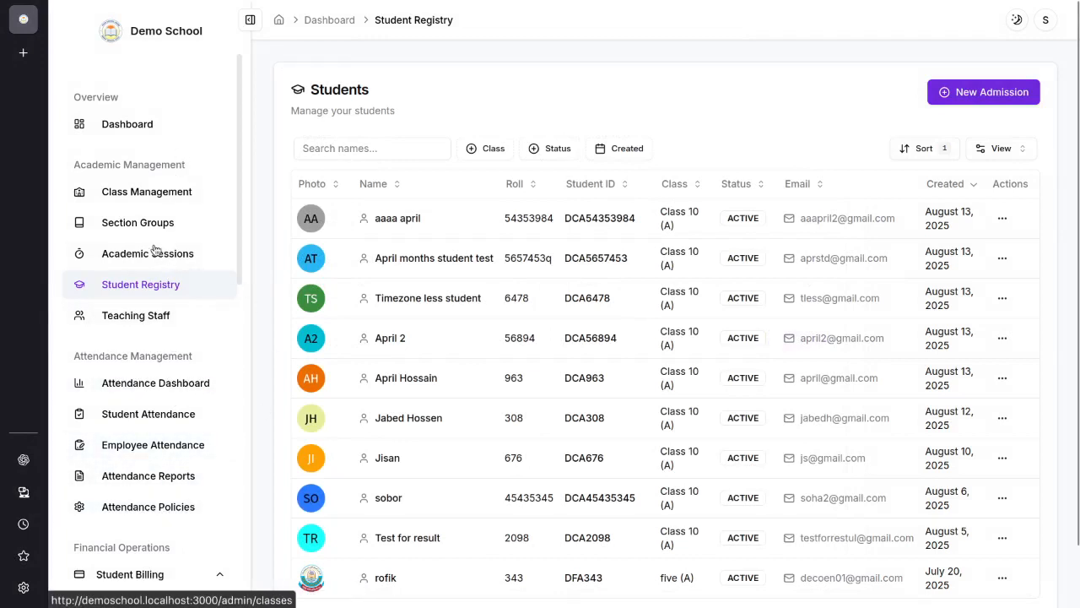
# Step: Go to Fee Structure Setup under Student Billing and open the Ten Basic fee structure for editing
pyautogui.scroll(-3, 159, 397)
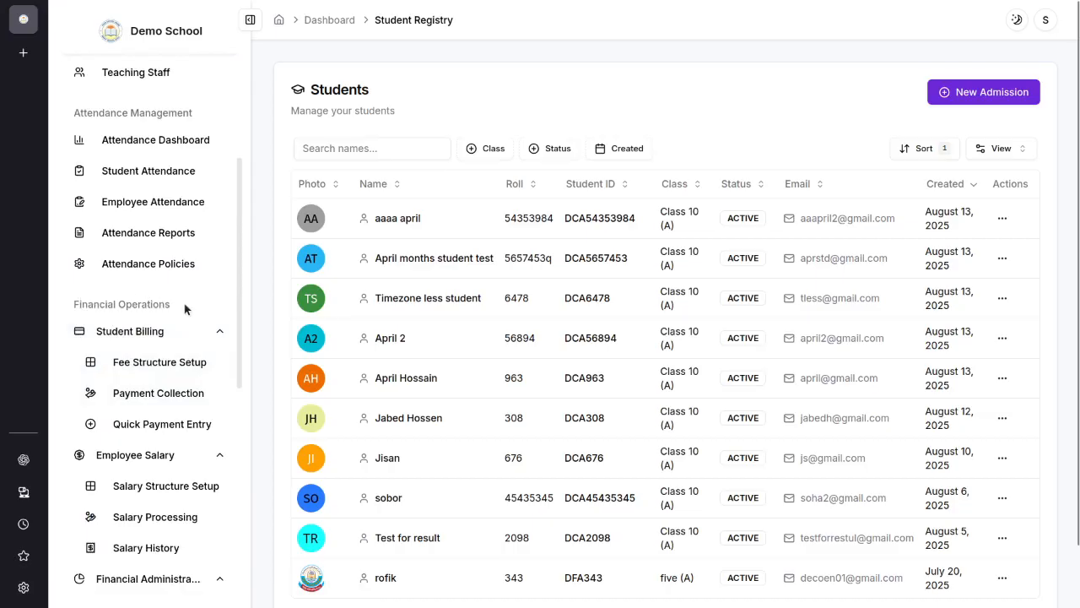
pyautogui.moveTo(186, 309); pyautogui.dragTo(68, 307)
pyautogui.click(69, 307)
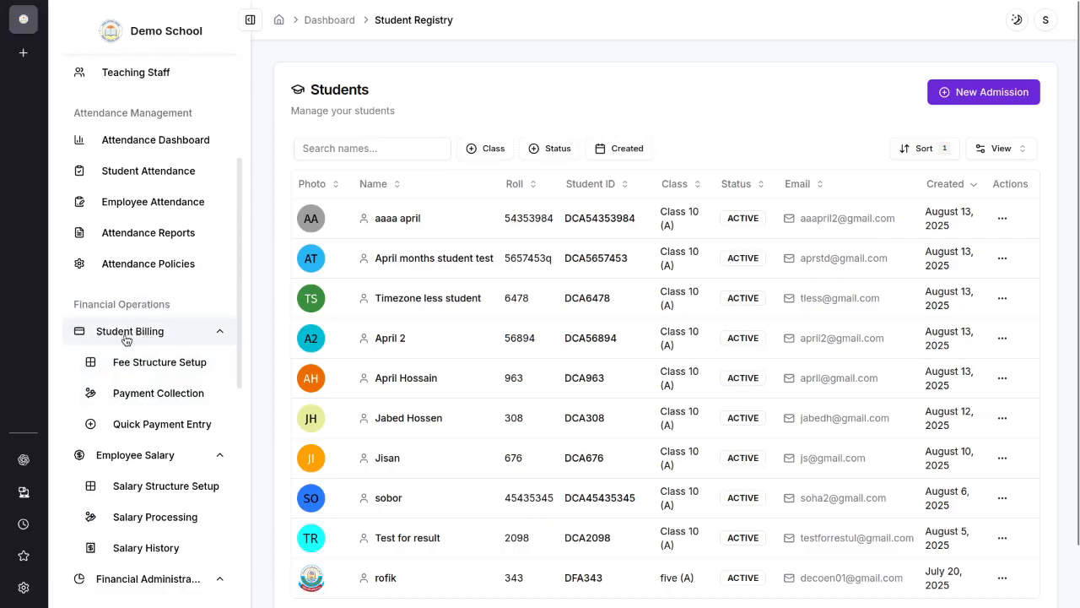
pyautogui.click(157, 371)
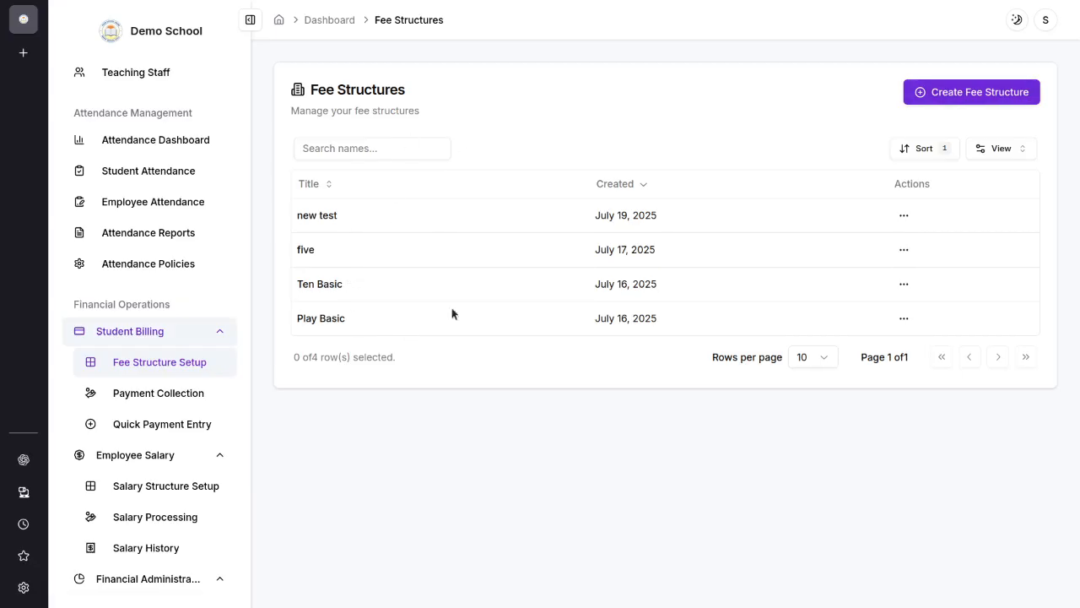
pyautogui.click(903, 285)
pyautogui.click(878, 322)
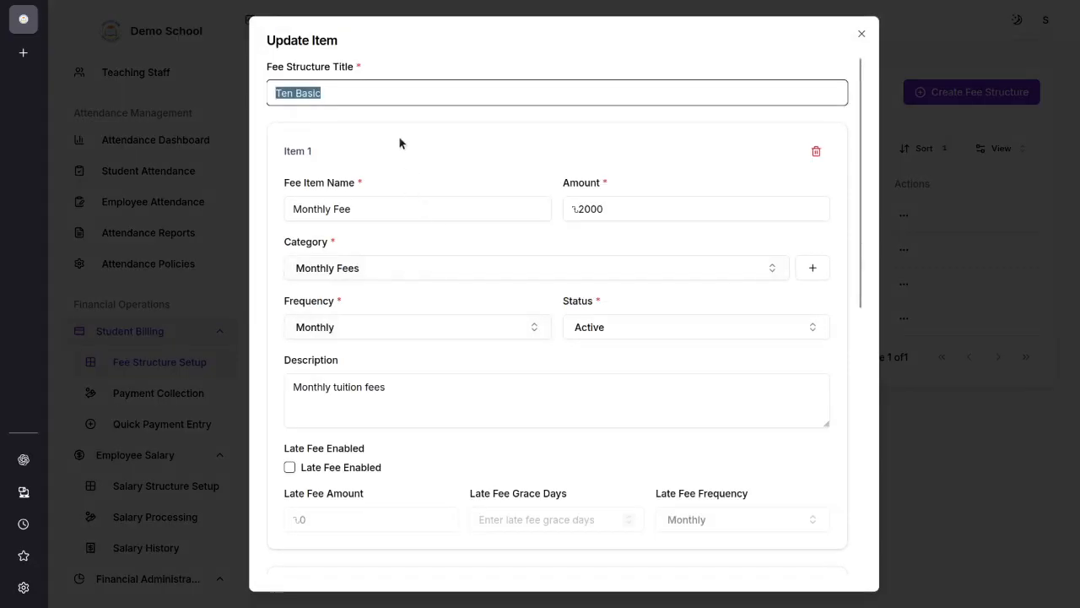
# Step: Examine the fee structure title and the name and amount of its first fee item
pyautogui.click(386, 103)
pyautogui.moveTo(315, 92); pyautogui.dragTo(252, 91)
pyautogui.click(412, 112)
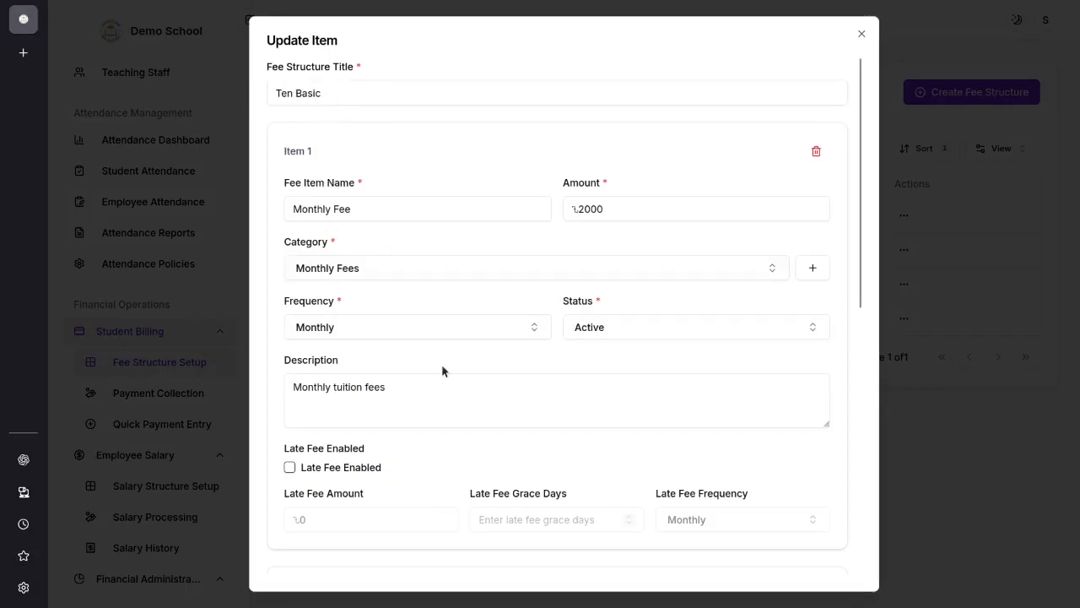
pyautogui.moveTo(358, 210); pyautogui.dragTo(237, 210)
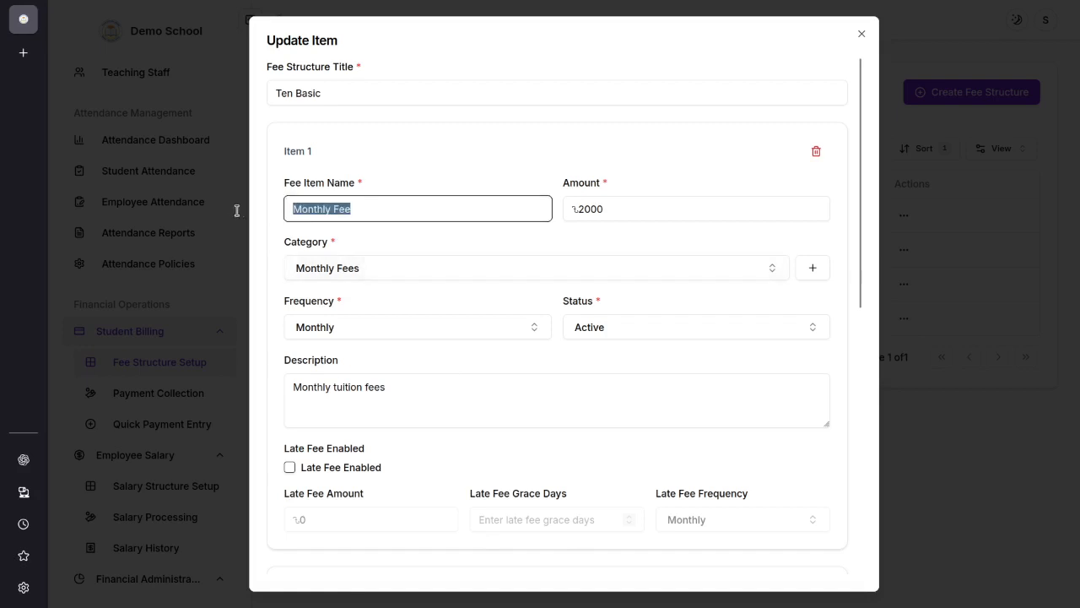
pyautogui.moveTo(622, 207); pyautogui.dragTo(521, 207)
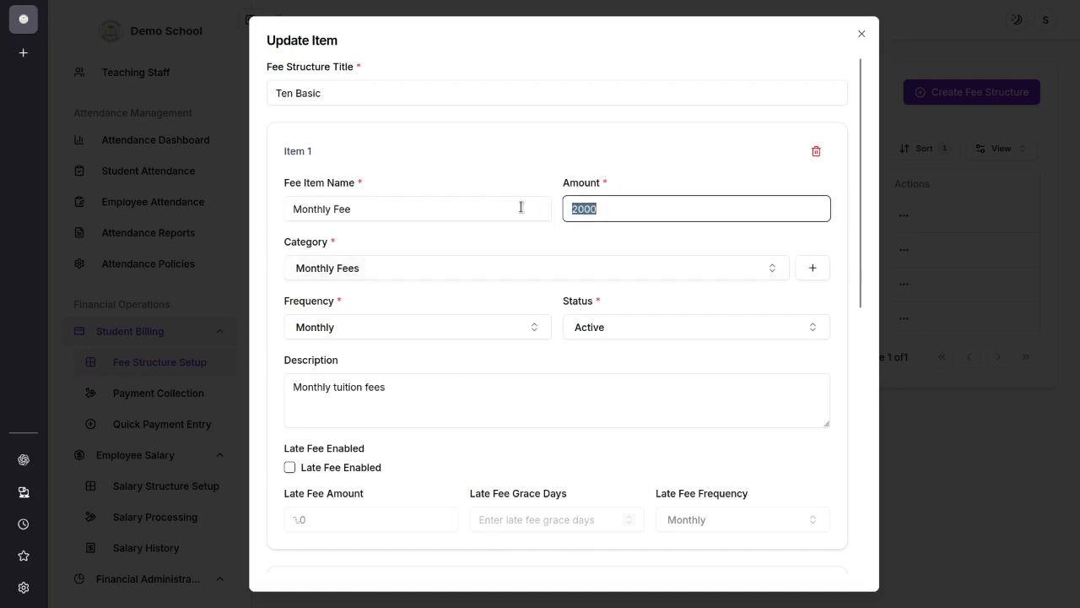
pyautogui.click(494, 164)
# Step: Examine the category choices of the first fee item and the option to add a new category
pyautogui.click(396, 272)
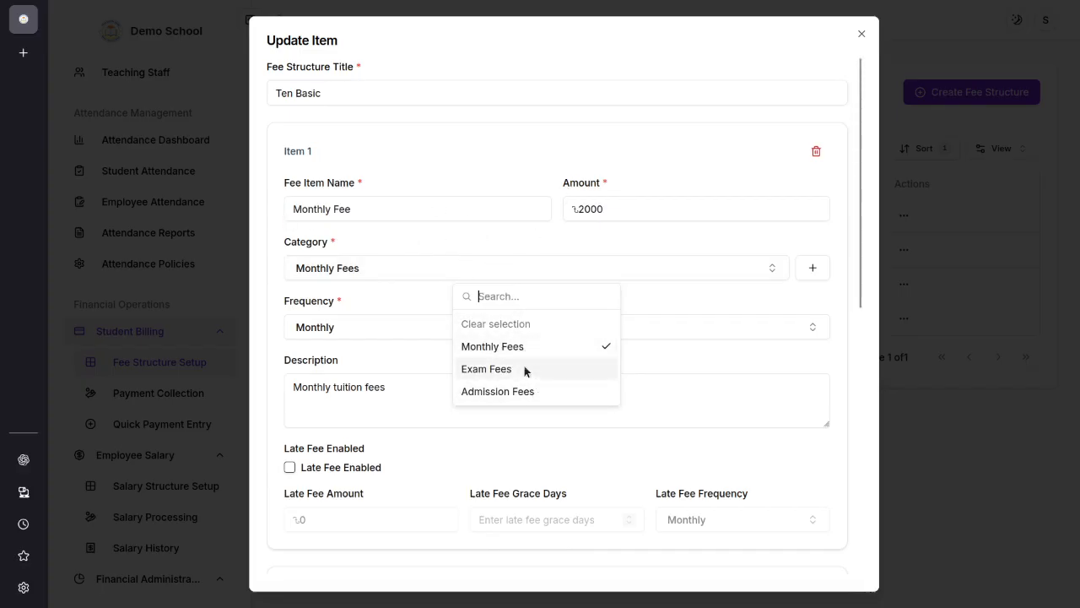
pyautogui.click(542, 249)
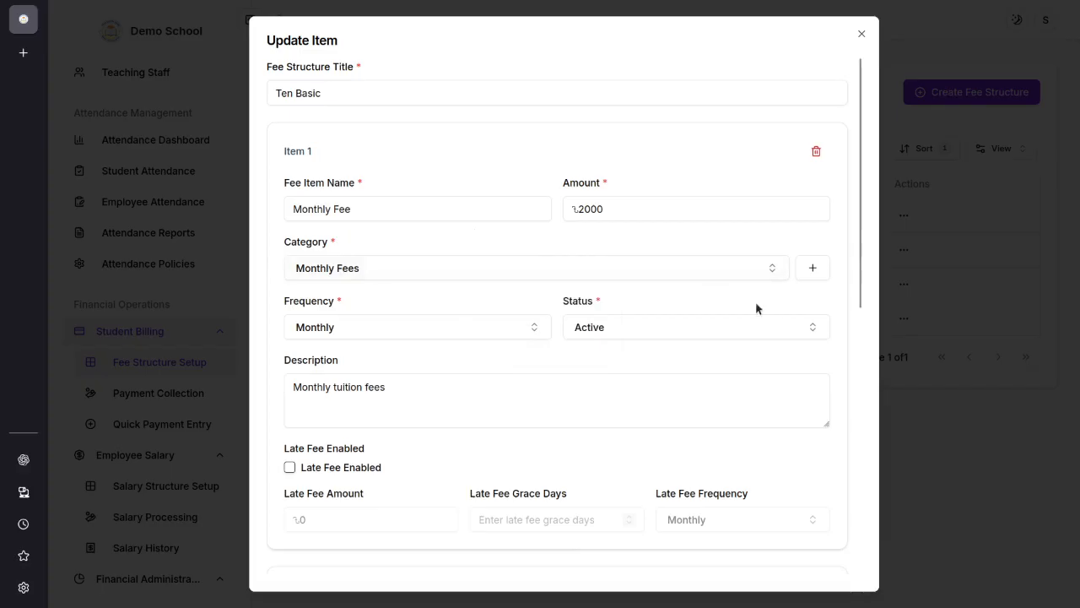
pyautogui.click(448, 275)
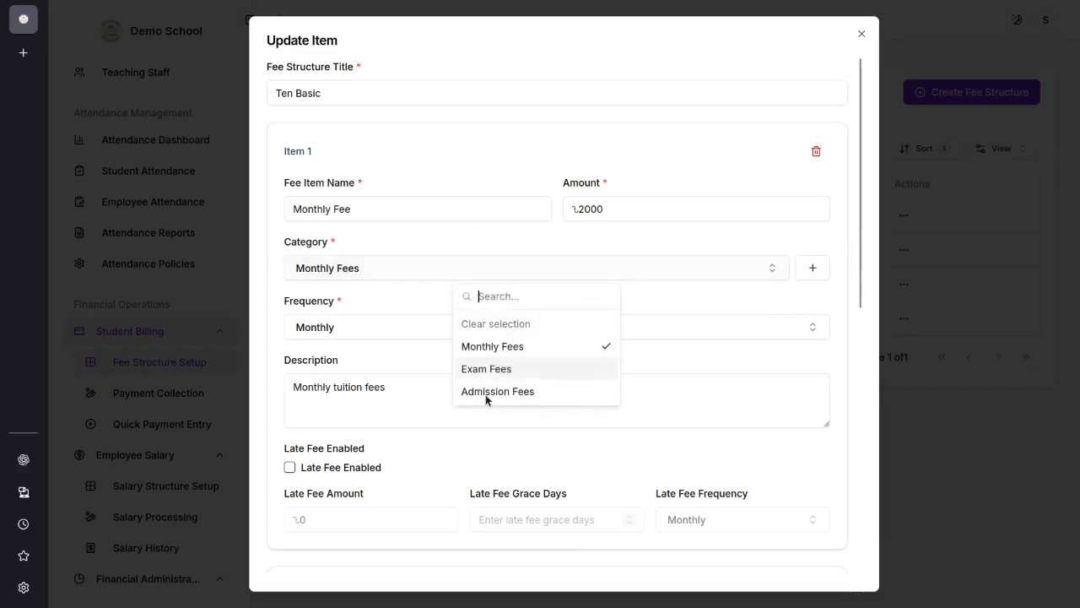
pyautogui.click(740, 245)
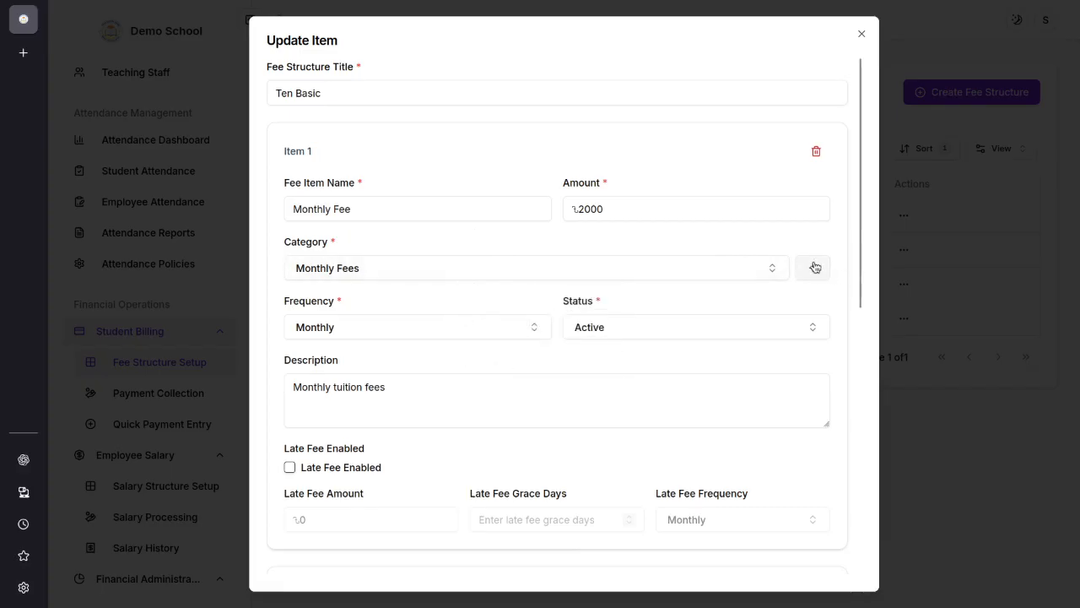
pyautogui.click(812, 268)
pyautogui.click(725, 213)
# Step: Examine the frequency and status choices and the description of the first fee item
pyautogui.click(400, 330)
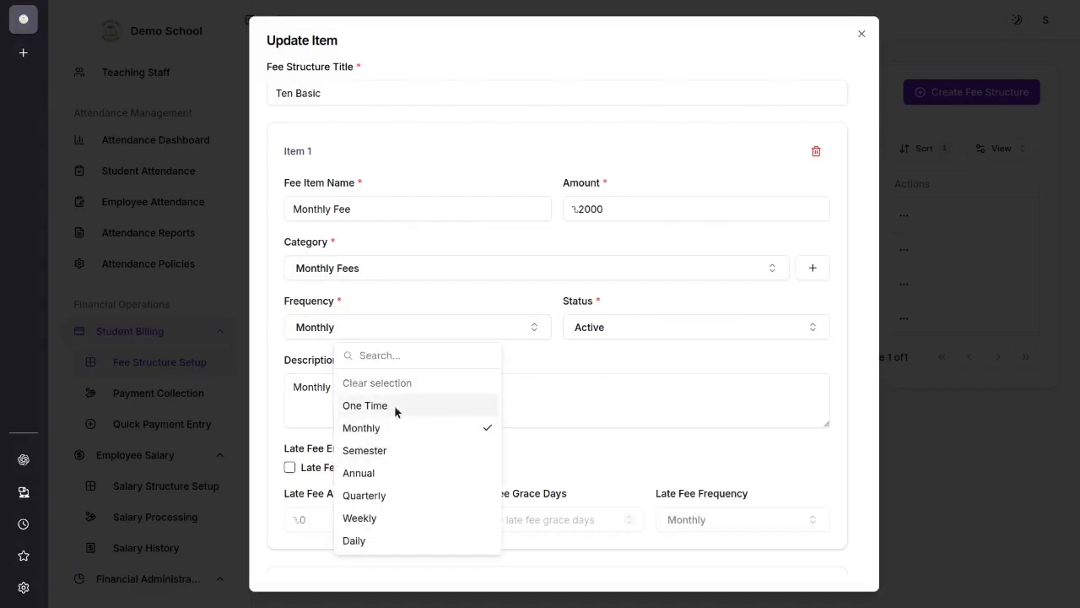
pyautogui.click(641, 377)
pyautogui.click(604, 330)
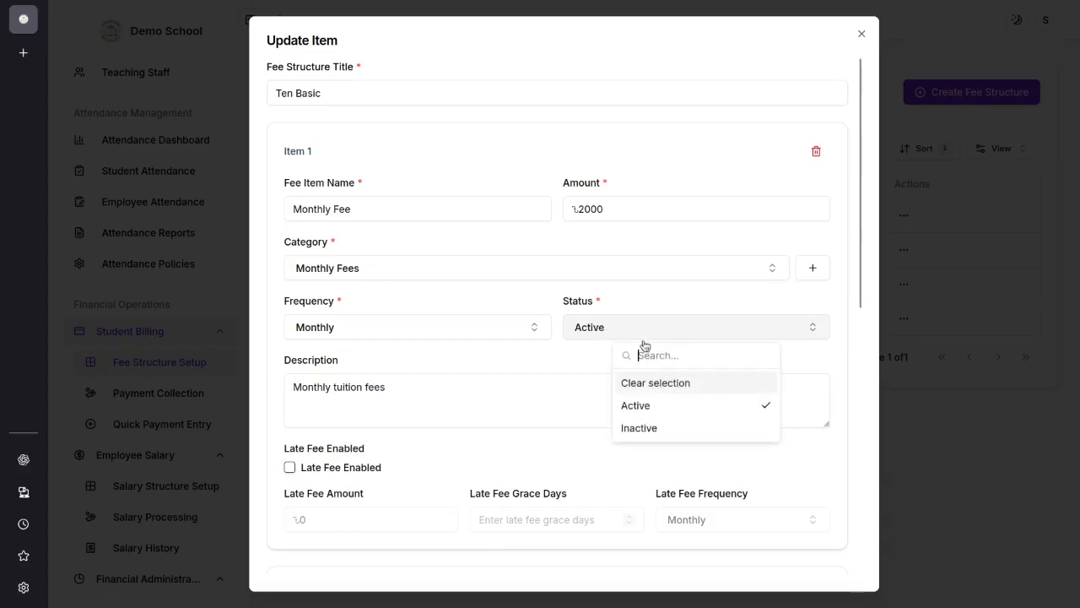
pyautogui.click(531, 361)
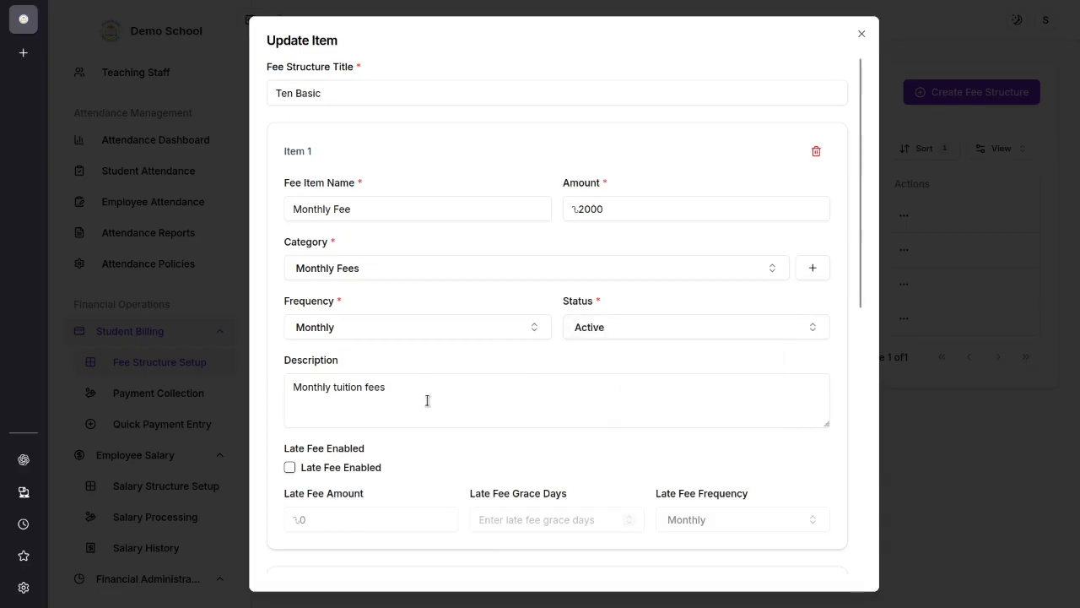
pyautogui.scroll(-1, 418, 371)
pyautogui.moveTo(397, 306); pyautogui.dragTo(211, 296)
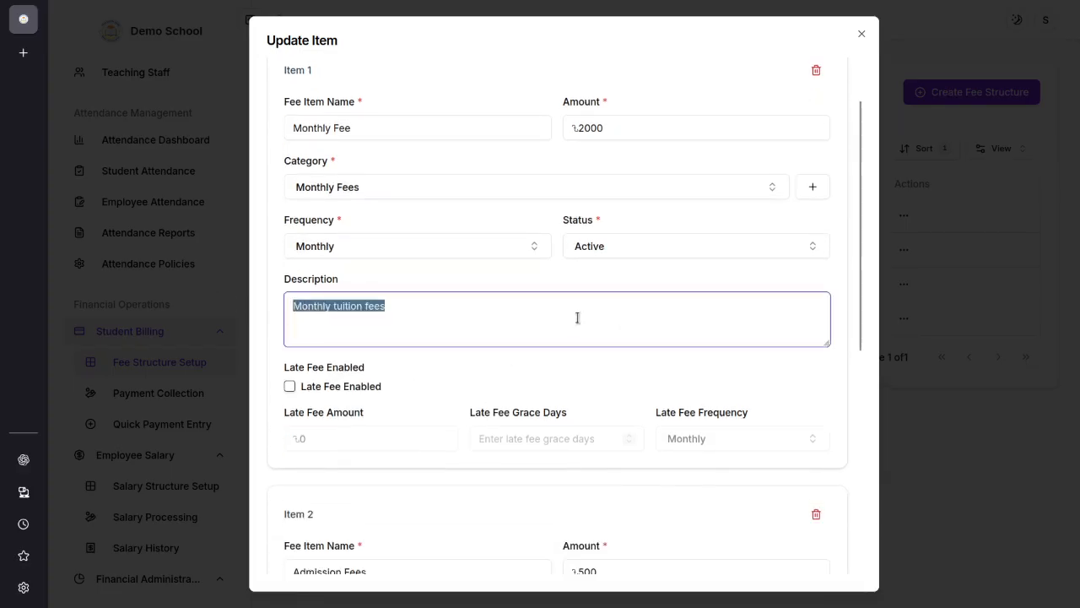
pyautogui.click(497, 372)
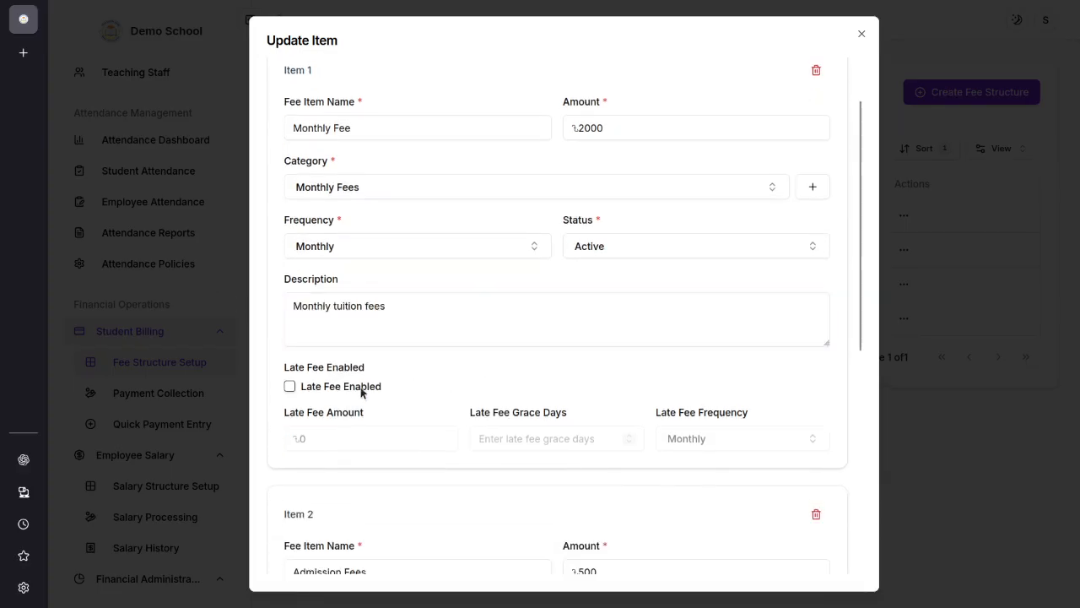
# Step: Enable the late fee for the first fee item with a late fee amount of 10 and 10 grace days
pyautogui.click(289, 386)
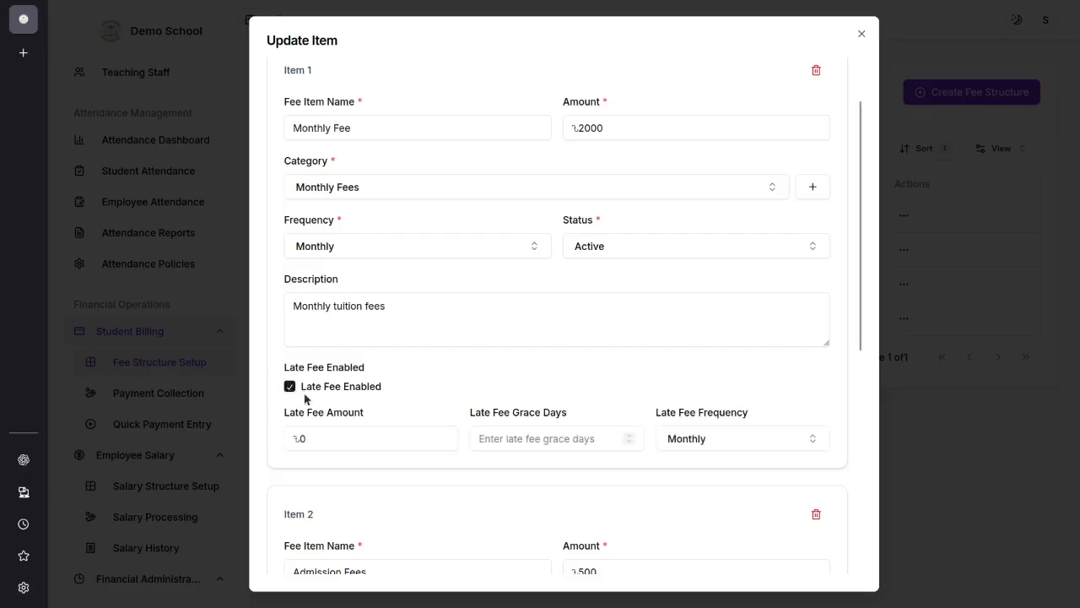
pyautogui.click(314, 431)
pyautogui.hotkey('ctrl', 'a')
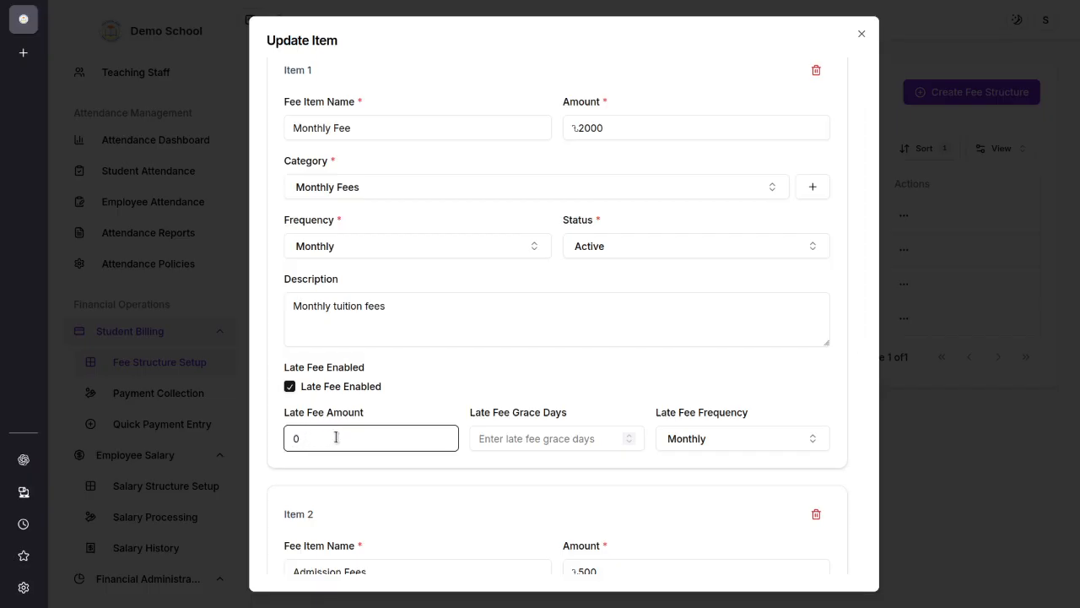
pyautogui.write('10')
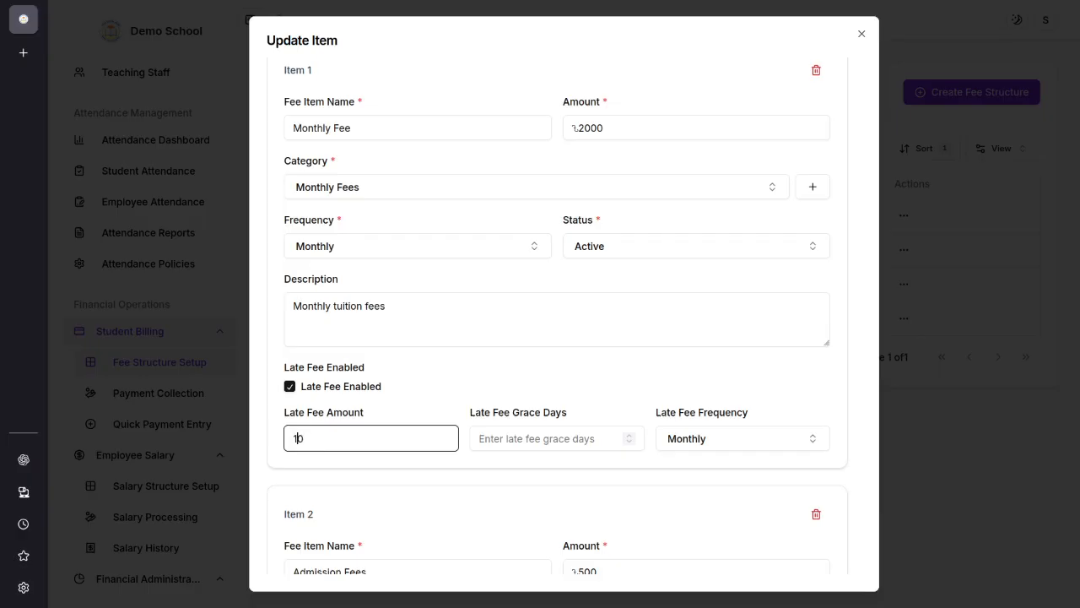
pyautogui.click(573, 439)
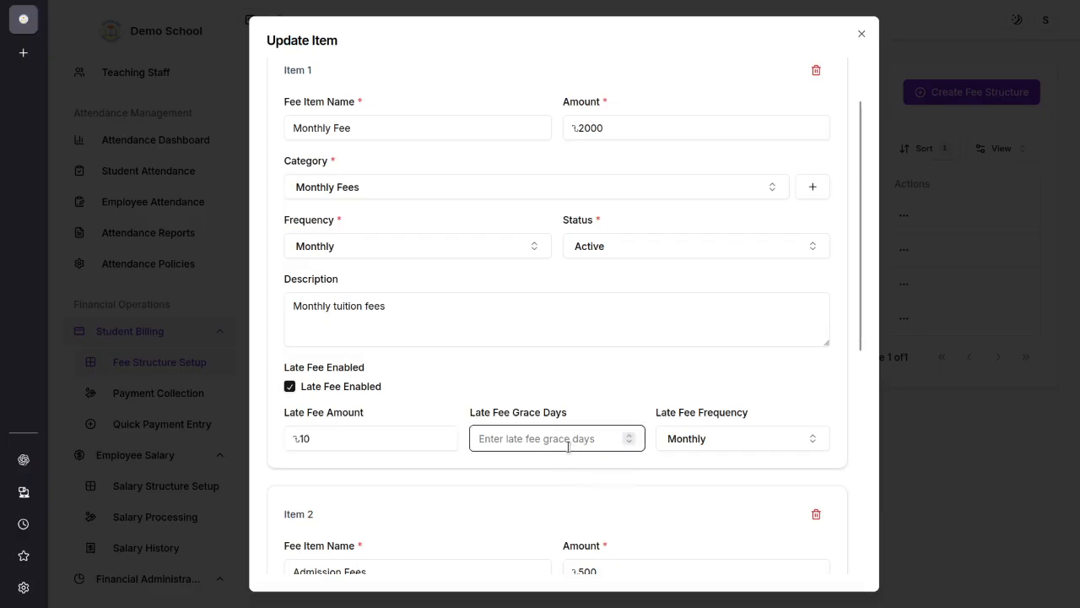
pyautogui.write('10')
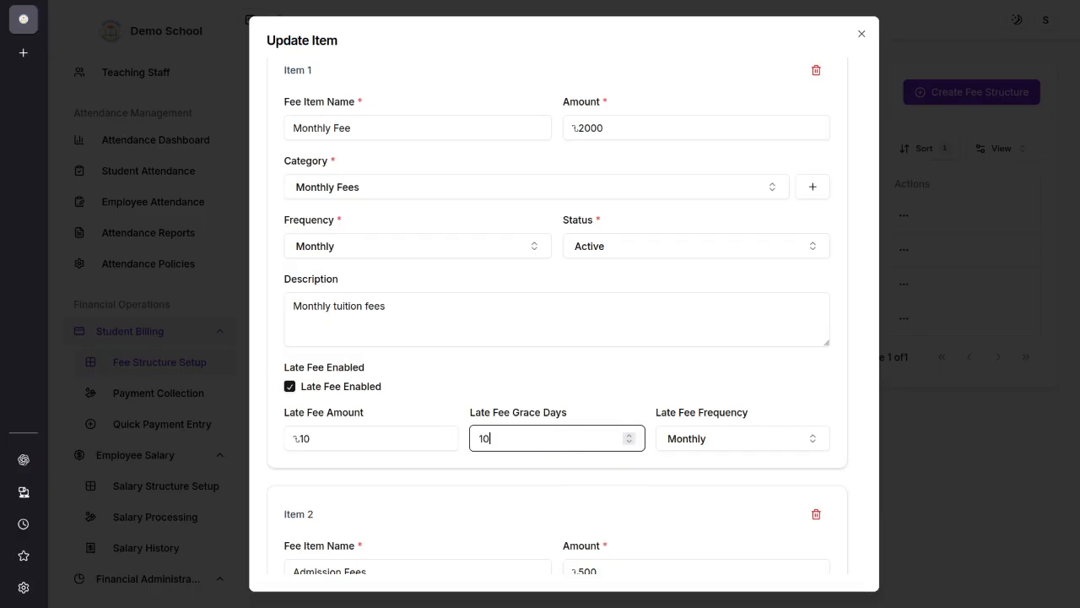
pyautogui.click(536, 465)
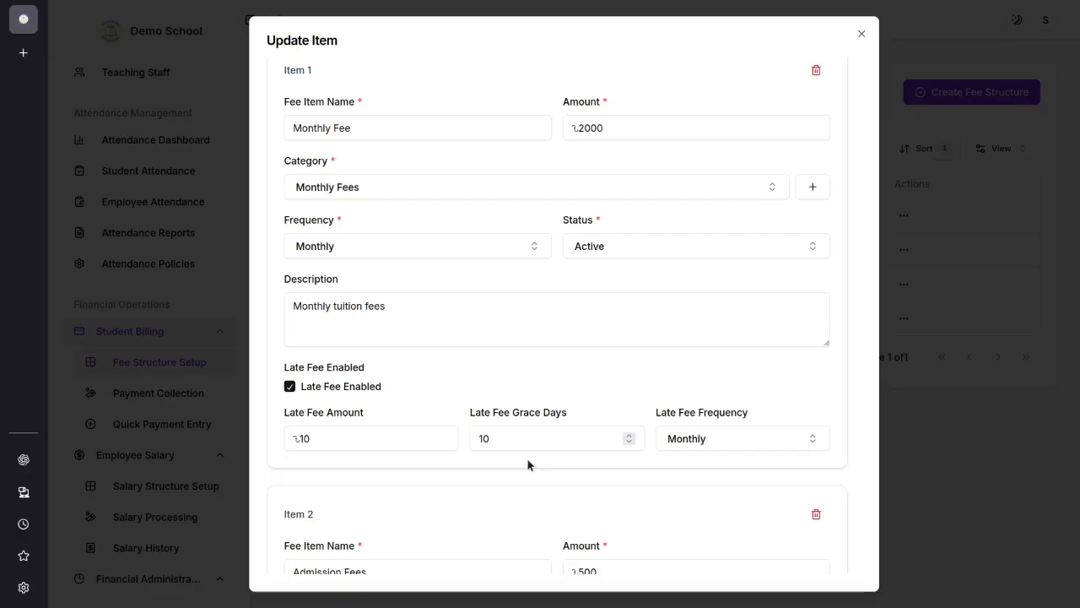
# Step: Set the first fee item's late fee grace days to 20 and its late fee frequency to Daily
pyautogui.click(481, 434)
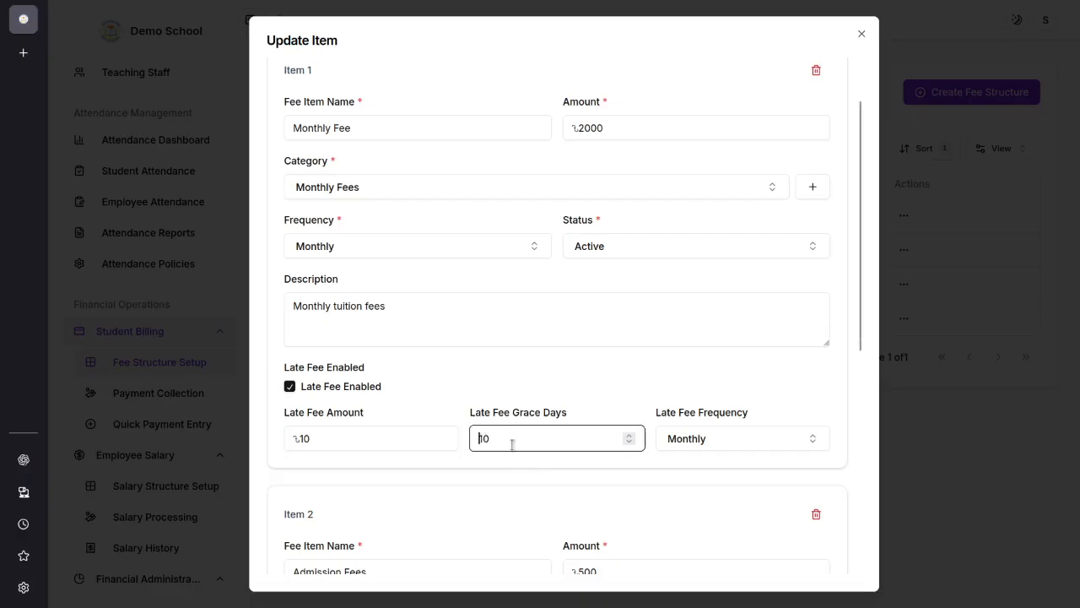
pyautogui.moveTo(485, 437); pyautogui.dragTo(459, 440)
pyautogui.write('2')
pyautogui.click(525, 466)
pyautogui.click(680, 454)
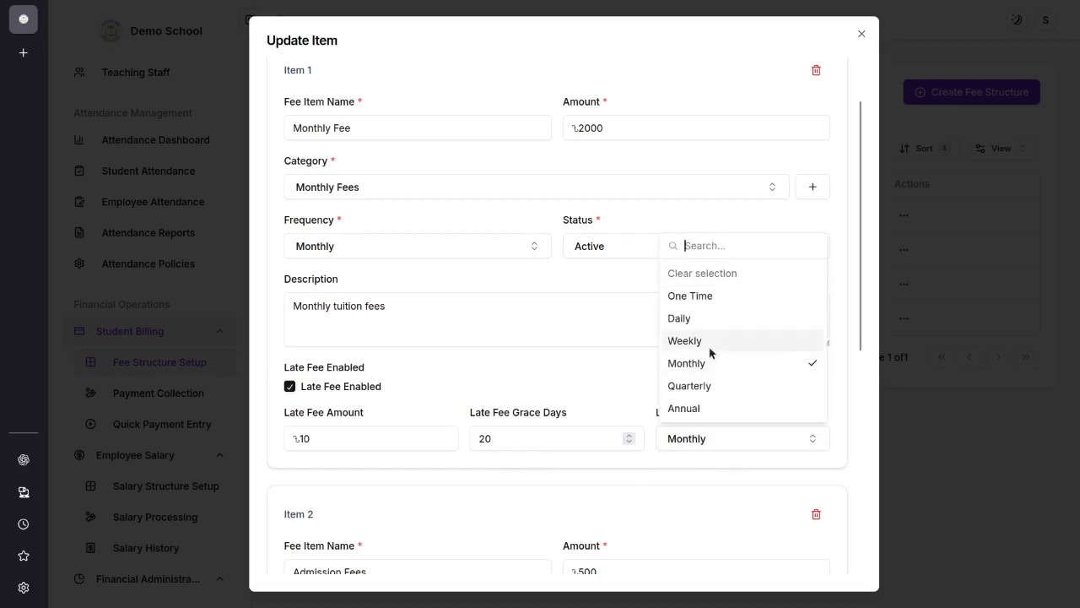
pyautogui.click(685, 319)
# Step: Review the first fee item's late fee amount and disable its late fee
pyautogui.moveTo(357, 441); pyautogui.dragTo(238, 440)
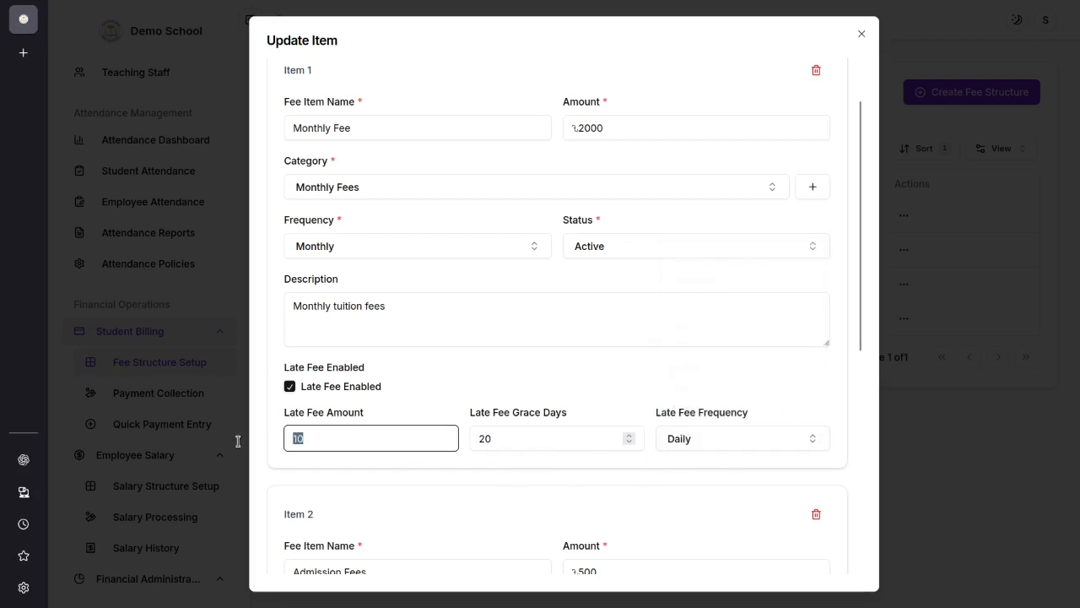
pyautogui.click(476, 462)
pyautogui.moveTo(400, 443); pyautogui.dragTo(251, 438)
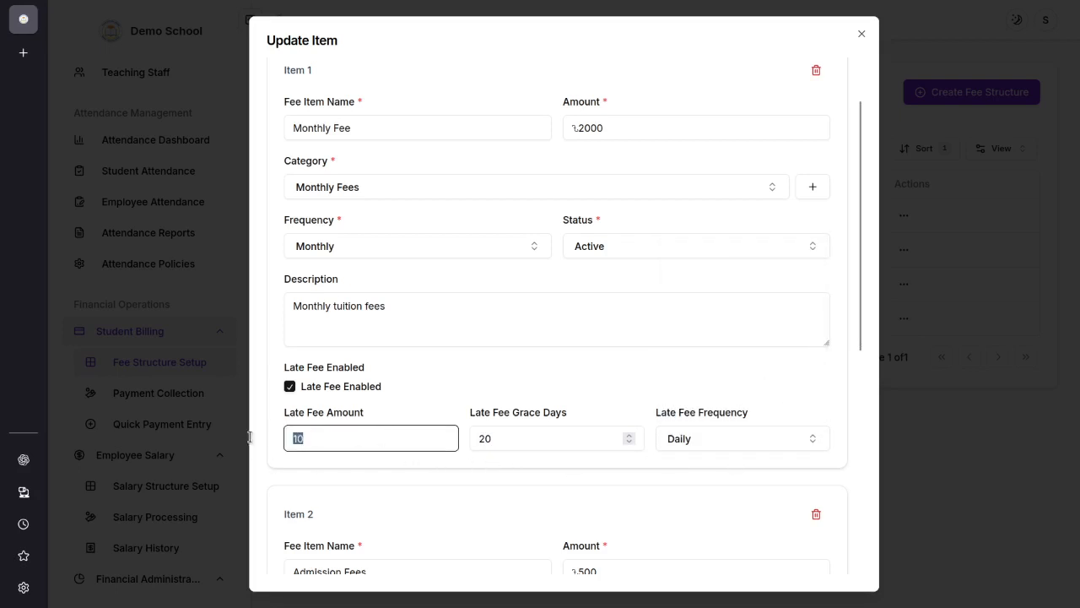
pyautogui.click(370, 461)
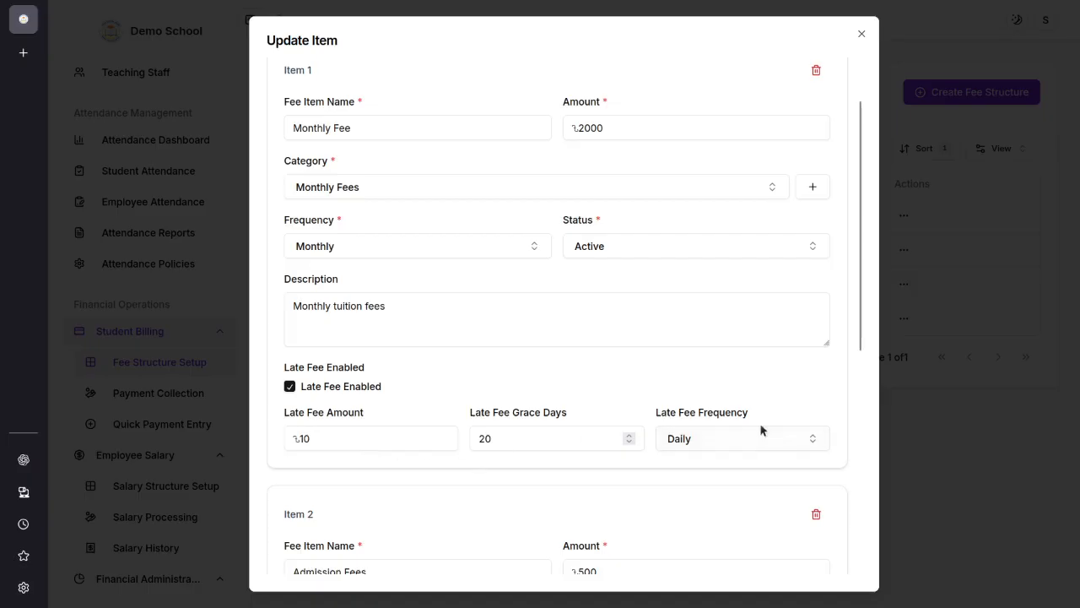
pyautogui.click(289, 388)
# Step: Examine the name, amount and category choices of the second fee item
pyautogui.scroll(-2, 467, 462)
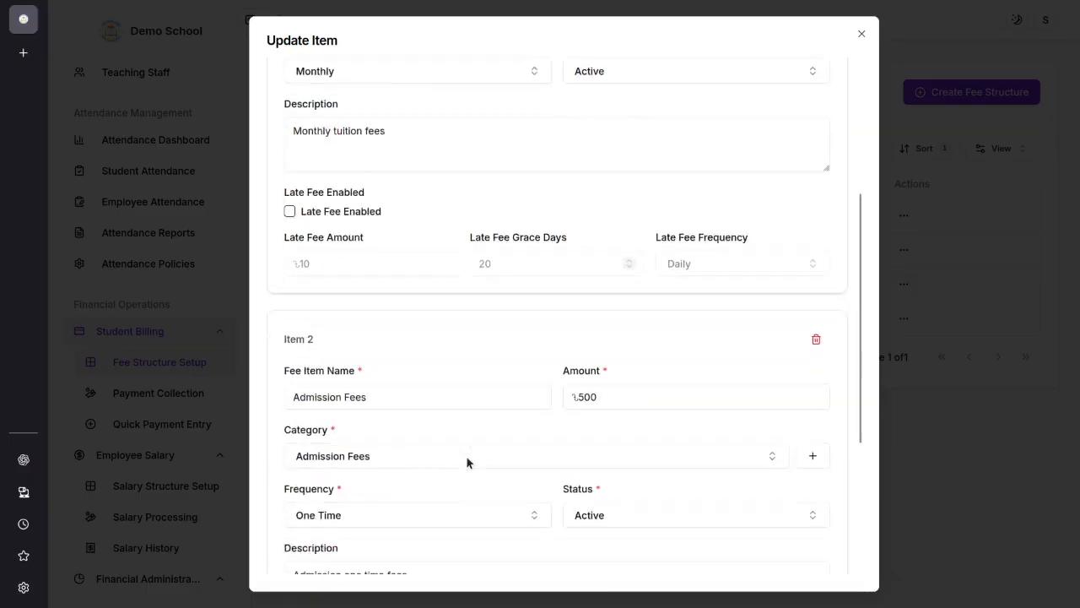
pyautogui.scroll(-1, 466, 461)
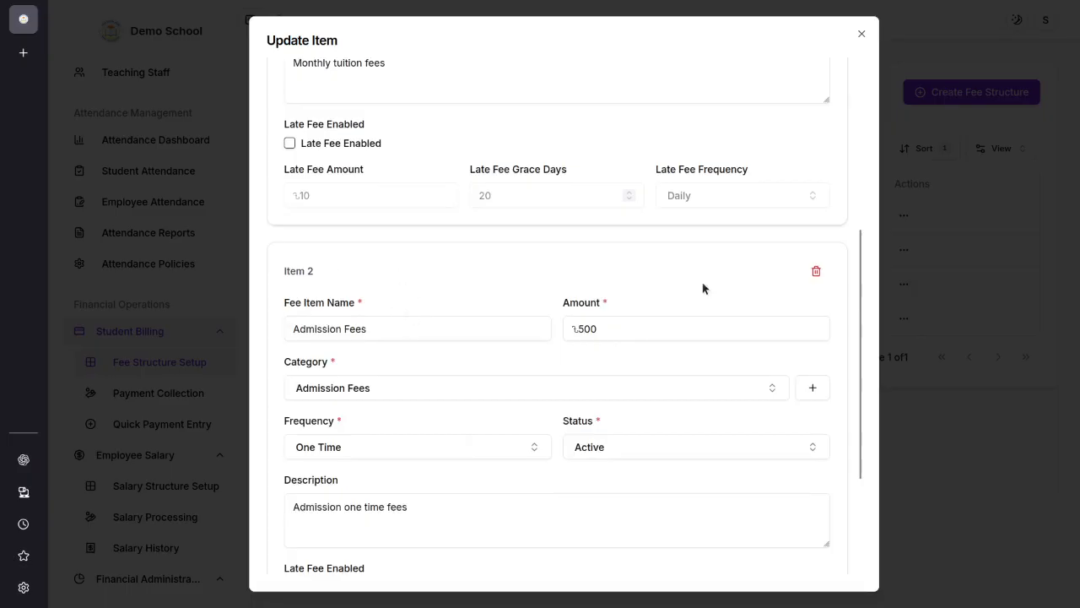
pyautogui.scroll(-2, 453, 282)
pyautogui.scroll(2, 379, 258)
pyautogui.moveTo(396, 318); pyautogui.dragTo(186, 318)
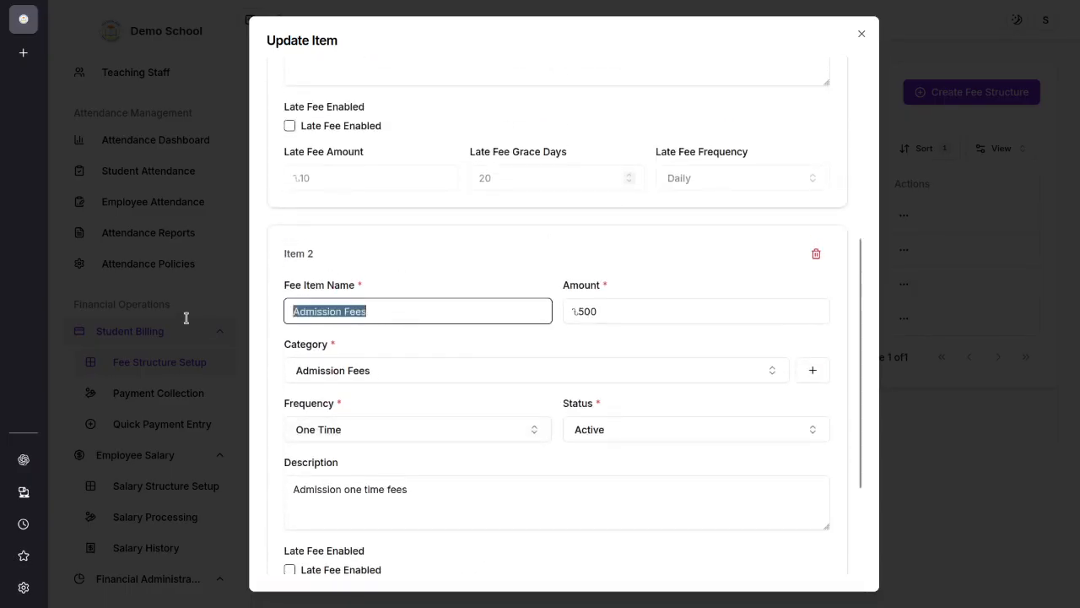
pyautogui.doubleClick(621, 311)
pyautogui.click(405, 379)
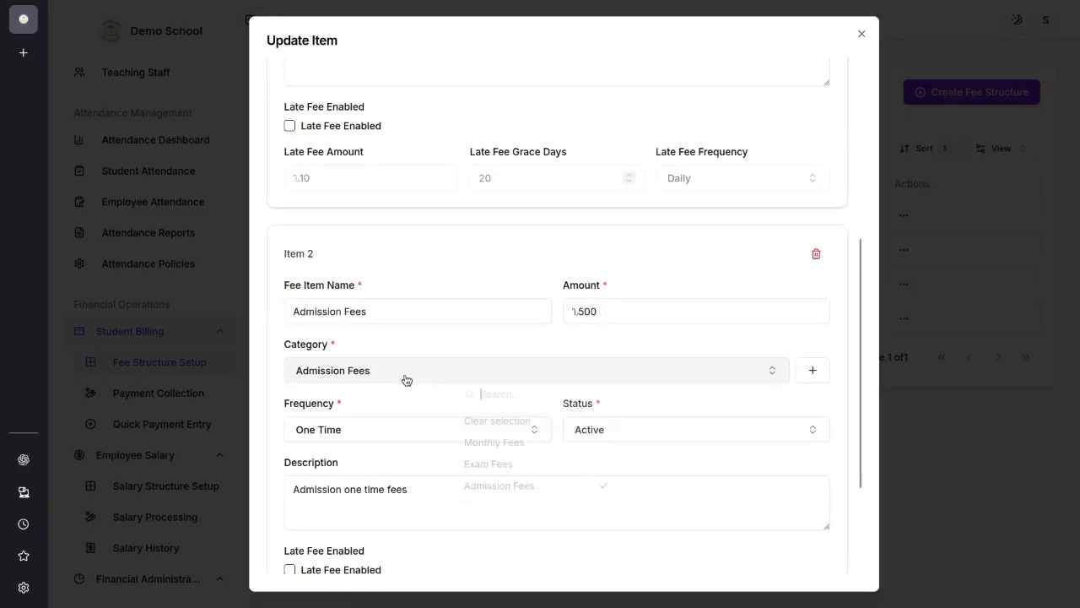
pyautogui.click(740, 384)
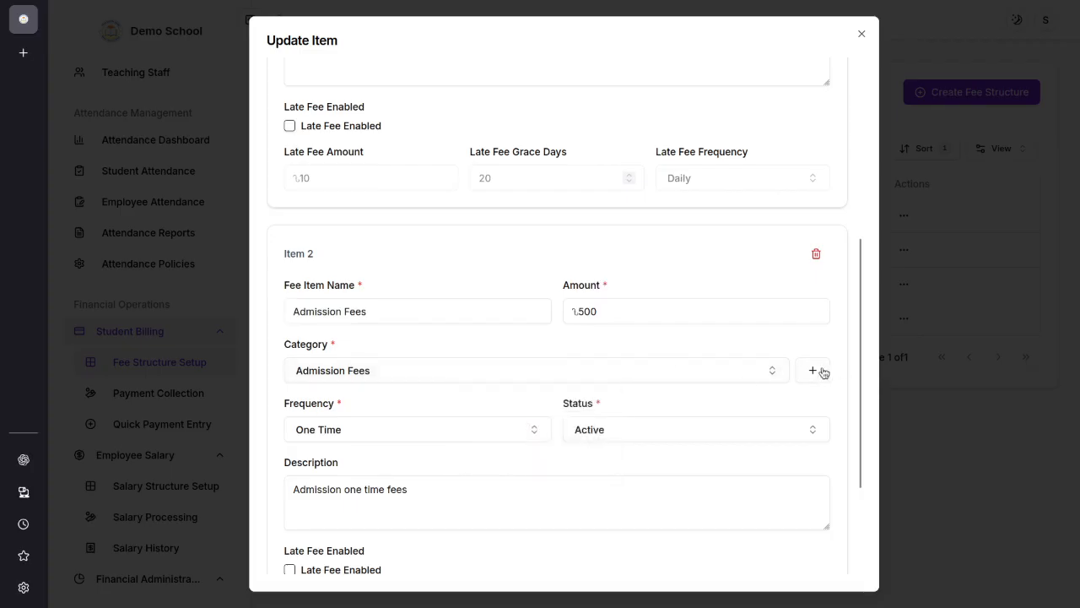
# Step: Examine the frequency choices and the description of the second fee item
pyautogui.scroll(-2, 388, 388)
pyautogui.click(337, 266)
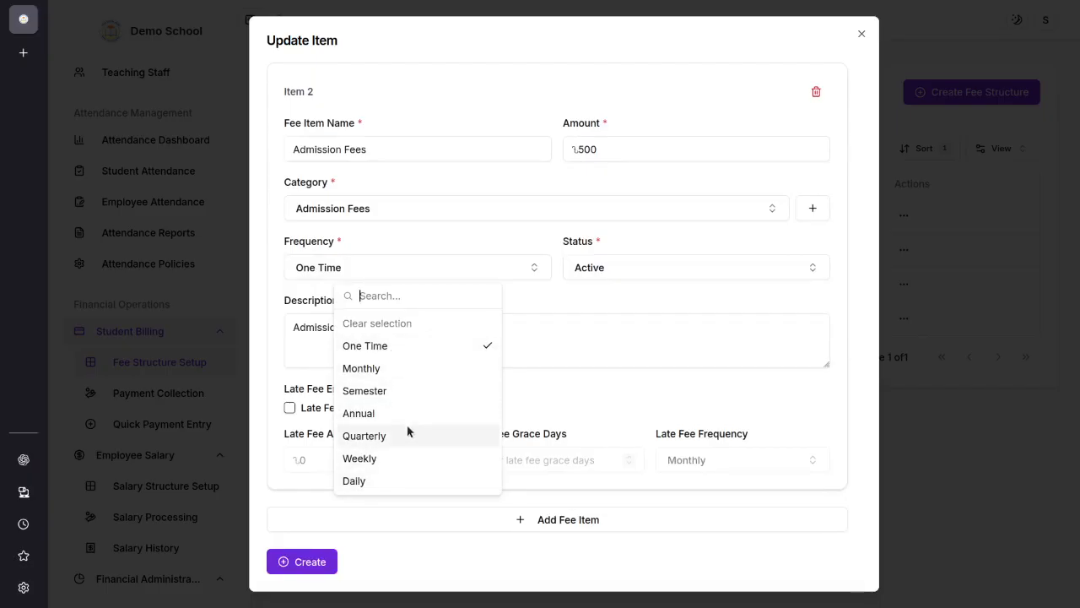
pyautogui.click(627, 316)
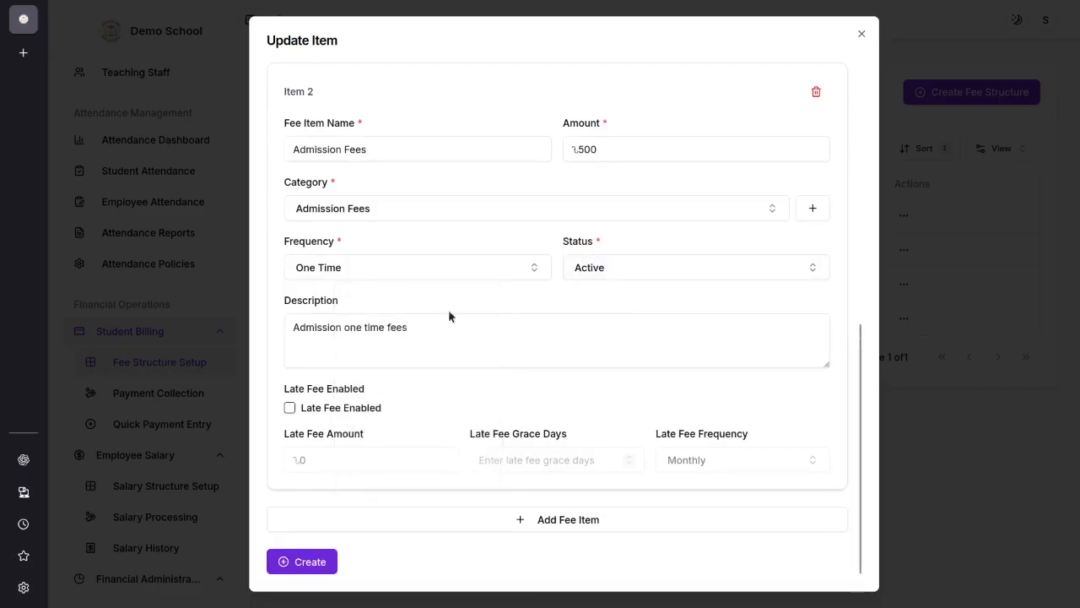
pyautogui.moveTo(449, 326); pyautogui.dragTo(234, 326)
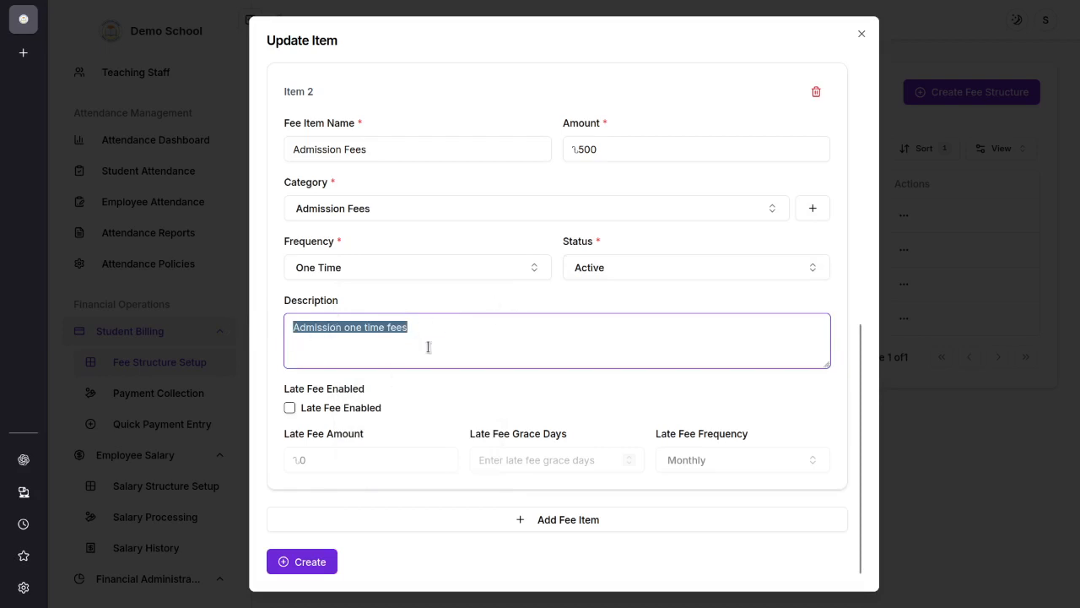
pyautogui.click(431, 402)
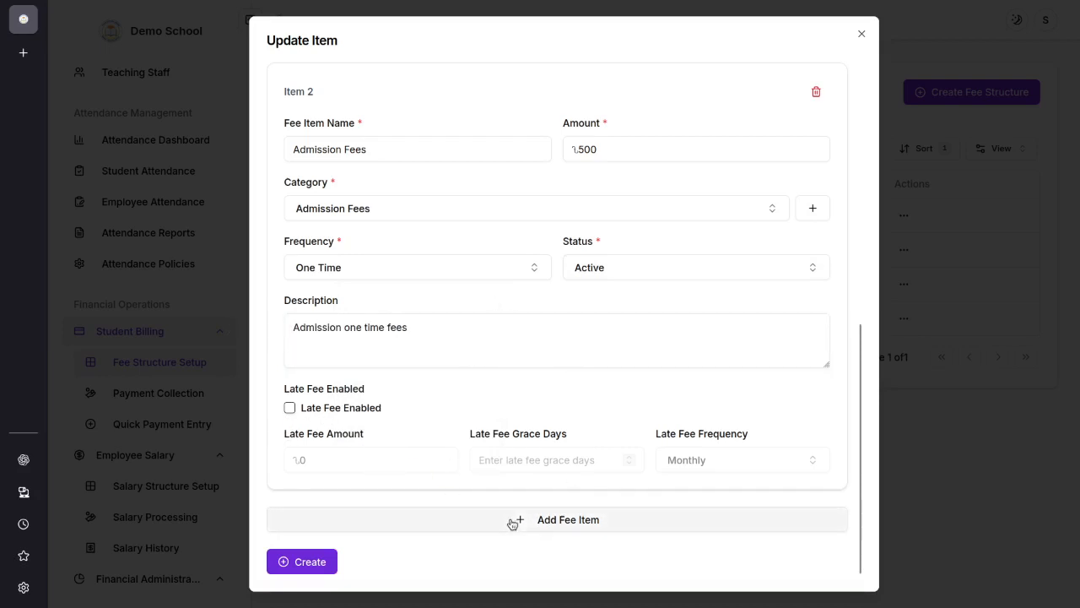
# Step: Add a third fee item named Hostel Fee with an amount of 3000
pyautogui.click(557, 520)
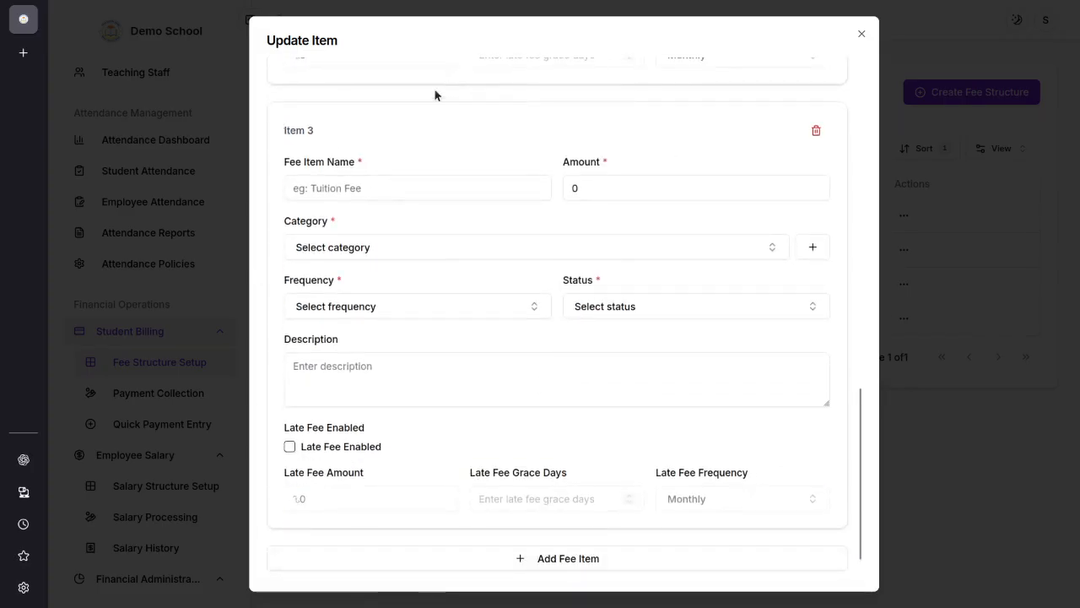
pyautogui.click(368, 189)
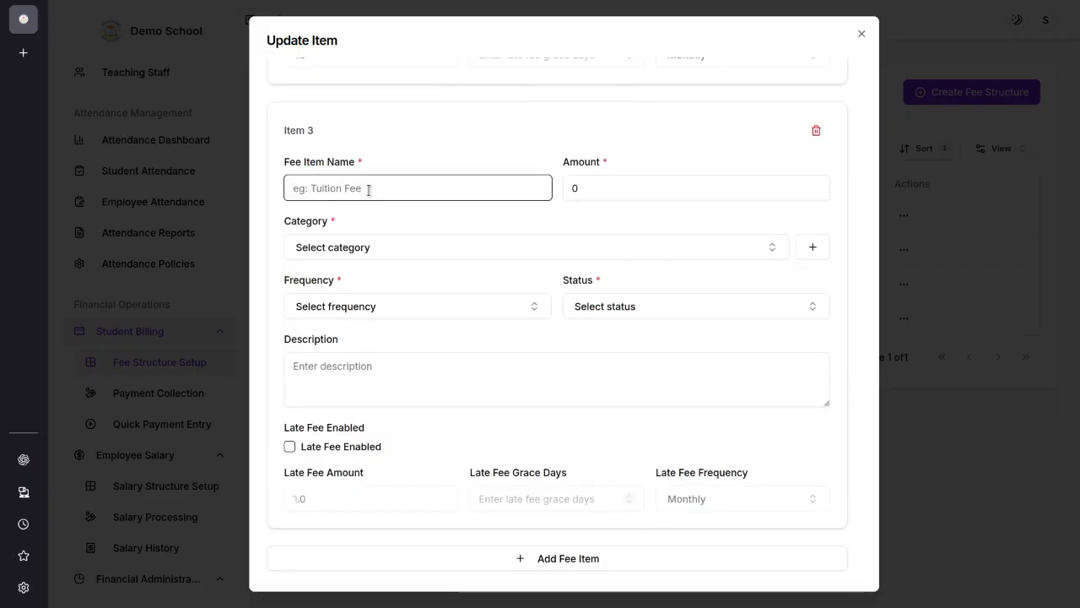
pyautogui.write('Hostel Fee')
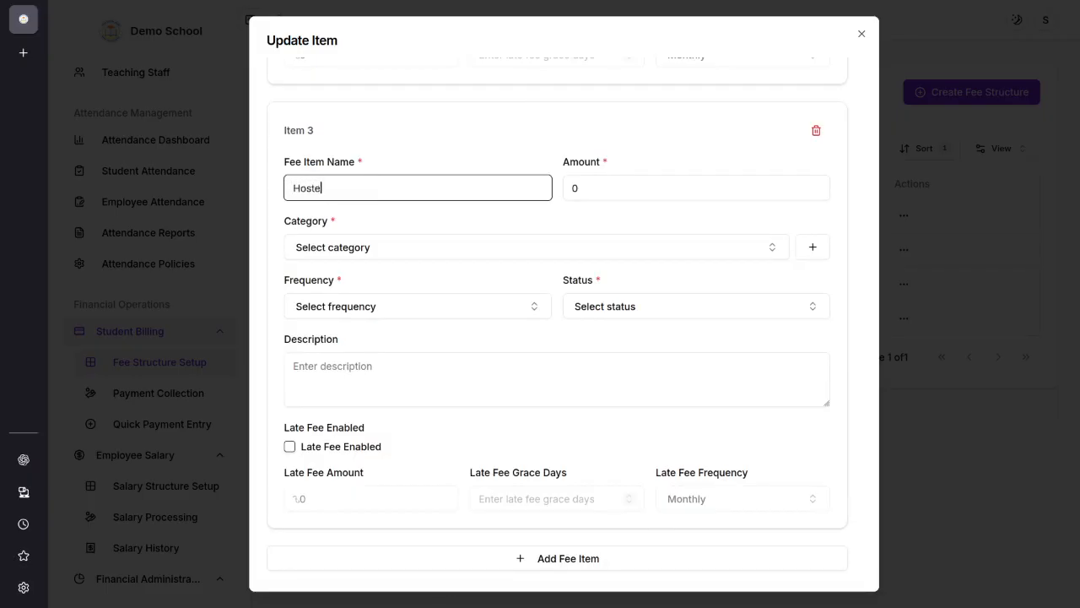
pyautogui.click(572, 187)
pyautogui.write('3000')
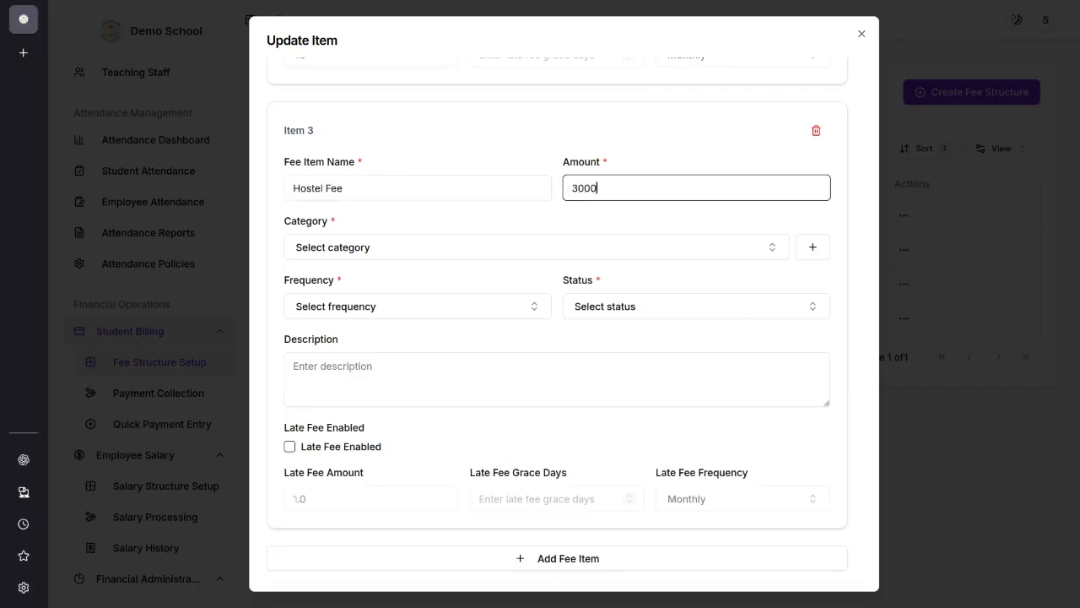
# Step: Create a new fee category named Hostel Fee with the note "fee for hostel students"
pyautogui.click(328, 244)
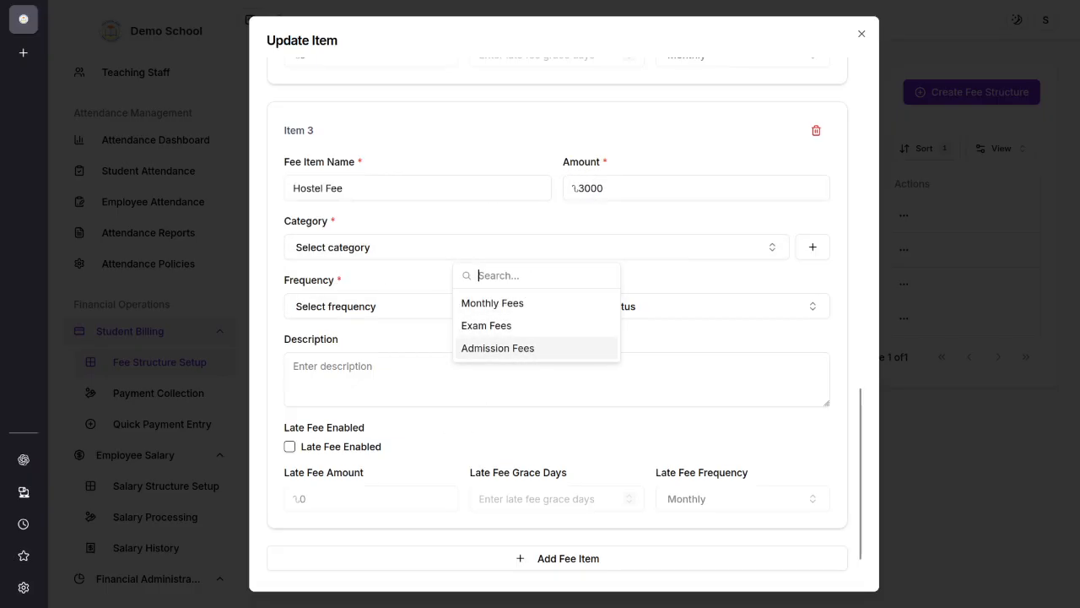
pyautogui.press('Escape')
pyautogui.click(813, 246)
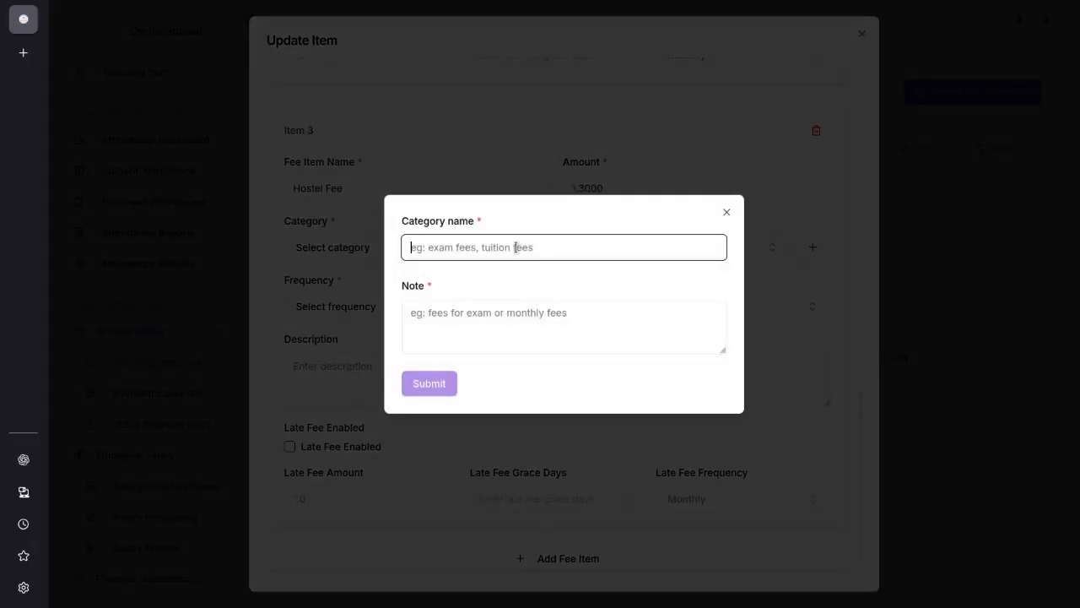
pyautogui.write('Hostel Fee')
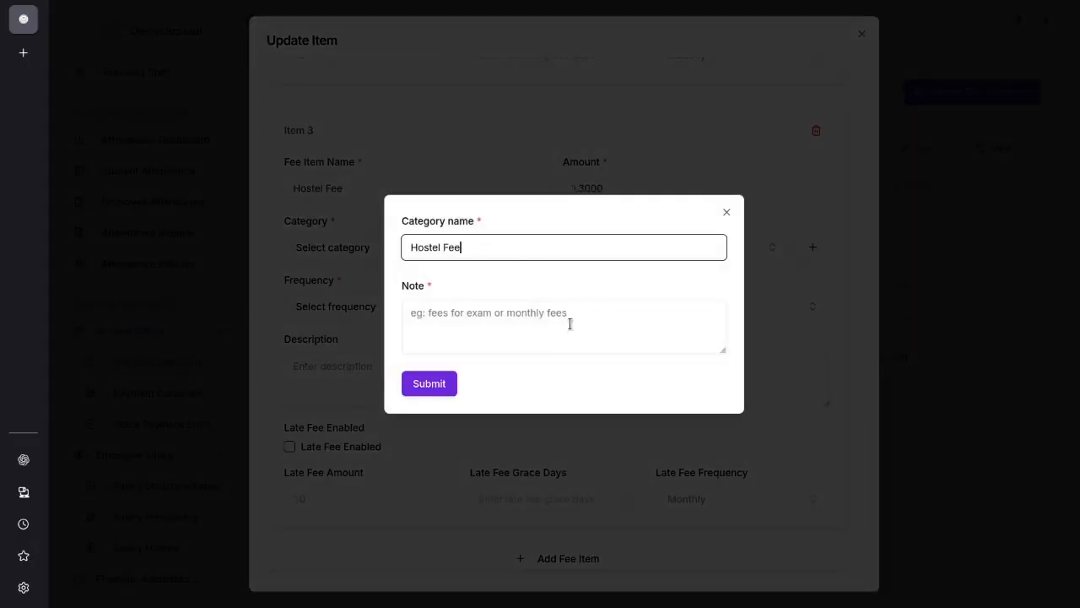
pyautogui.click(569, 323)
pyautogui.write('fee for hostel students')
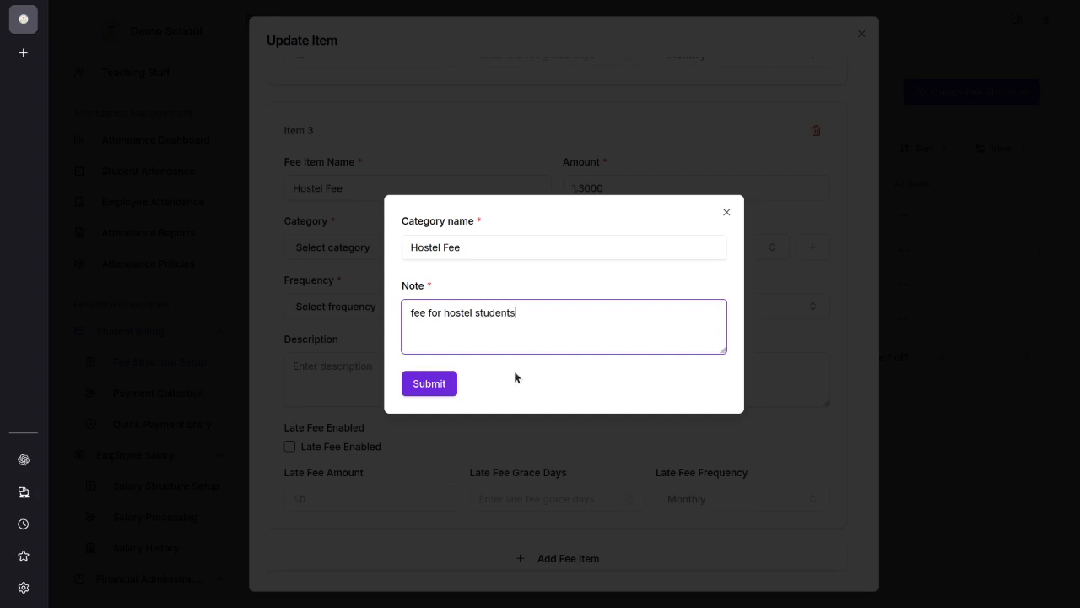
pyautogui.click(441, 384)
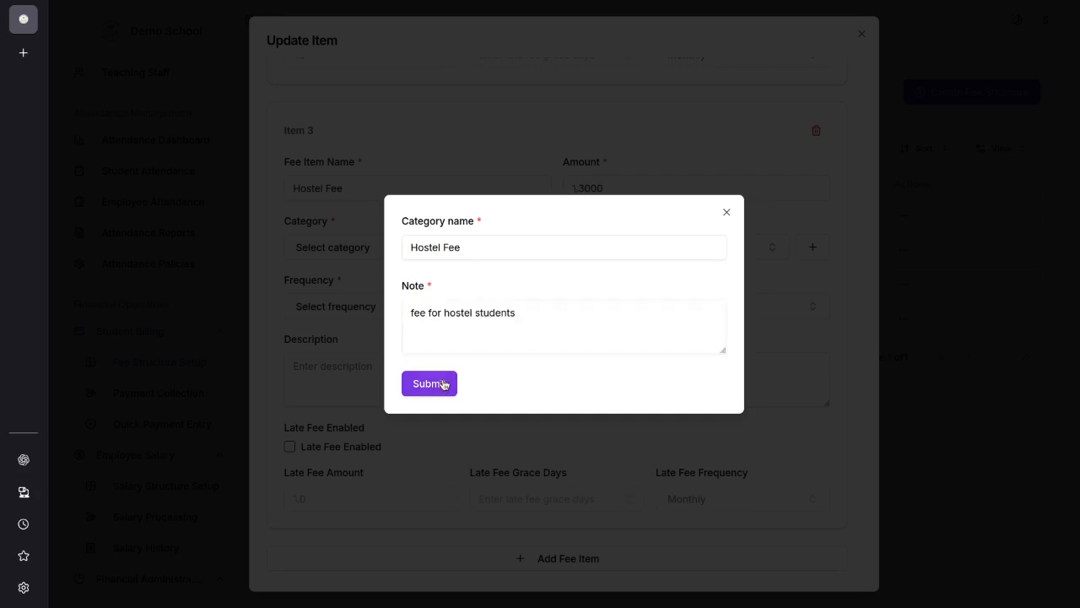
# Step: Set the second fee item's category to Hostel Fee and its frequency to Monthly, with status Active
pyautogui.click(664, 277)
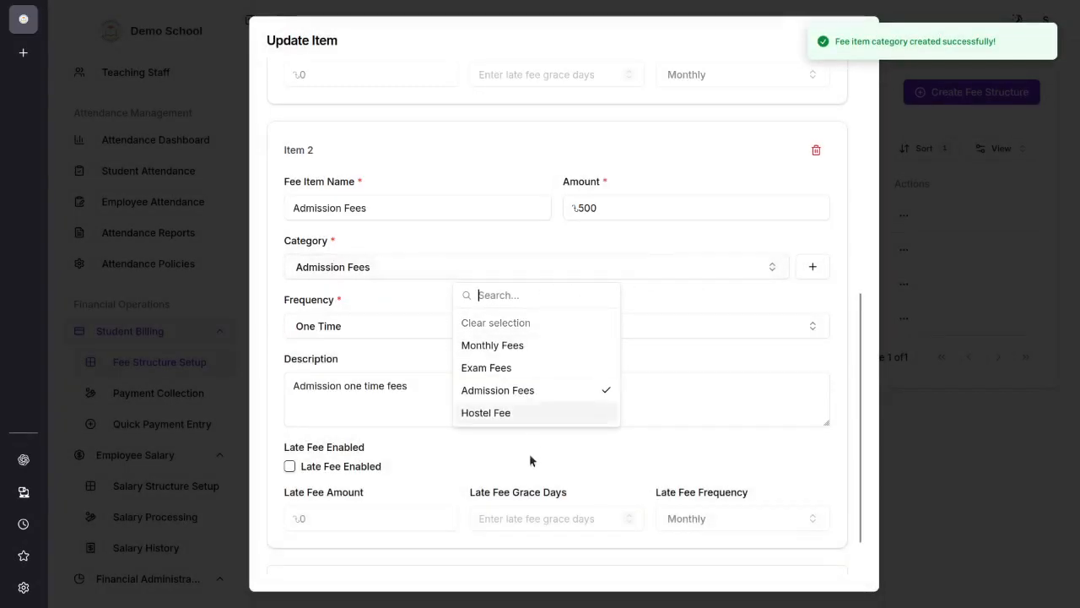
pyautogui.click(499, 413)
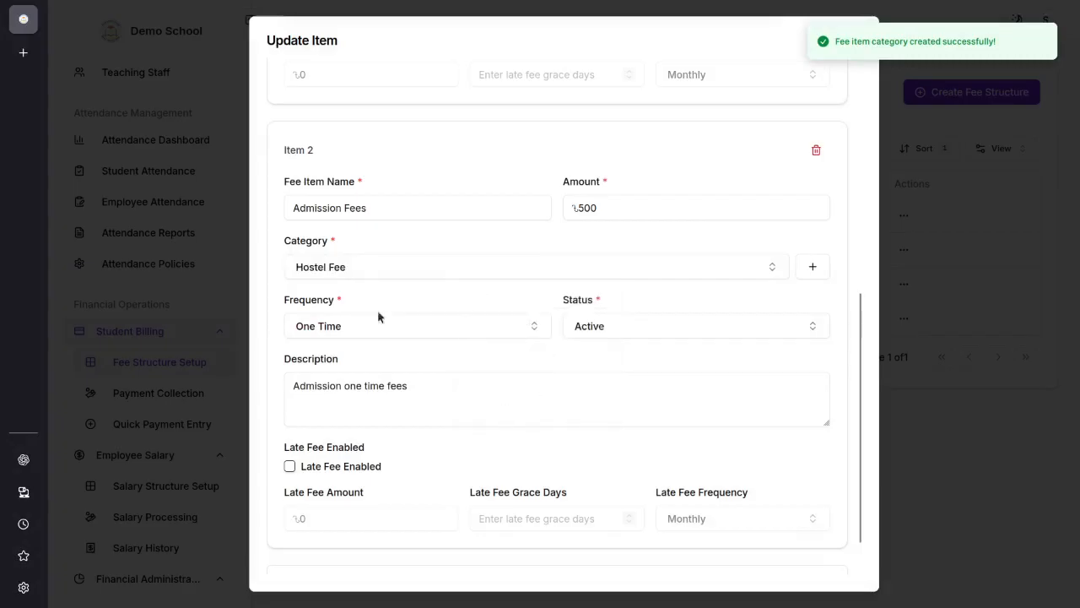
pyautogui.click(410, 337)
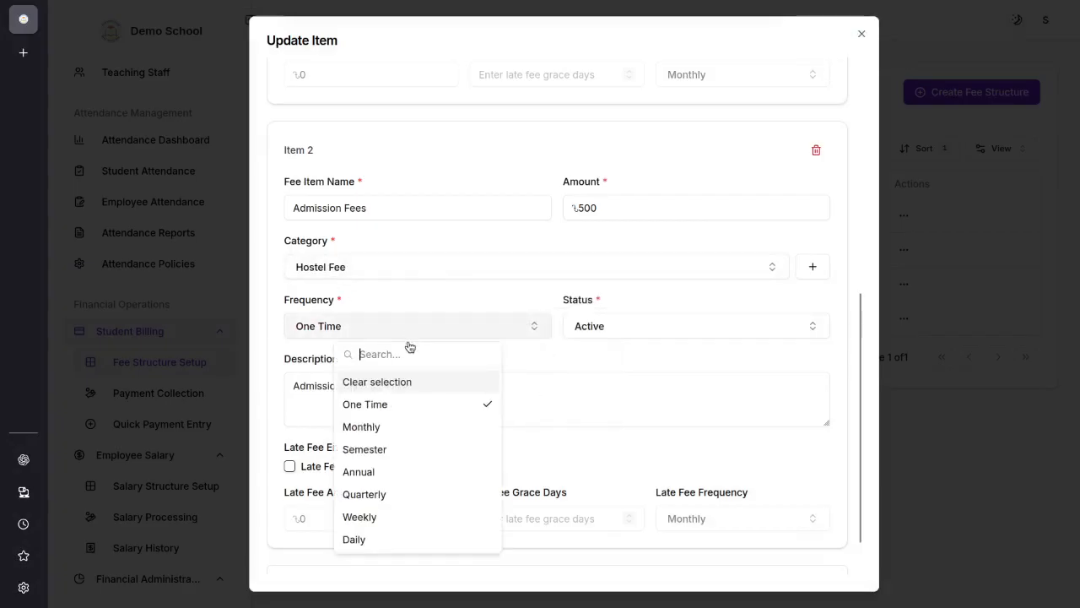
pyautogui.click(397, 427)
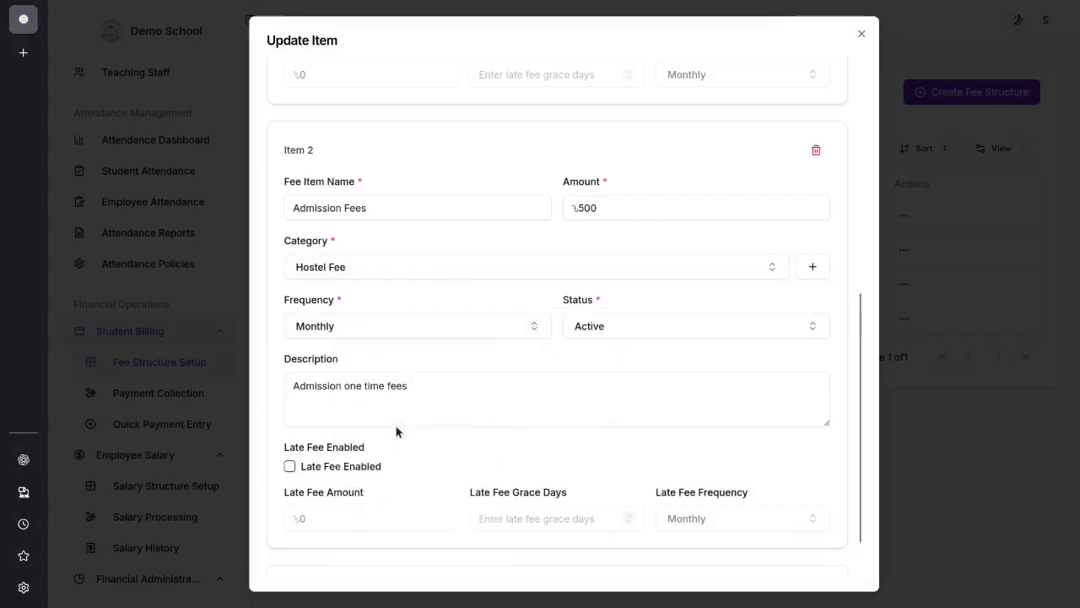
pyautogui.click(598, 330)
pyautogui.click(656, 405)
# Step: Replace the second fee item's description with "Hostel fee" and save the fee structure
pyautogui.moveTo(438, 398); pyautogui.dragTo(223, 376)
pyautogui.scroll(-1, 455, 458)
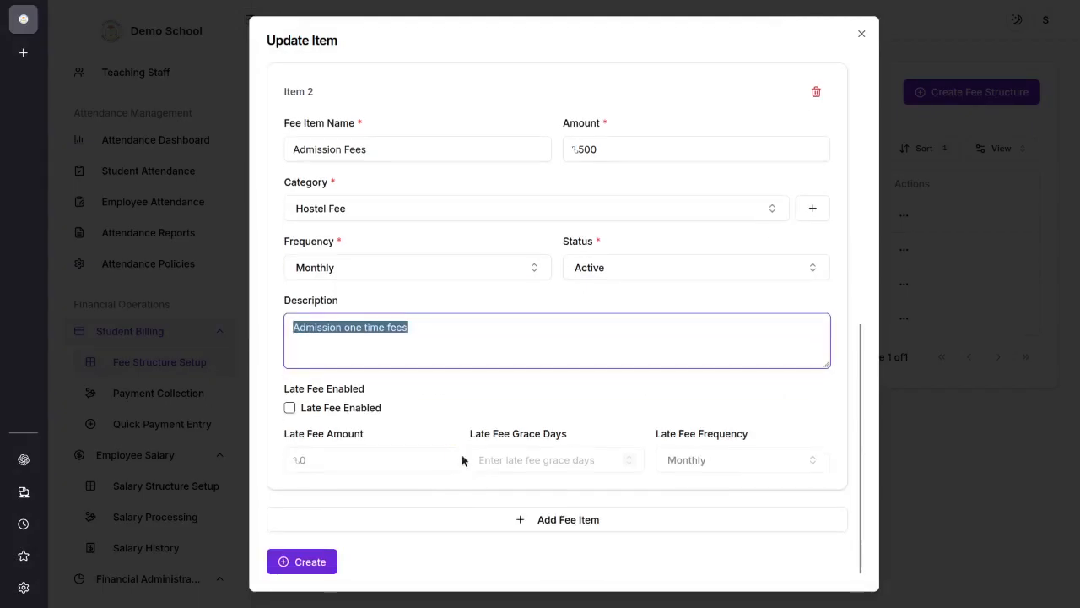
pyautogui.write('Hostel fee')
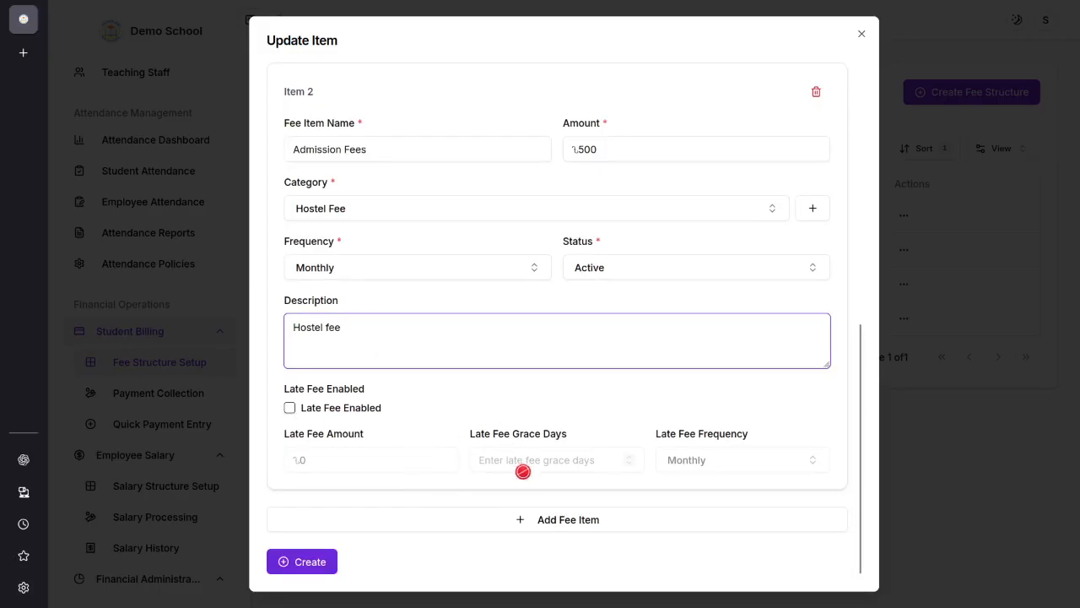
pyautogui.scroll(4, 511, 447)
pyautogui.scroll(2, 511, 452)
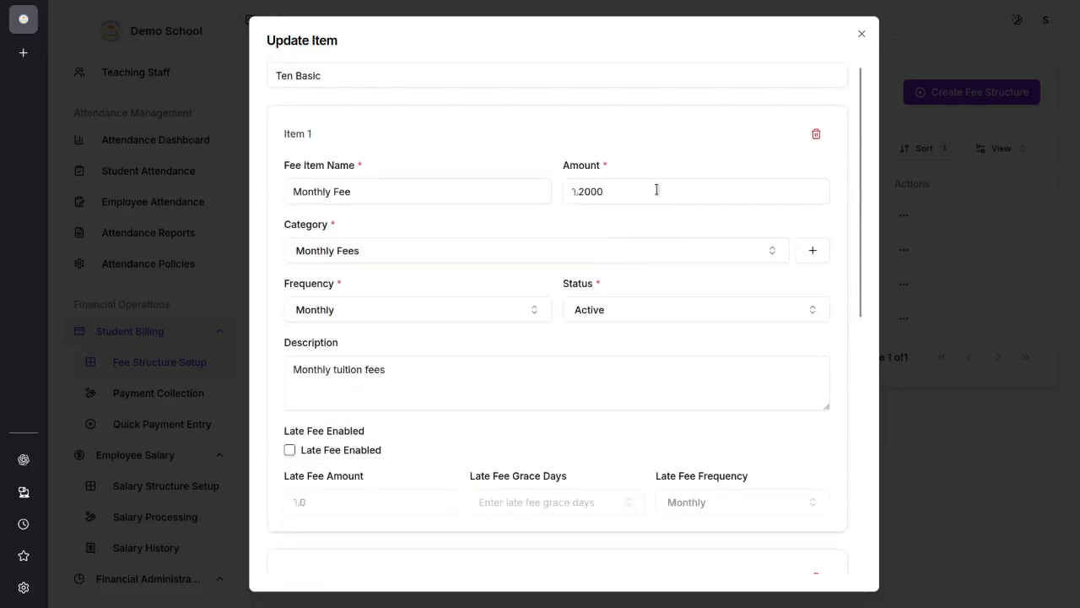
pyautogui.scroll(-6, 648, 551)
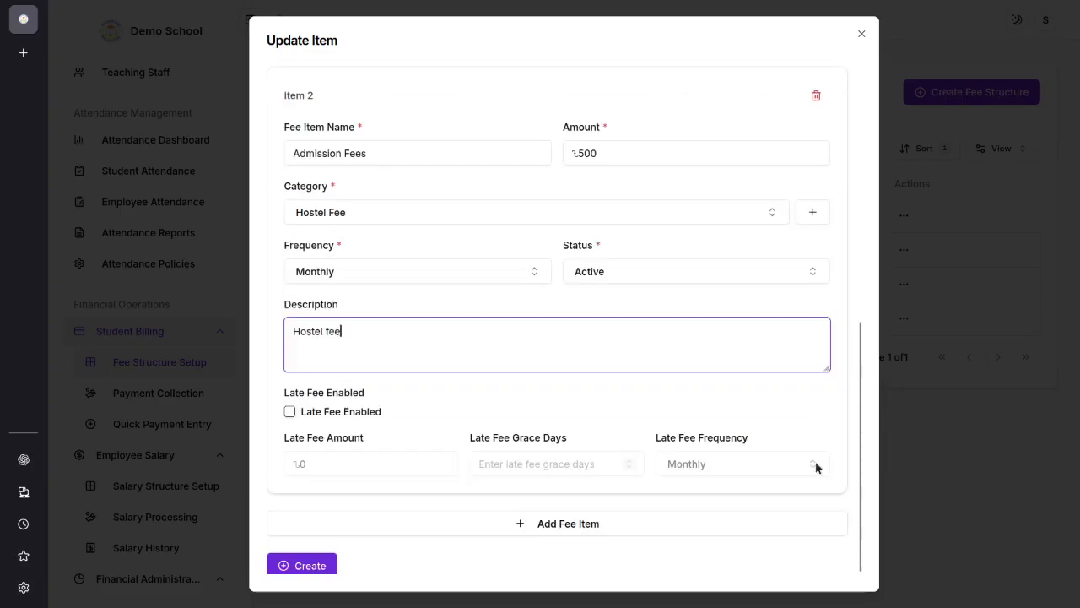
pyautogui.click(331, 562)
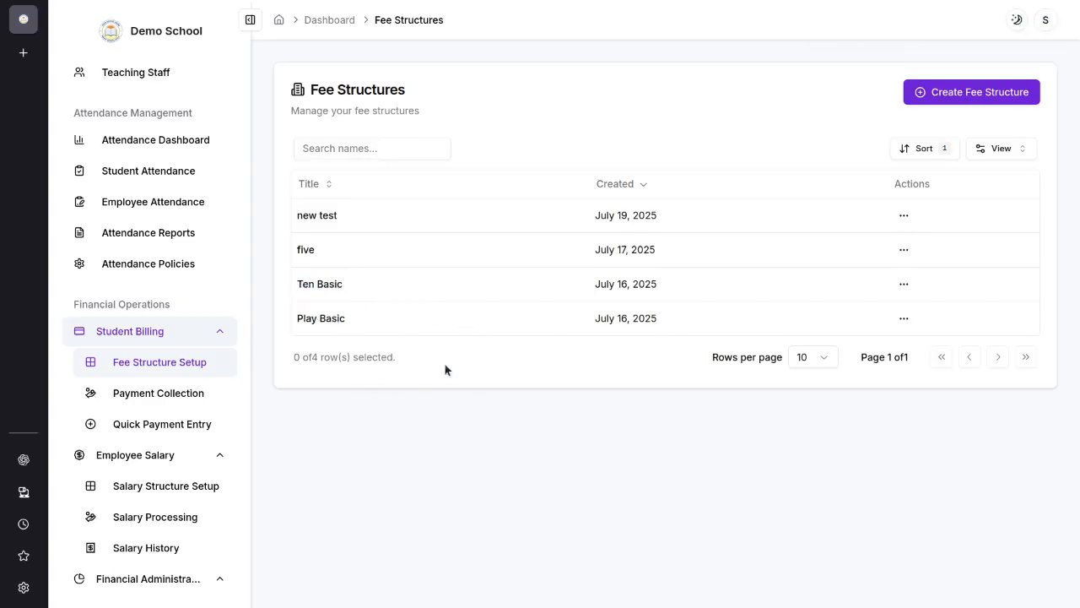
# Step: Start a new student admission in the Student Registry and assign the student to Class 10, section A
pyautogui.scroll(3, 173, 305)
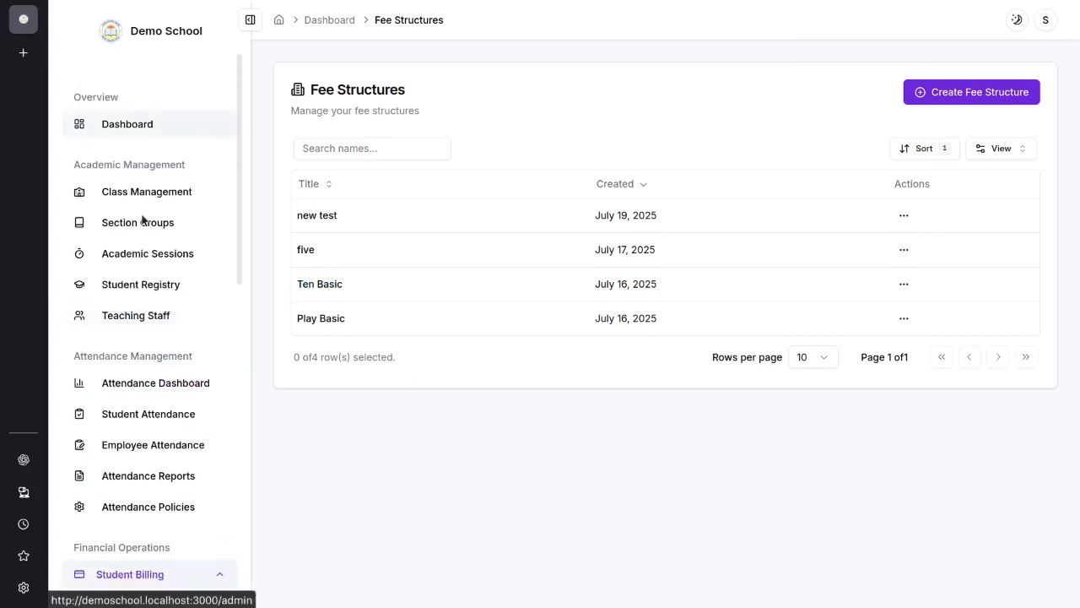
pyautogui.click(151, 287)
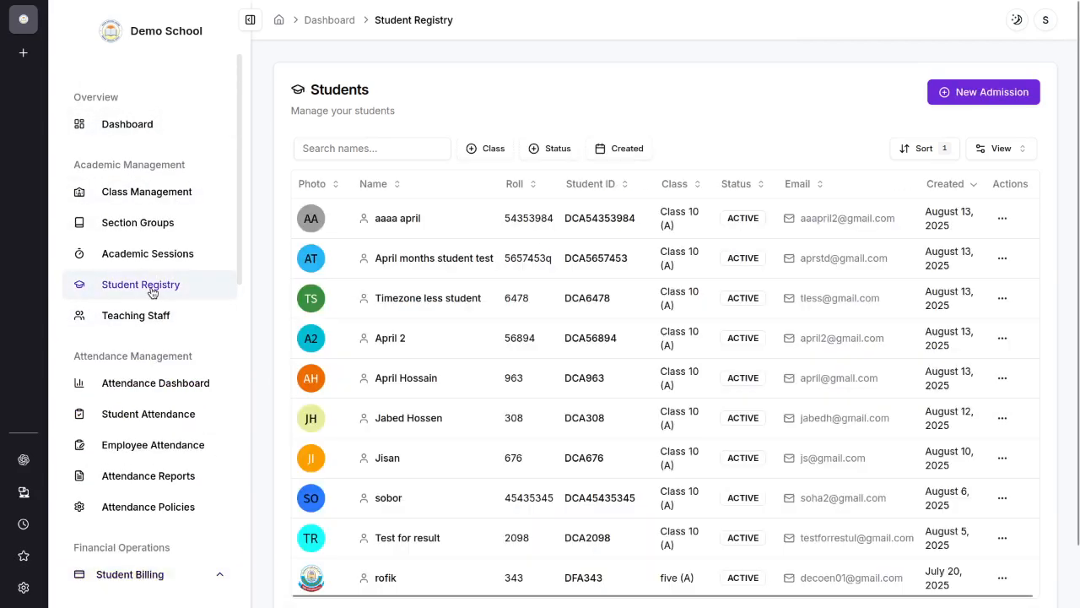
pyautogui.click(993, 94)
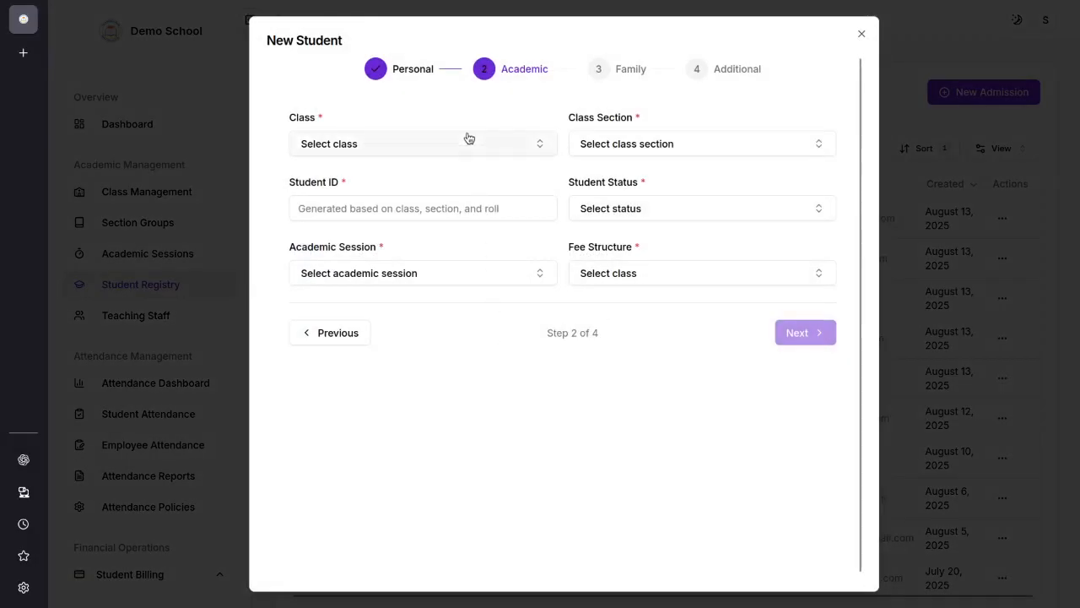
pyautogui.click(365, 145)
pyautogui.click(412, 198)
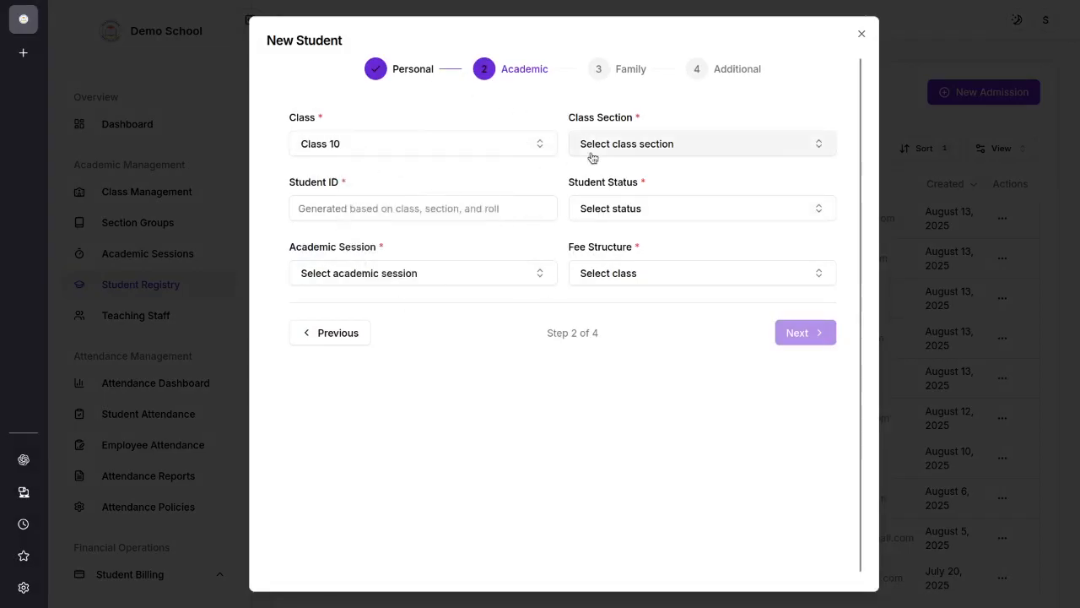
pyautogui.click(625, 144)
pyautogui.click(680, 200)
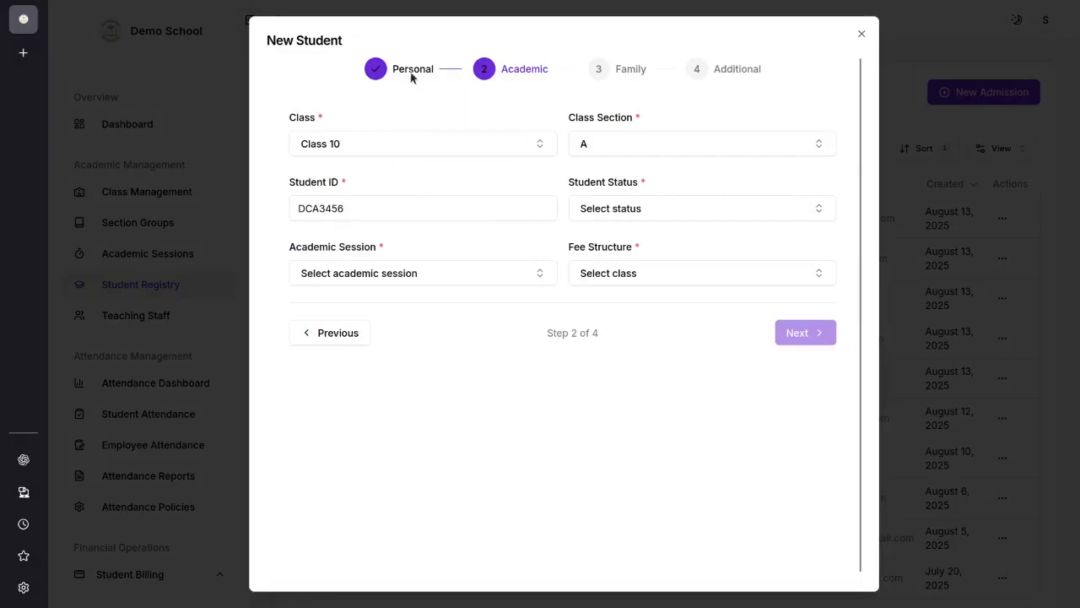
# Step: Complete the student's academic details with status Active, academic session 2024-2025 and fee structure Ten Basic
pyautogui.click(330, 329)
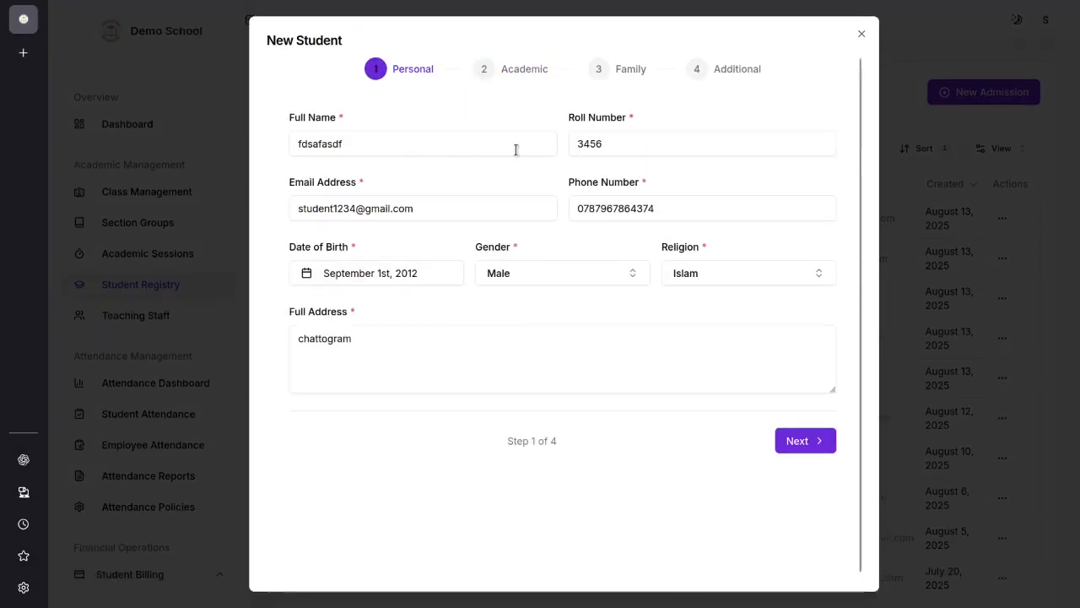
pyautogui.click(817, 440)
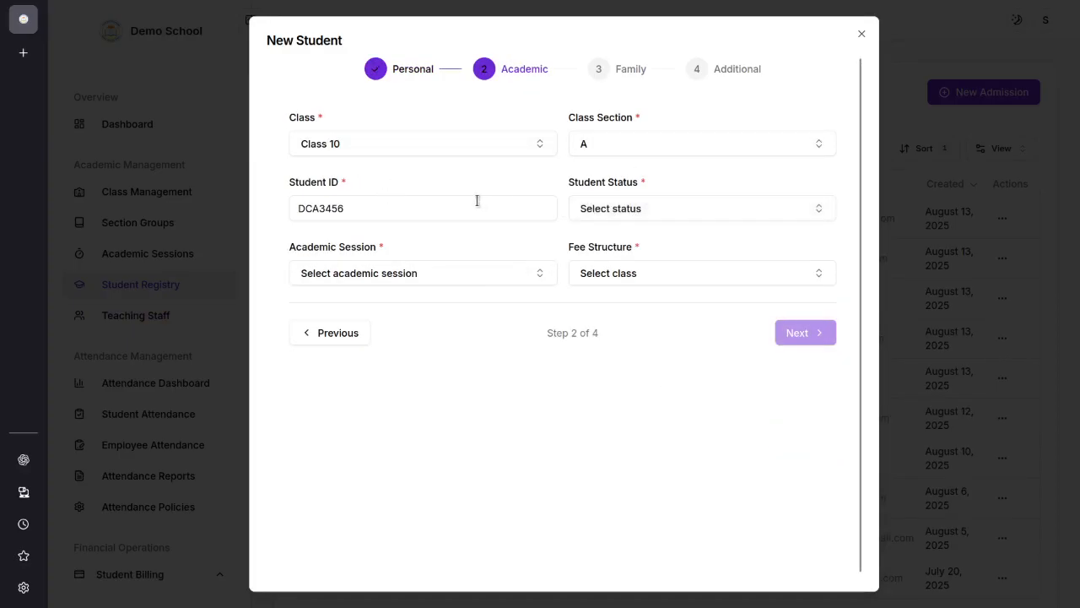
pyautogui.click(692, 213)
pyautogui.click(672, 265)
pyautogui.click(422, 273)
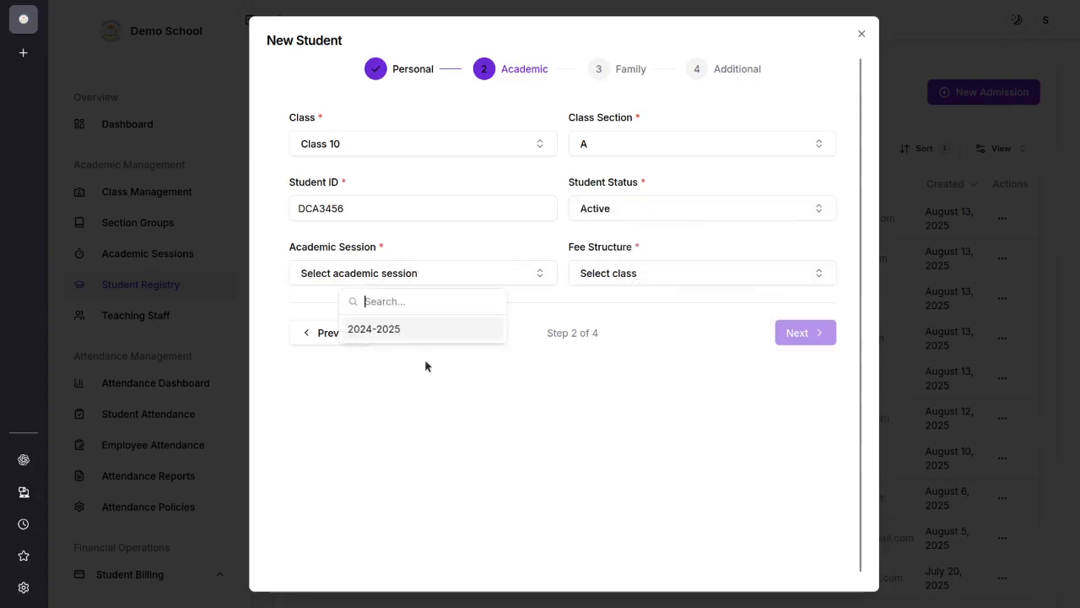
pyautogui.click(384, 327)
pyautogui.click(653, 275)
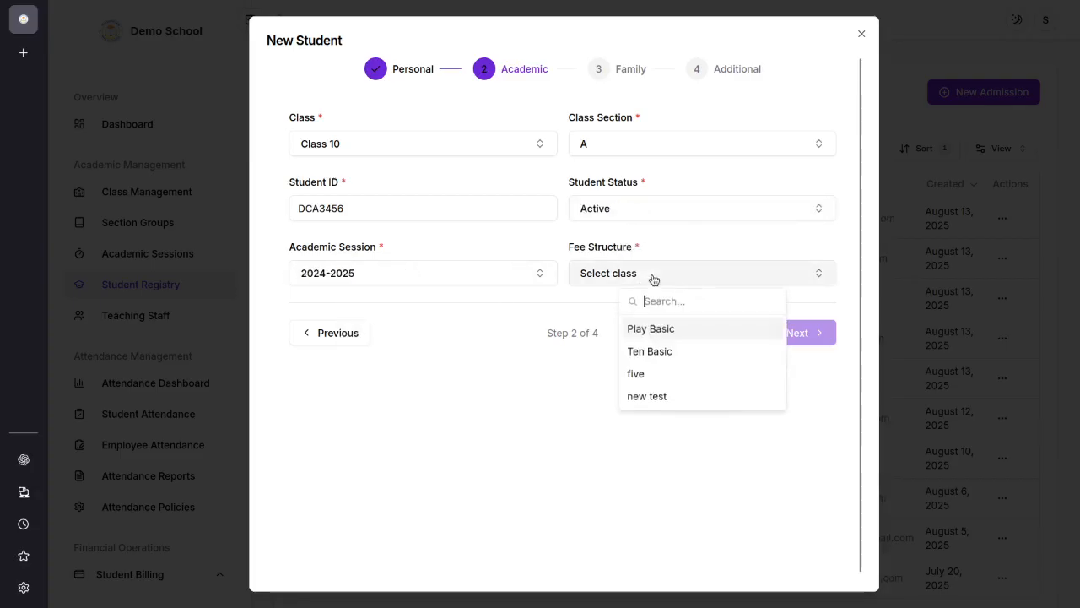
pyautogui.click(665, 352)
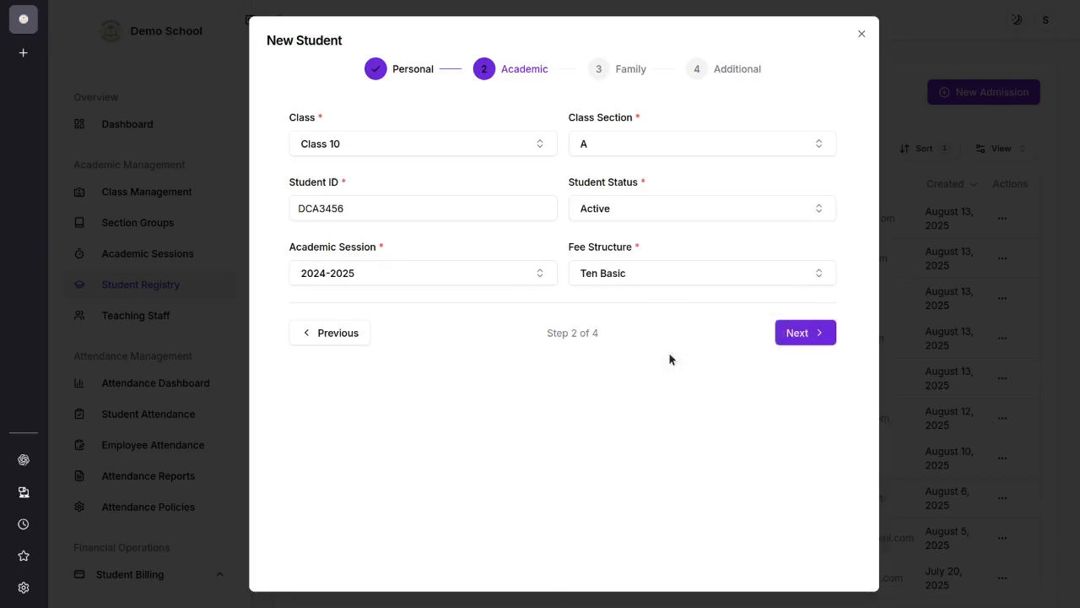
pyautogui.click(791, 334)
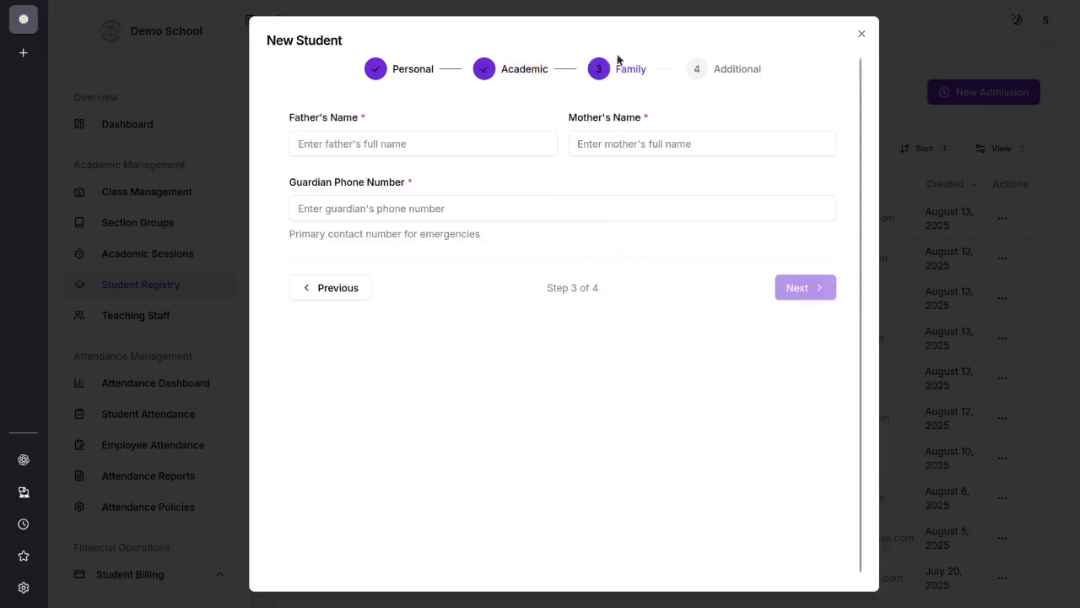
# Step: Fill in the father's name, mother's name and guardian phone number, and proceed to the additional details
pyautogui.click(411, 151)
pyautogui.click(618, 147)
pyautogui.click(405, 218)
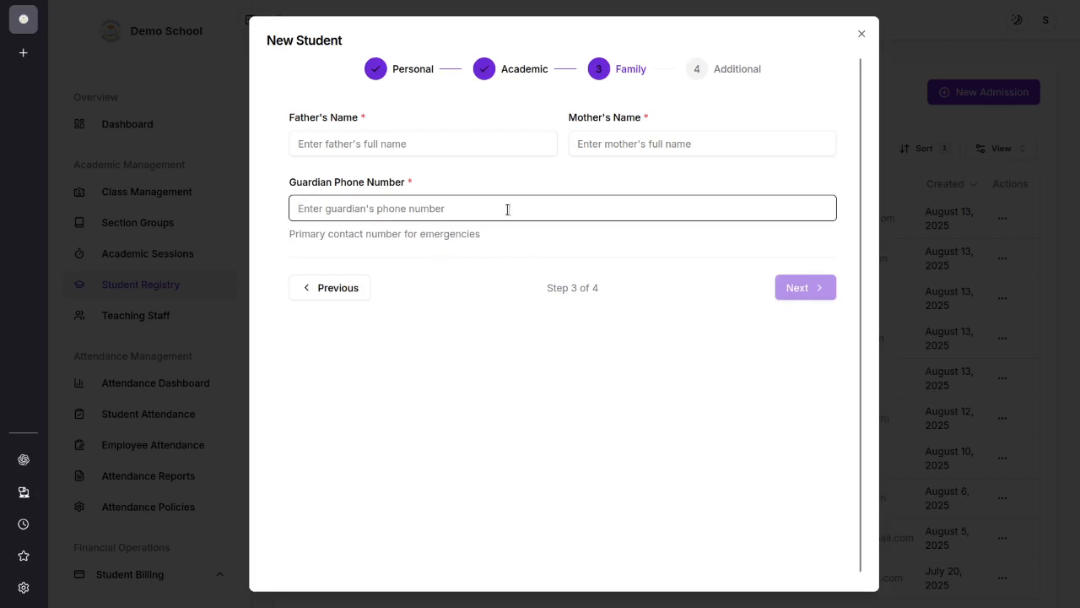
pyautogui.click(403, 135)
pyautogui.write('sdfasdf')
pyautogui.click(590, 148)
pyautogui.write('asdfasdfas')
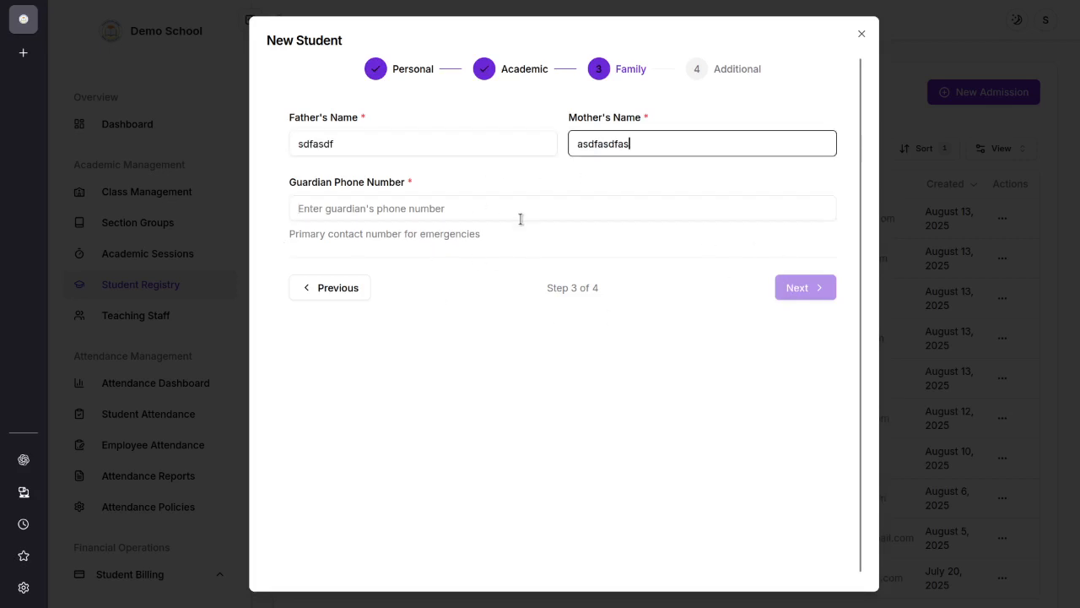
pyautogui.click(520, 219)
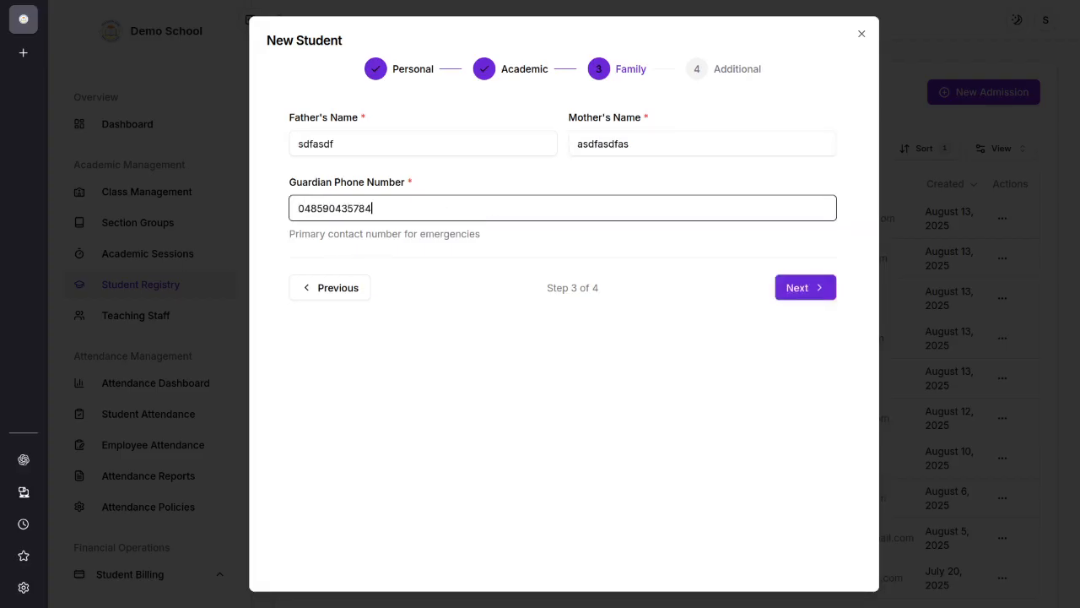
pyautogui.click(801, 329)
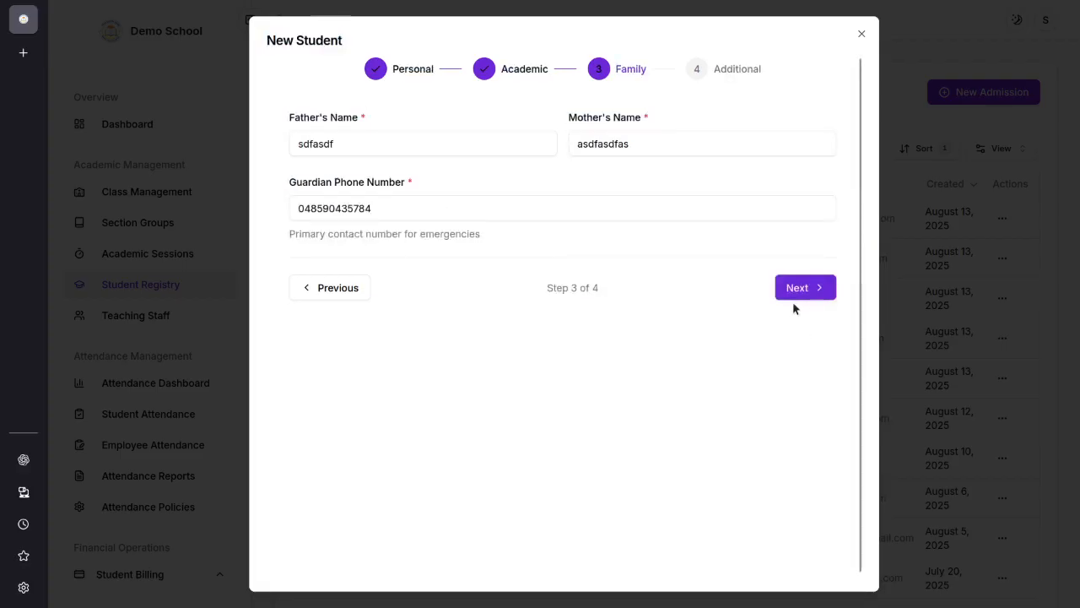
pyautogui.click(795, 295)
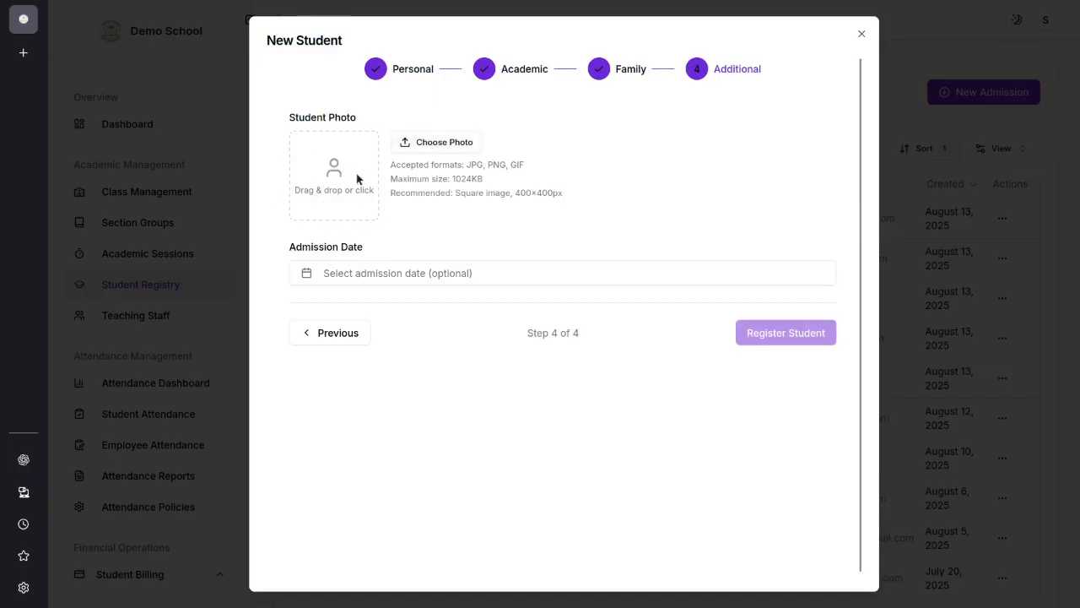
# Step: Set the student's admission date to July 1st, 2025
pyautogui.click(379, 273)
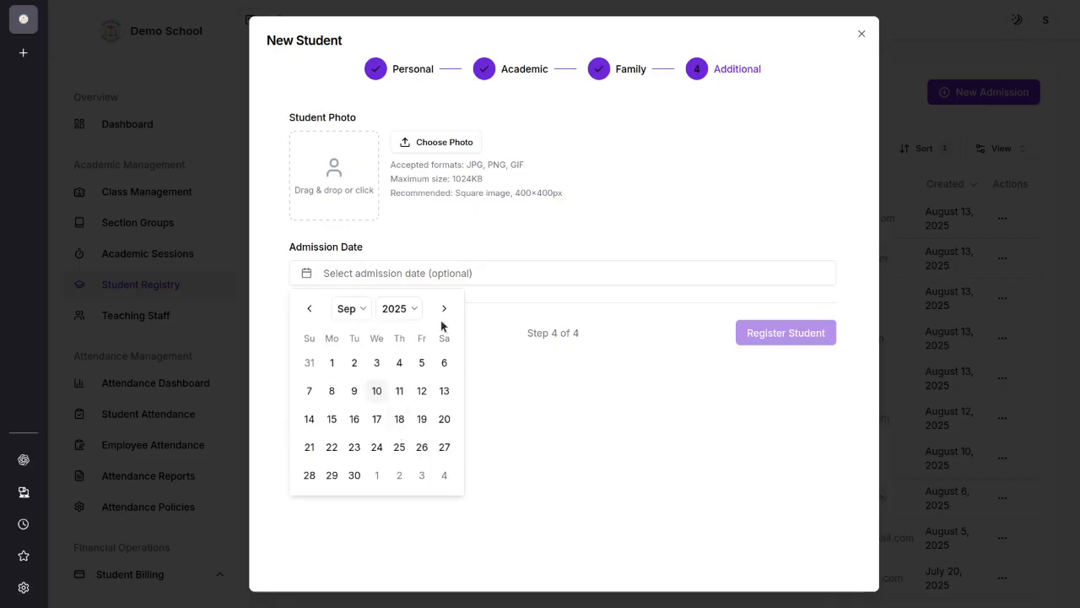
pyautogui.click(308, 308)
pyautogui.click(309, 308)
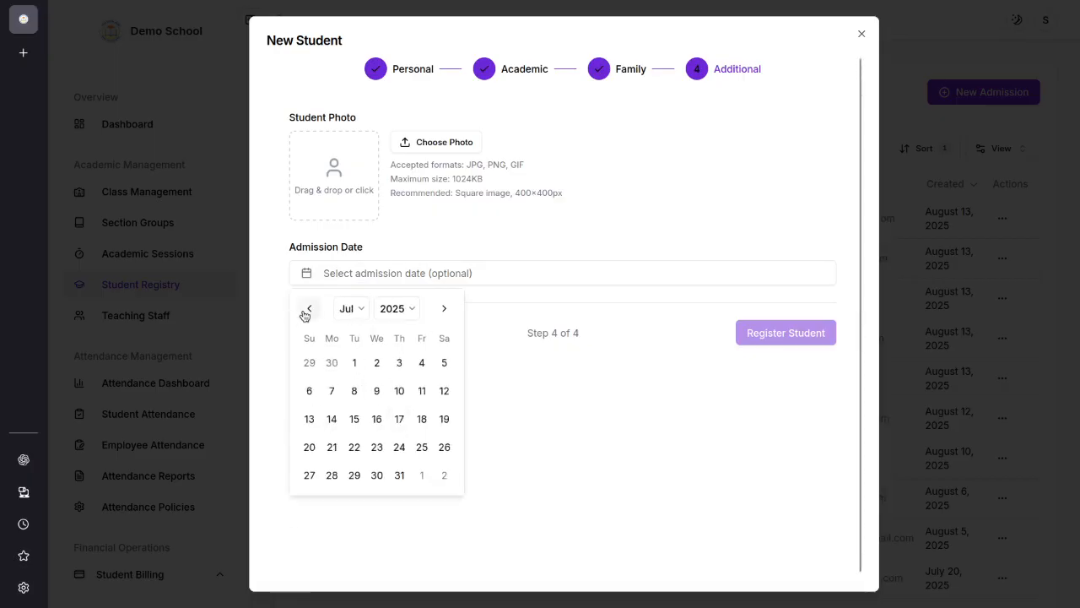
pyautogui.click(355, 365)
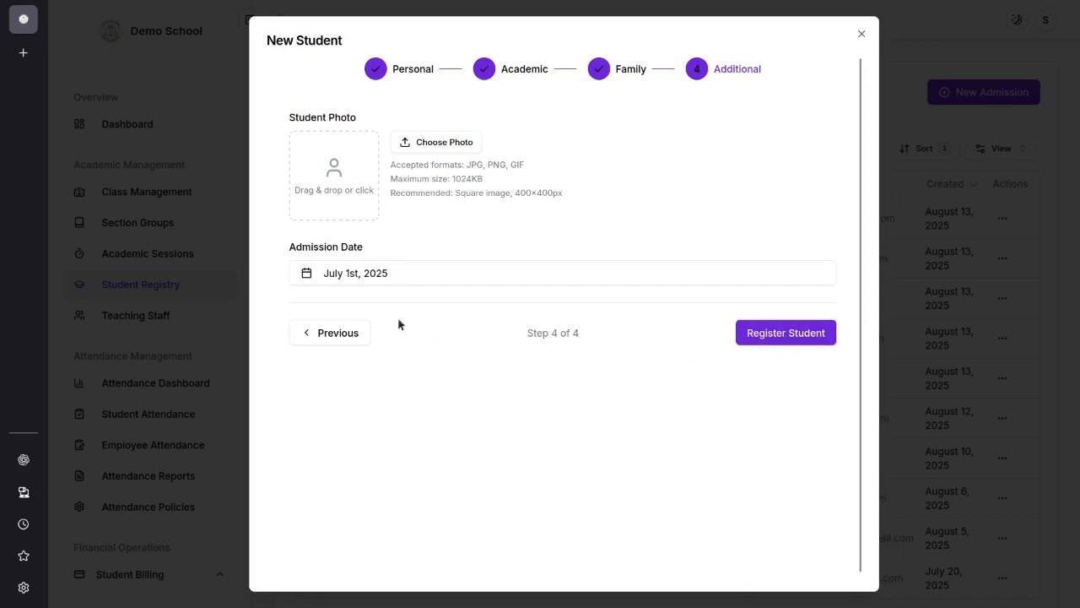
# Step: Review the fee structure choices in the student's academic details and return to the additional details
pyautogui.click(342, 331)
pyautogui.click(335, 289)
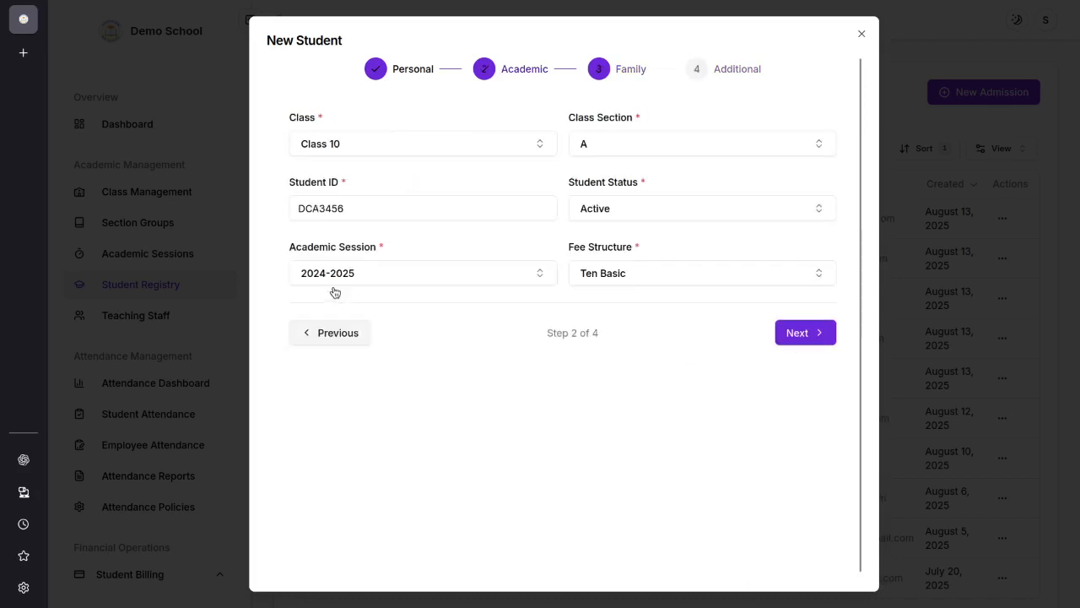
pyautogui.click(650, 280)
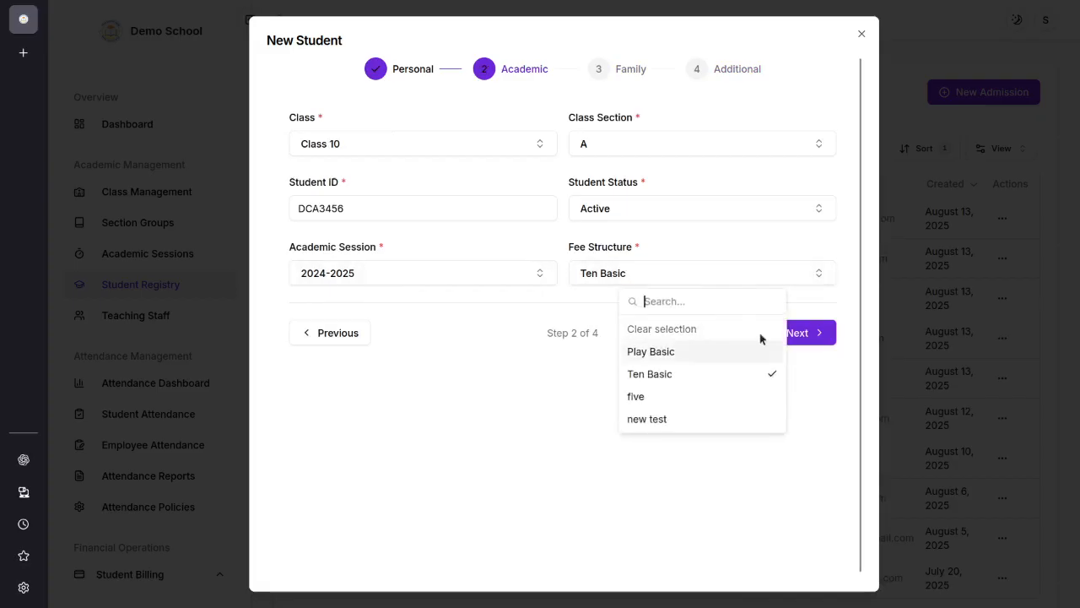
pyautogui.click(832, 368)
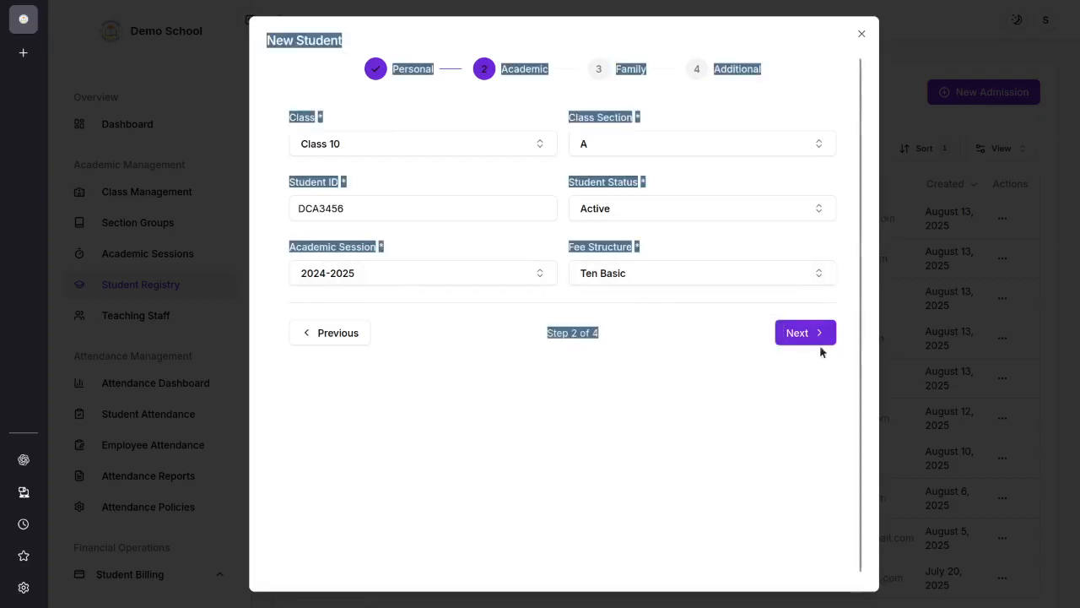
pyautogui.click(673, 442)
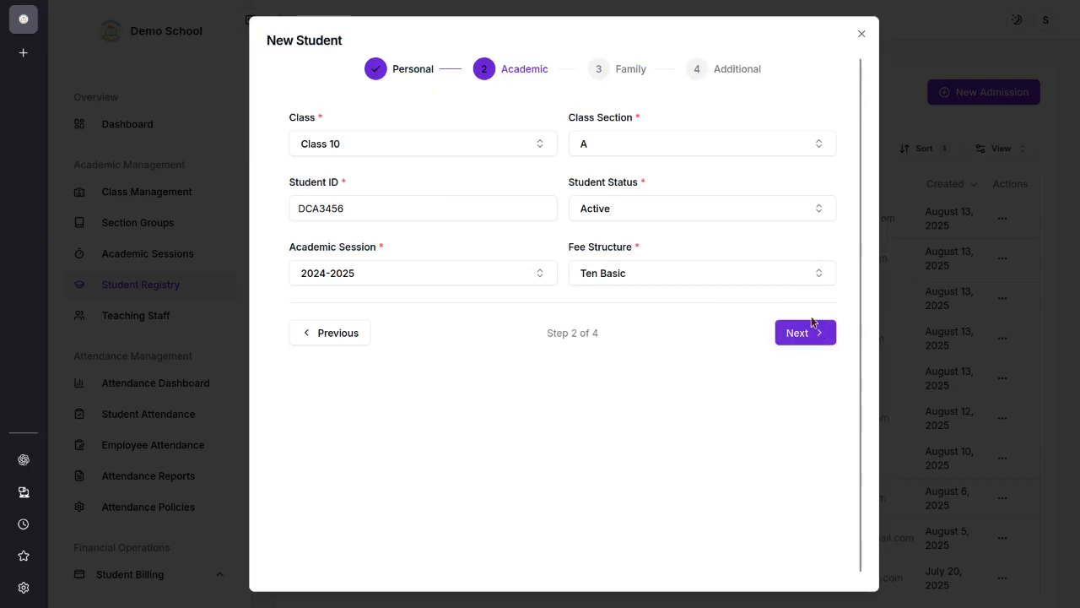
pyautogui.click(813, 333)
pyautogui.click(806, 292)
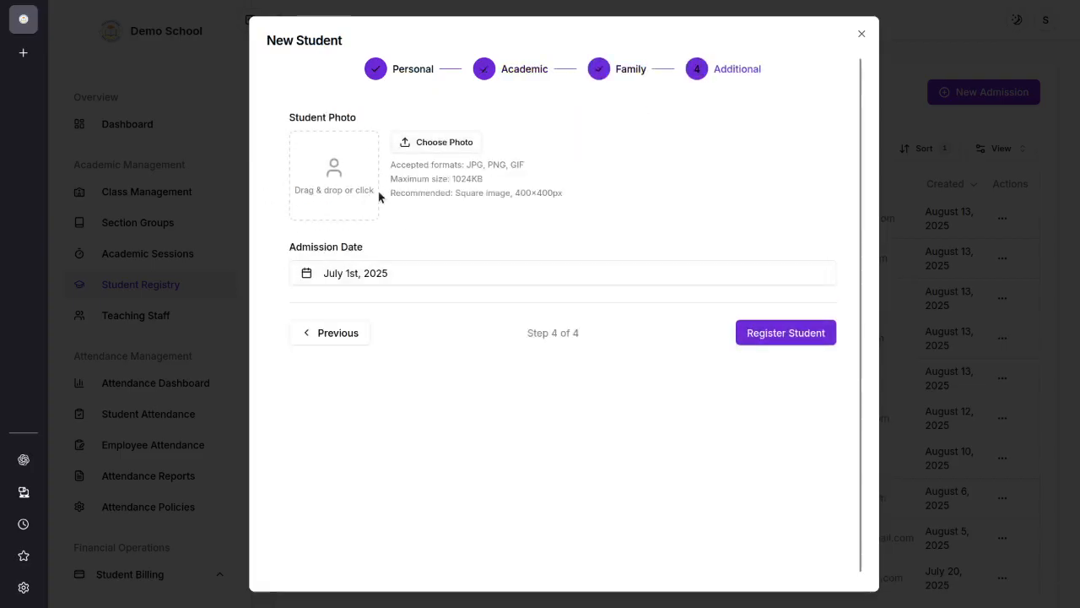
# Step: Register the new student and check the new entry in the student list
pyautogui.click(819, 335)
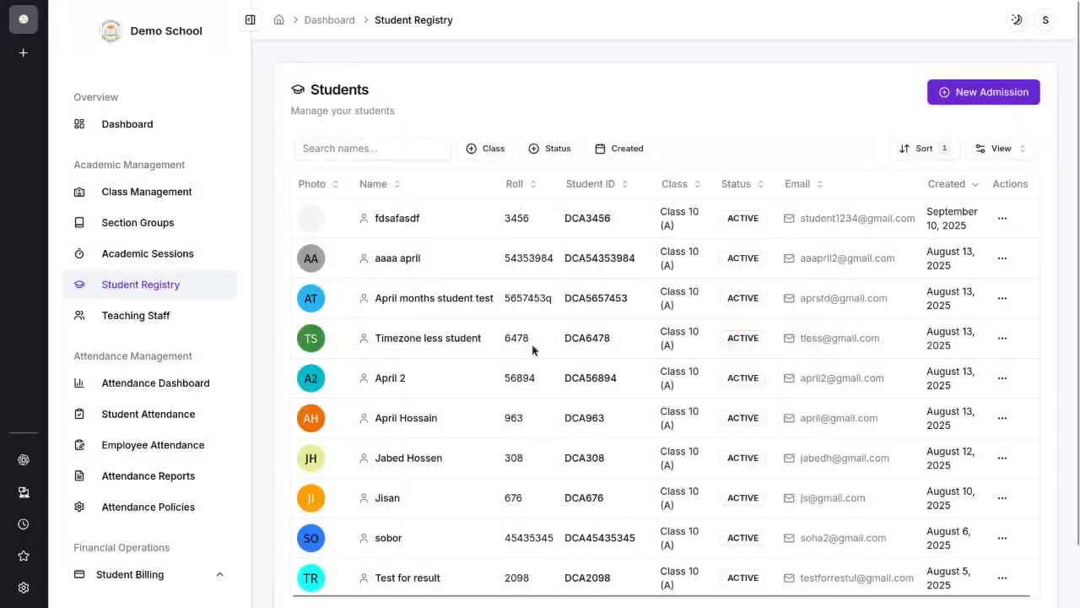
pyautogui.moveTo(376, 215); pyautogui.dragTo(449, 219)
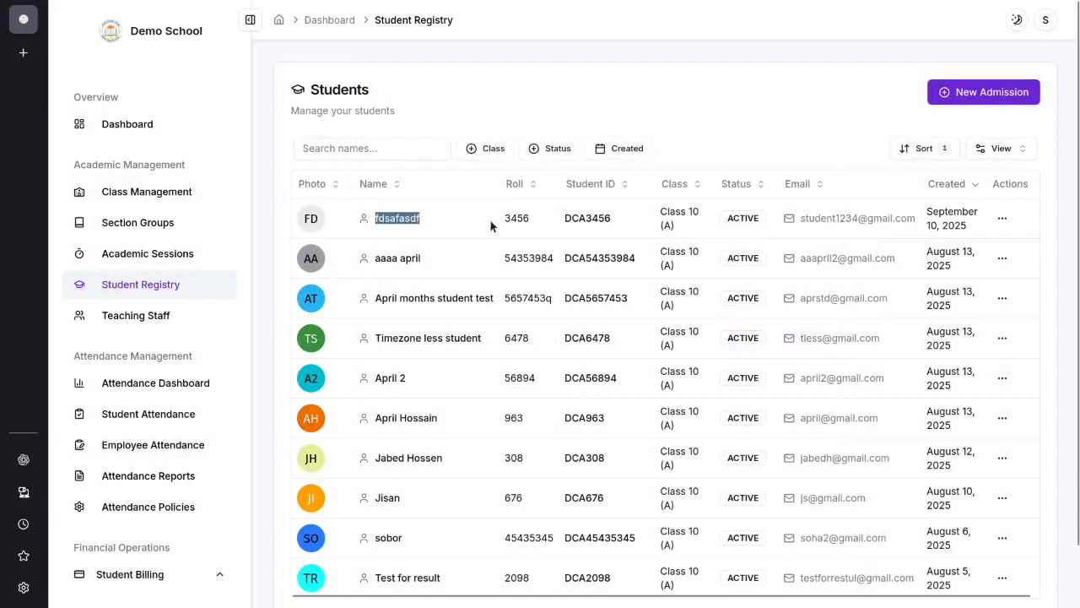
pyautogui.click(490, 219)
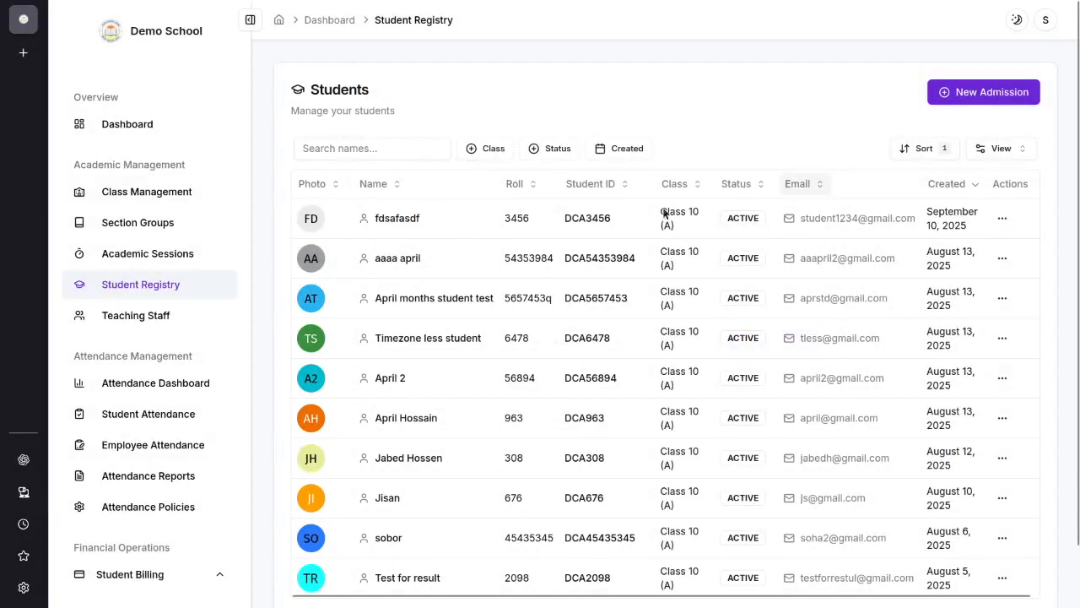
# Step: Start a new teacher entry under Teaching Staff and fill in the teacher's full name, email address and phone number
pyautogui.click(139, 315)
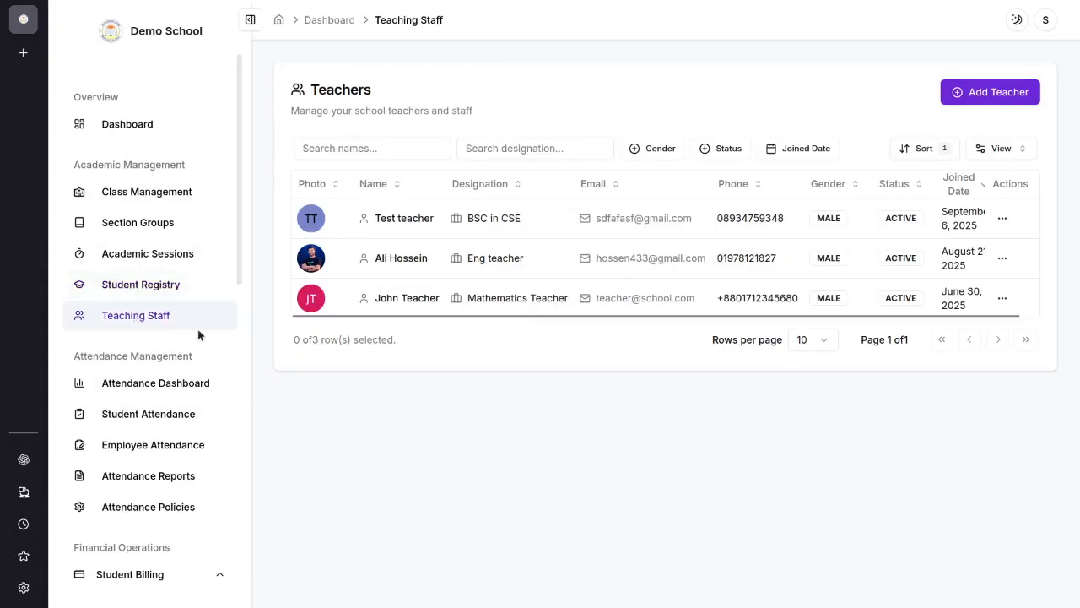
pyautogui.click(972, 91)
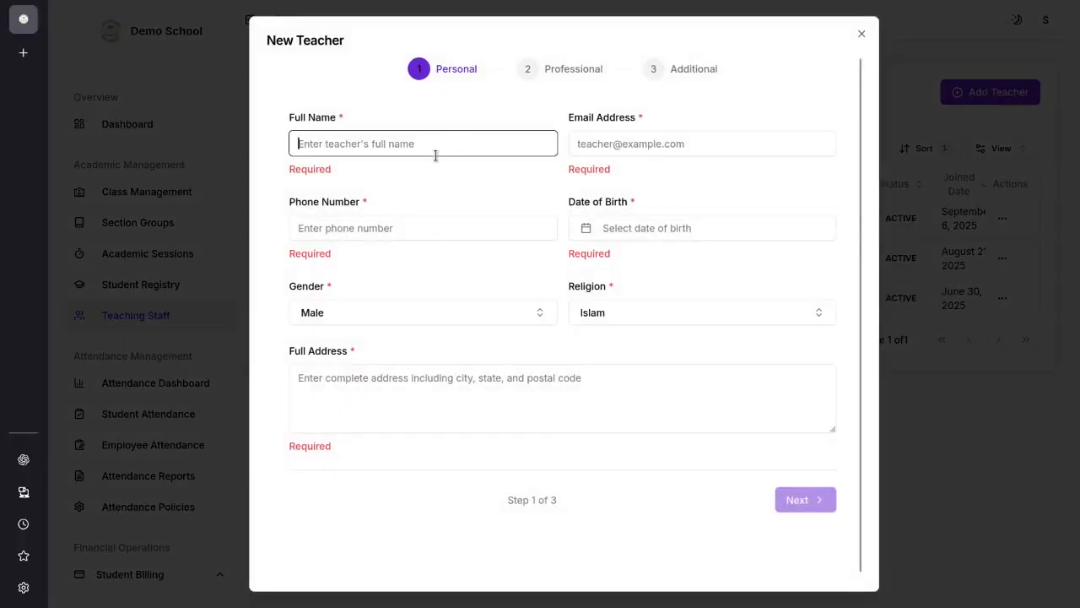
pyautogui.write('asdfasf')
pyautogui.click(652, 143)
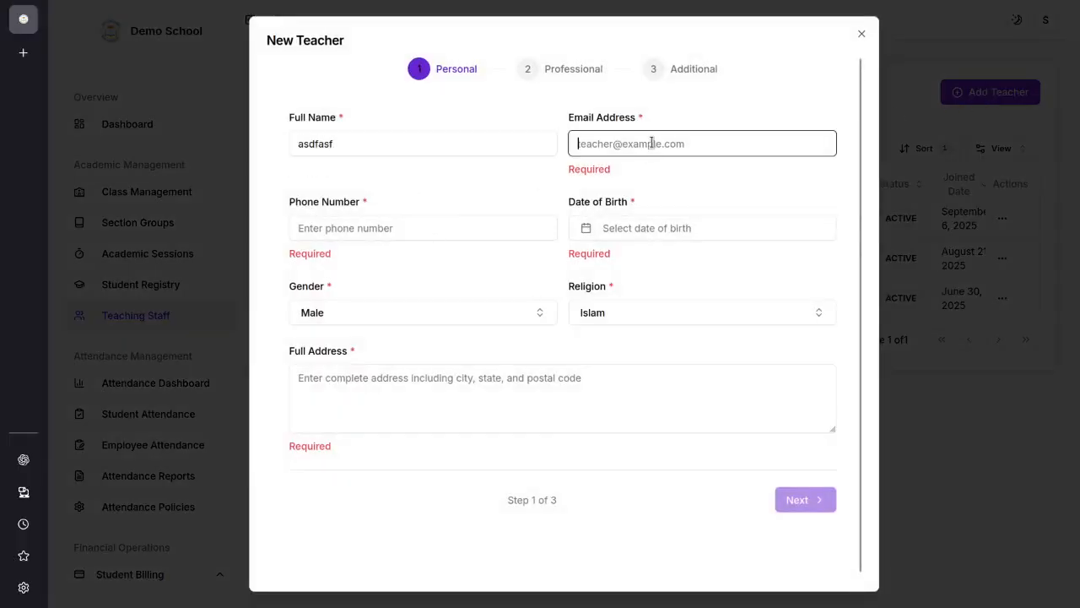
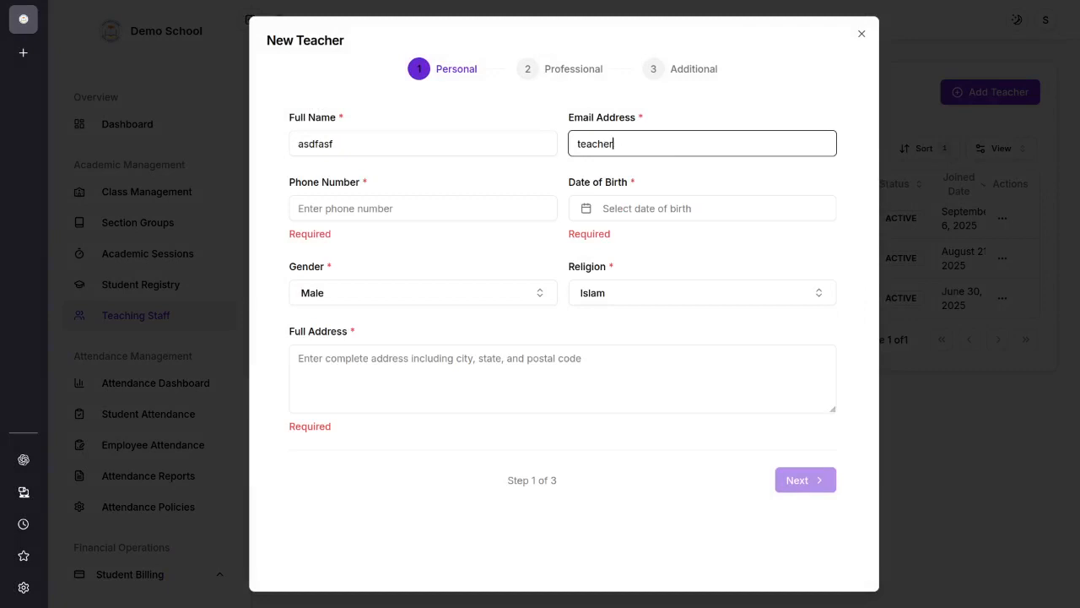
pyautogui.press('Tab')
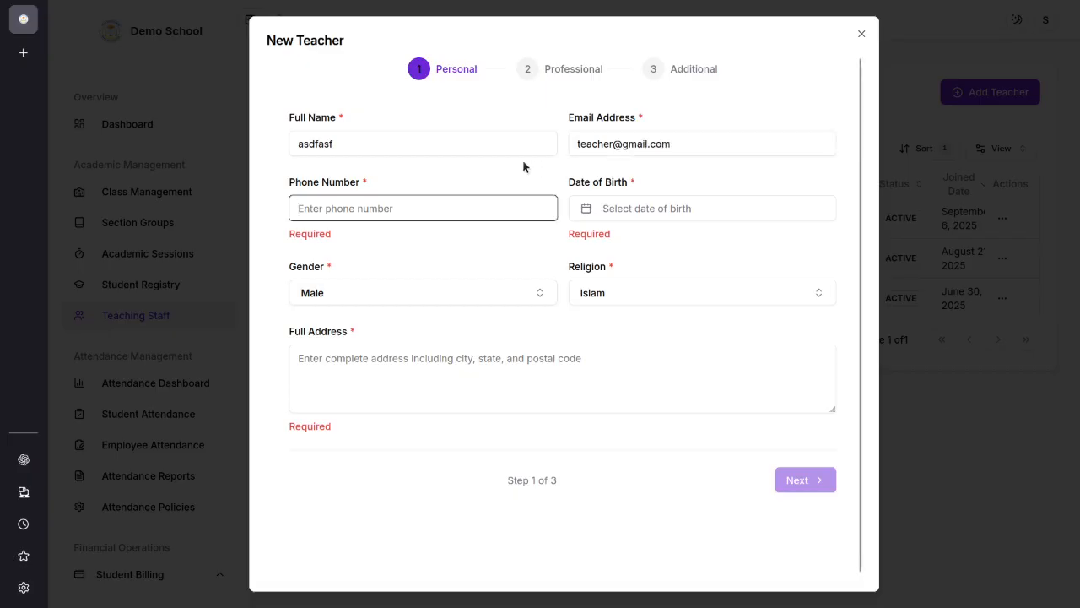
# Step: Fill in the teacher's date of birth and full address, and proceed to the professional details
pyautogui.click(647, 211)
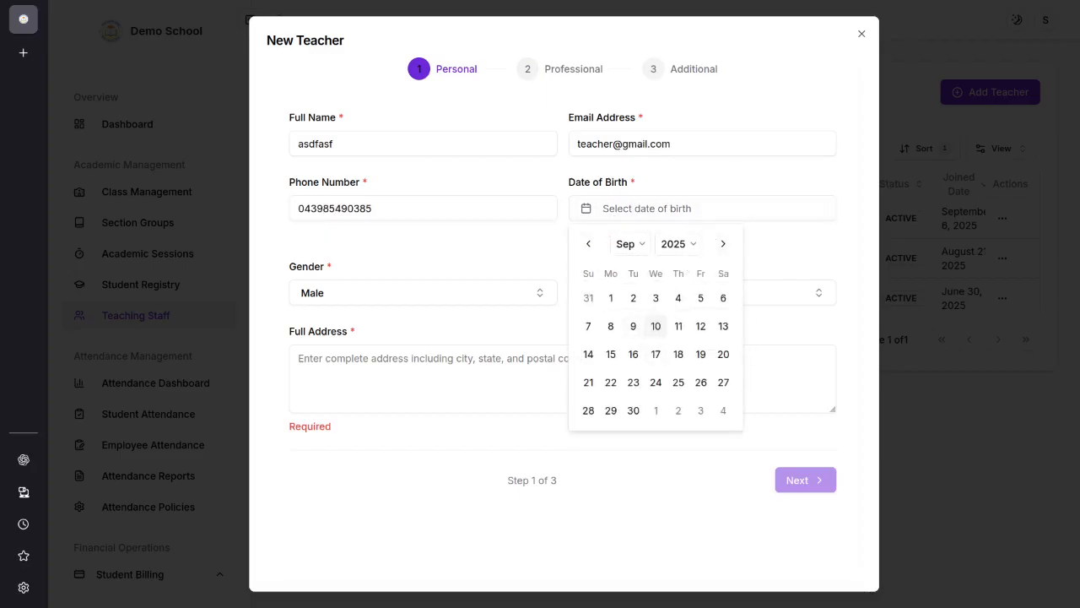
pyautogui.click(712, 336)
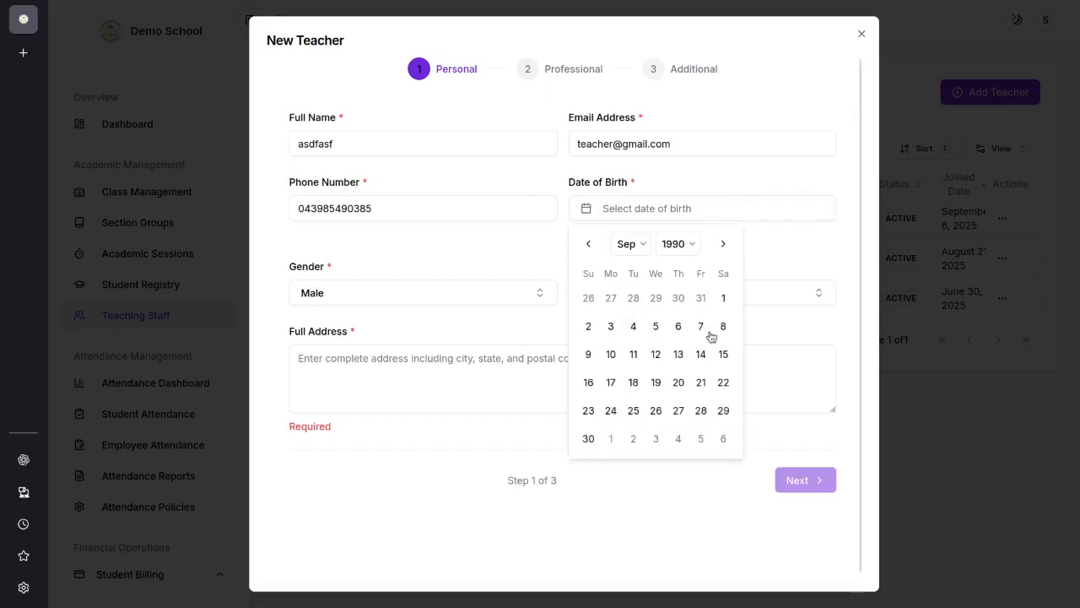
pyautogui.click(724, 301)
pyautogui.click(403, 358)
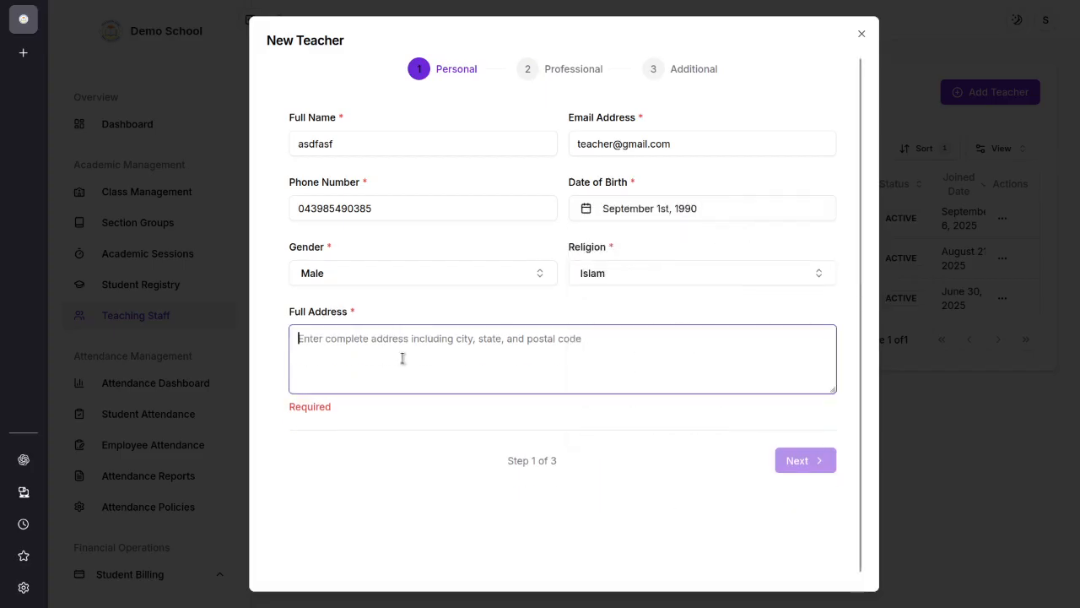
pyautogui.write('dhaka')
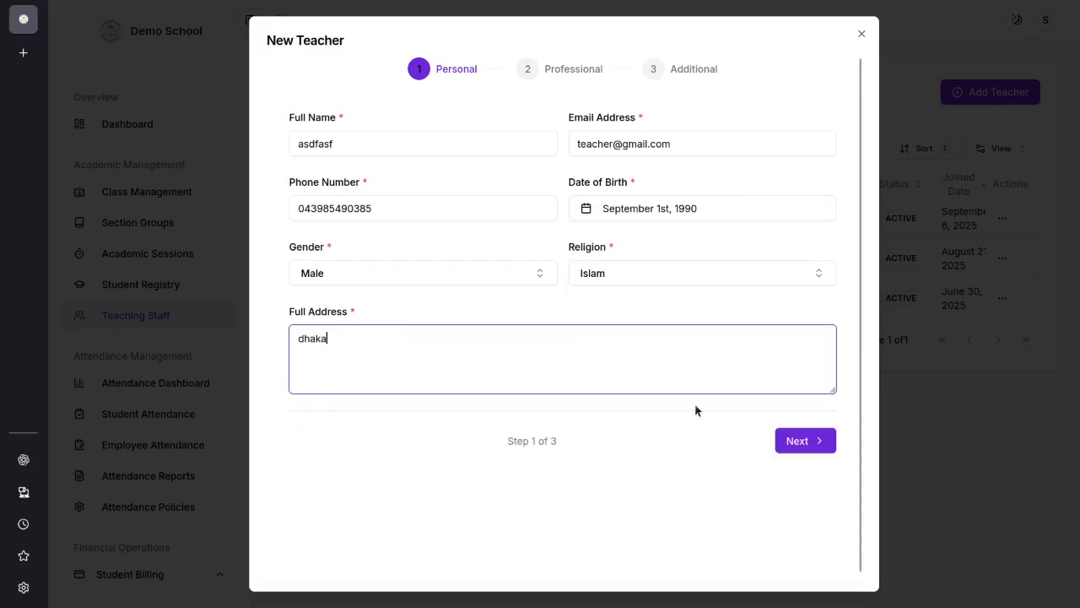
pyautogui.click(802, 440)
# Step: Set the teacher's designation to Principal and assign the Teacher Senior (MONTHLY) salary structure
pyautogui.click(402, 141)
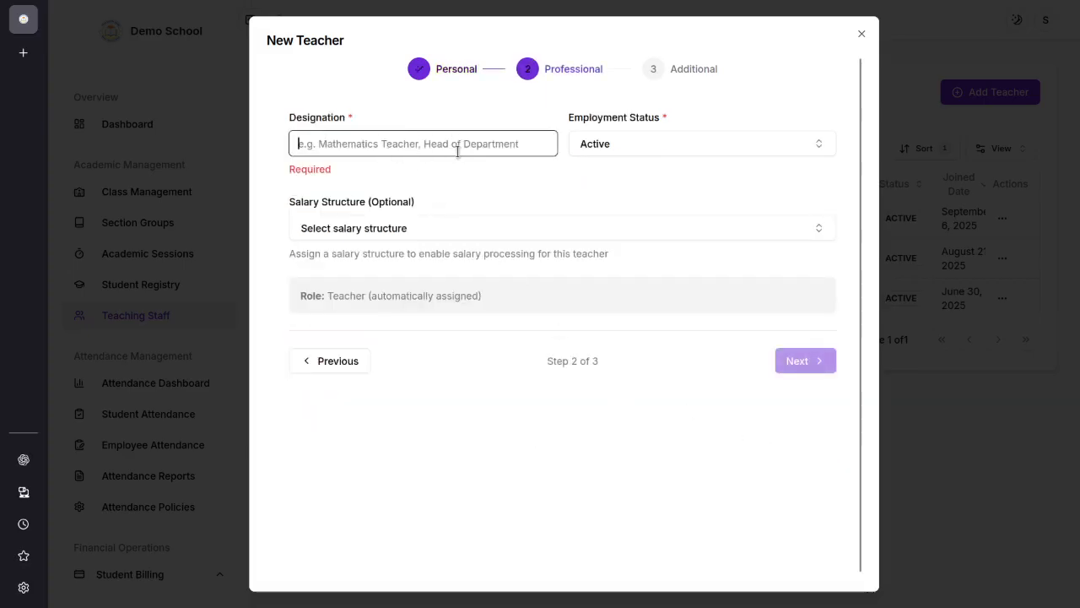
pyautogui.write('P')
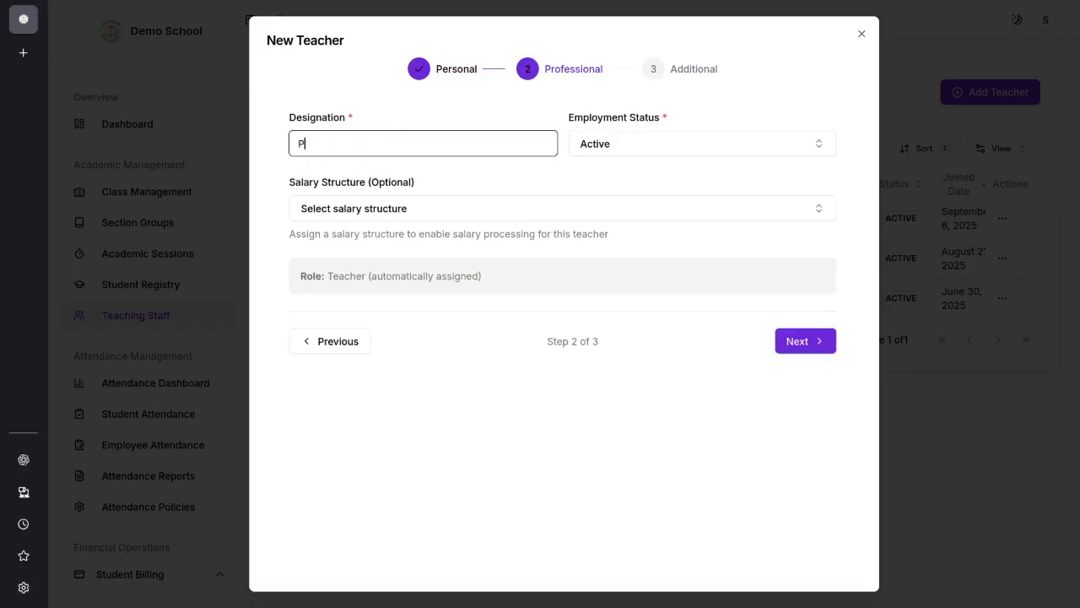
pyautogui.write('rincipal')
pyautogui.click(392, 215)
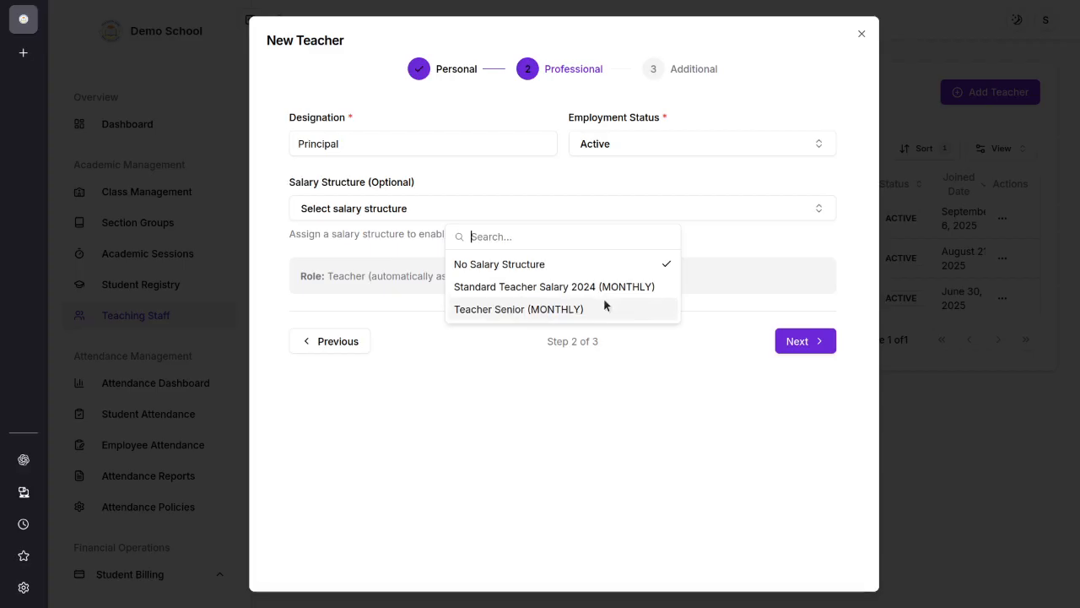
pyautogui.click(524, 309)
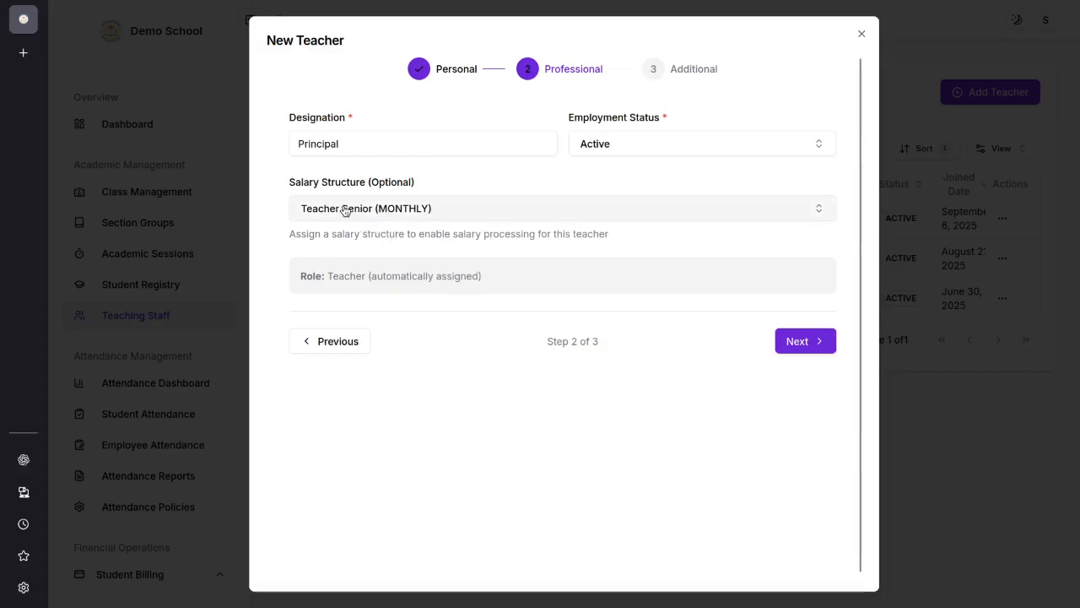
# Step: Try the Standard Teacher Salary 2024 (MONTHLY) structure, and switch back to Teacher Senior (MONTHLY)
pyautogui.click(402, 211)
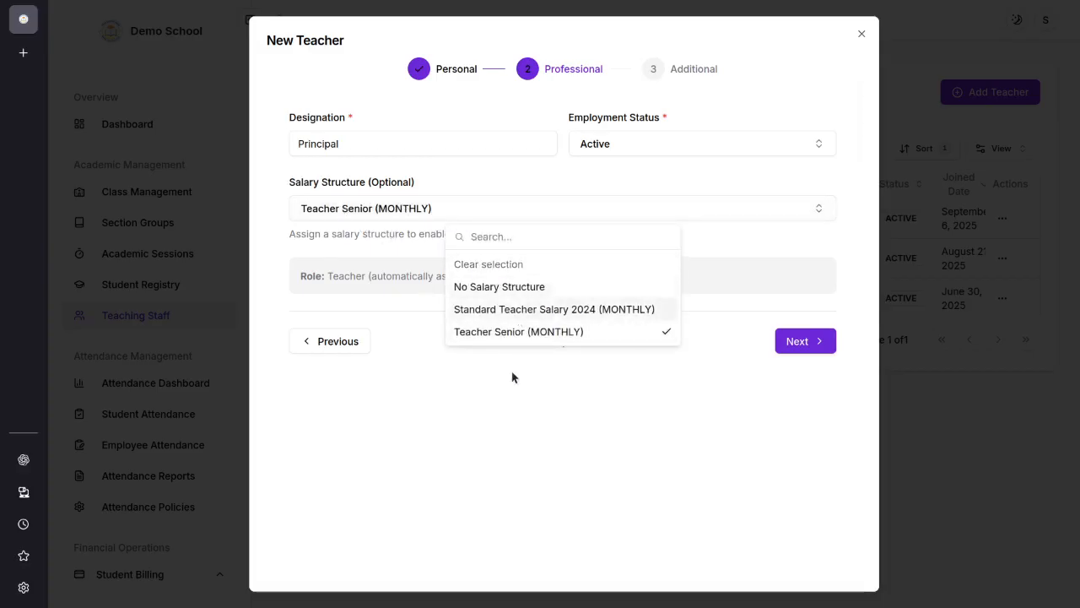
pyautogui.click(499, 311)
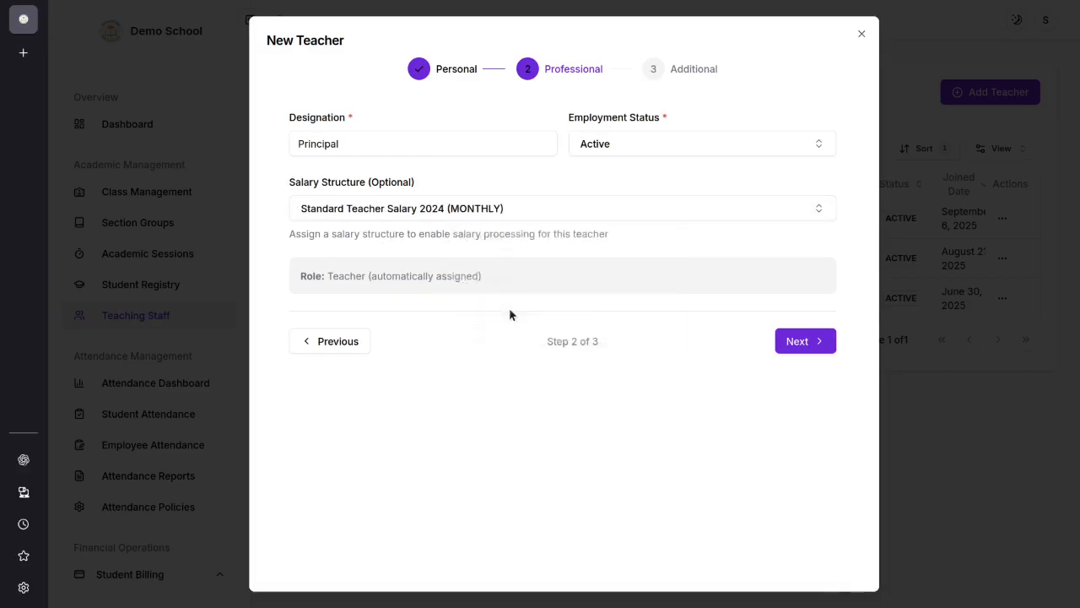
pyautogui.click(501, 211)
pyautogui.click(554, 331)
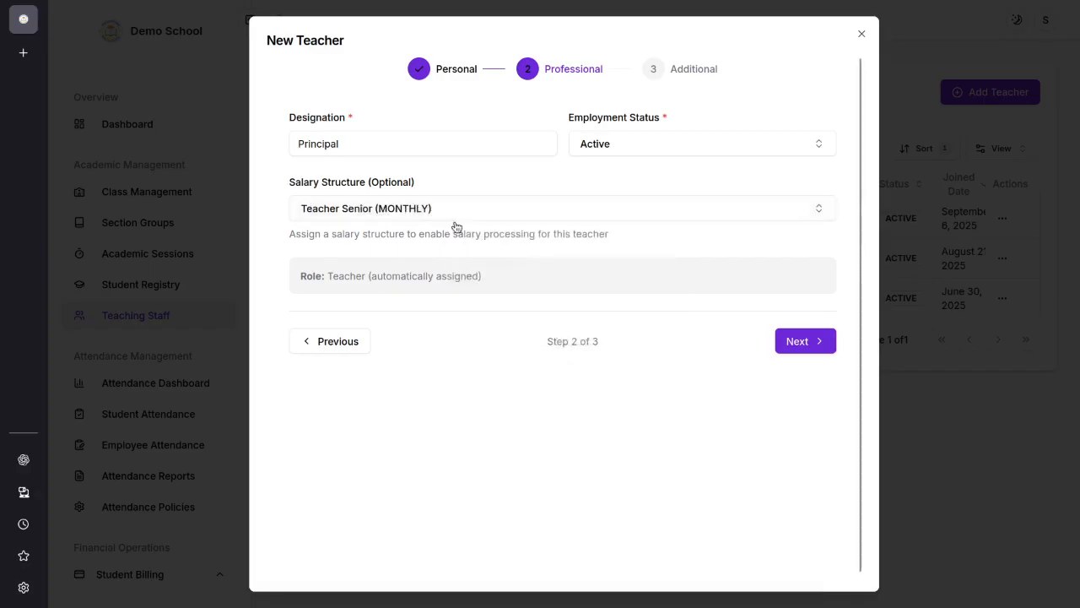
# Step: Proceed to the teacher's additional details and enter the national ID number without a leading zero or hyphen
pyautogui.click(802, 344)
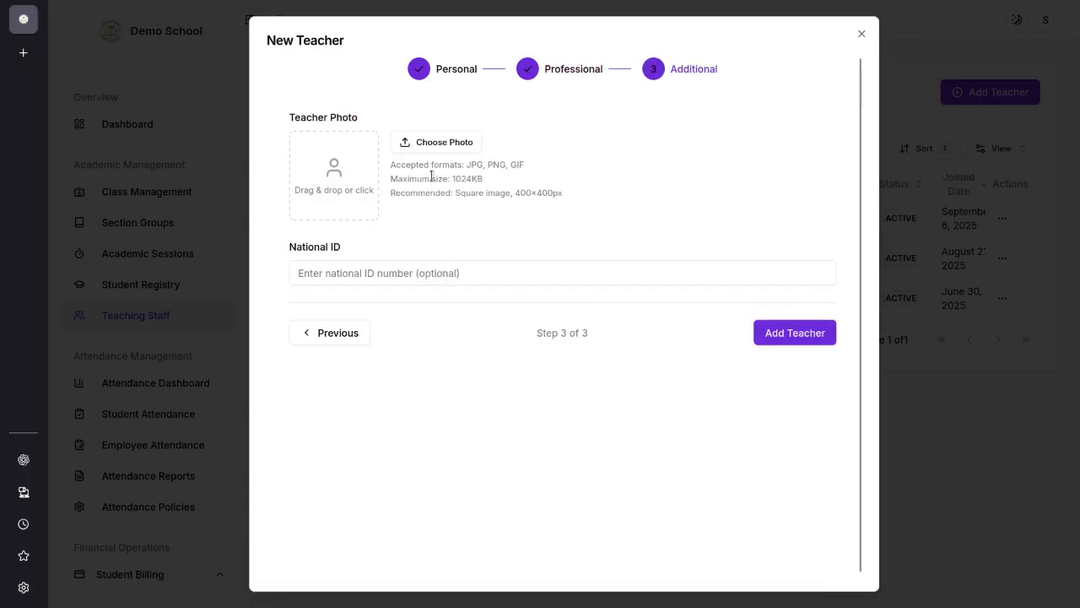
pyautogui.click(409, 276)
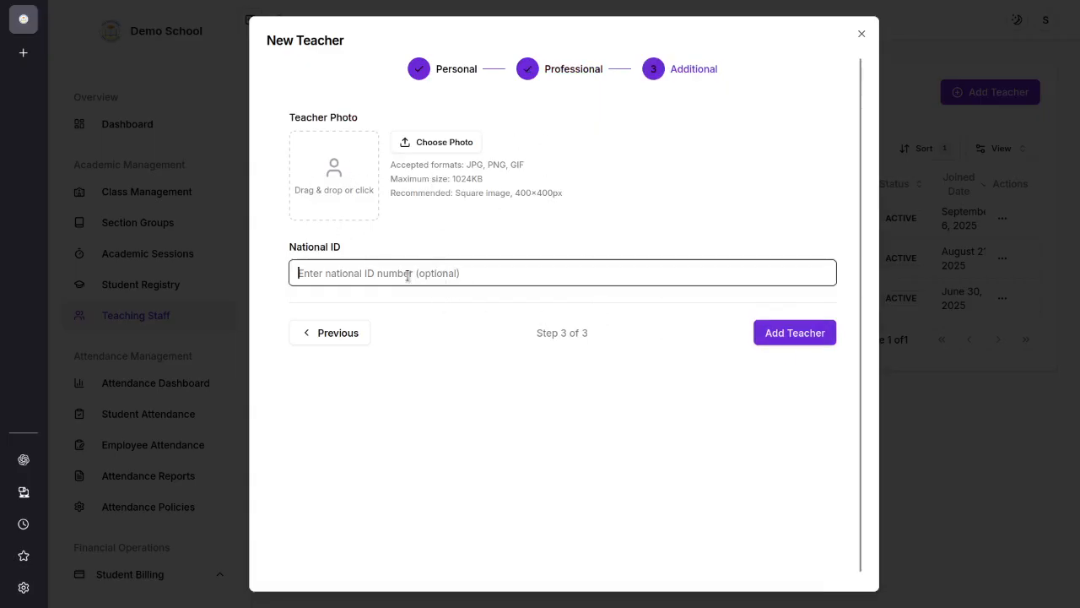
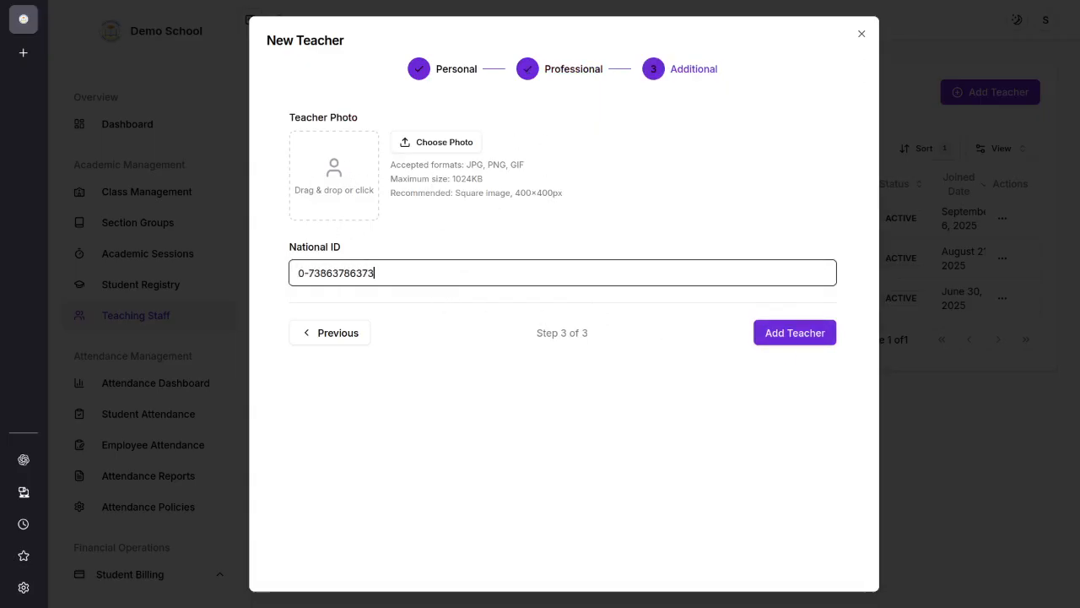
pyautogui.click(308, 273)
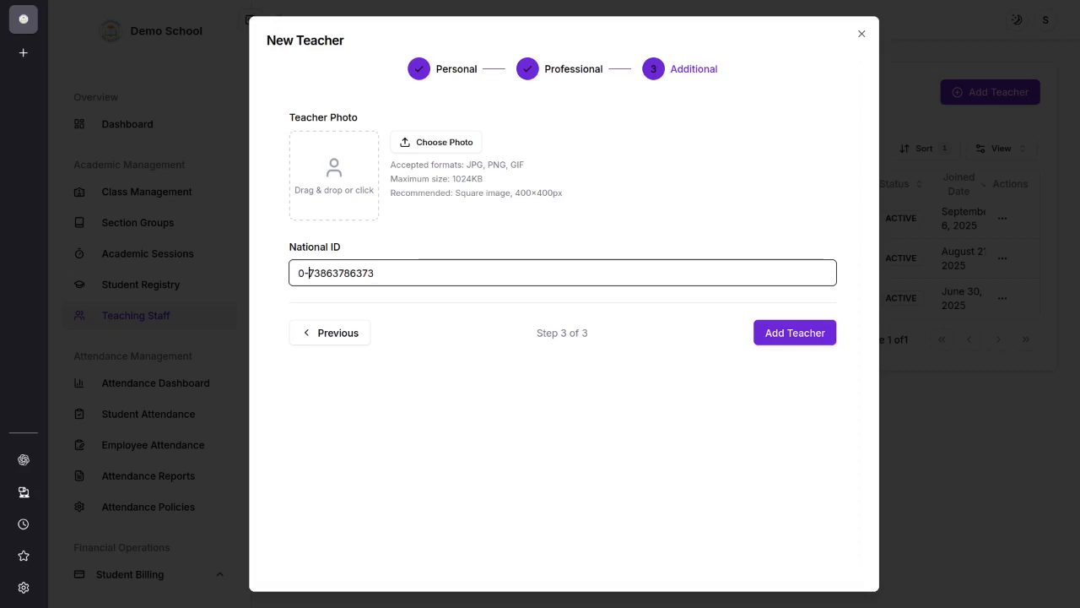
pyautogui.press('BackSpace')
pyautogui.press('BackSpace')
pyautogui.click(314, 256)
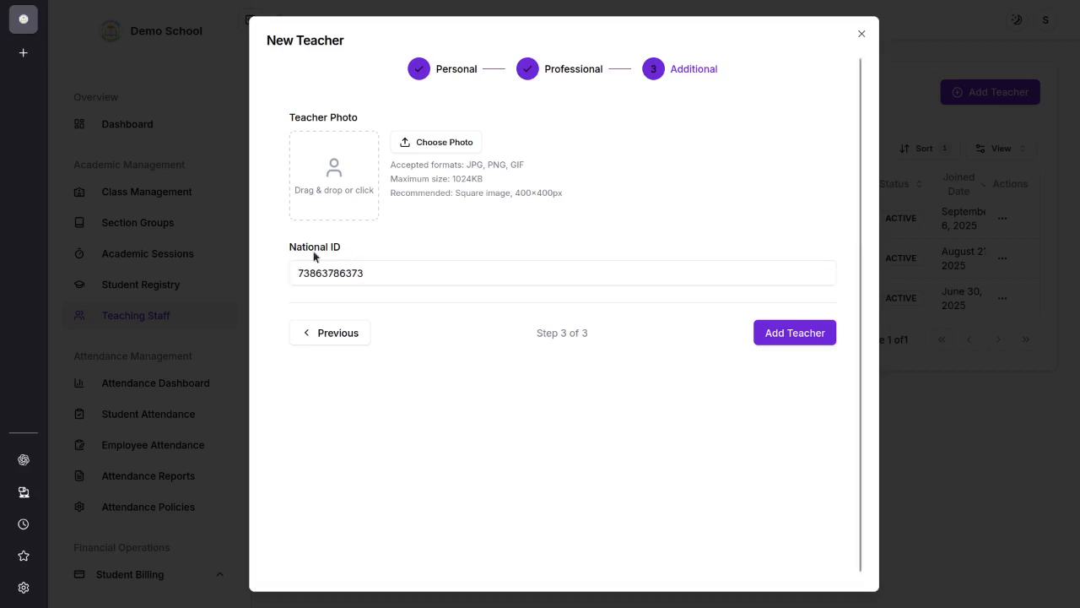
# Step: Add the new teacher and check the new entry in the teachers list
pyautogui.click(777, 332)
pyautogui.moveTo(335, 222); pyautogui.dragTo(1030, 207)
pyautogui.click(330, 356)
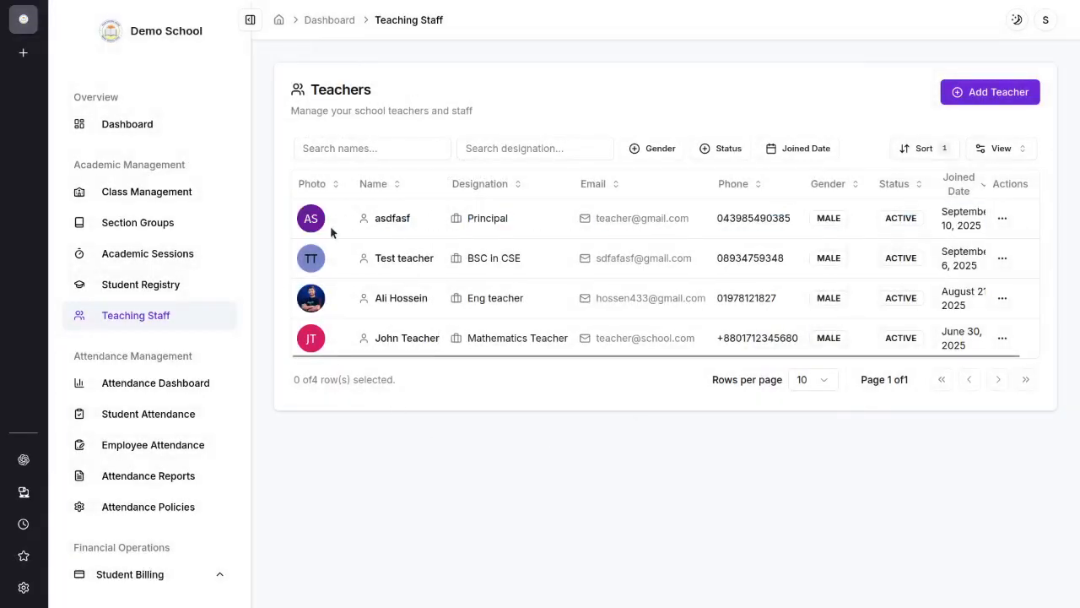
pyautogui.moveTo(376, 221); pyautogui.dragTo(447, 218)
pyautogui.click(517, 423)
pyautogui.moveTo(329, 222); pyautogui.dragTo(456, 221)
pyautogui.click(568, 422)
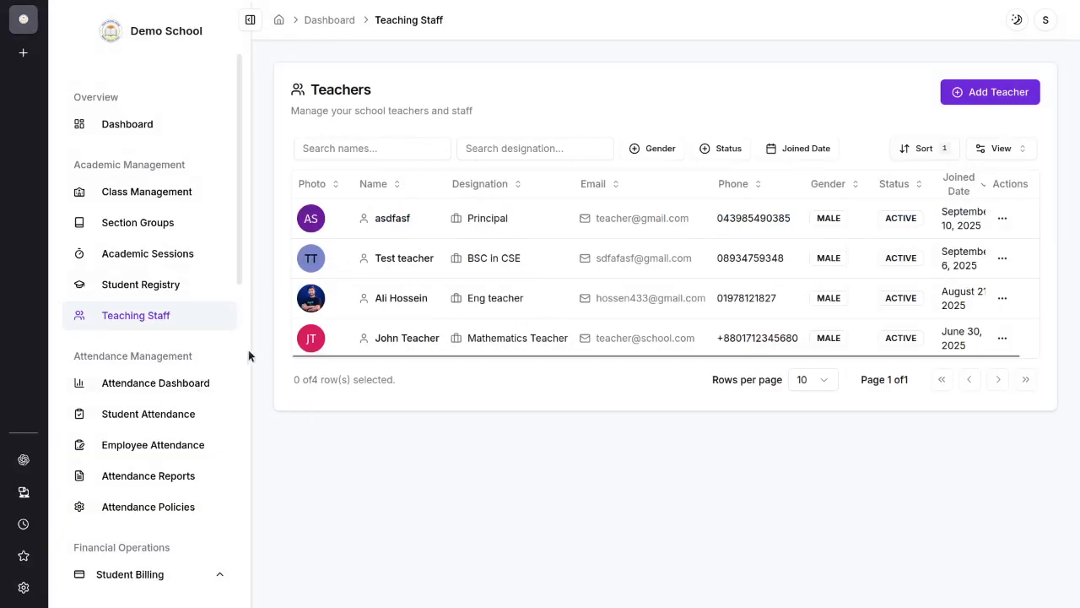
# Step: Examine today's overview and the weekly attendance trends on the Attendance Dashboard
pyautogui.scroll(-1, 177, 358)
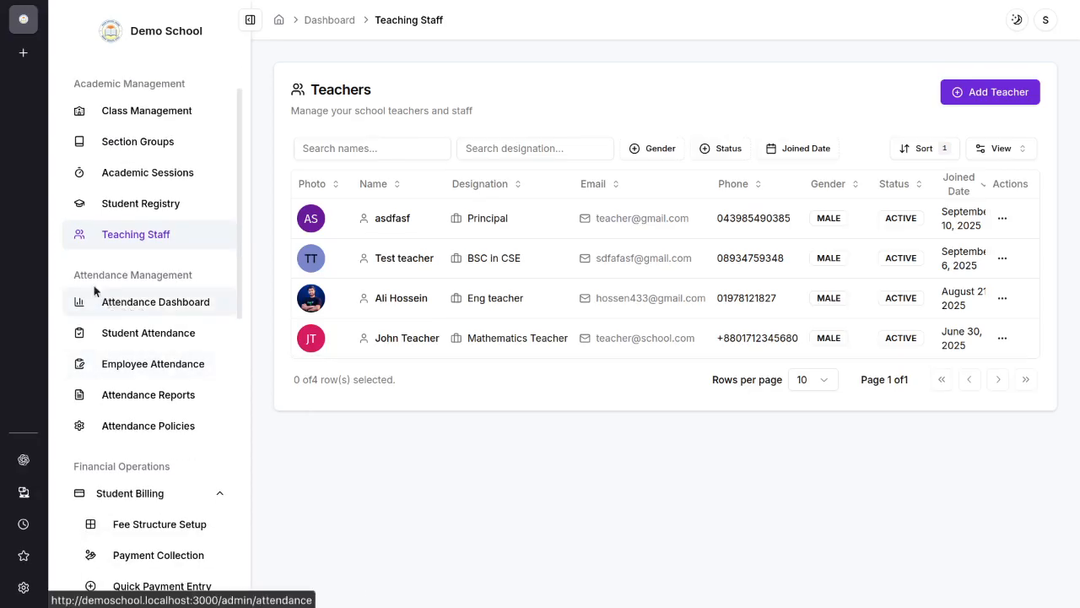
pyautogui.click(180, 306)
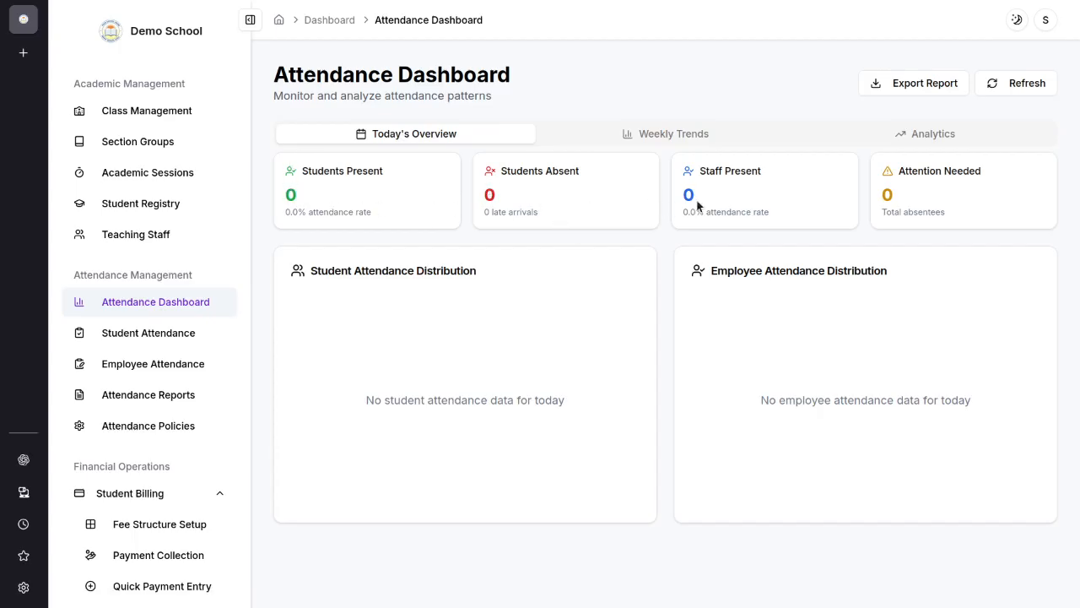
pyautogui.moveTo(697, 202); pyautogui.dragTo(716, 199)
pyautogui.click(750, 194)
pyautogui.click(652, 139)
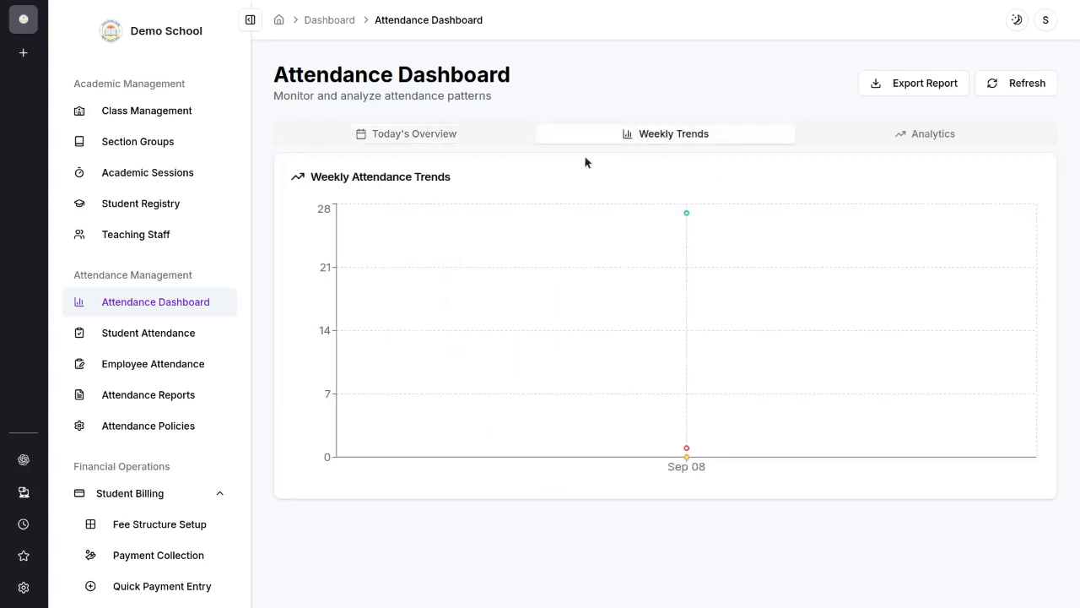
pyautogui.moveTo(810, 350)
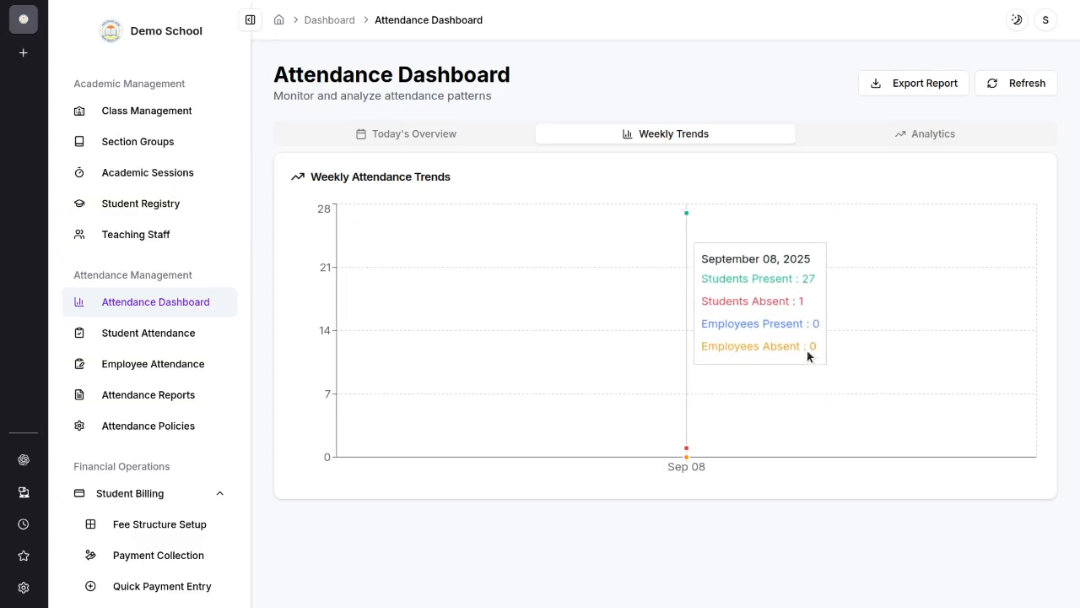
pyautogui.click(429, 133)
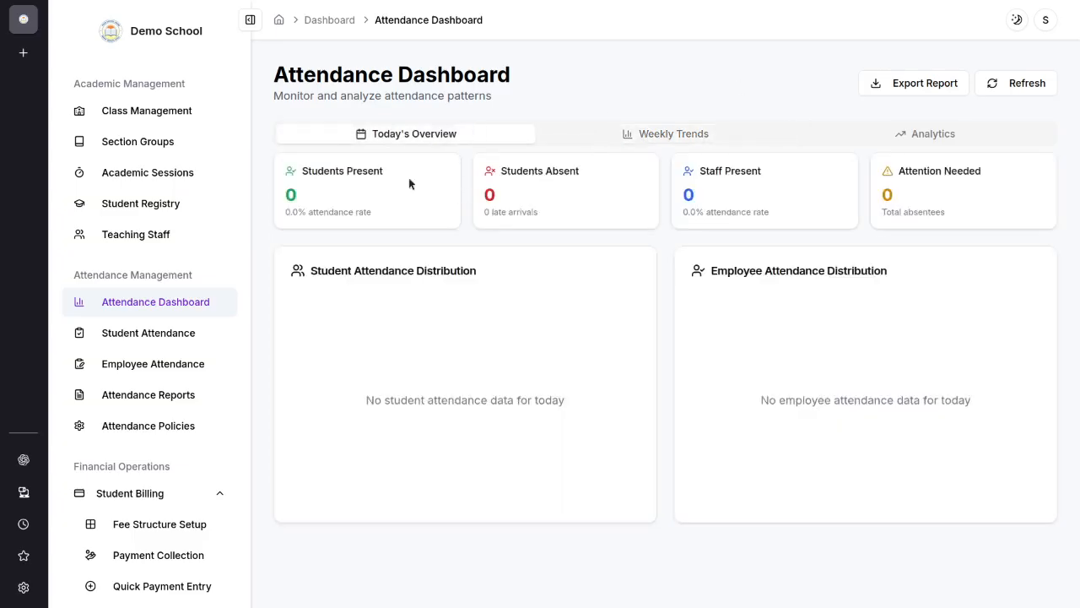
# Step: Load the bulk student attendance for September 10th, 2025, Class 10, section A, and look through the listed students' statuses
pyautogui.click(196, 334)
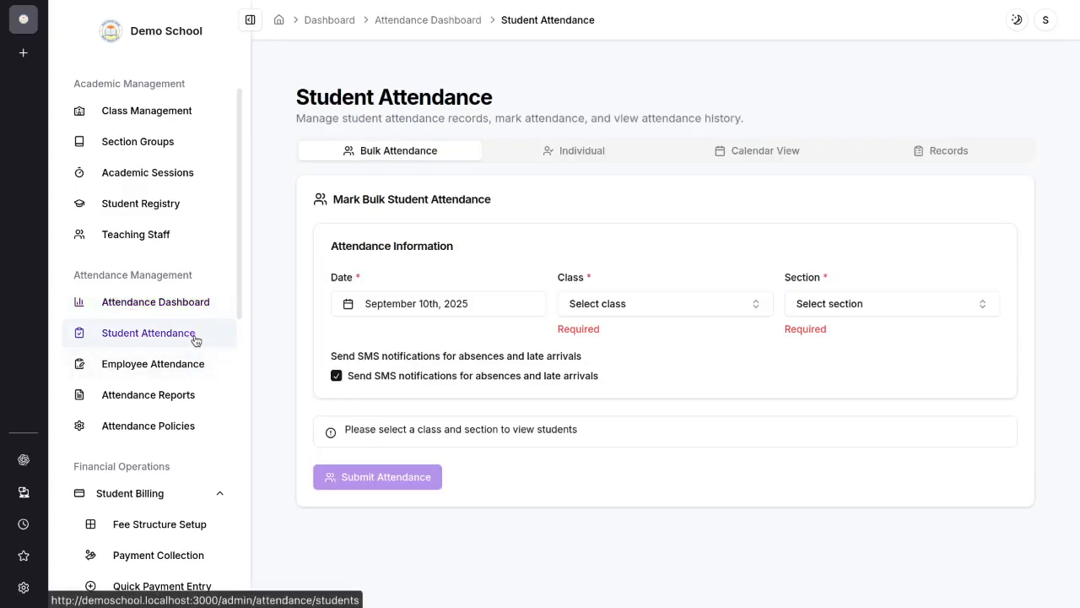
pyautogui.click(413, 305)
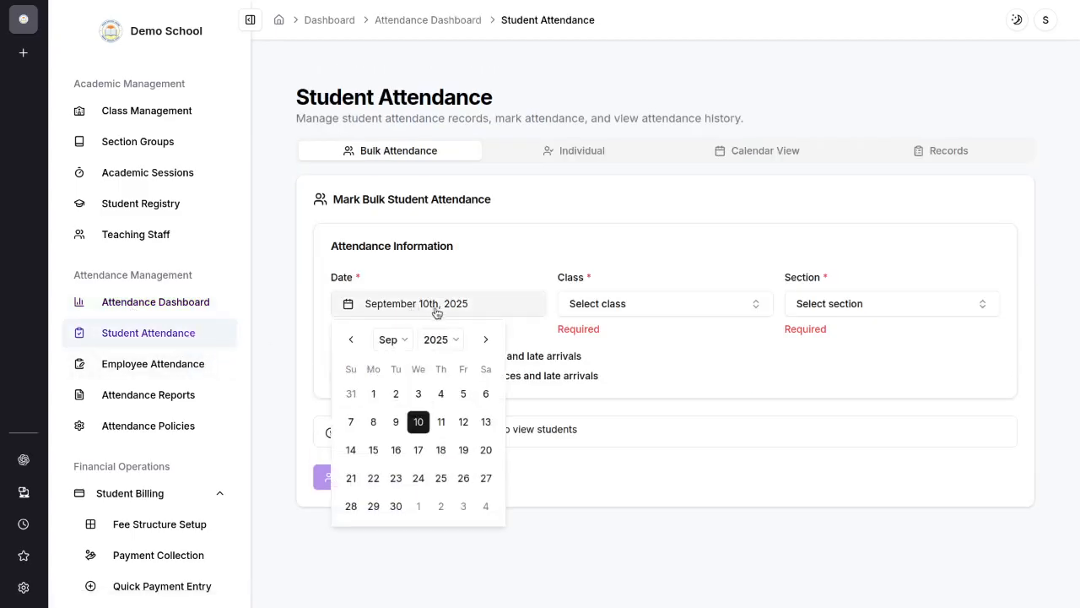
pyautogui.click(417, 424)
pyautogui.click(637, 307)
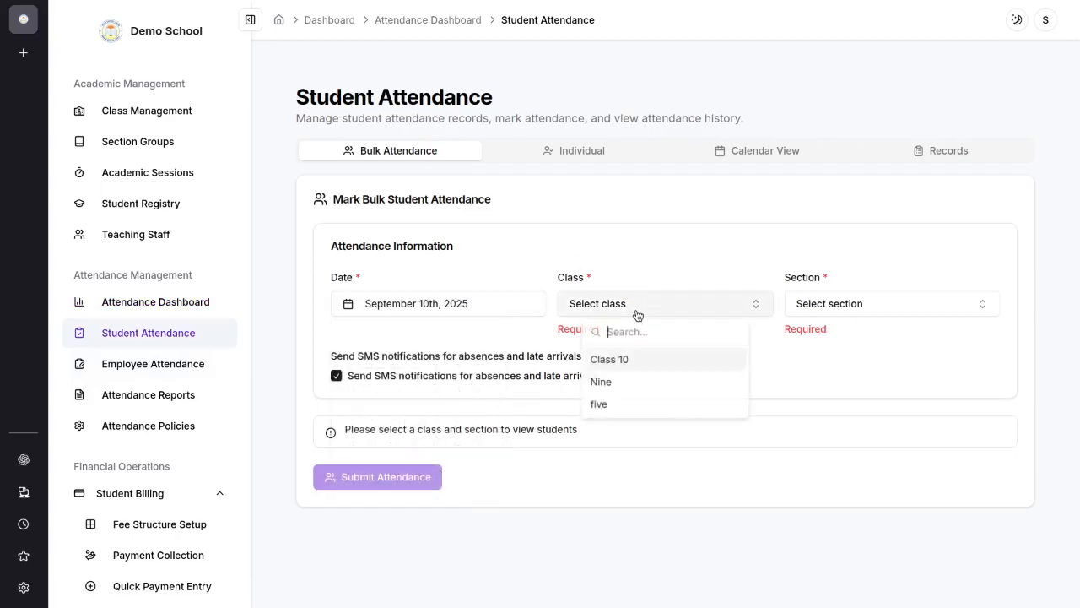
pyautogui.click(619, 369)
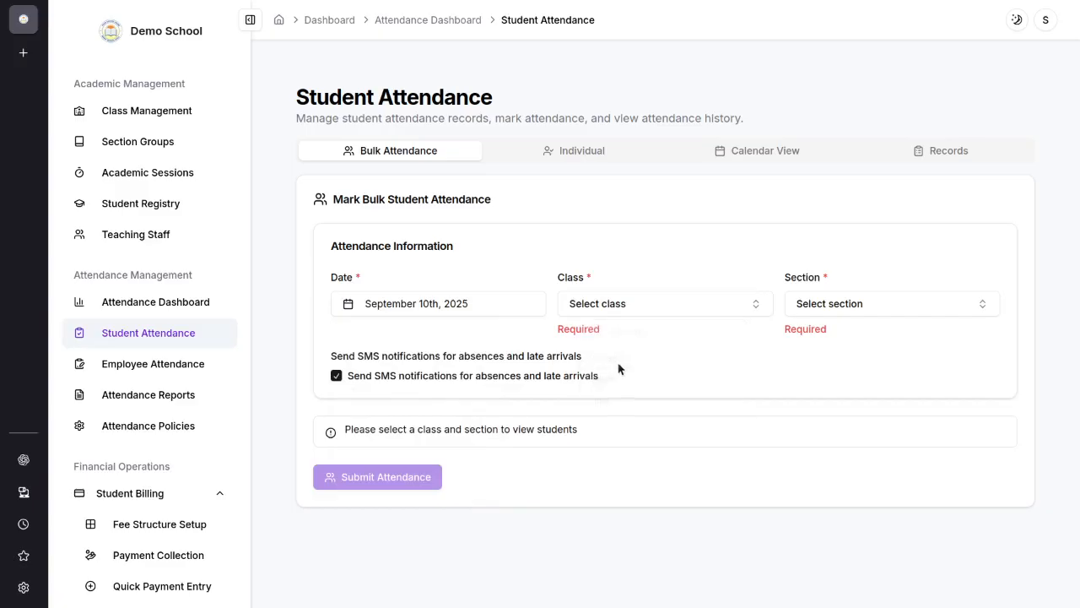
pyautogui.click(742, 307)
pyautogui.click(687, 359)
pyautogui.click(802, 311)
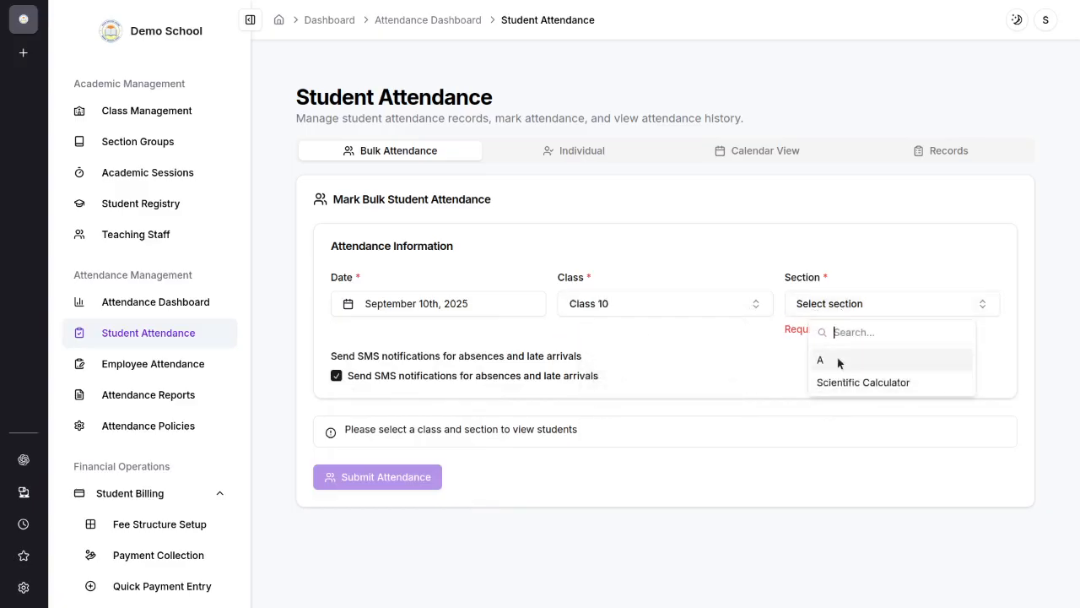
pyautogui.click(835, 360)
pyautogui.scroll(-4, 557, 402)
pyautogui.scroll(-20, 557, 419)
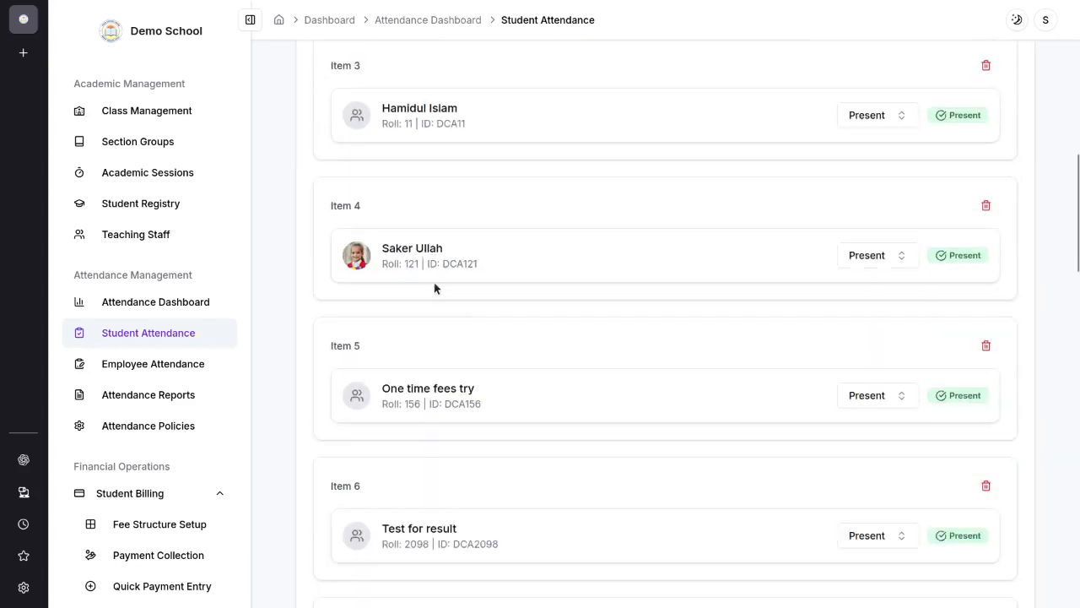
pyautogui.scroll(-3, 746, 437)
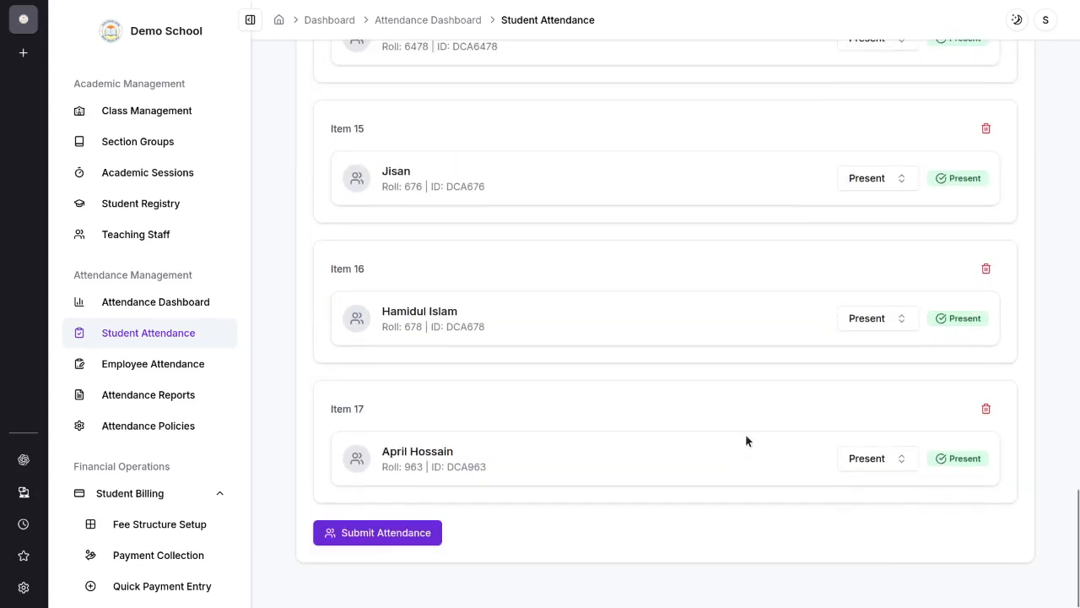
# Step: Try the Half Day, Authorized Leave, Sick Leave and Excused statuses on the first listed student, ending with Absent
pyautogui.scroll(20, 746, 437)
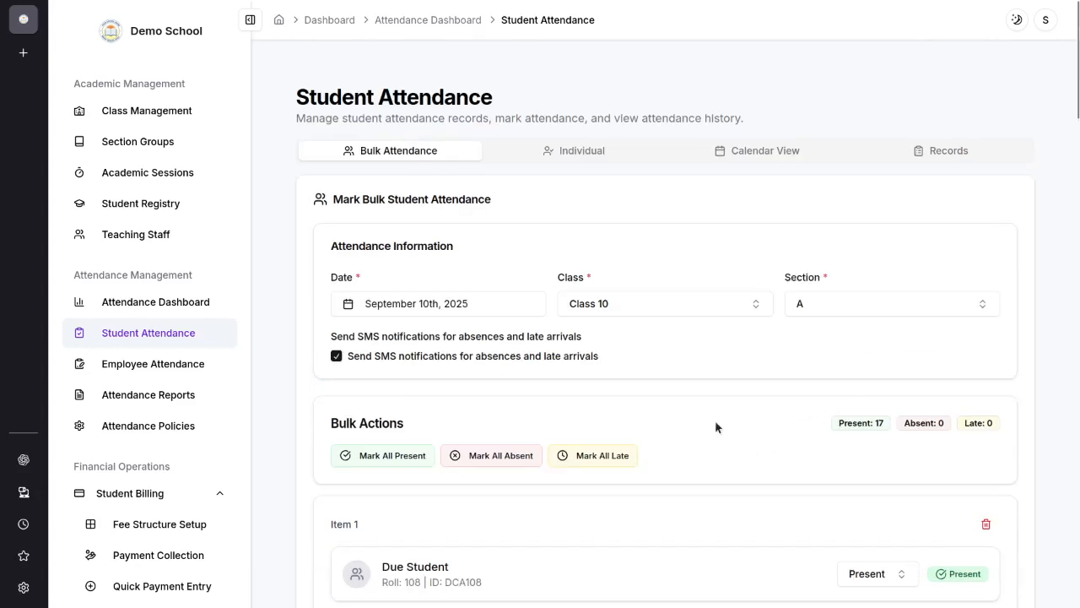
pyautogui.scroll(-2, 746, 447)
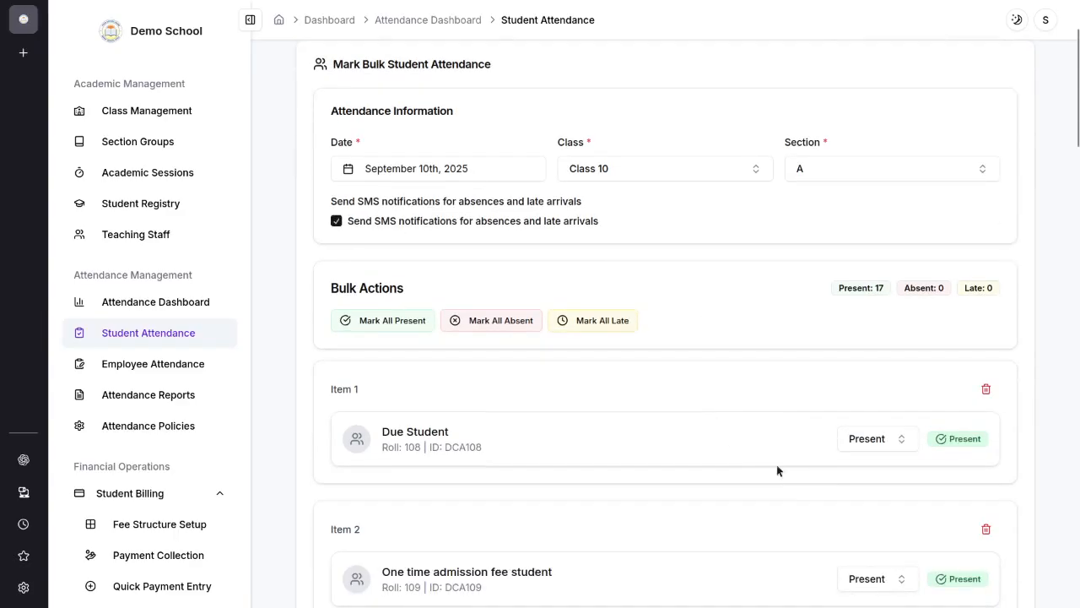
pyautogui.click(862, 438)
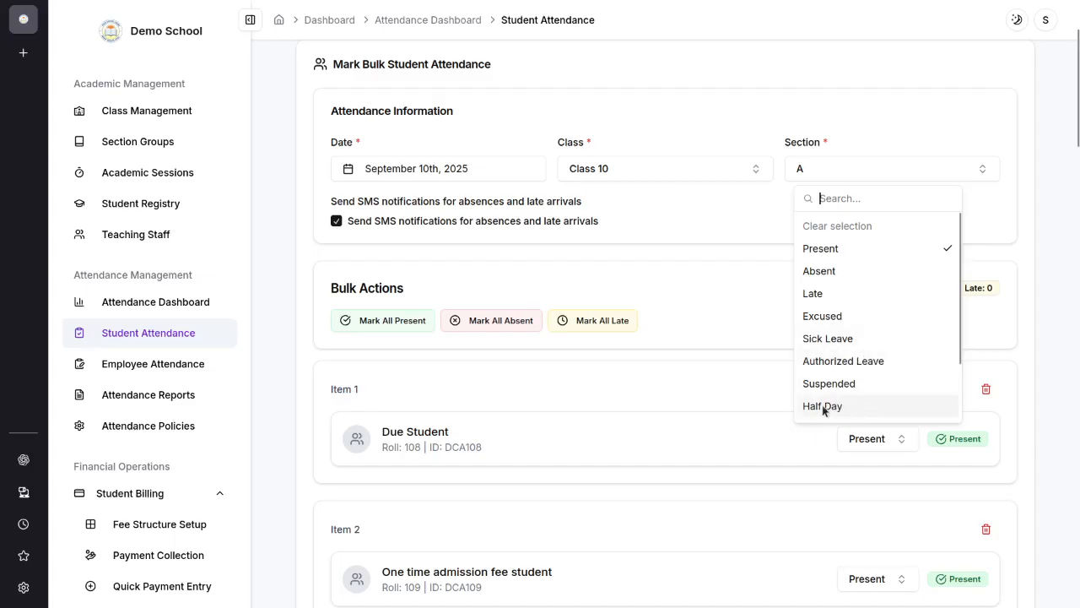
pyautogui.click(848, 412)
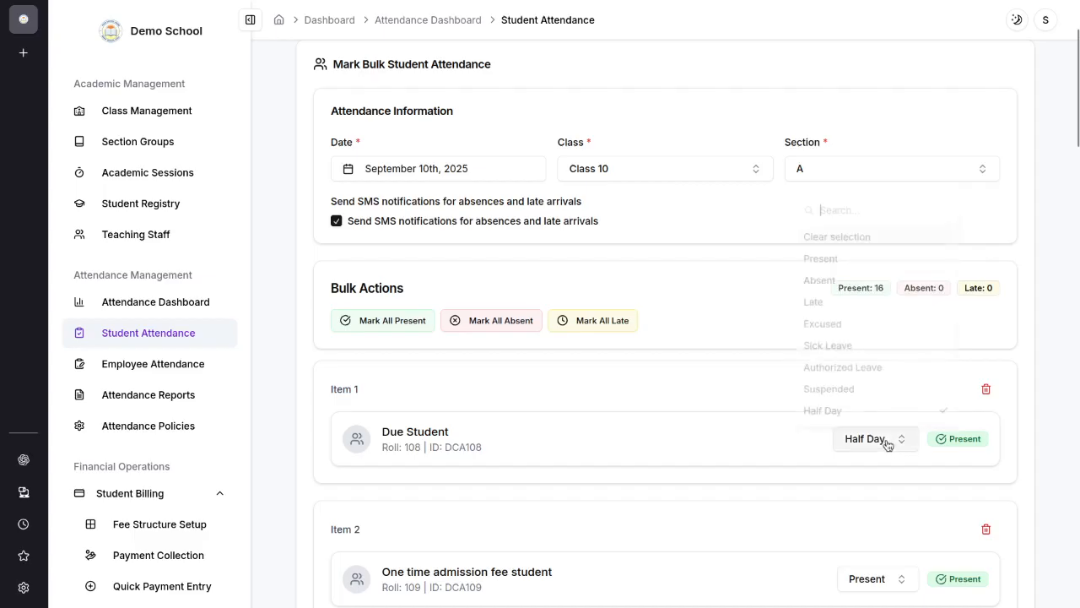
pyautogui.click(844, 363)
pyautogui.click(861, 438)
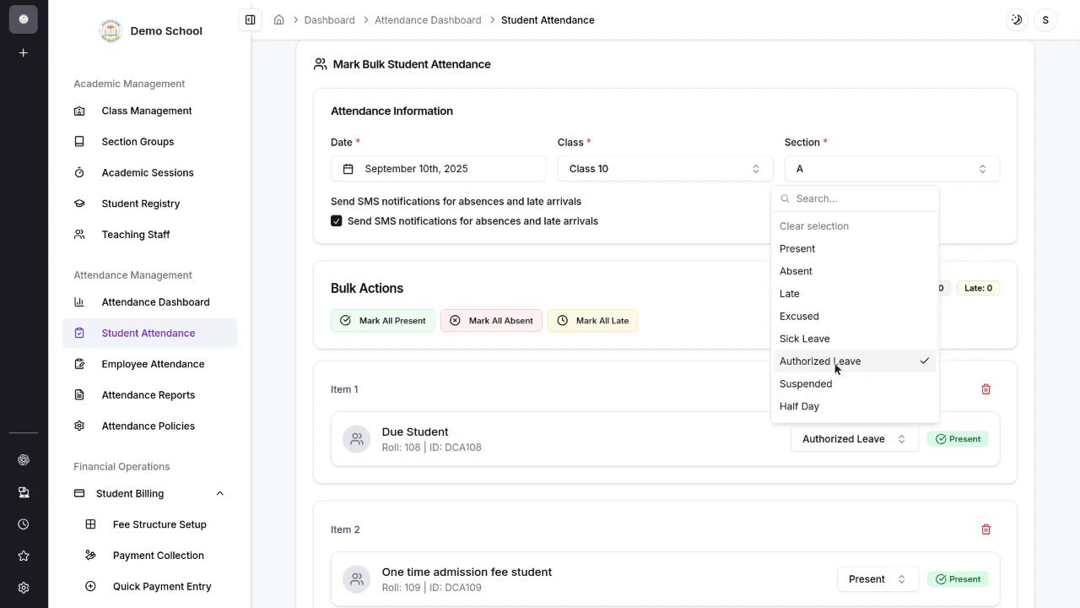
pyautogui.click(808, 341)
pyautogui.click(874, 439)
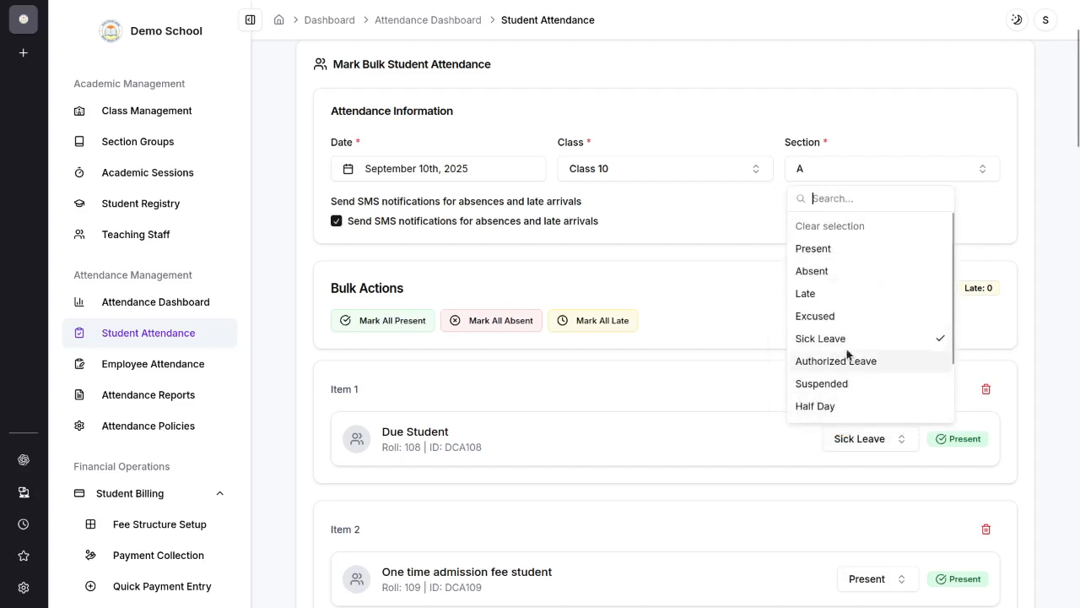
pyautogui.click(820, 319)
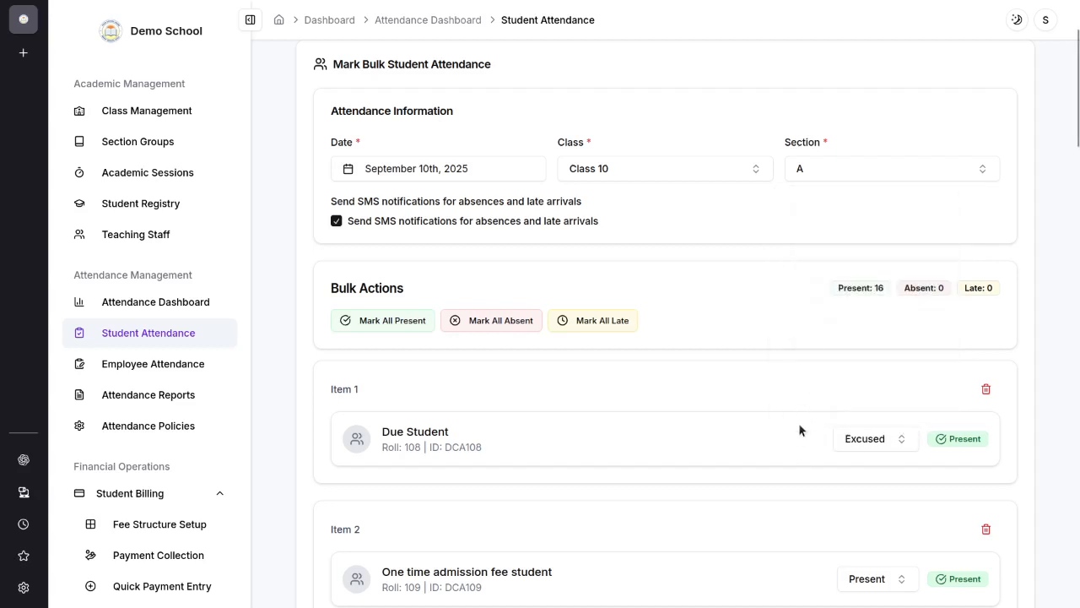
pyautogui.click(894, 438)
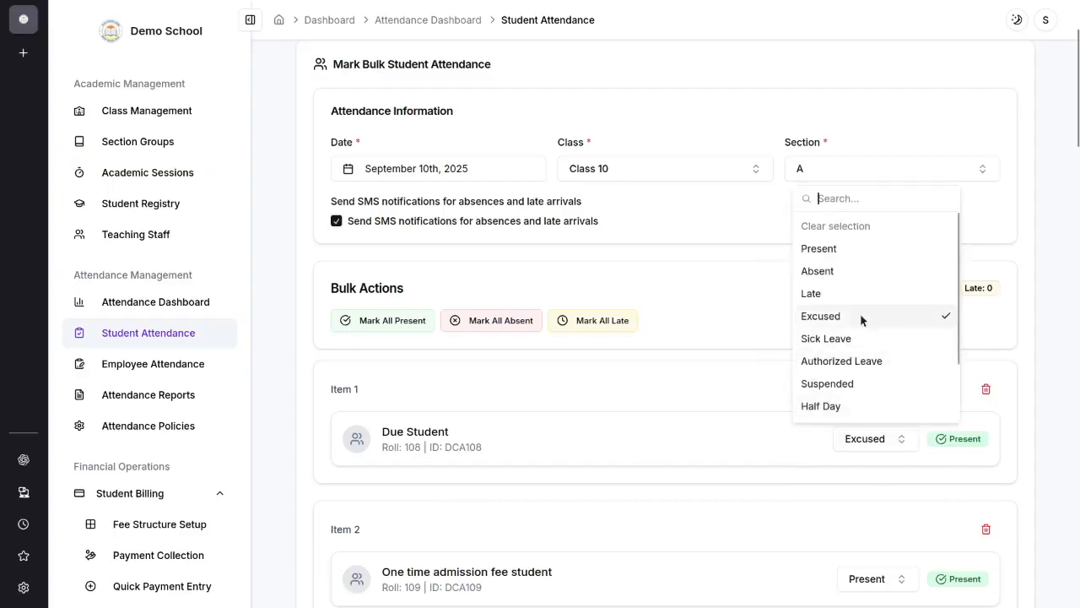
pyautogui.click(838, 272)
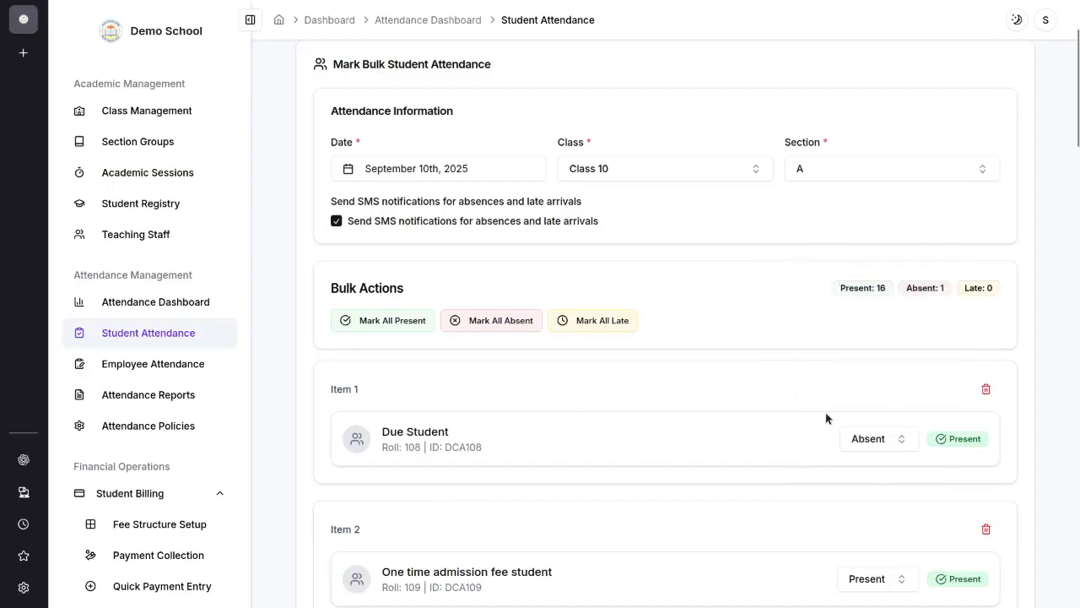
# Step: Mark the second listed student Late and the third Sick Leave, and keep the fourth as Present
pyautogui.scroll(-4, 835, 430)
pyautogui.scroll(3, 890, 321)
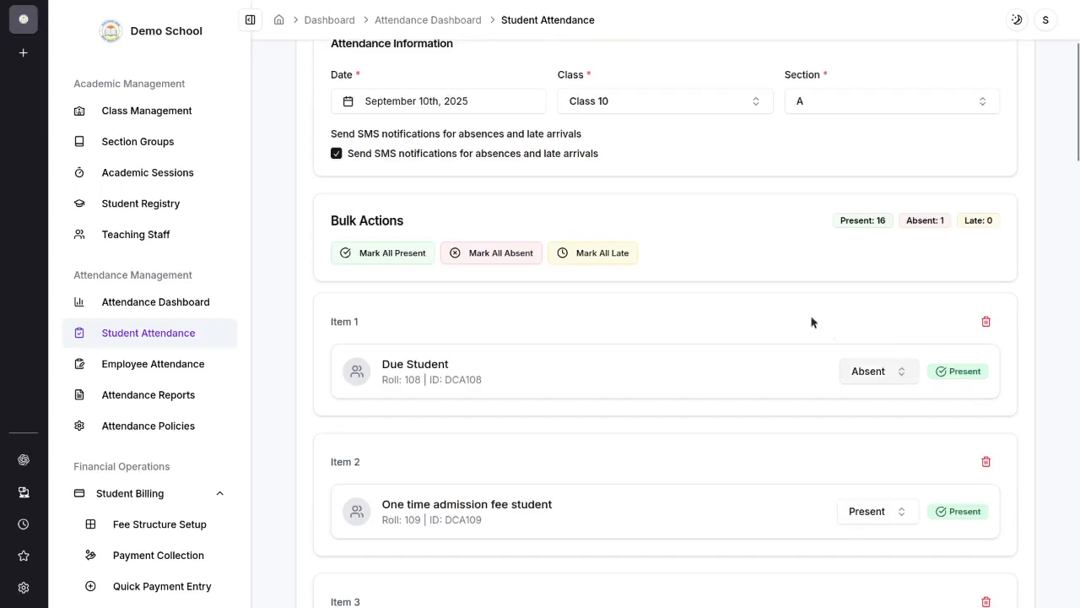
pyautogui.scroll(-11, 811, 321)
pyautogui.scroll(7, 852, 509)
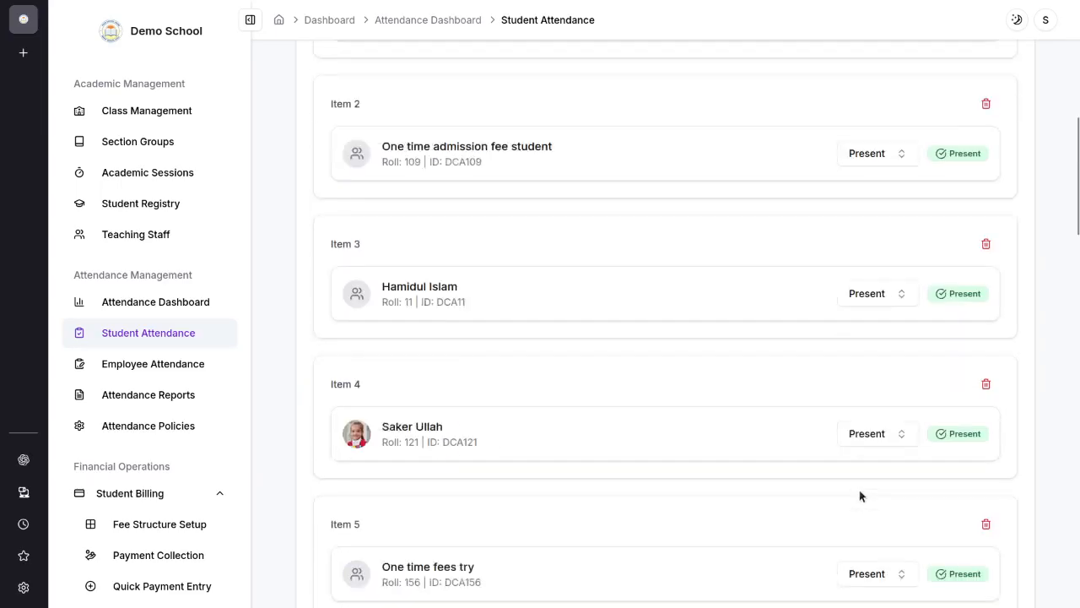
pyautogui.scroll(5, 860, 496)
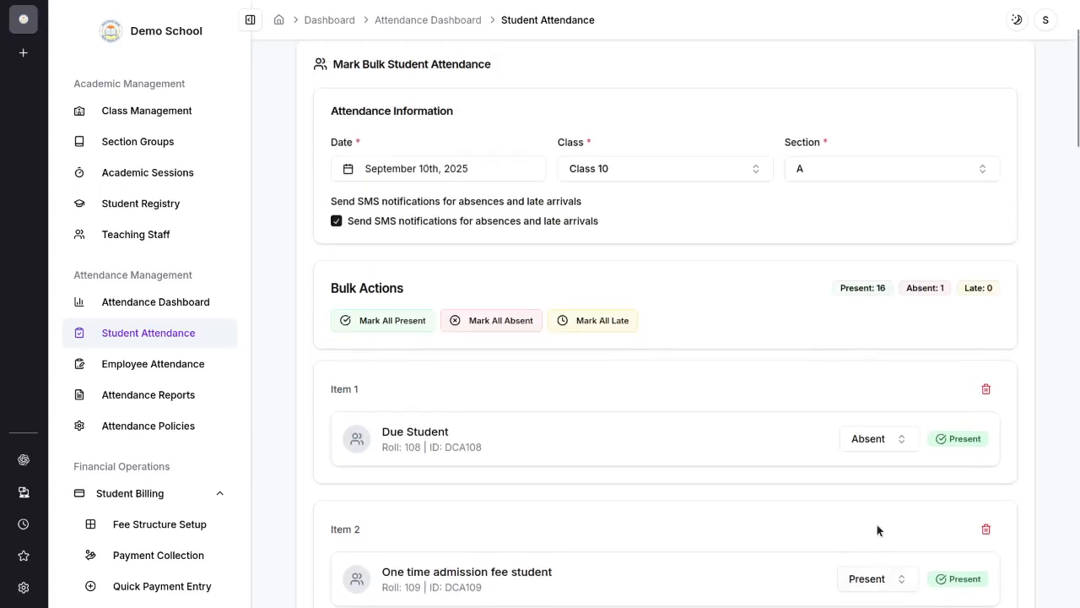
pyautogui.scroll(-3, 875, 530)
pyautogui.click(891, 380)
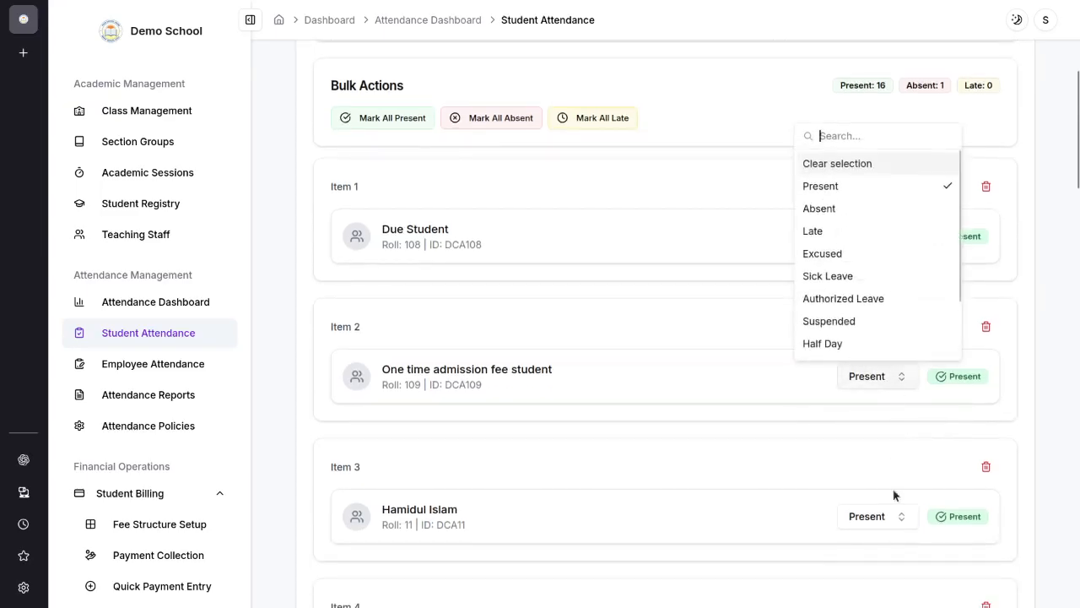
pyautogui.click(856, 231)
pyautogui.scroll(-2, 900, 408)
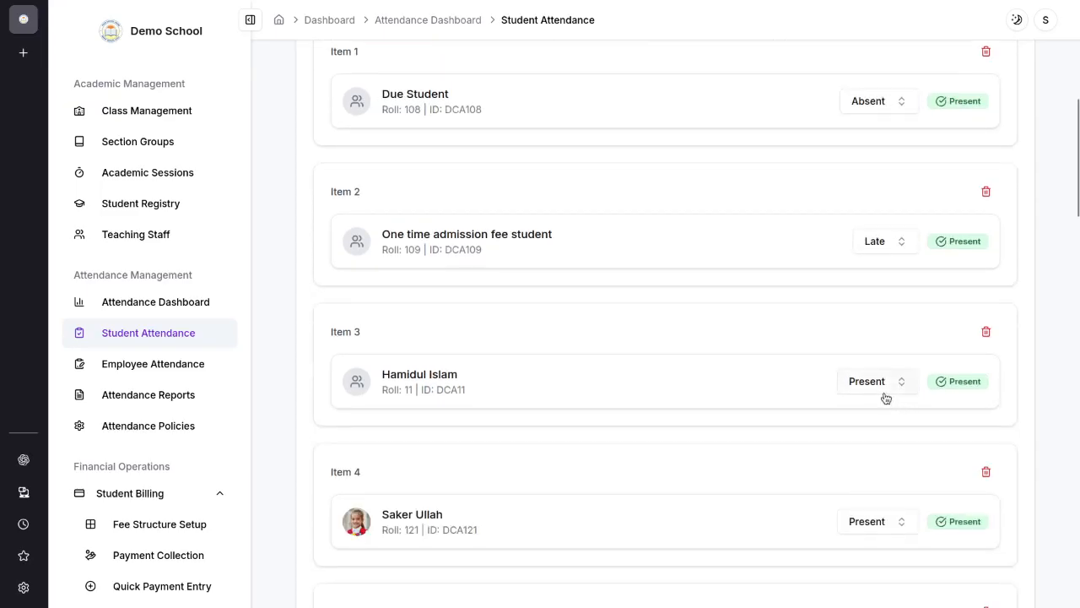
pyautogui.click(884, 392)
pyautogui.click(880, 280)
pyautogui.scroll(-3, 895, 354)
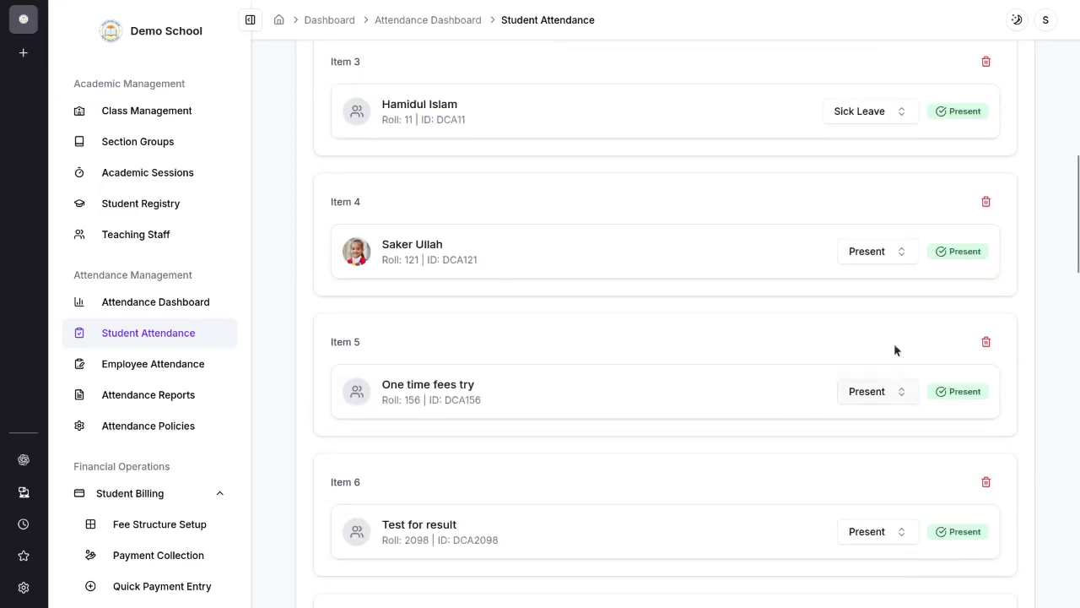
pyautogui.click(878, 251)
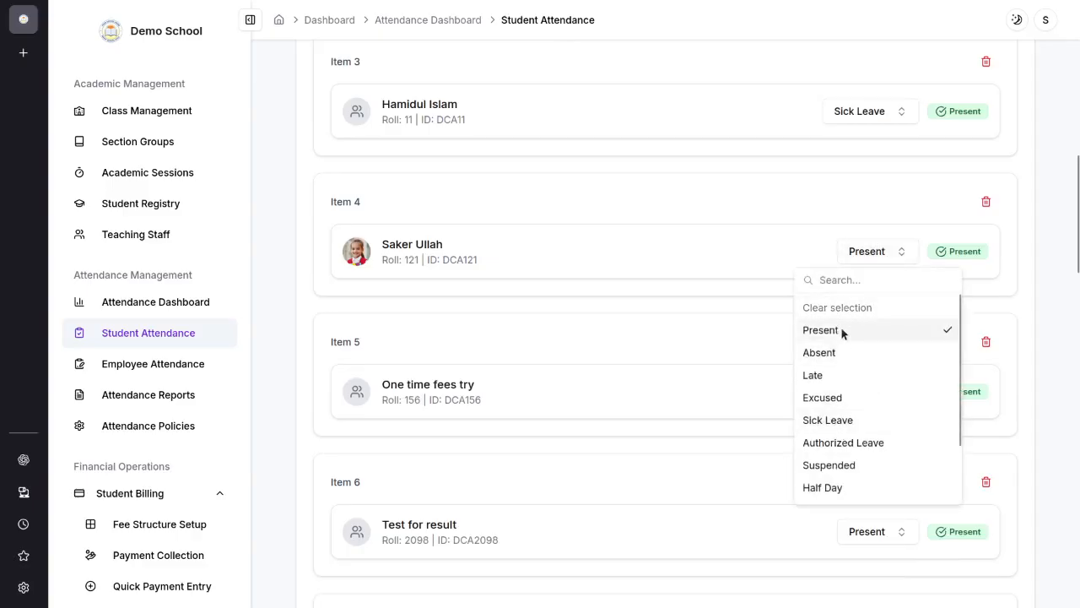
pyautogui.click(842, 329)
pyautogui.scroll(9, 873, 294)
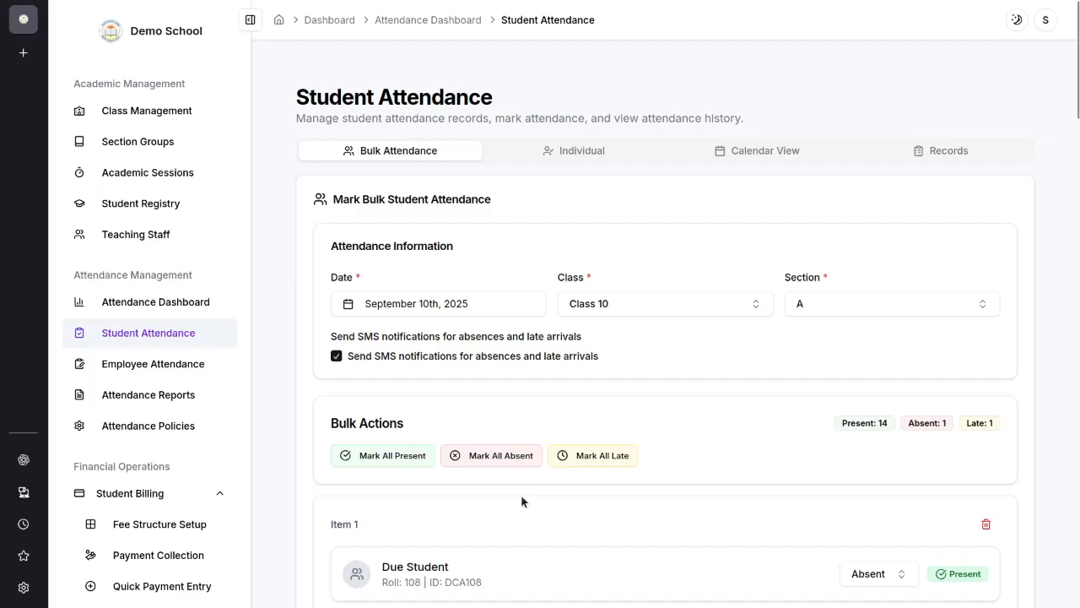
# Step: Mark all students present with the bulk action, and try marking them all absent
pyautogui.click(399, 465)
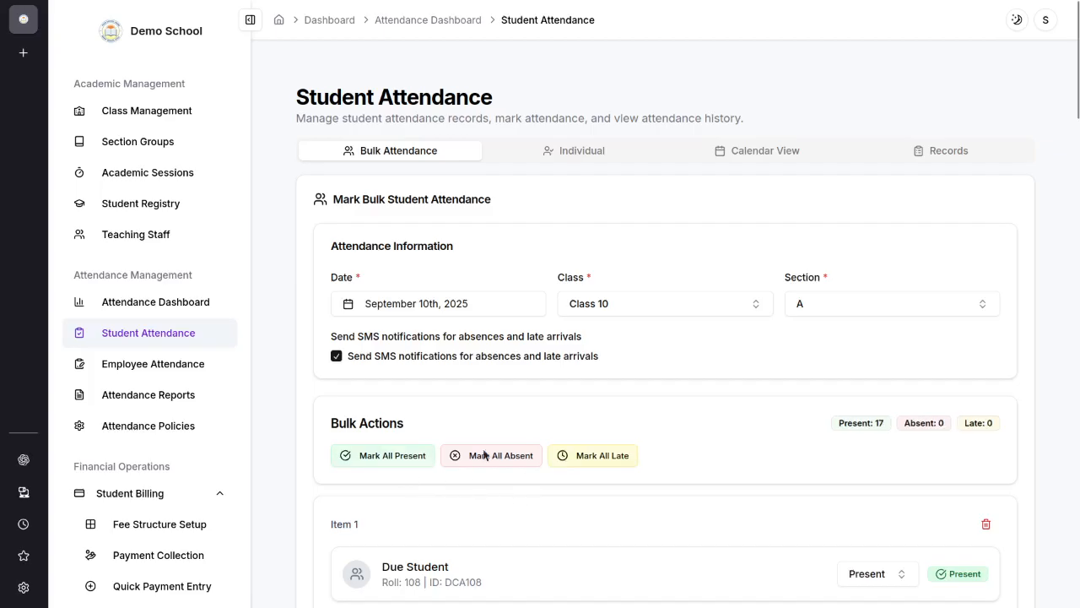
pyautogui.scroll(-3, 810, 448)
pyautogui.scroll(2, 813, 494)
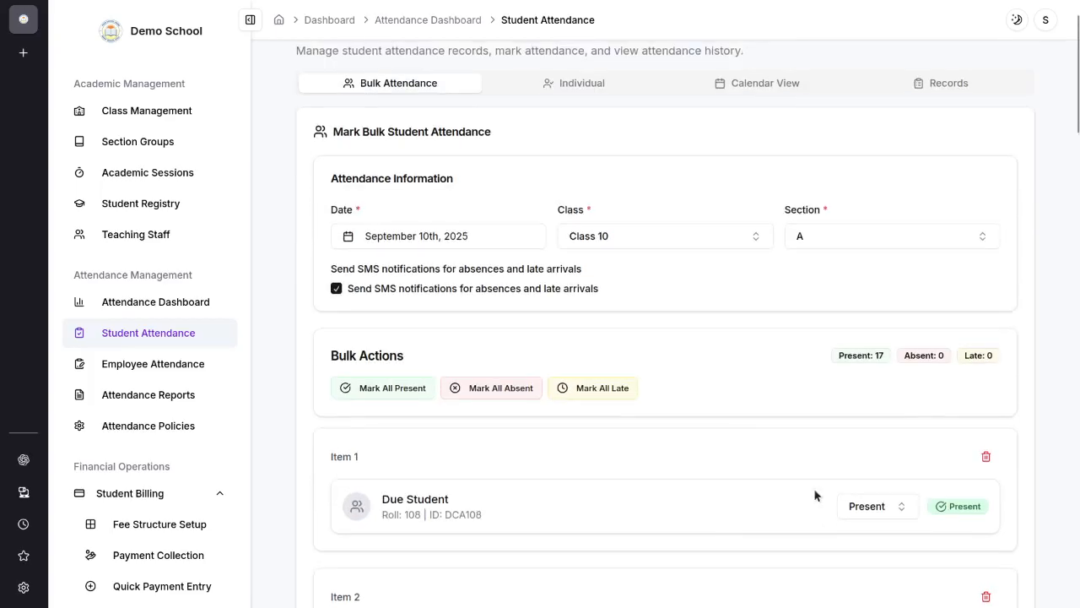
pyautogui.click(507, 393)
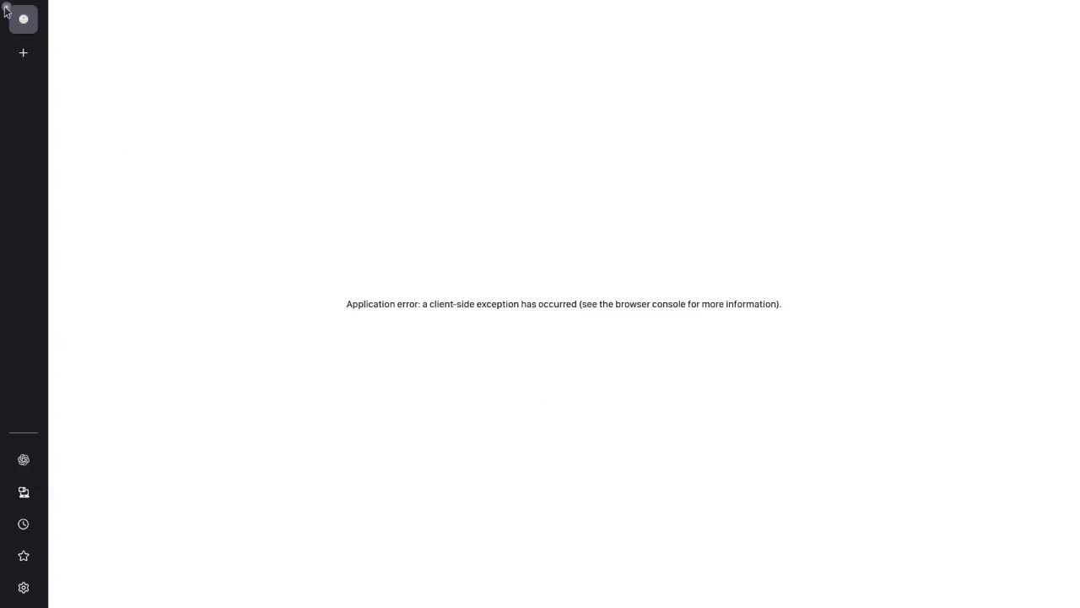
# Step: Reload the Student Attendance page, select Class 10 and section A again, and look through the listed students
pyautogui.moveTo(319, 5)
pyautogui.click(97, 17)
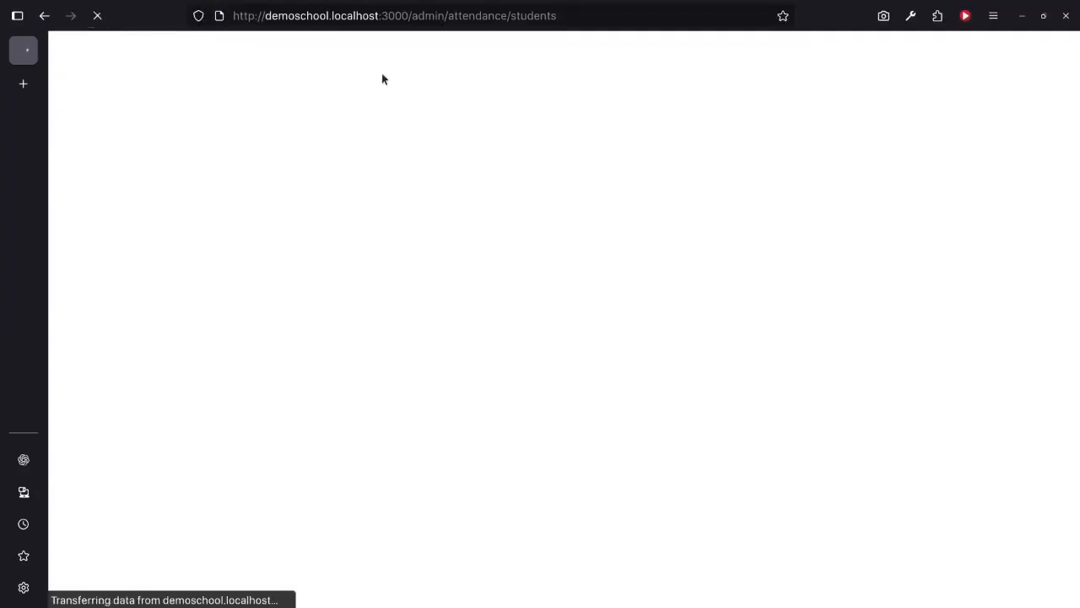
pyautogui.click(594, 305)
pyautogui.click(759, 340)
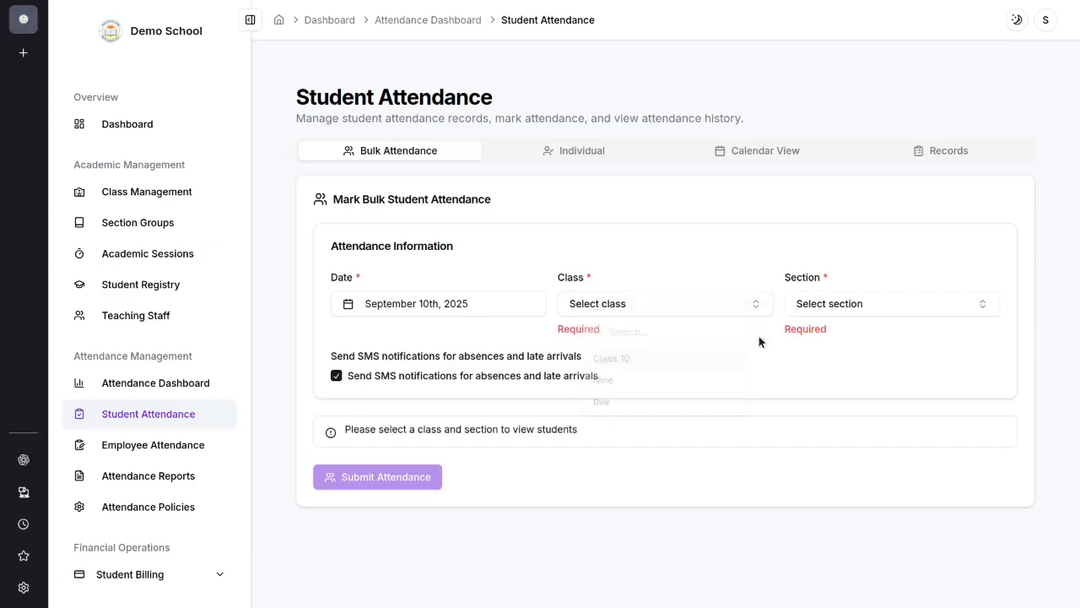
pyautogui.click(785, 312)
pyautogui.click(796, 361)
pyautogui.click(665, 303)
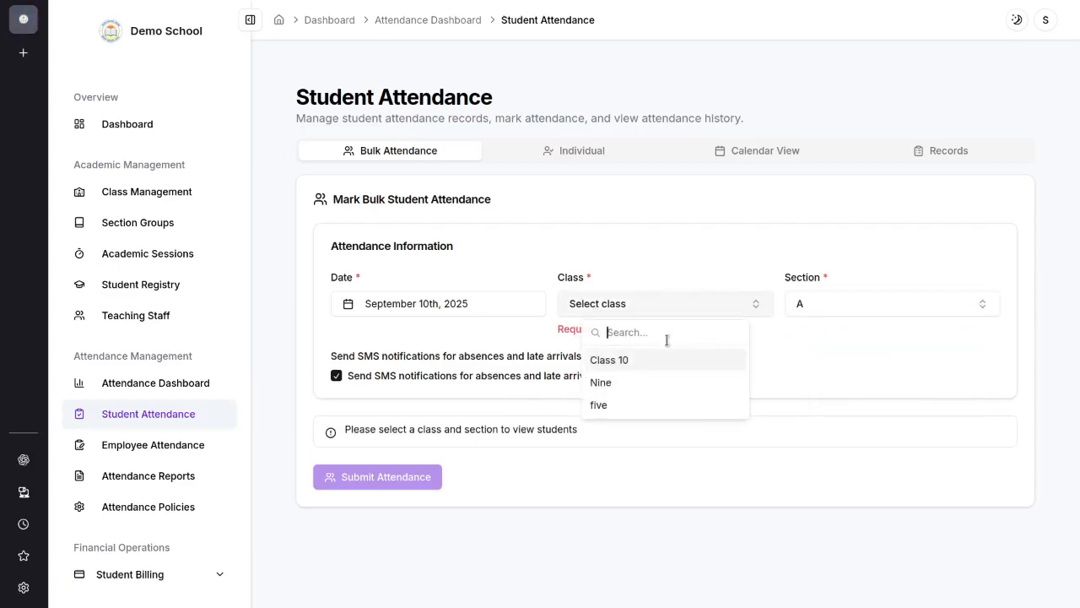
pyautogui.click(671, 360)
pyautogui.scroll(-1, 579, 470)
pyautogui.scroll(-5, 579, 469)
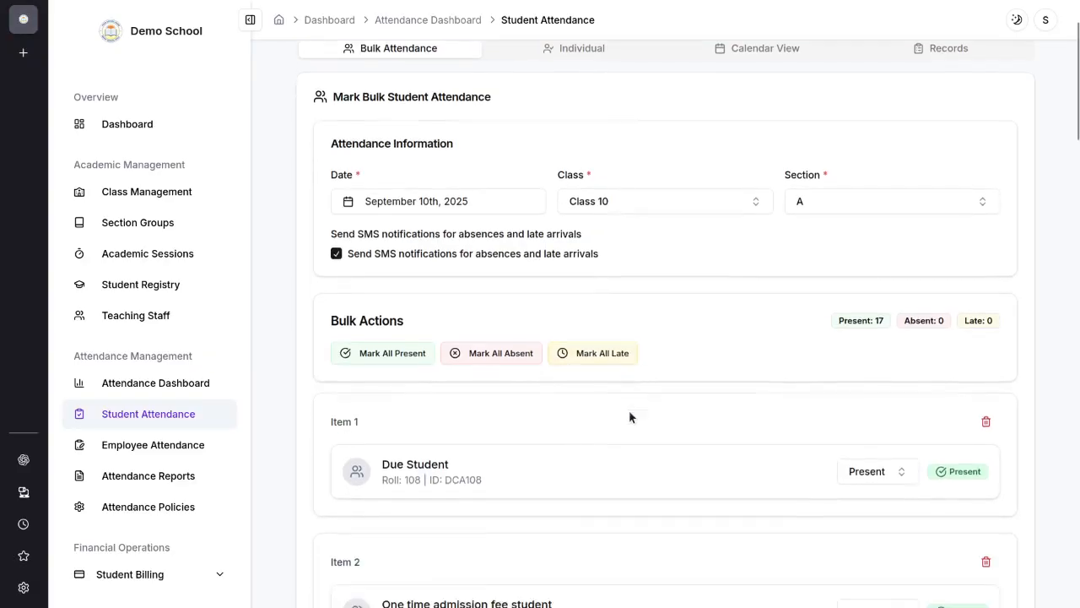
pyautogui.scroll(2, 884, 187)
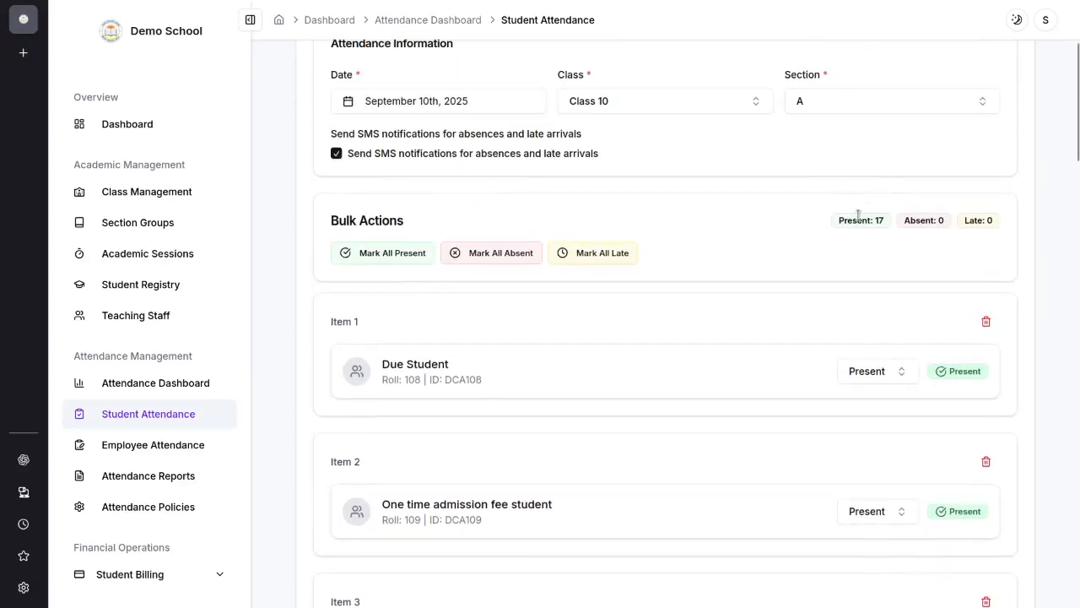
pyautogui.scroll(-2, 858, 214)
pyautogui.scroll(2, 917, 257)
pyautogui.scroll(-20, 574, 327)
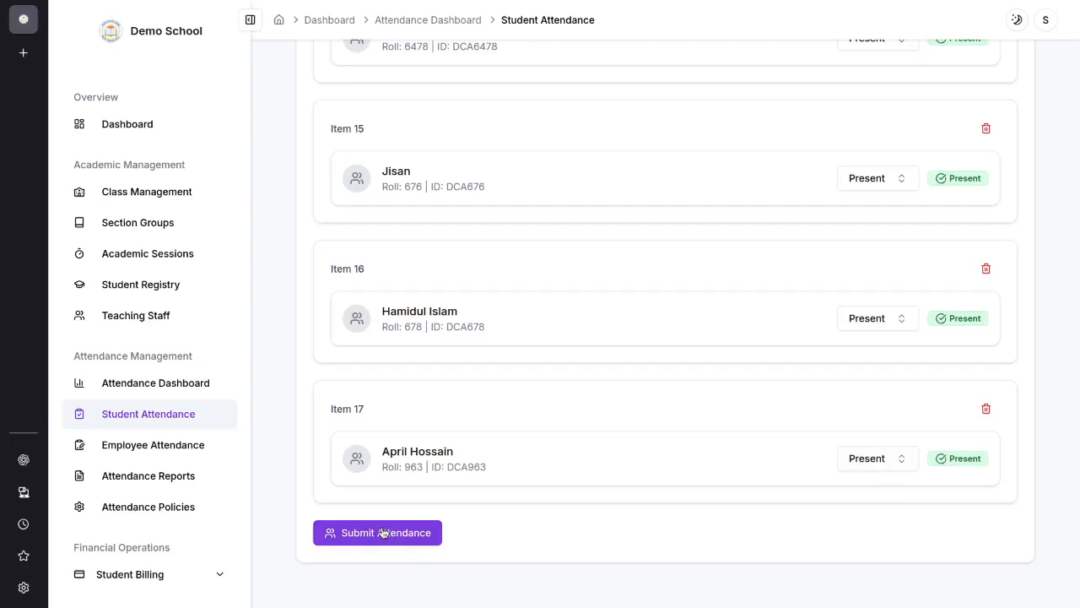
# Step: Examine the September 2025 employee attendance calendar and the attendance reports' quick analytics and data export options
pyautogui.click(154, 444)
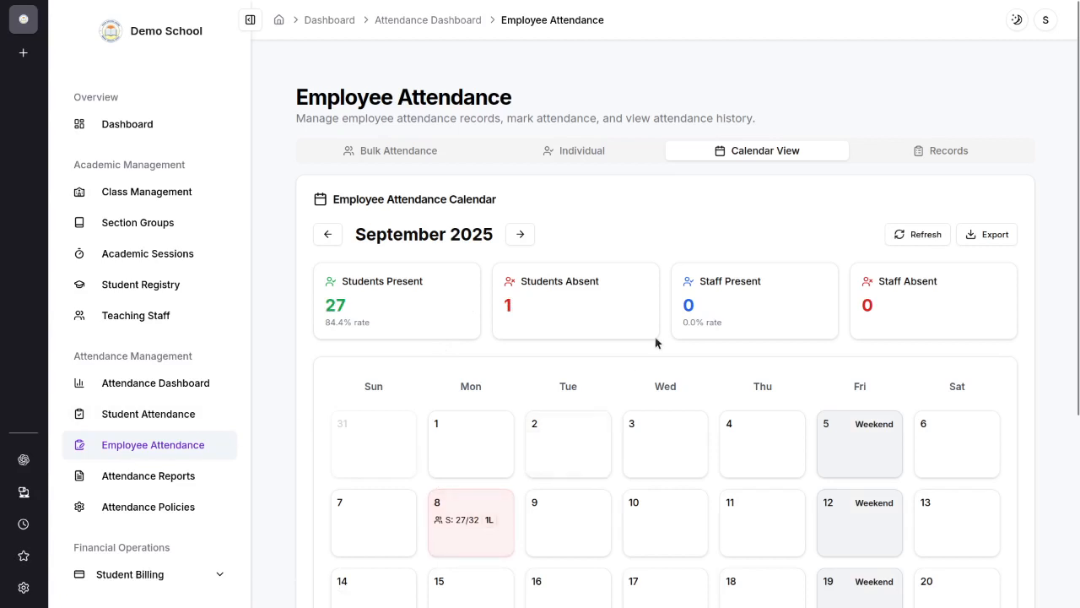
pyautogui.scroll(-2, 428, 335)
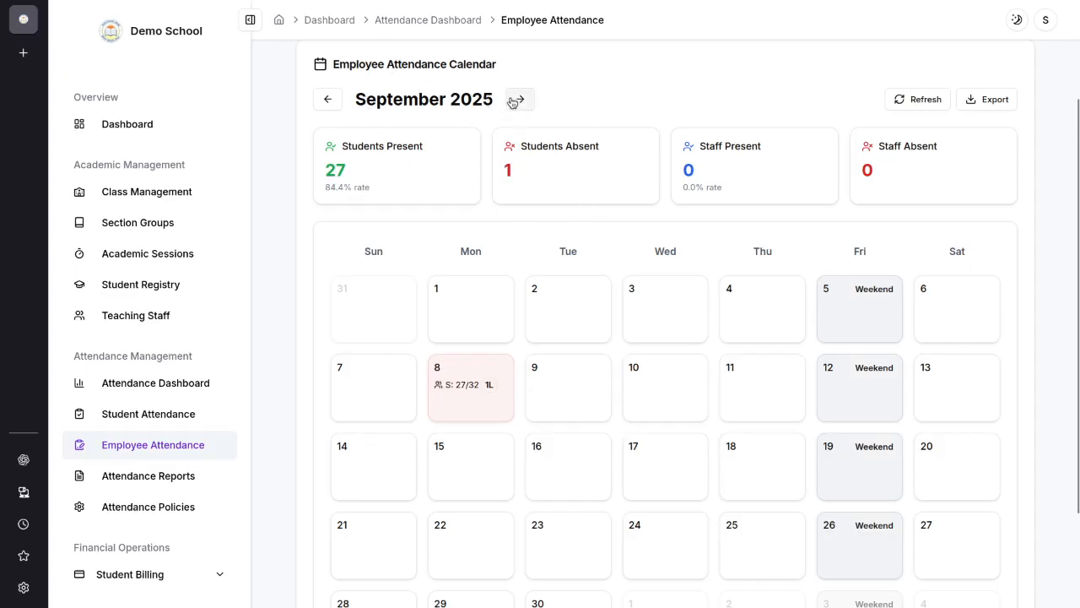
pyautogui.click(123, 477)
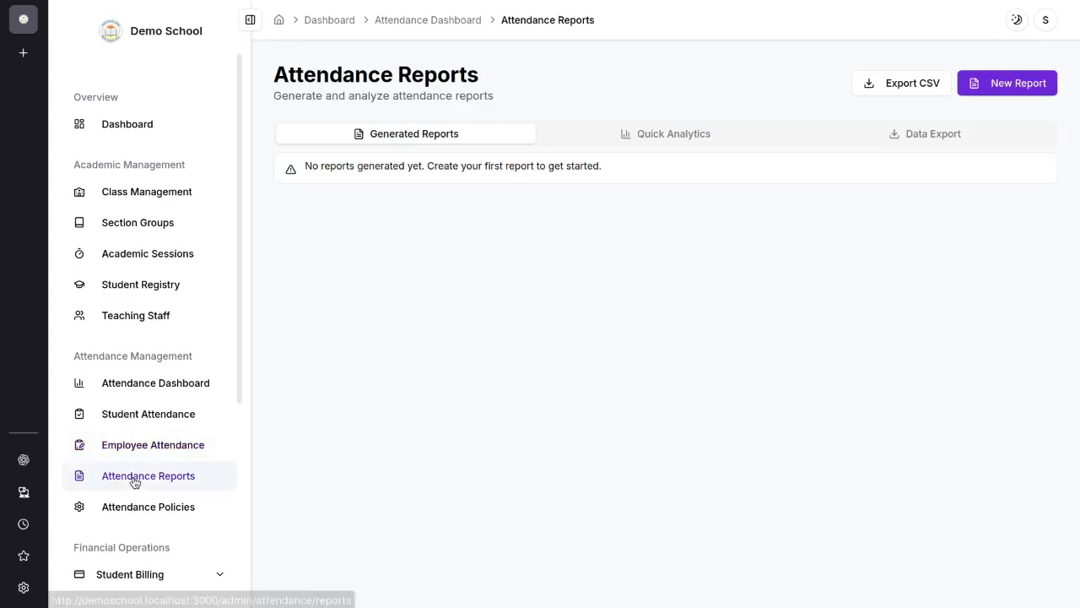
pyautogui.click(642, 135)
pyautogui.click(921, 139)
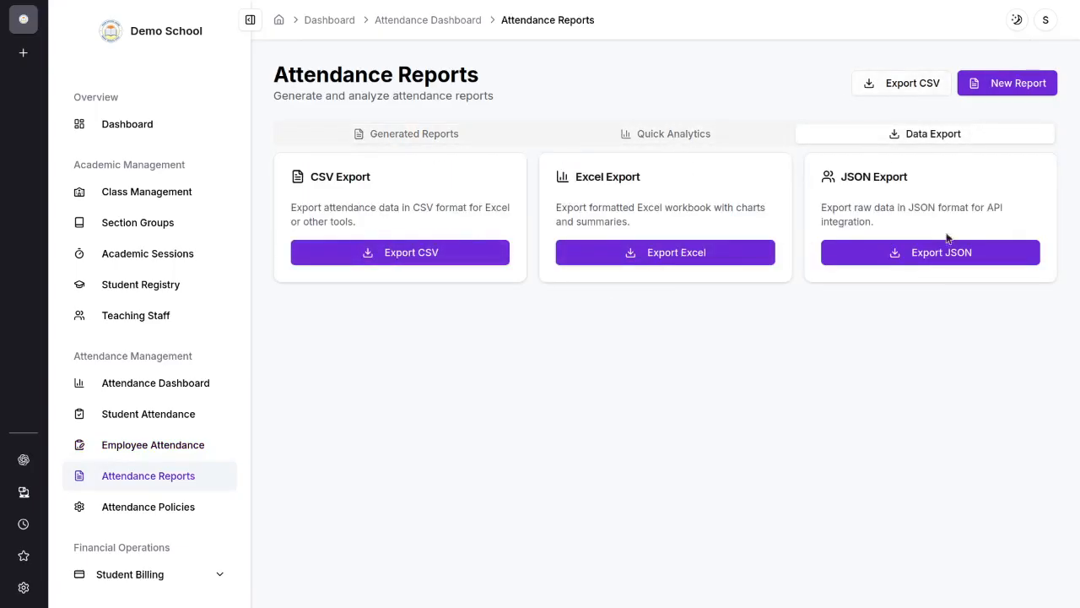
# Step: Start a new attendance policy titled "att 2025", leaving its description empty
pyautogui.click(188, 508)
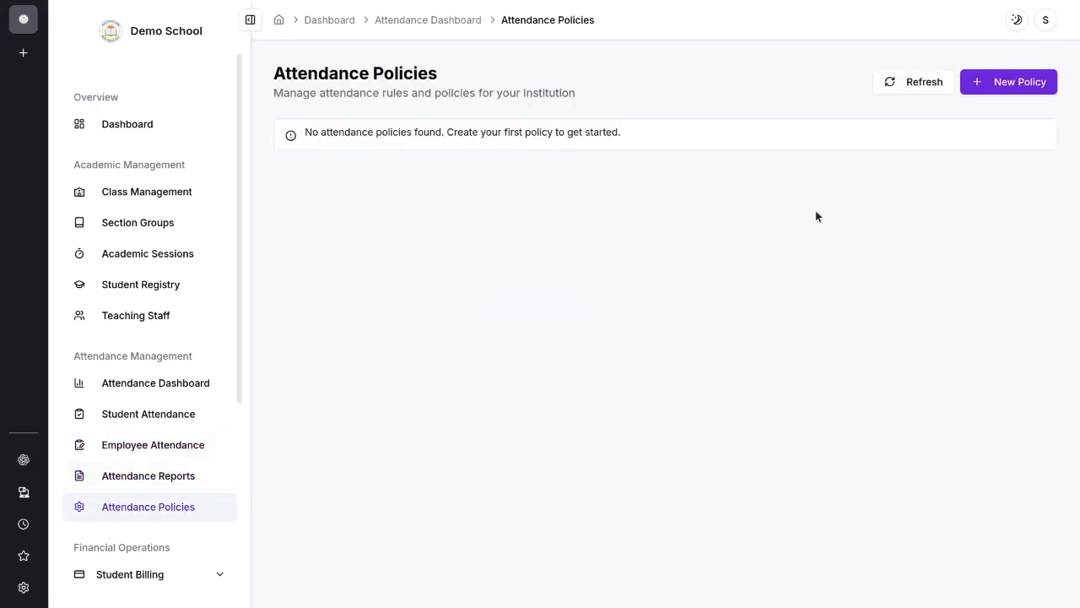
pyautogui.click(996, 92)
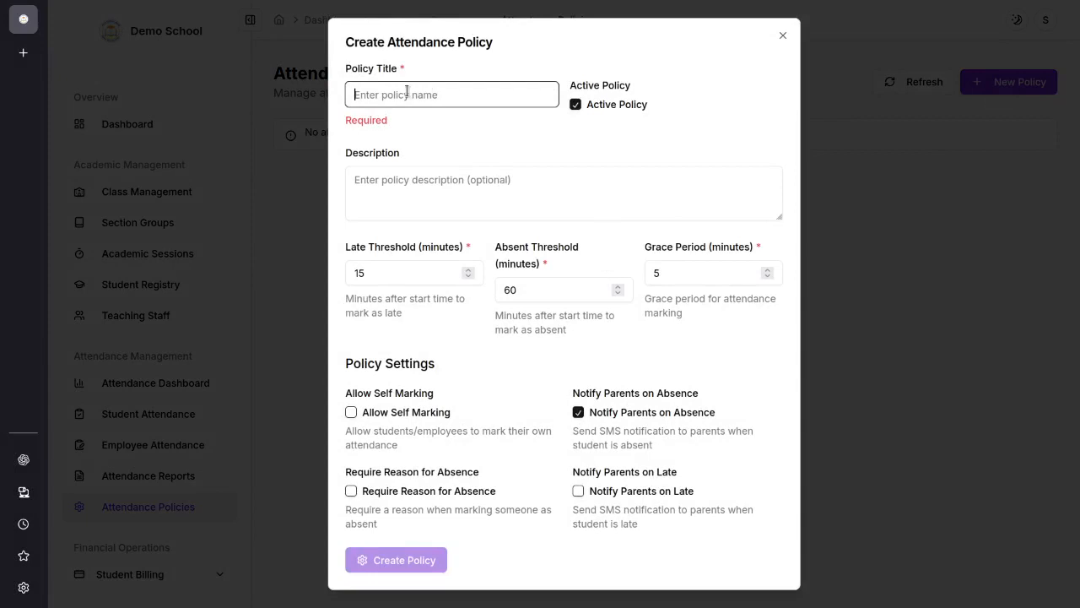
pyautogui.write('att 2025')
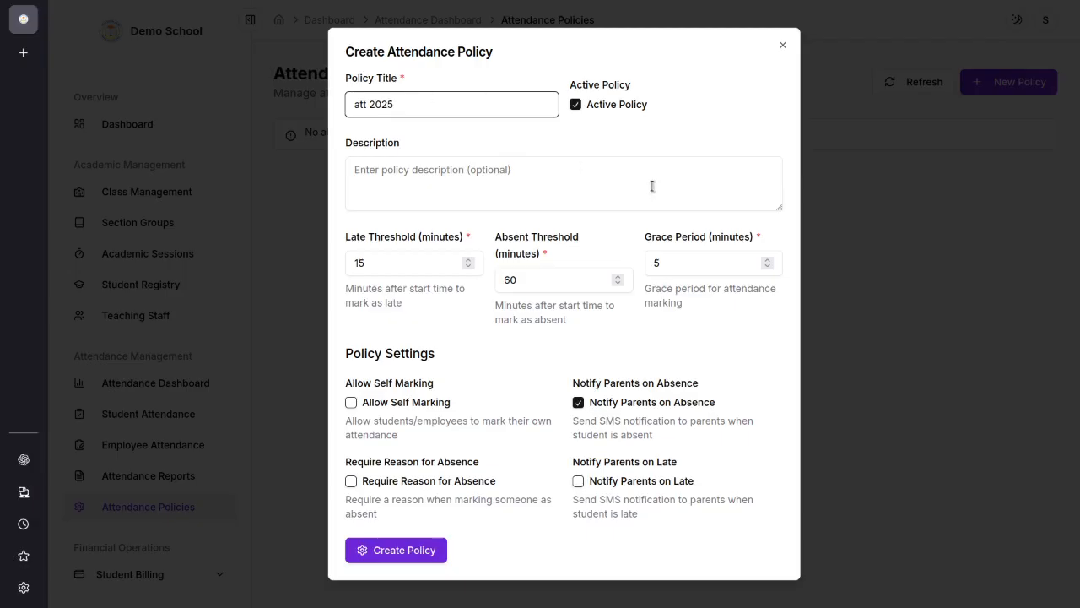
pyautogui.click(575, 182)
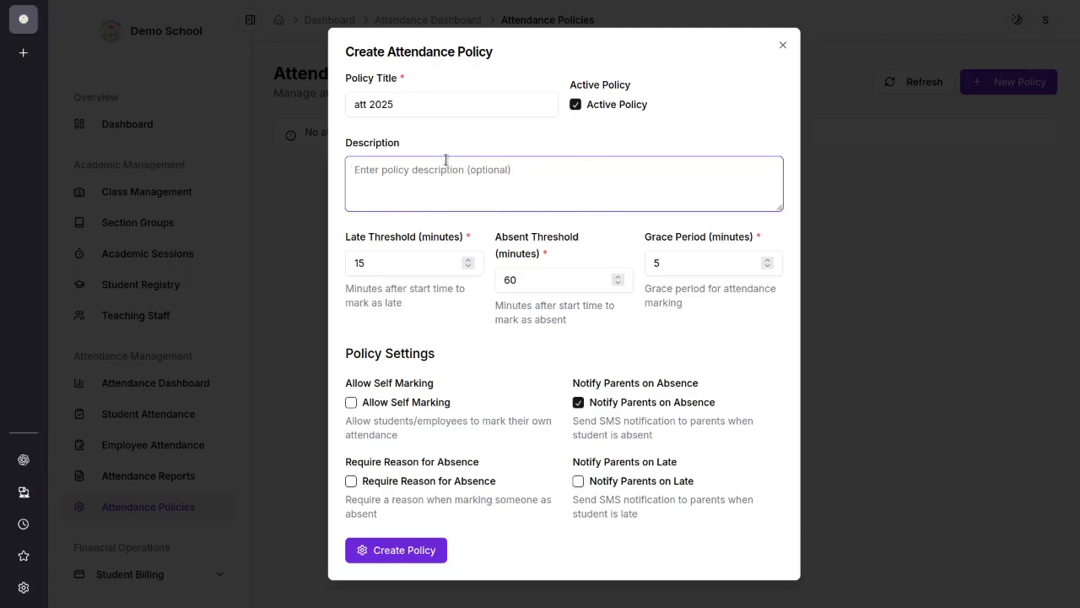
# Step: Review the late threshold, absent threshold and grace period fields of the new attendance policy
pyautogui.moveTo(398, 260); pyautogui.dragTo(349, 256)
pyautogui.click(389, 265)
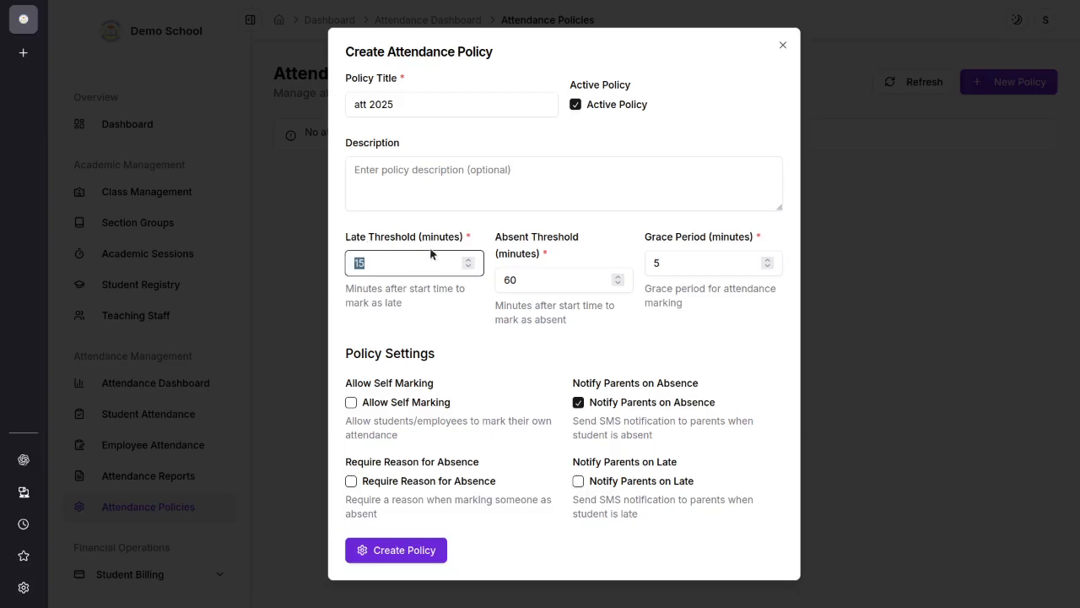
pyautogui.moveTo(431, 264); pyautogui.dragTo(335, 262)
pyautogui.moveTo(395, 265); pyautogui.dragTo(413, 242)
pyautogui.click(570, 263)
pyautogui.moveTo(550, 280); pyautogui.dragTo(486, 277)
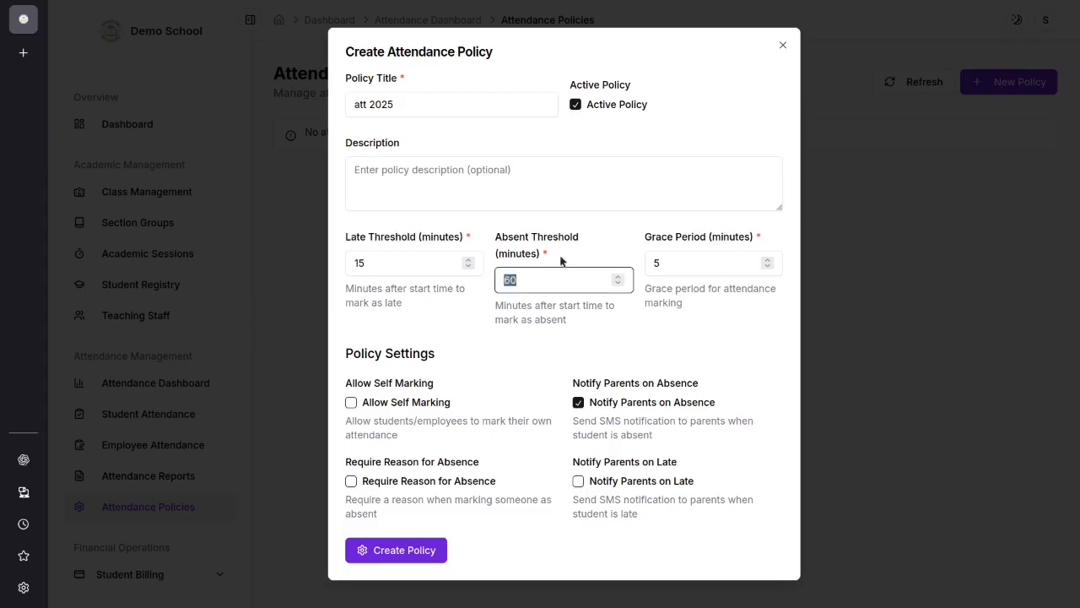
pyautogui.click(582, 243)
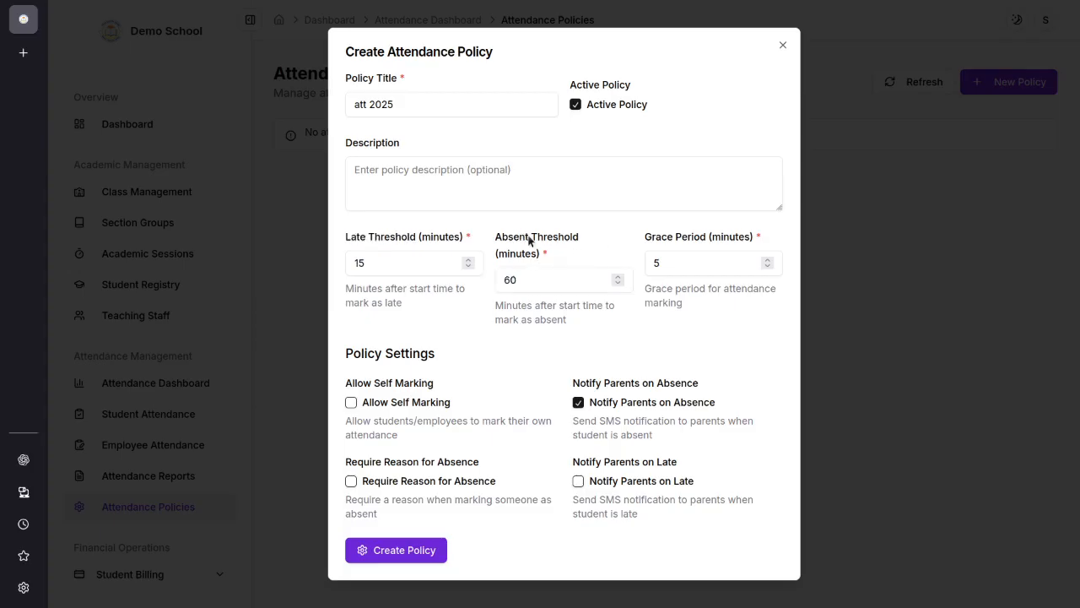
pyautogui.moveTo(528, 237); pyautogui.dragTo(463, 237)
pyautogui.click(617, 264)
pyautogui.moveTo(675, 267); pyautogui.dragTo(636, 268)
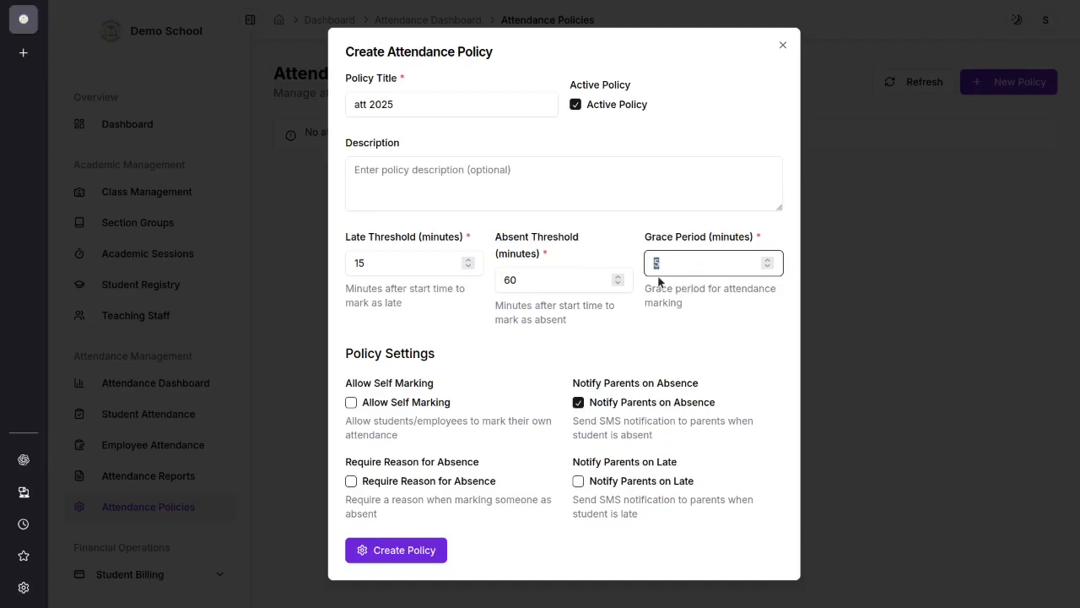
pyautogui.click(686, 262)
pyautogui.moveTo(692, 262); pyautogui.dragTo(527, 267)
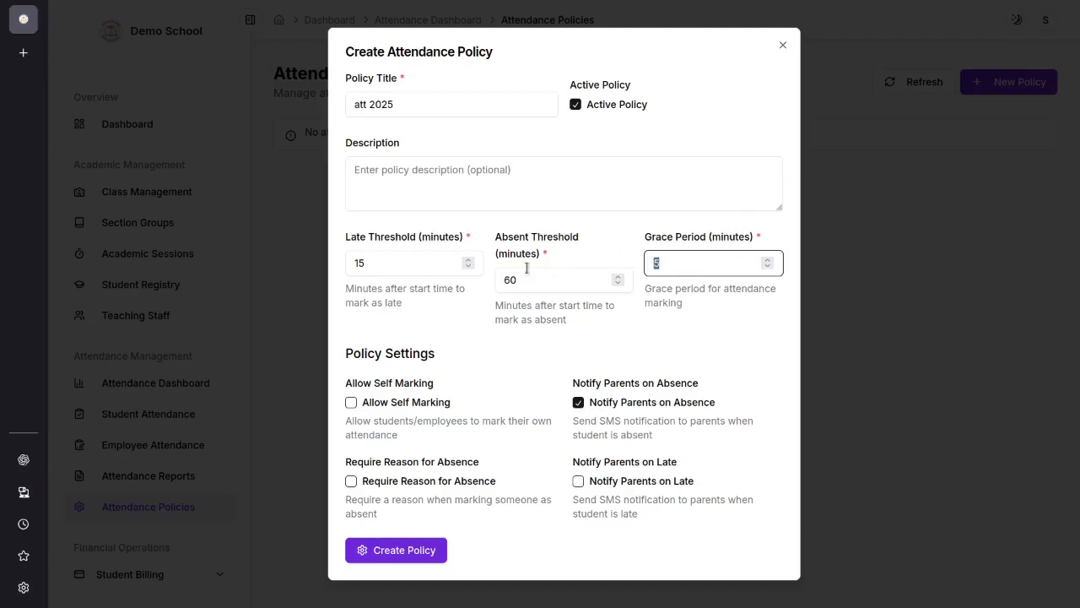
pyautogui.click(699, 299)
pyautogui.moveTo(667, 266); pyautogui.dragTo(644, 266)
pyautogui.click(684, 303)
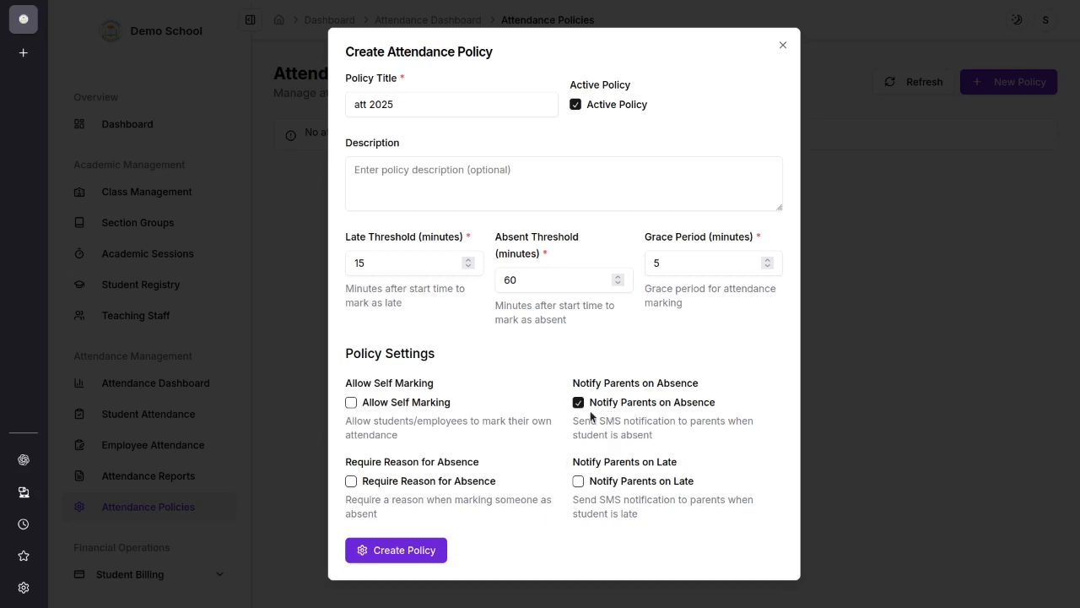
# Step: Review the parent notification and absence reason settings of the new attendance policy, and close the form without creating it
pyautogui.moveTo(574, 421); pyautogui.dragTo(648, 433)
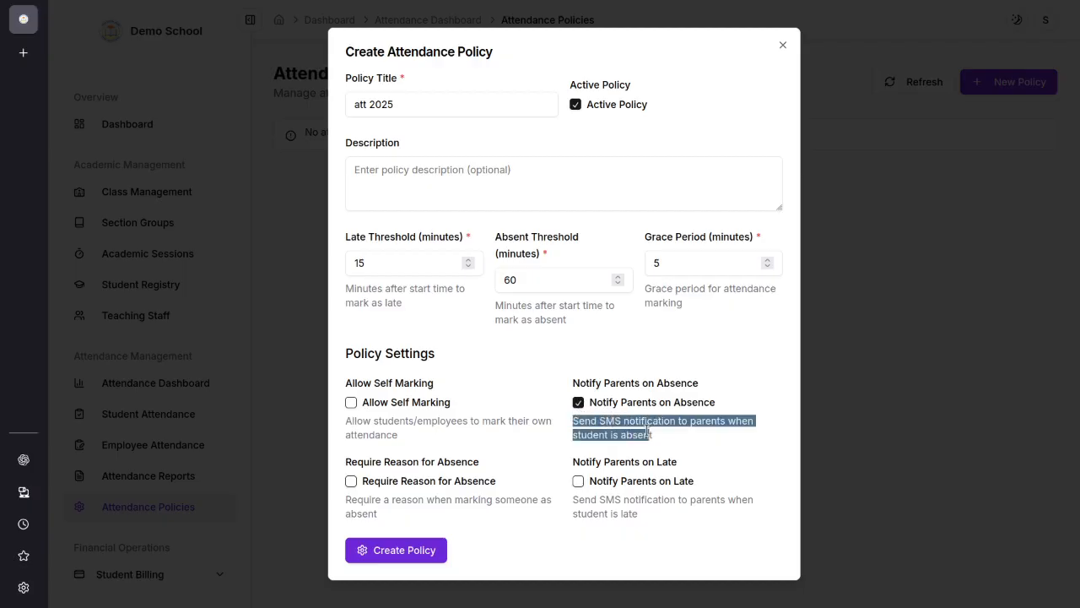
pyautogui.click(729, 398)
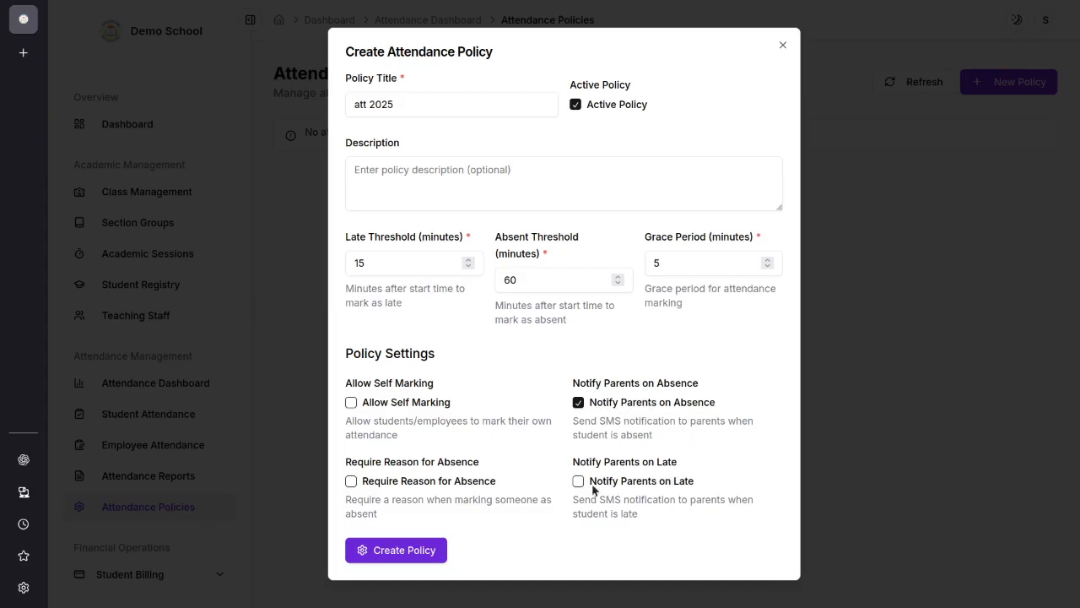
pyautogui.moveTo(569, 461); pyautogui.dragTo(681, 460)
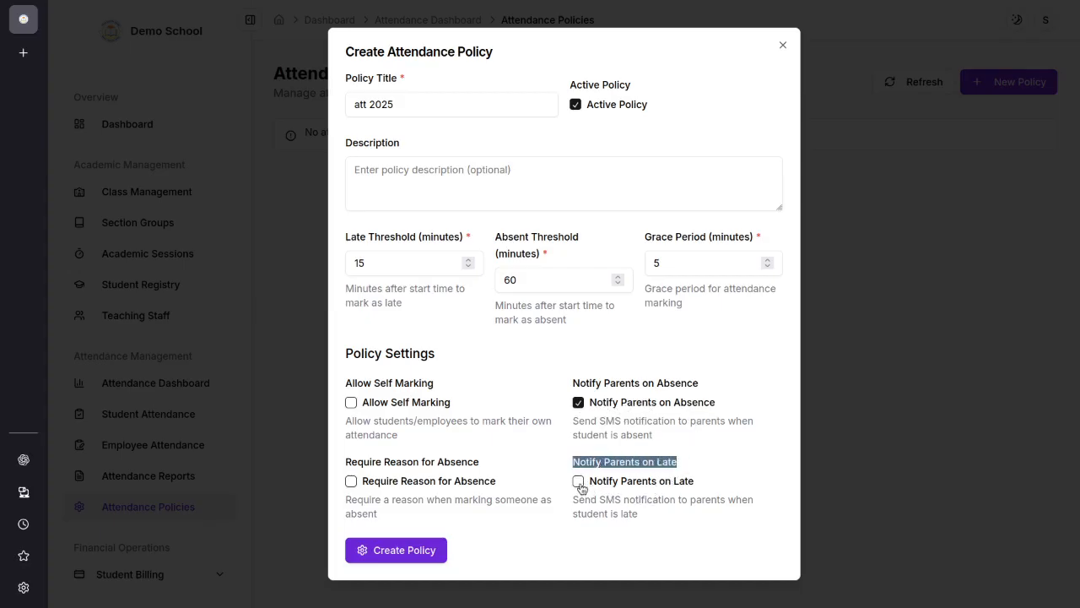
pyautogui.click(603, 496)
pyautogui.moveTo(393, 464); pyautogui.dragTo(490, 463)
pyautogui.click(411, 478)
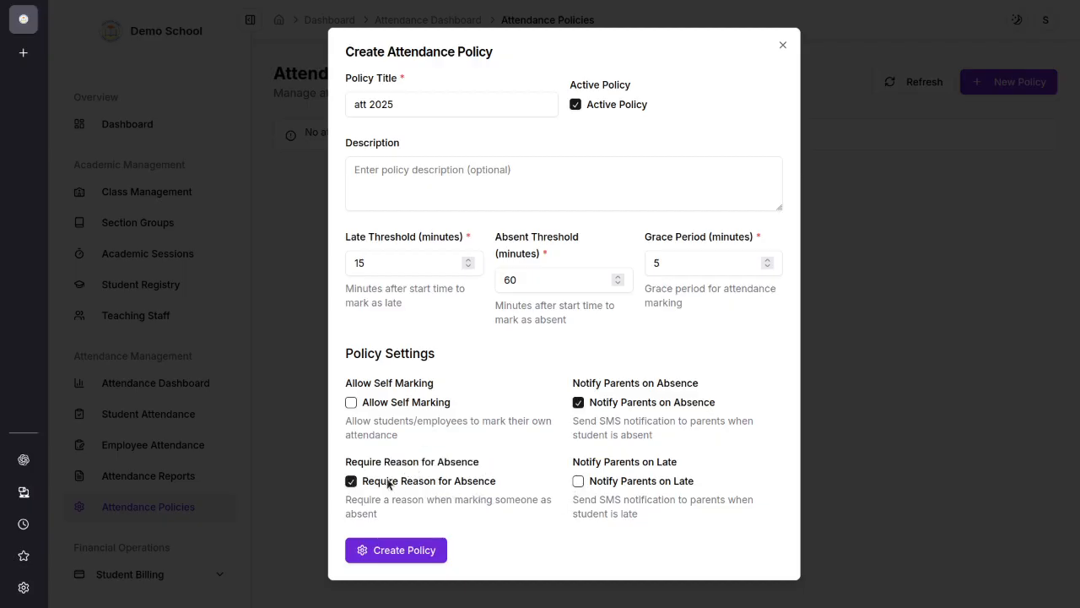
pyautogui.click(384, 482)
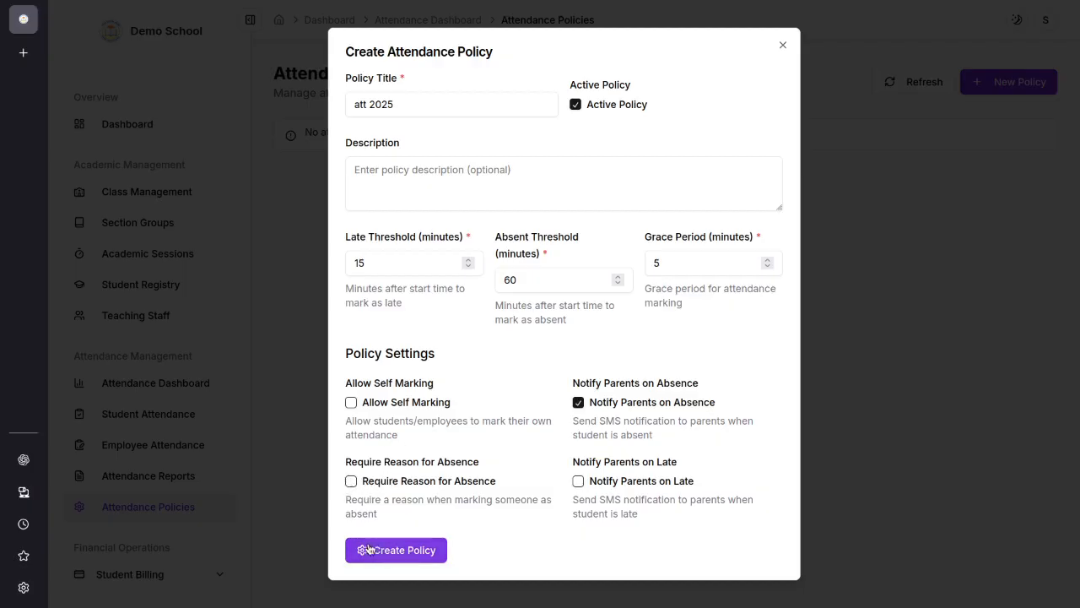
pyautogui.click(782, 49)
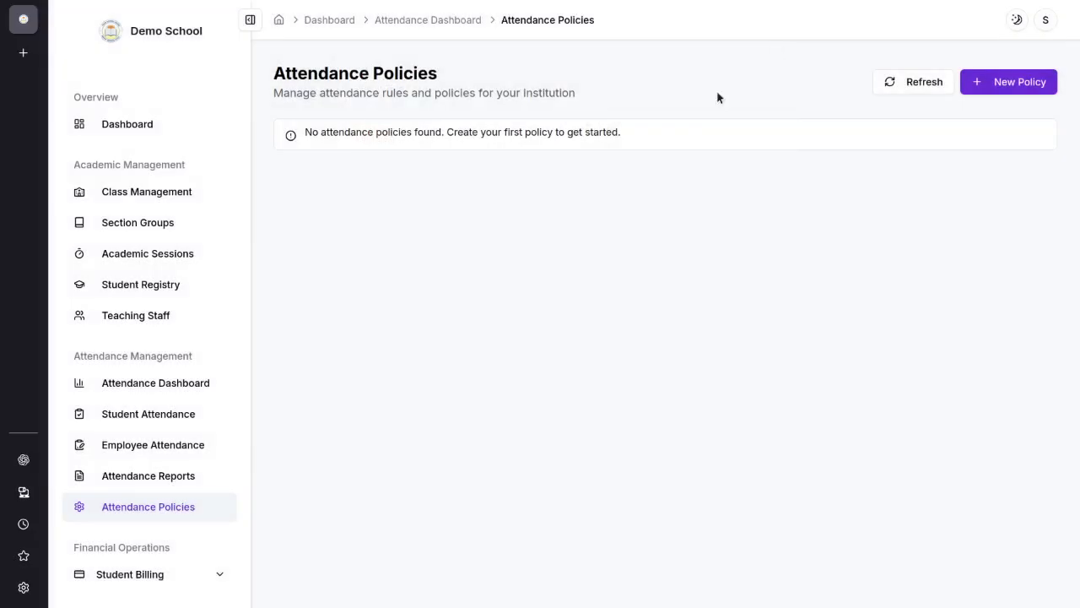
# Step: Open the student payment collection page and select Class 10, section A and a student from the list
pyautogui.scroll(-3, 169, 405)
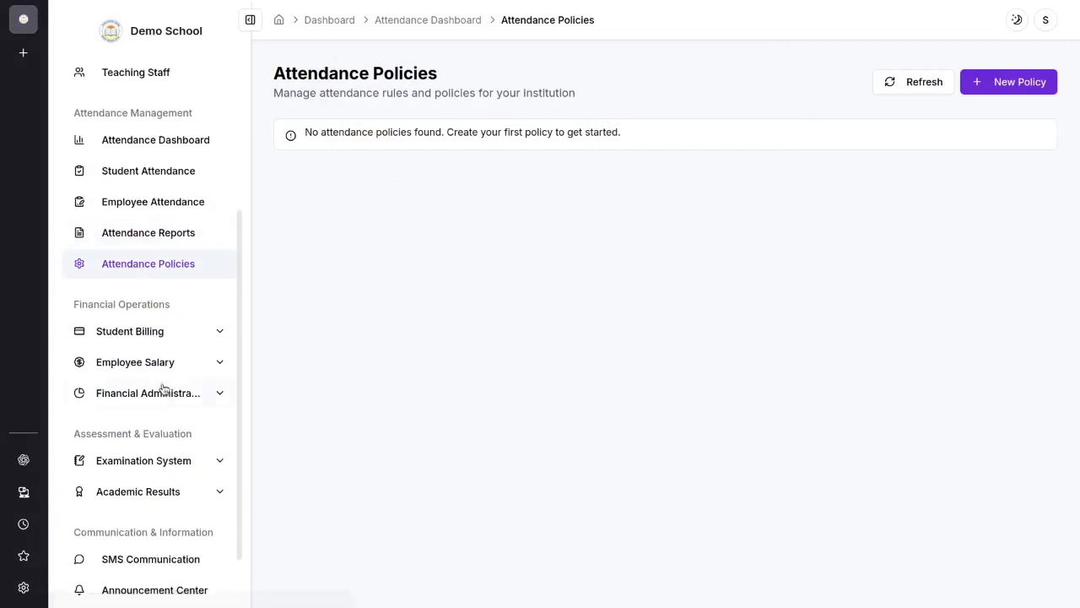
pyautogui.click(130, 334)
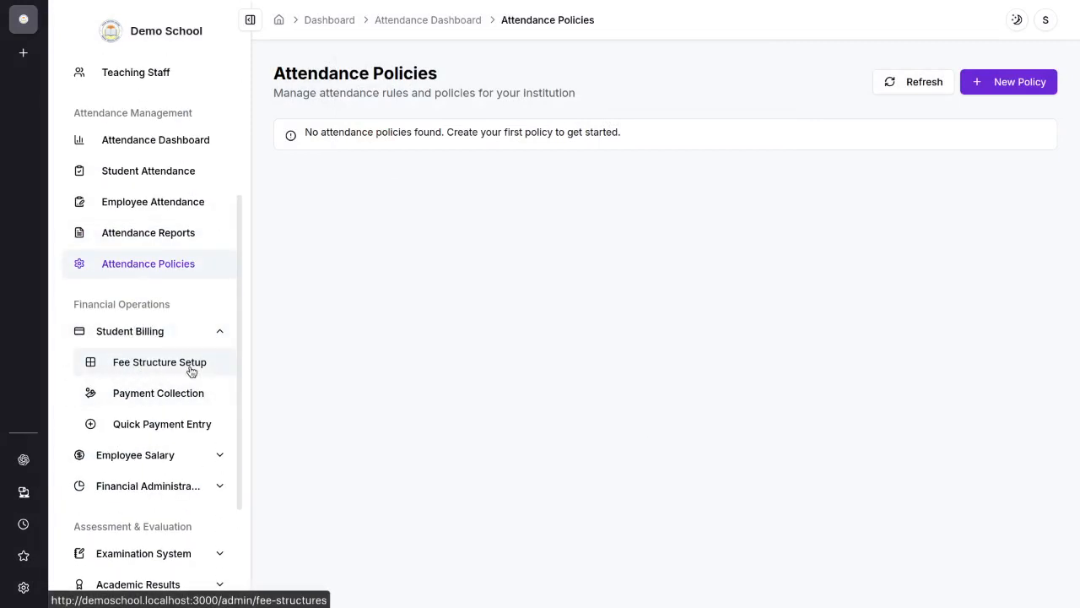
pyautogui.click(162, 400)
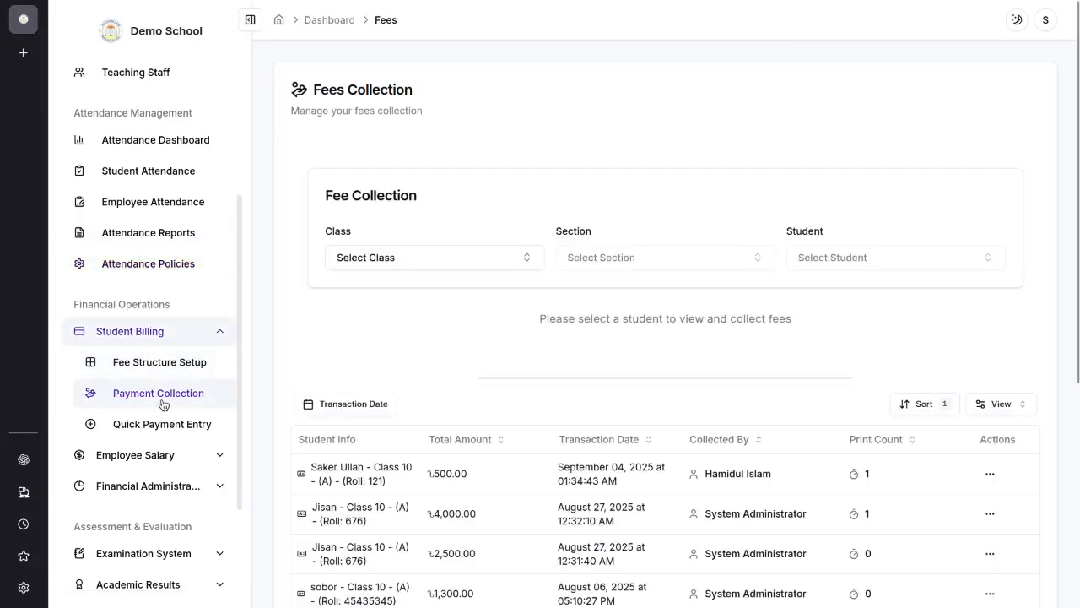
pyautogui.click(478, 258)
pyautogui.click(445, 311)
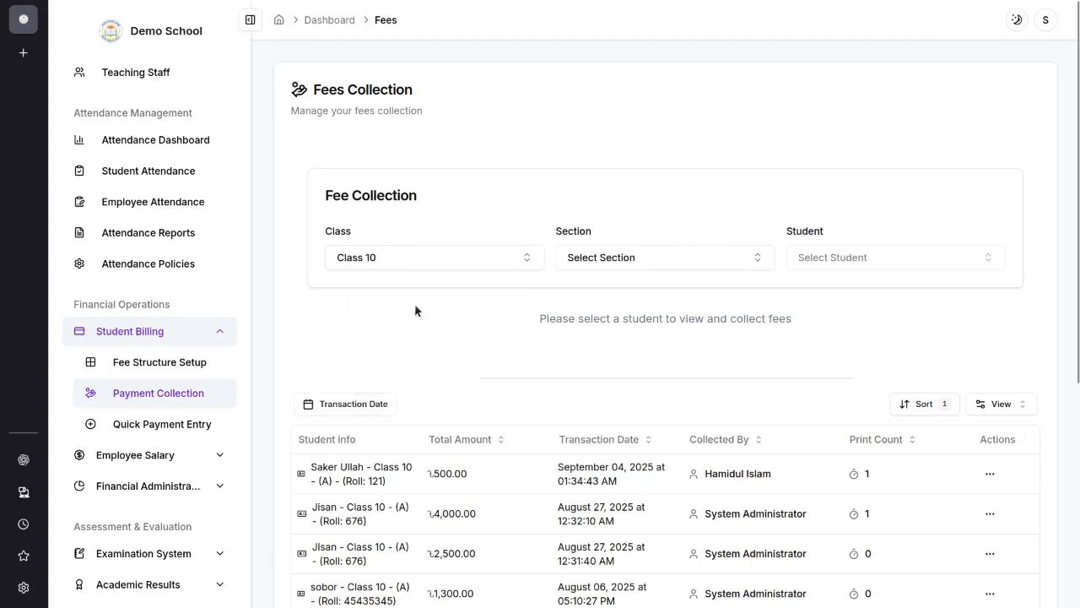
pyautogui.click(691, 262)
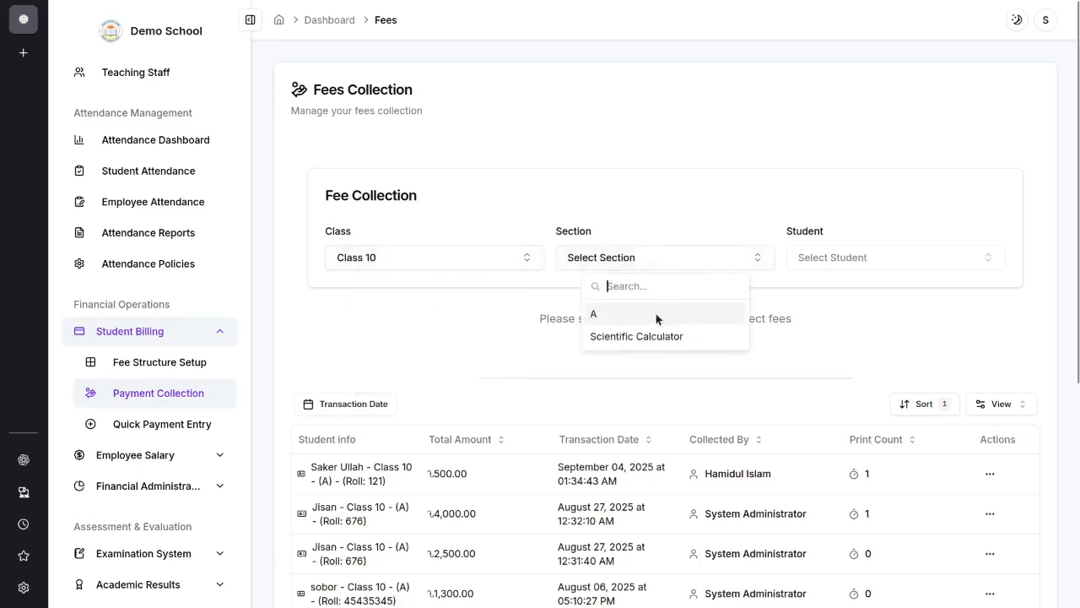
pyautogui.click(594, 313)
pyautogui.click(896, 263)
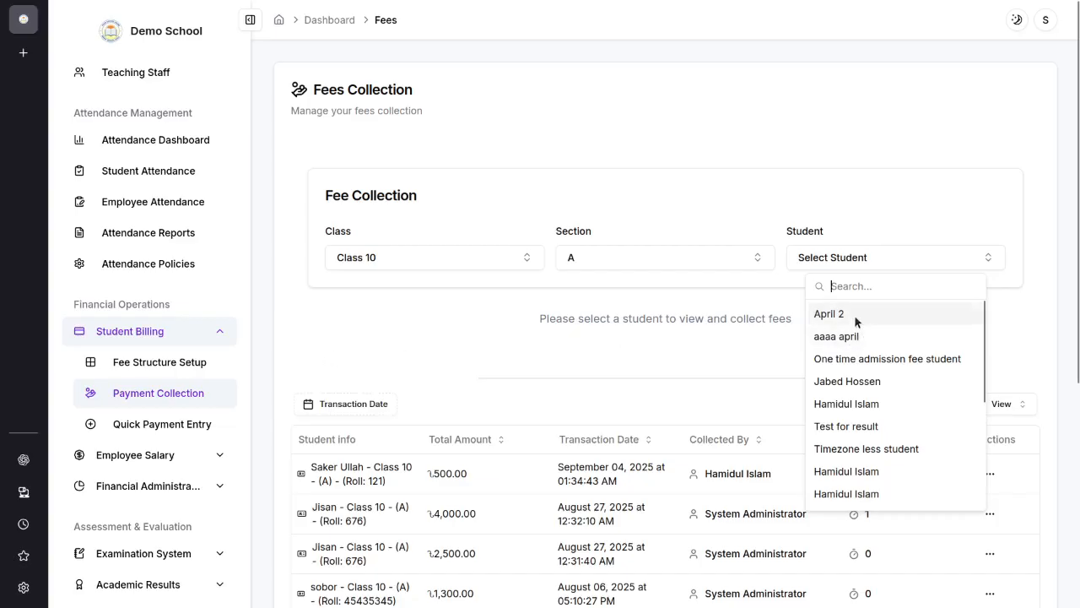
pyautogui.scroll(-2, 895, 464)
pyautogui.scroll(-2, 884, 446)
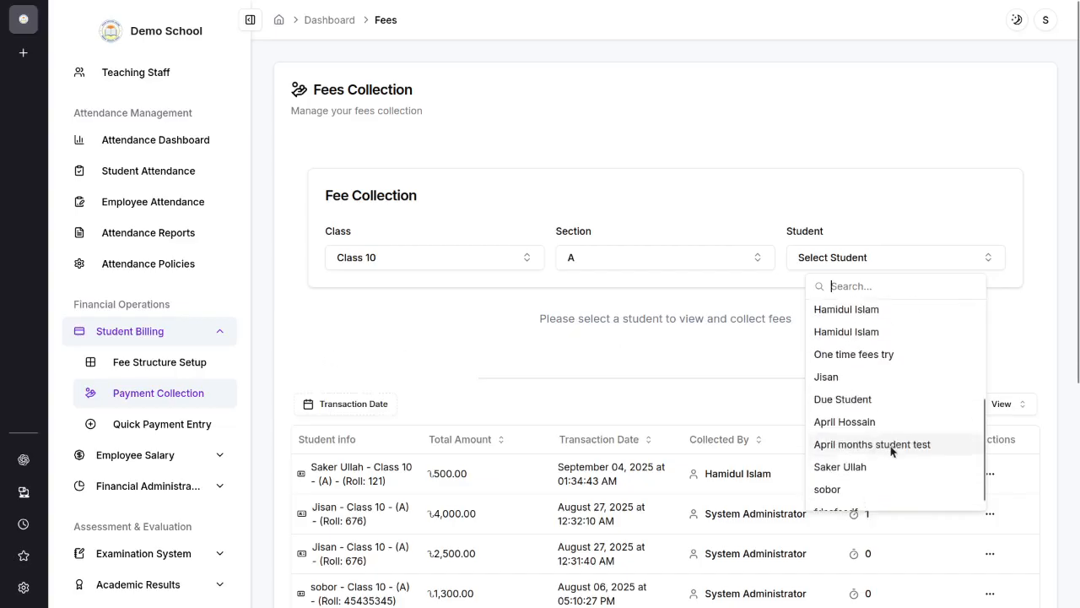
pyautogui.click(867, 379)
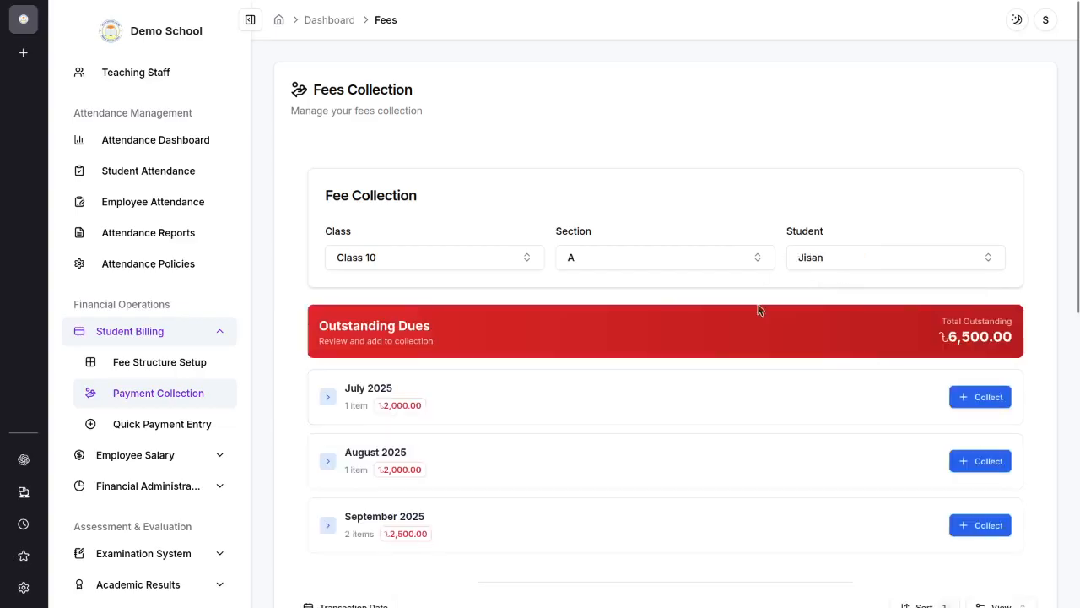
# Step: Examine the selected student's total outstanding dues and the monthly amounts owed
pyautogui.scroll(-2, 657, 411)
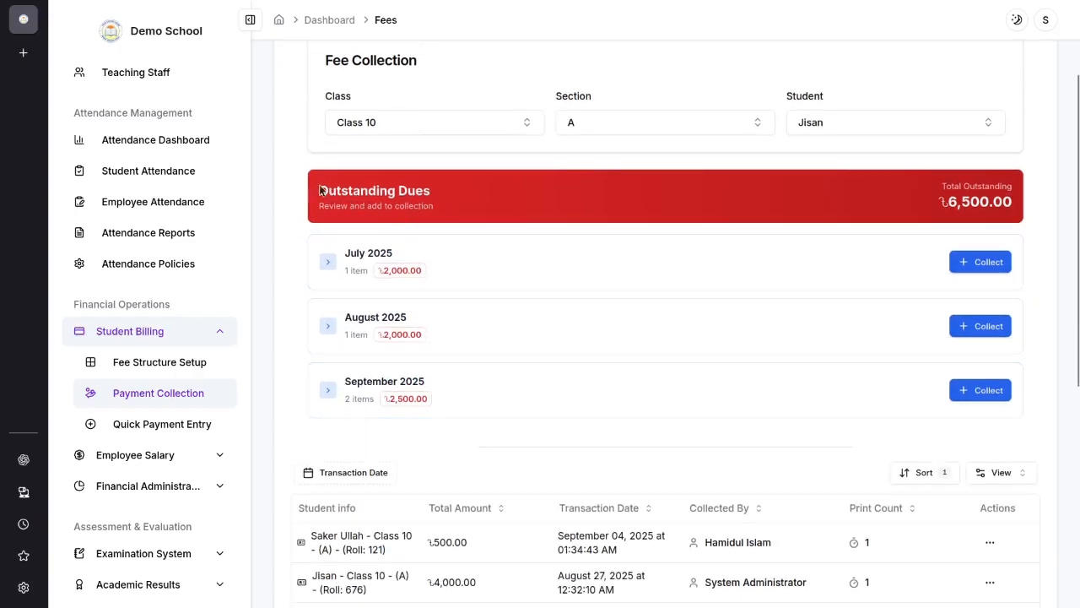
pyautogui.moveTo(317, 187); pyautogui.dragTo(1026, 213)
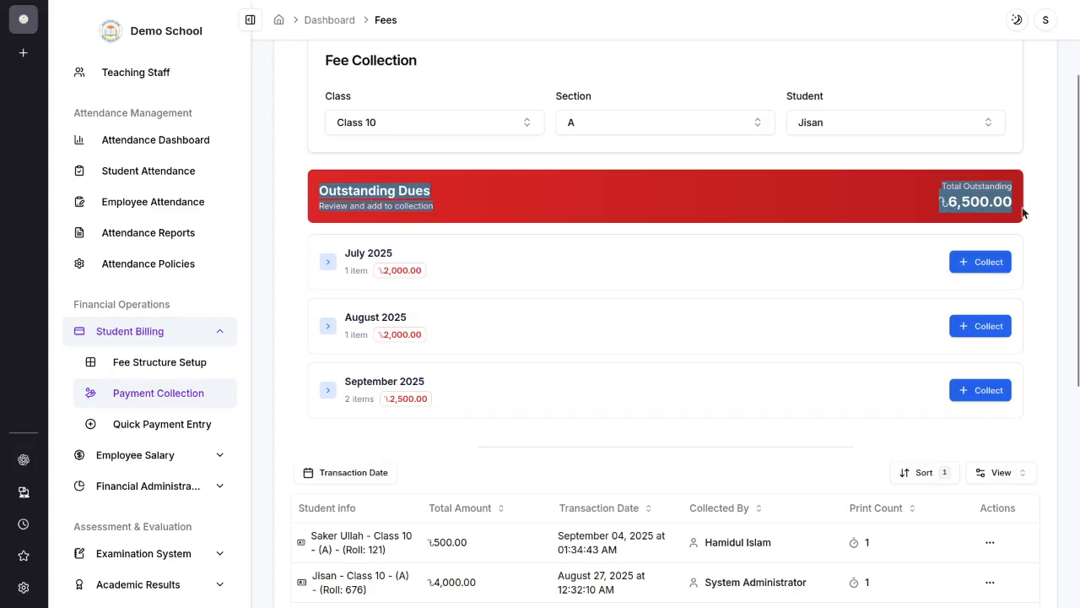
pyautogui.click(949, 202)
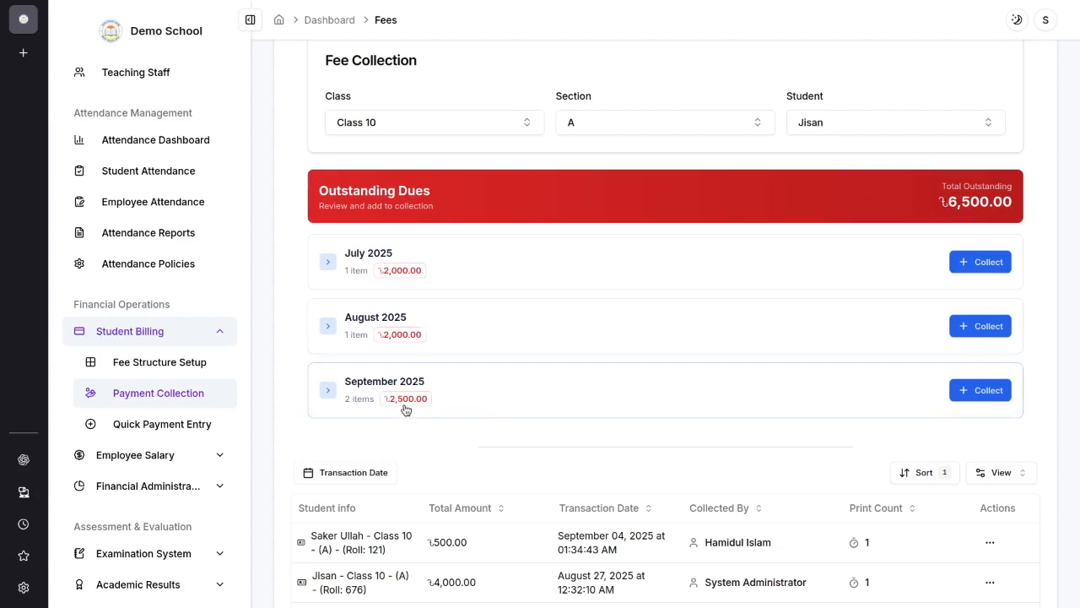
# Step: Add the September, August and July 2025 dues to the student's fee collection
pyautogui.click(981, 398)
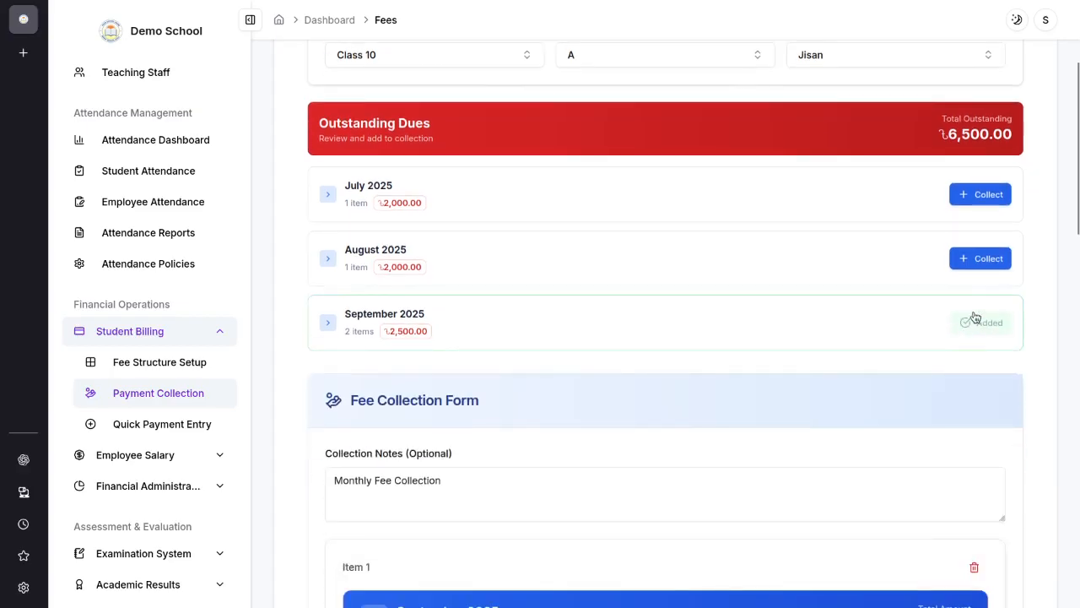
pyautogui.click(985, 259)
pyautogui.click(994, 203)
# Step: Examine the fee collection form's items for each month, including their fee amounts, percentage options and account fields
pyautogui.scroll(-4, 954, 321)
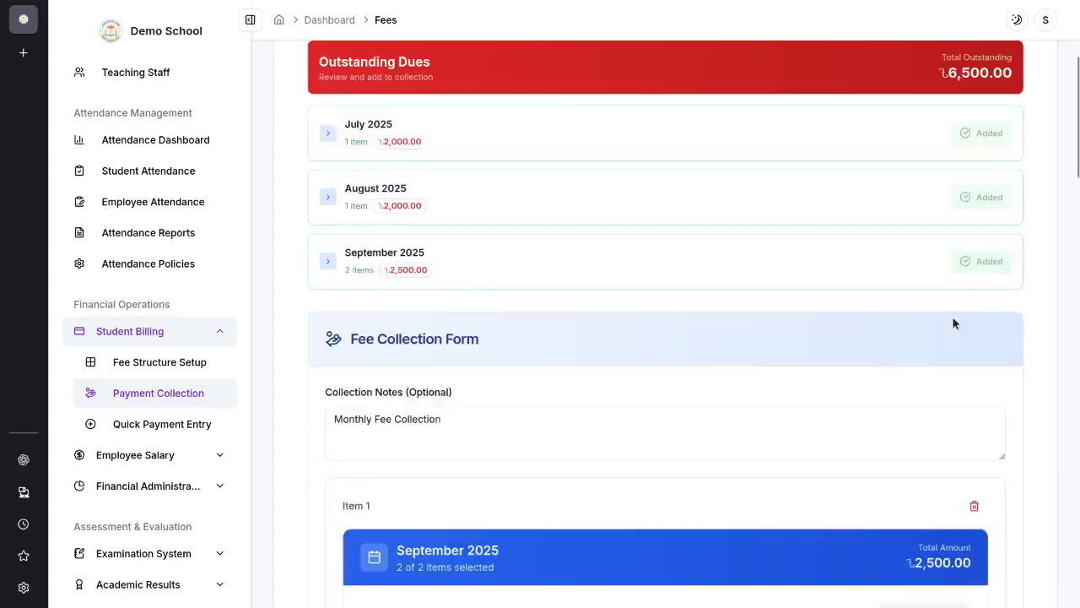
pyautogui.scroll(1, 463, 192)
pyautogui.scroll(1, 461, 193)
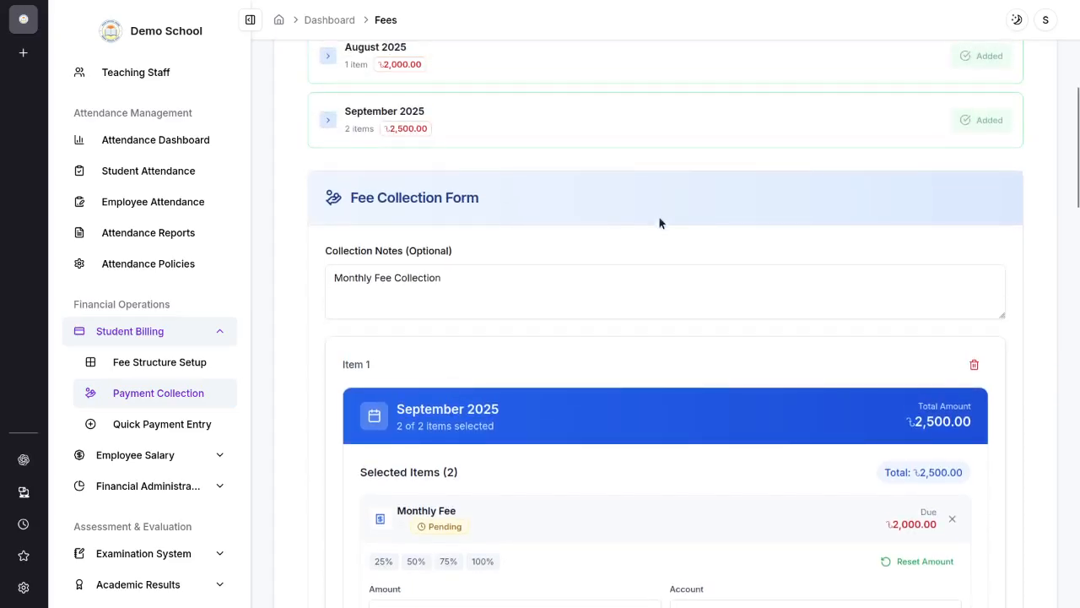
pyautogui.scroll(-7, 659, 222)
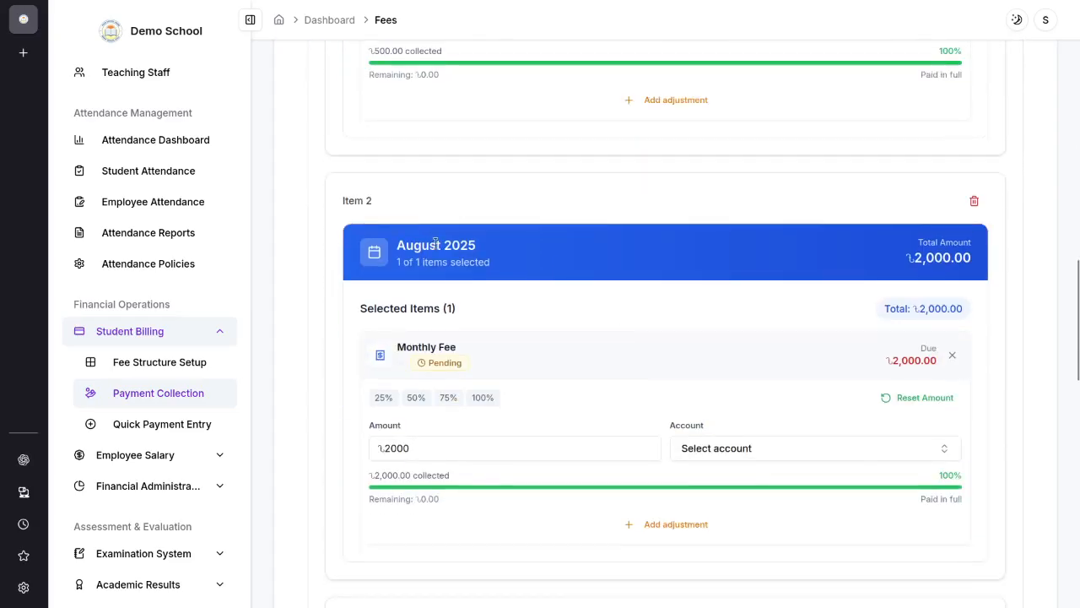
pyautogui.scroll(-7, 523, 287)
pyautogui.scroll(5, 840, 347)
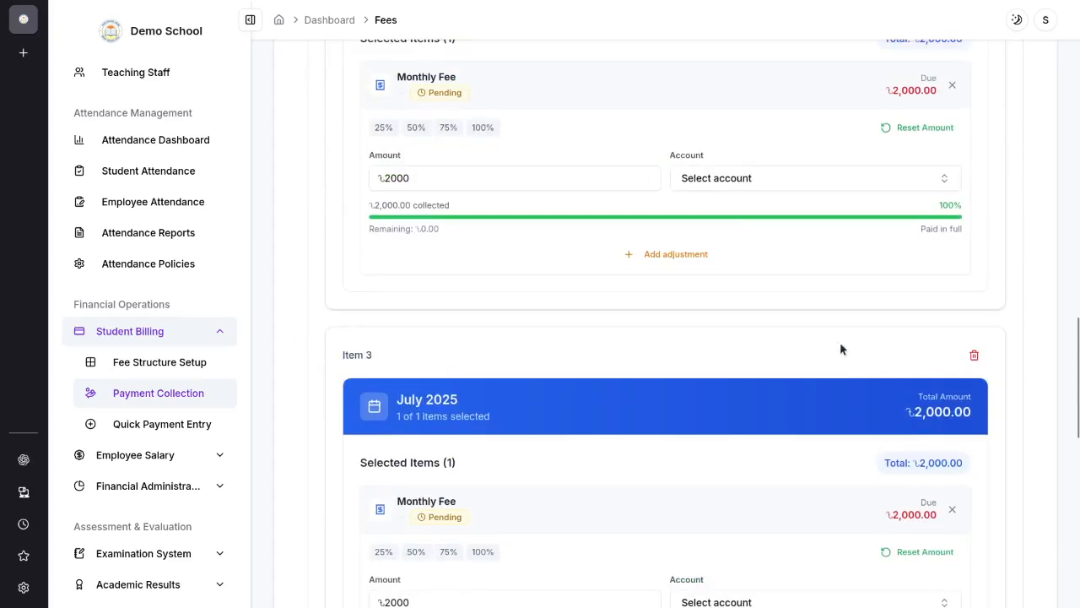
pyautogui.scroll(10, 831, 350)
pyautogui.scroll(-5, 446, 268)
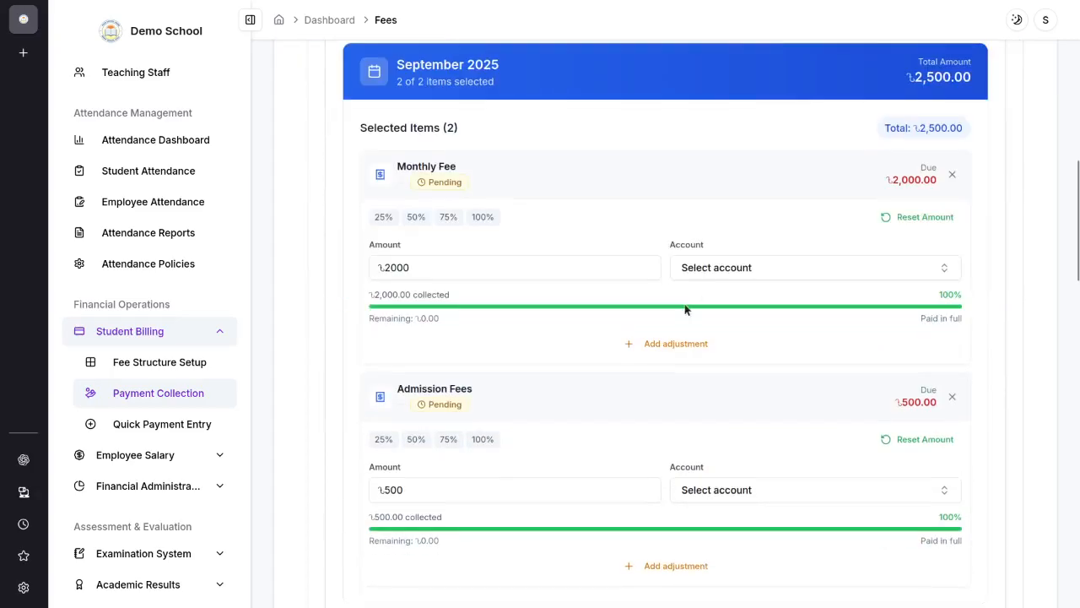
pyautogui.scroll(-3, 422, 447)
pyautogui.scroll(-2, 388, 460)
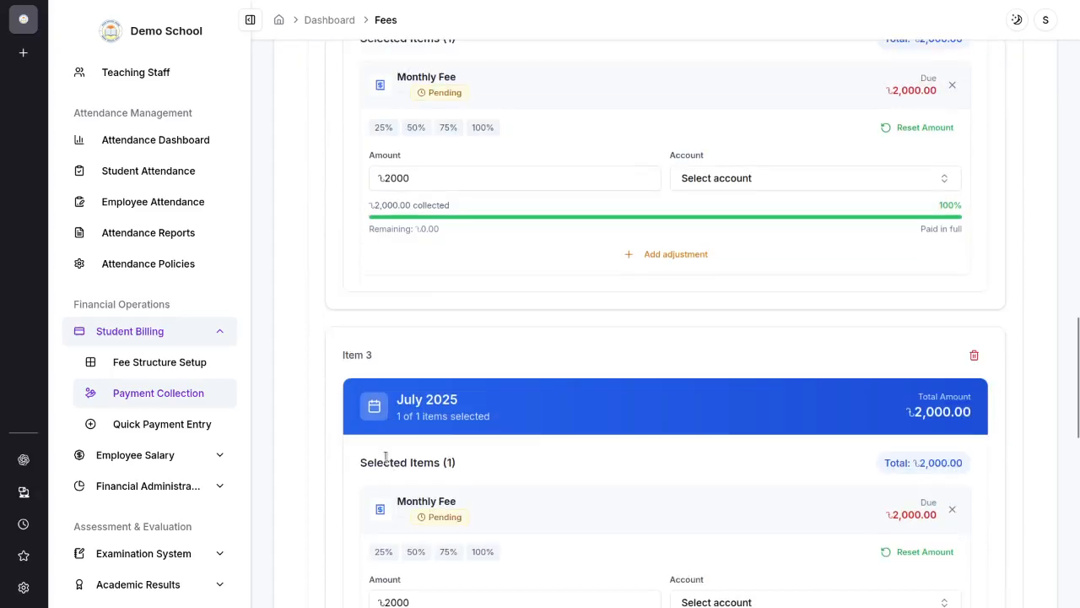
pyautogui.scroll(8, 945, 388)
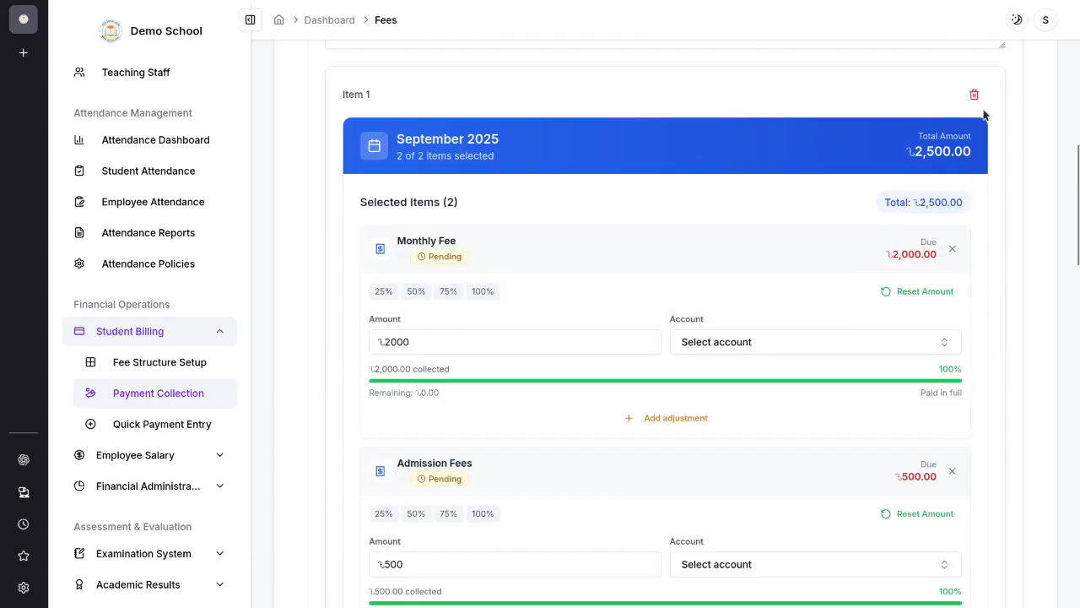
# Step: Remove the September and August 2025 items from the fee collection form, keeping only July 2025
pyautogui.click(974, 95)
pyautogui.scroll(2, 979, 236)
pyautogui.click(974, 228)
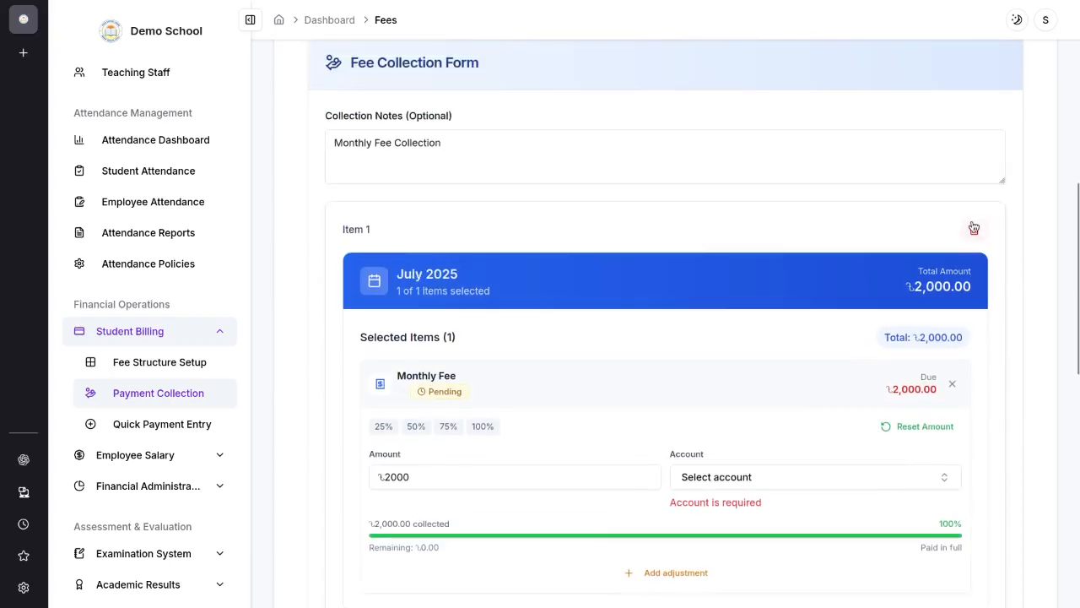
# Step: Review the July 2025 monthly fee's amount field and the accounts available for receiving the payment
pyautogui.scroll(-2, 535, 263)
pyautogui.scroll(4, 429, 233)
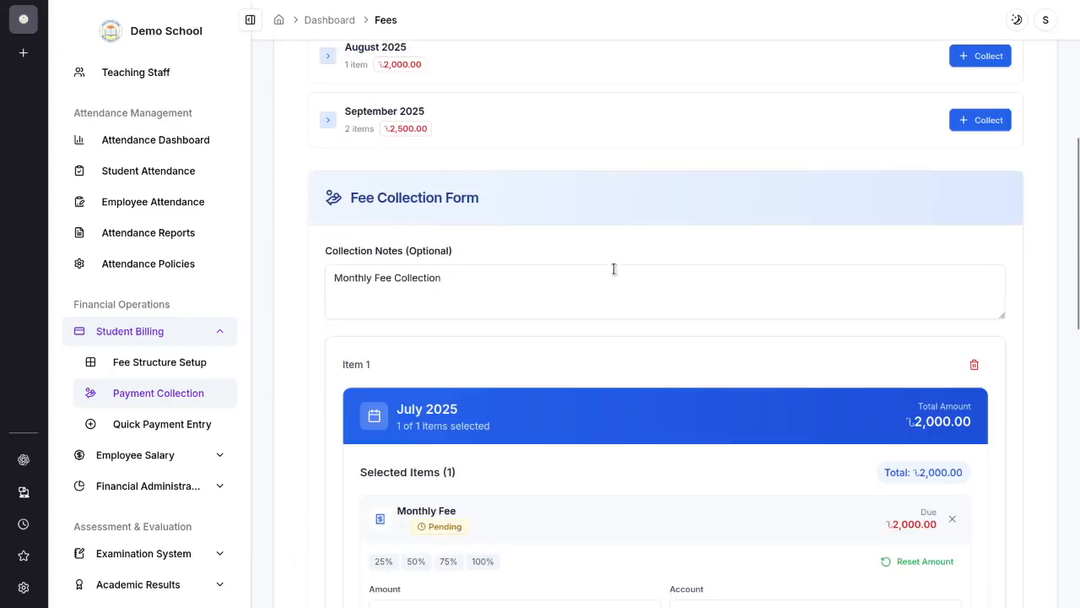
pyautogui.scroll(3, 614, 269)
pyautogui.scroll(-5, 749, 354)
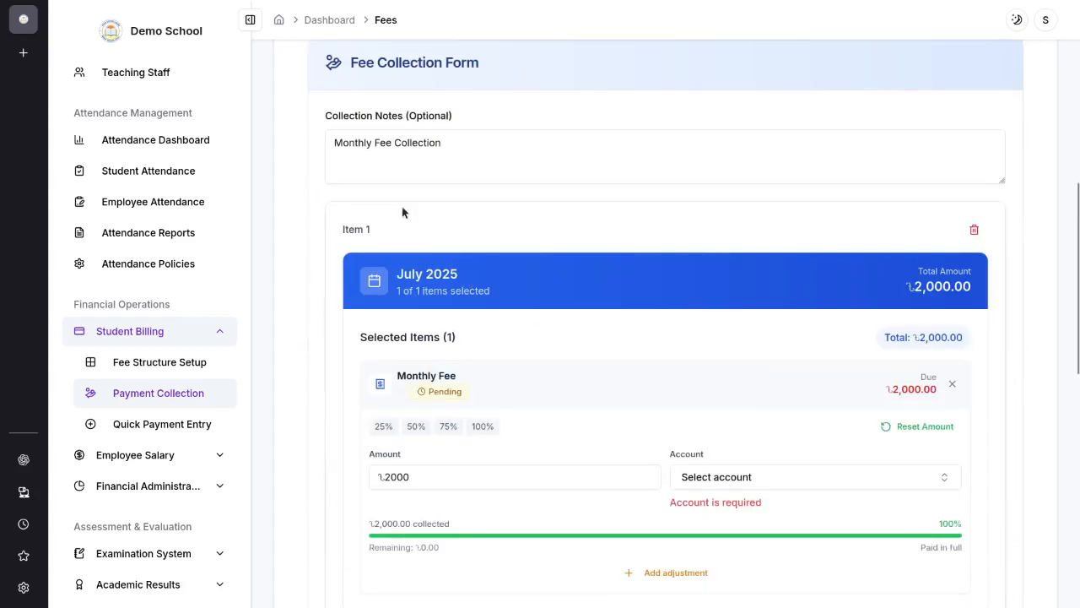
pyautogui.scroll(-3, 402, 212)
pyautogui.click(447, 274)
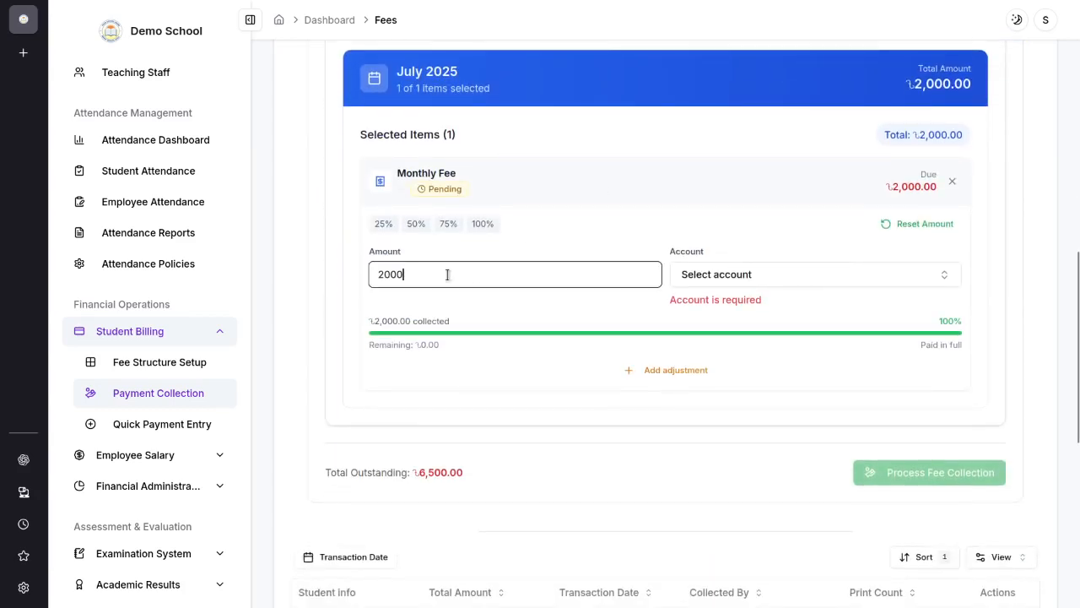
pyautogui.moveTo(447, 274); pyautogui.dragTo(356, 274)
pyautogui.click(724, 279)
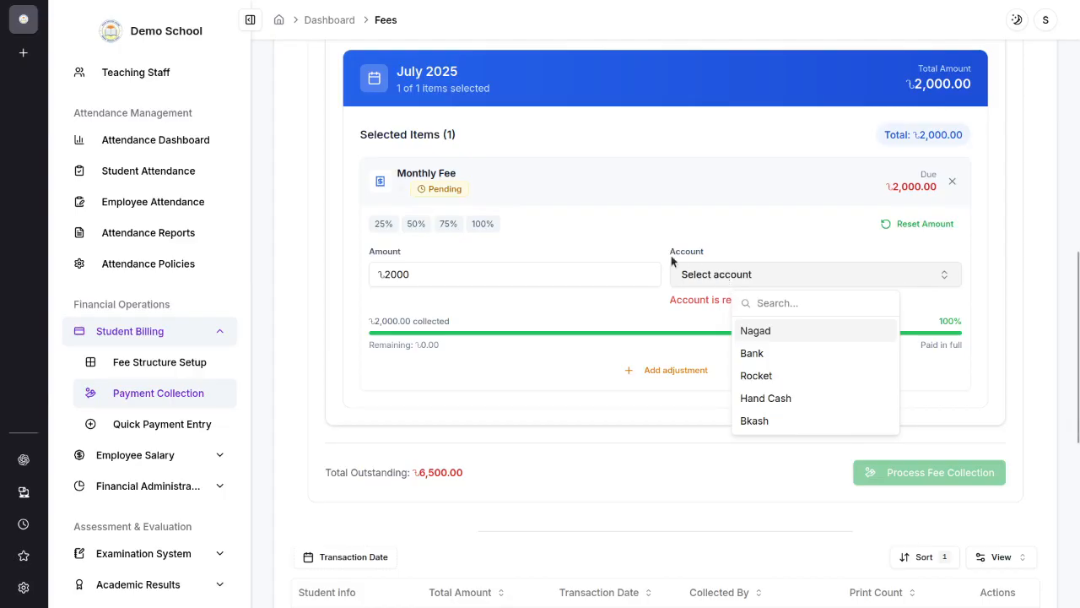
# Step: Open the financial account management page and examine the listed accounts
pyautogui.click(207, 486)
pyautogui.scroll(-3, 181, 445)
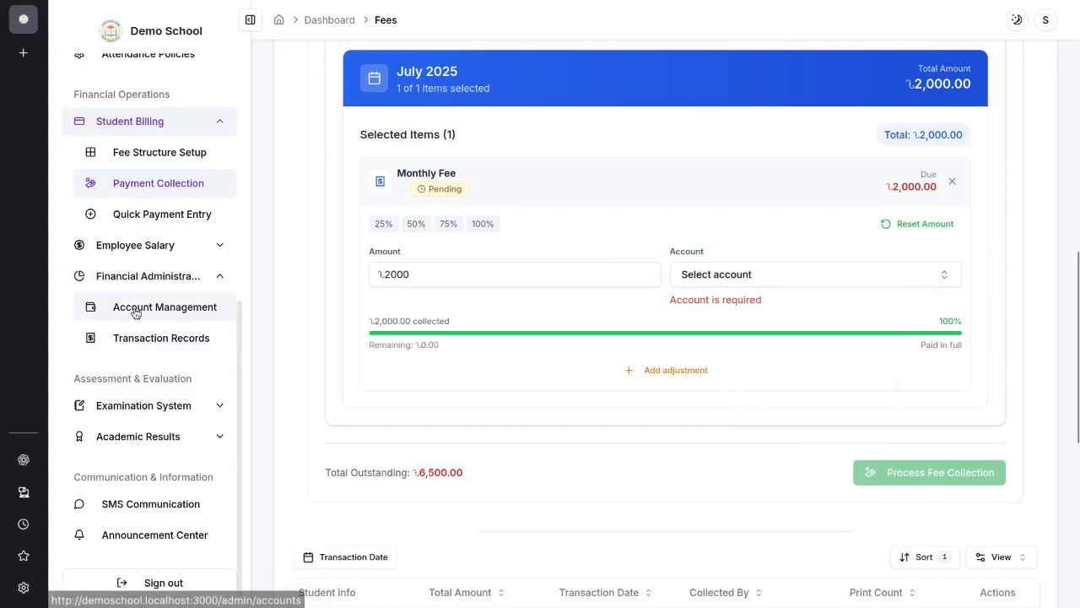
pyautogui.click(163, 316)
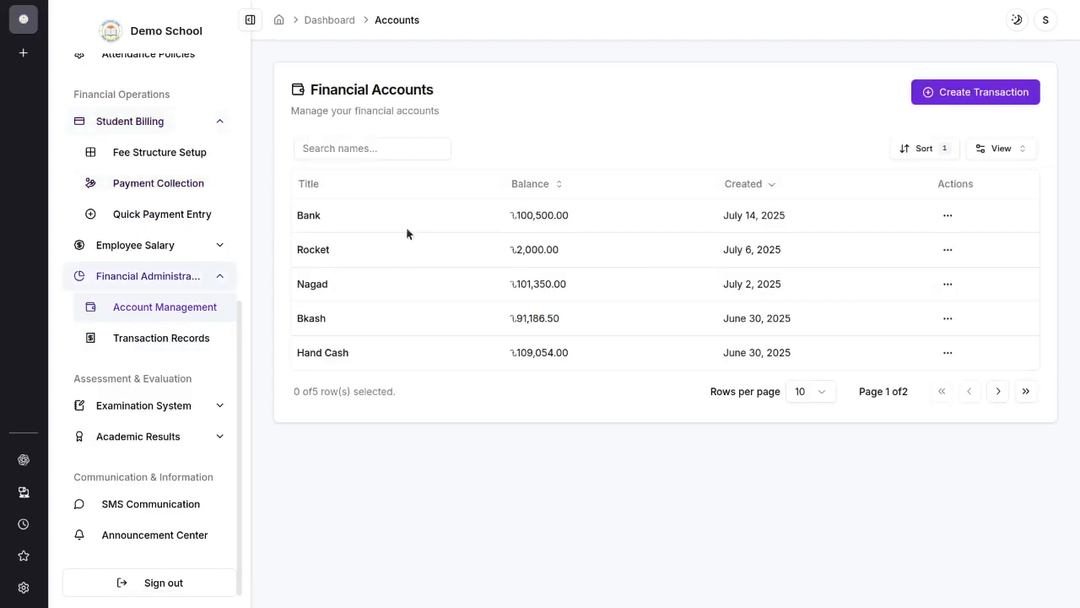
pyautogui.doubleClick(312, 217)
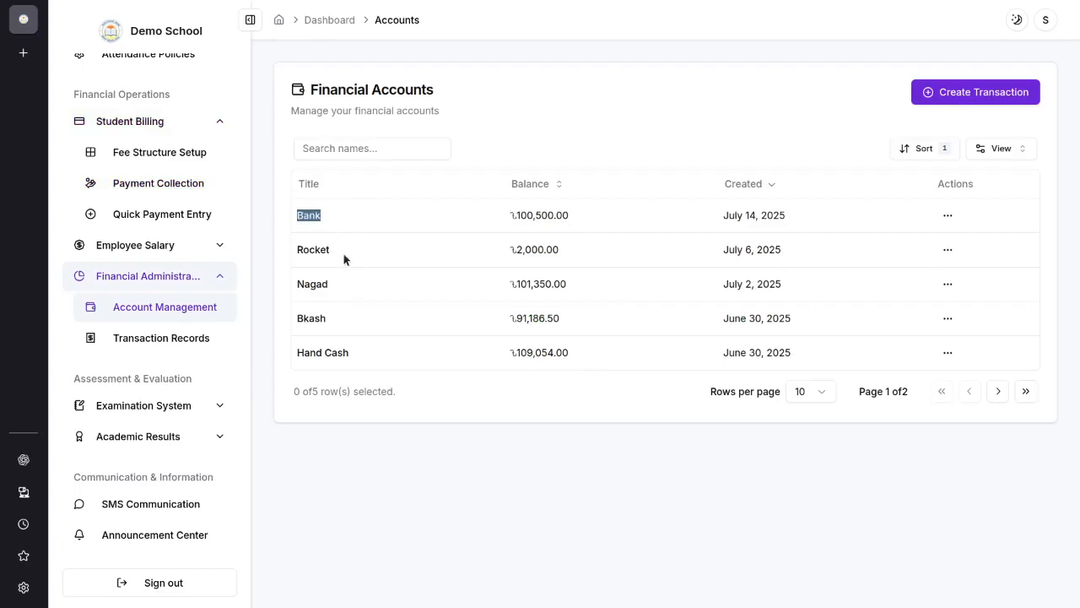
pyautogui.click(324, 228)
# Step: Fill in a new account titled "Bkash - 102" with type Bkash and balance 50000, and close the form without creating it
pyautogui.click(975, 92)
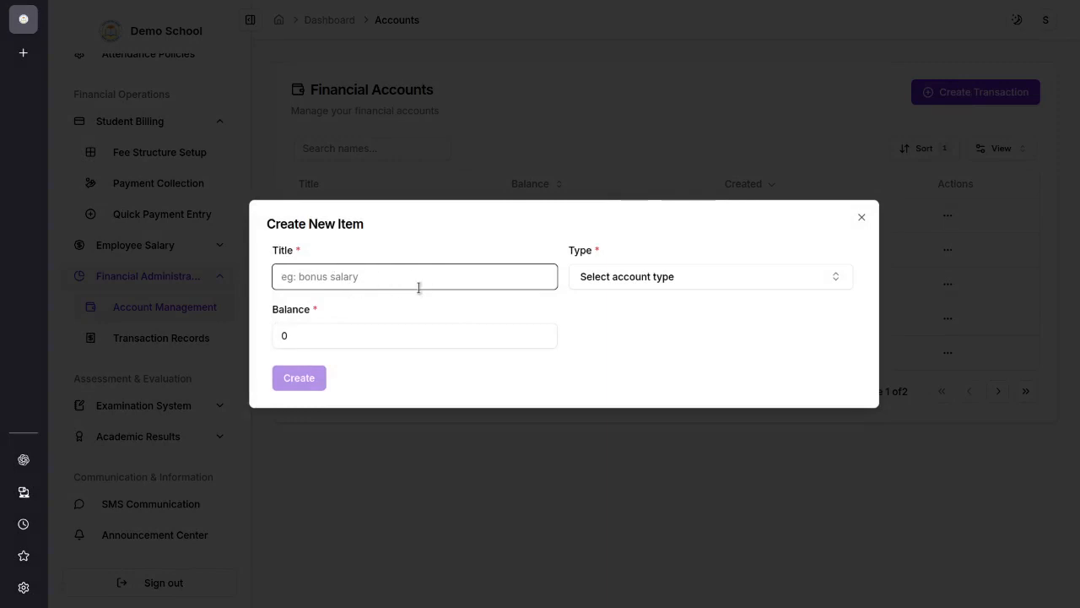
pyautogui.write('Bkash - 102')
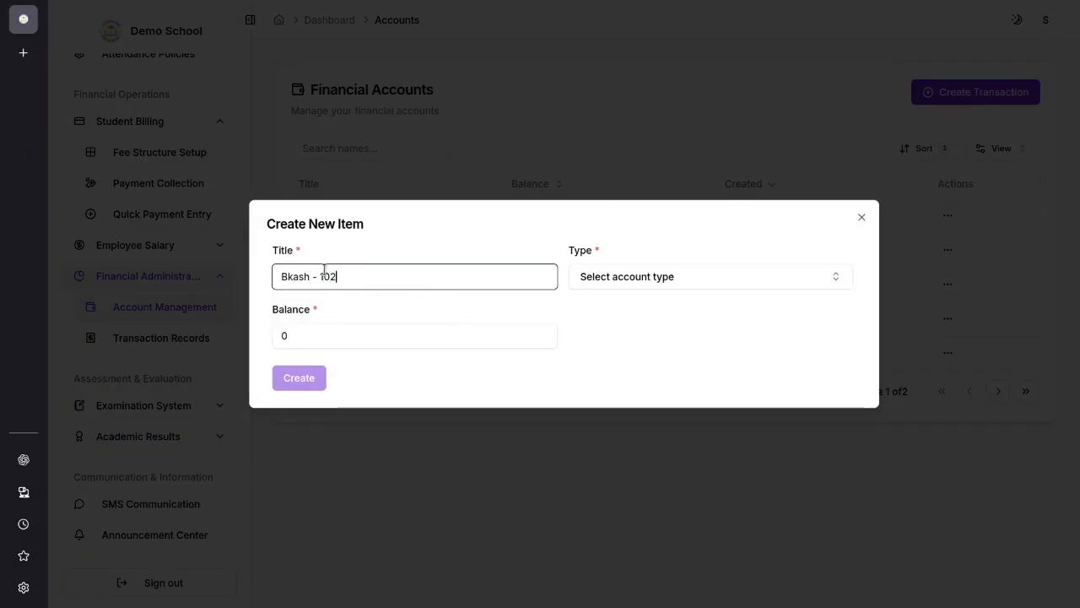
pyautogui.click(609, 283)
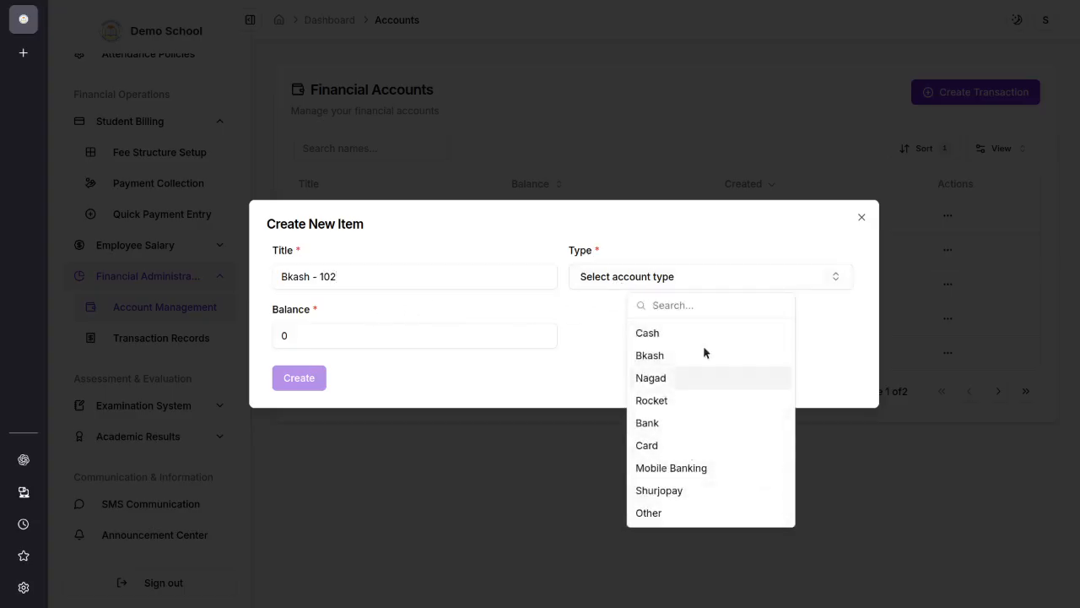
pyautogui.click(673, 355)
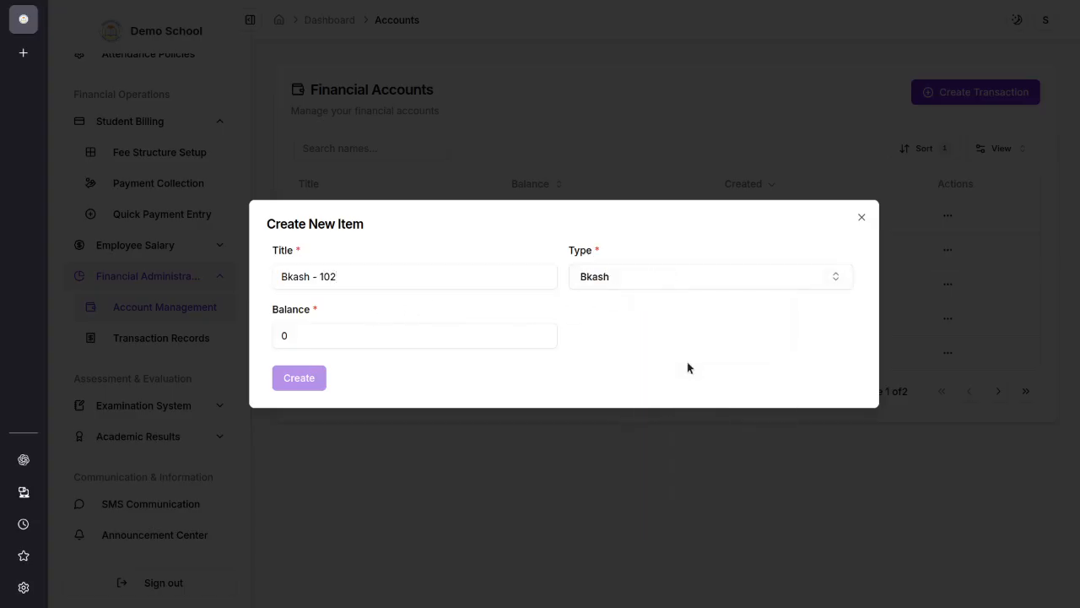
pyautogui.doubleClick(306, 338)
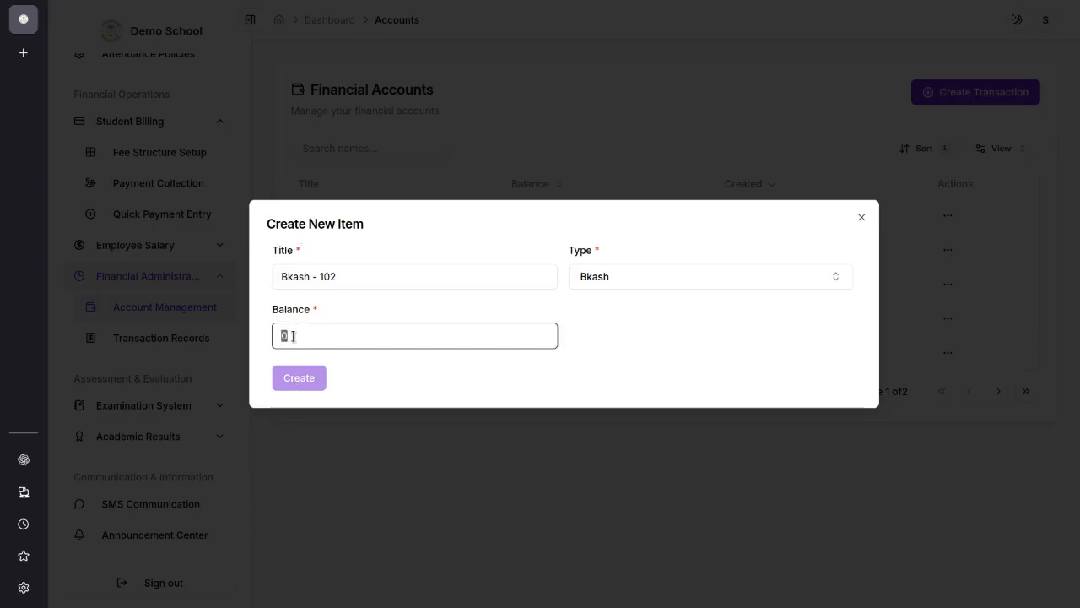
pyautogui.write('50000')
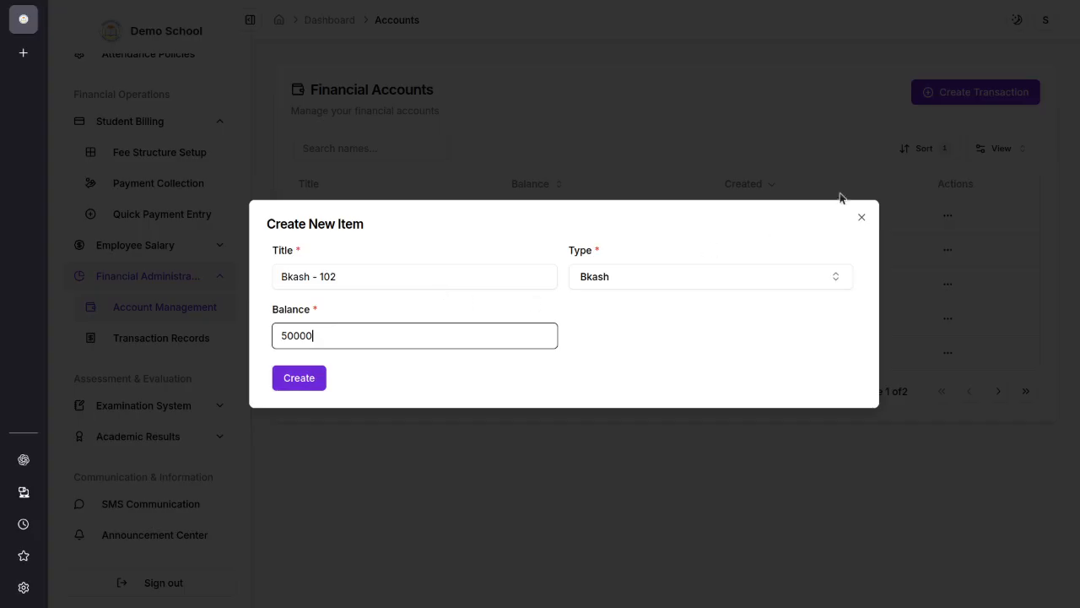
pyautogui.click(862, 216)
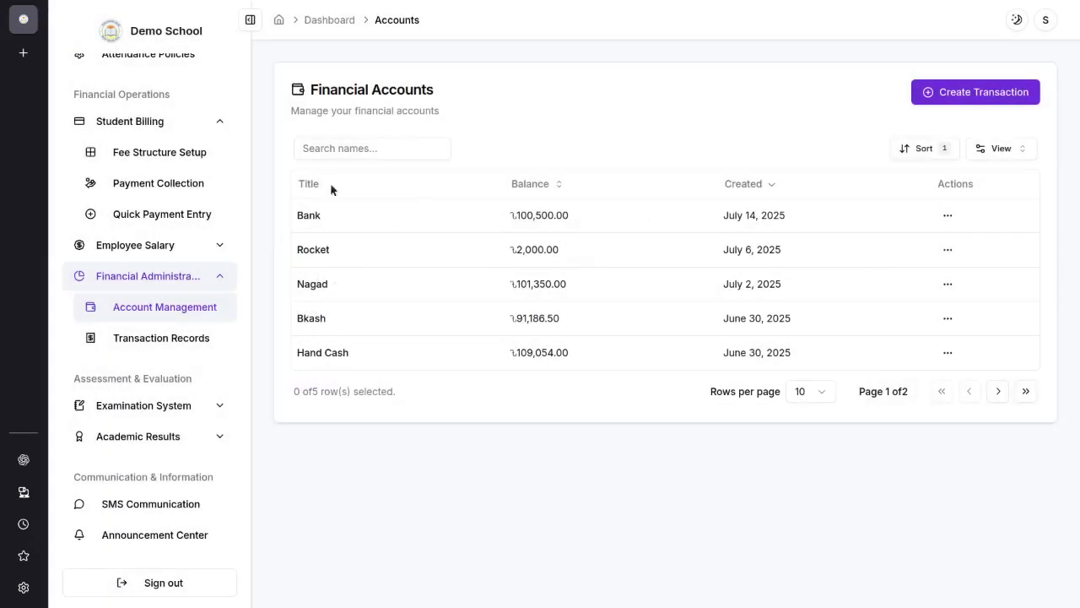
# Step: Open the fee payment collection page and select Class 10, section A and the student with dues for July to September 2025
pyautogui.moveTo(521, 213); pyautogui.dragTo(559, 374)
pyautogui.click(503, 444)
pyautogui.scroll(1, 149, 277)
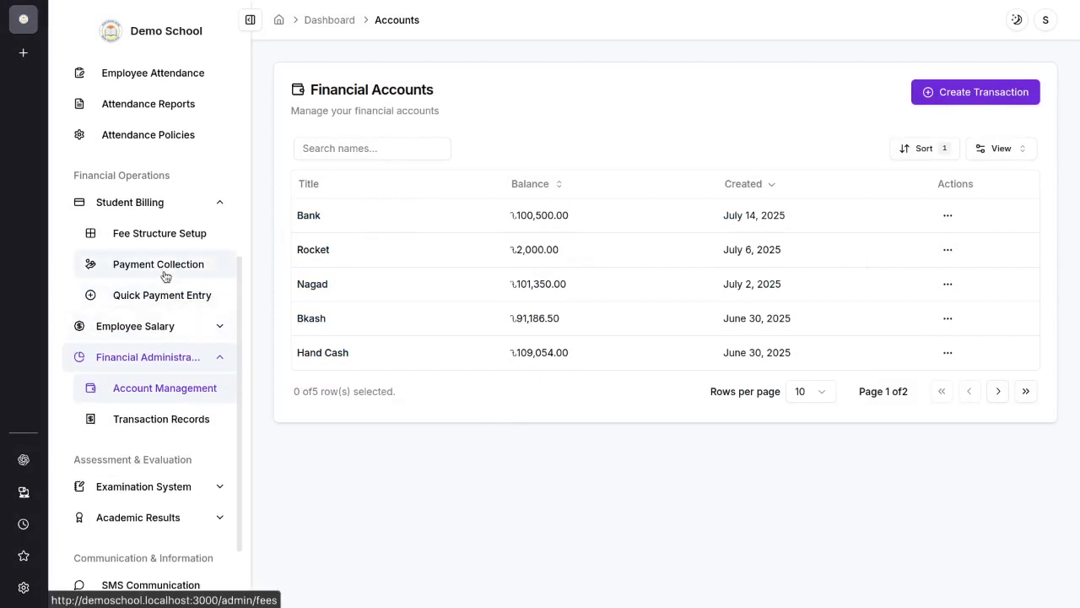
pyautogui.click(164, 265)
pyautogui.click(501, 262)
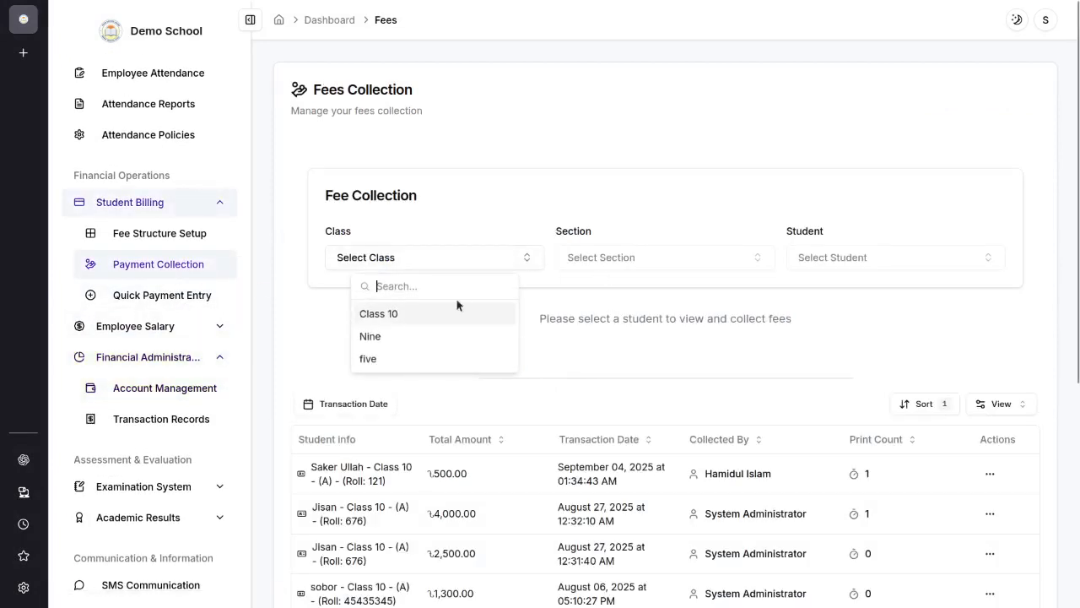
pyautogui.click(406, 313)
pyautogui.click(695, 256)
pyautogui.click(641, 313)
pyautogui.click(823, 258)
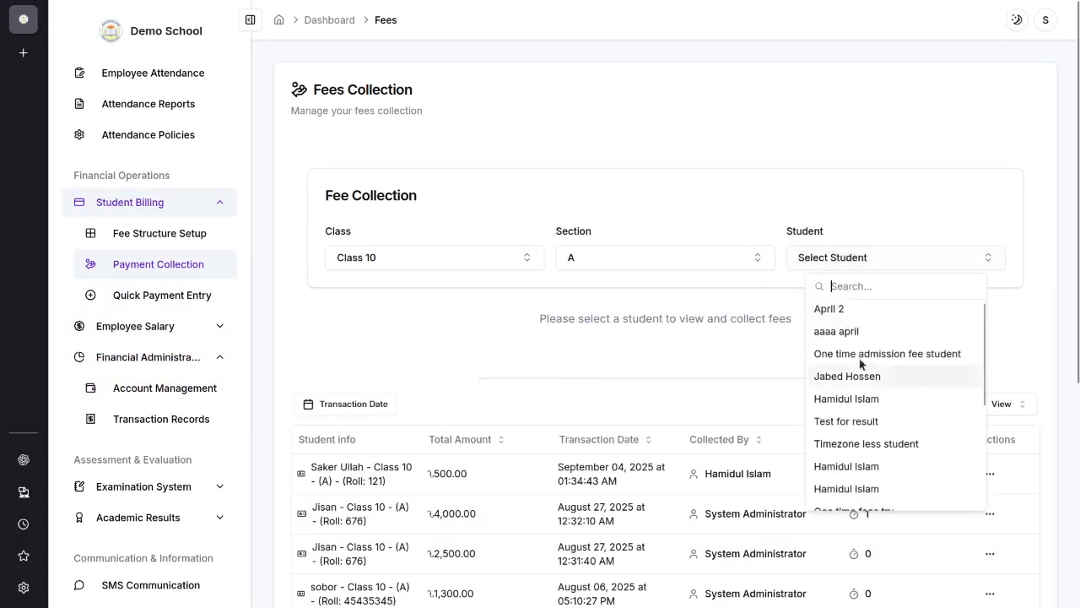
pyautogui.scroll(-4, 878, 397)
pyautogui.click(851, 369)
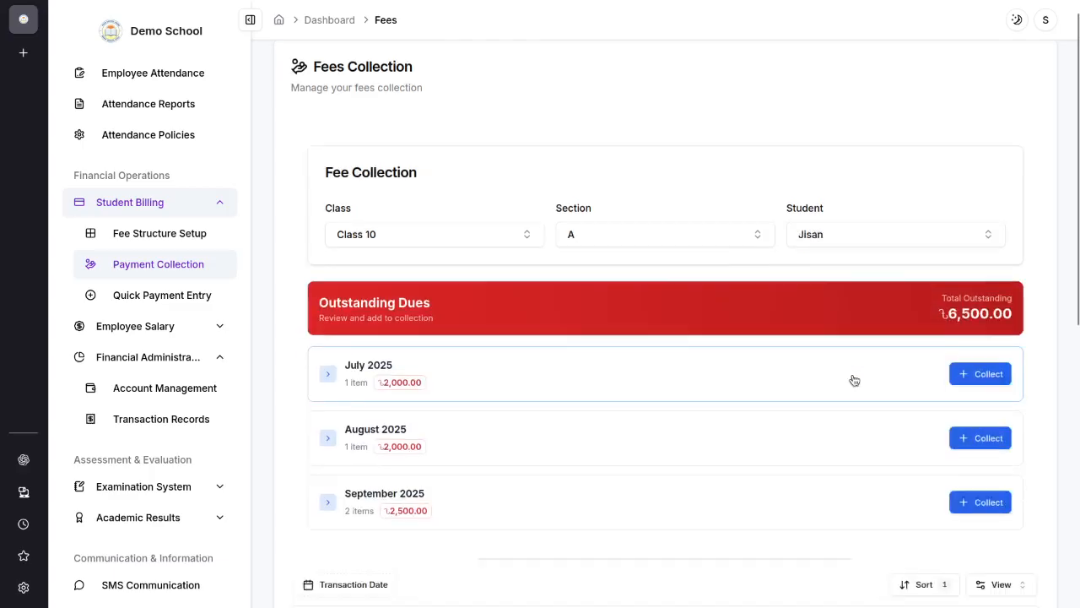
# Step: Add the July 2025 dues to the fee collection form and set the monthly fee's receiving account to Hand Cash
pyautogui.scroll(-2, 854, 379)
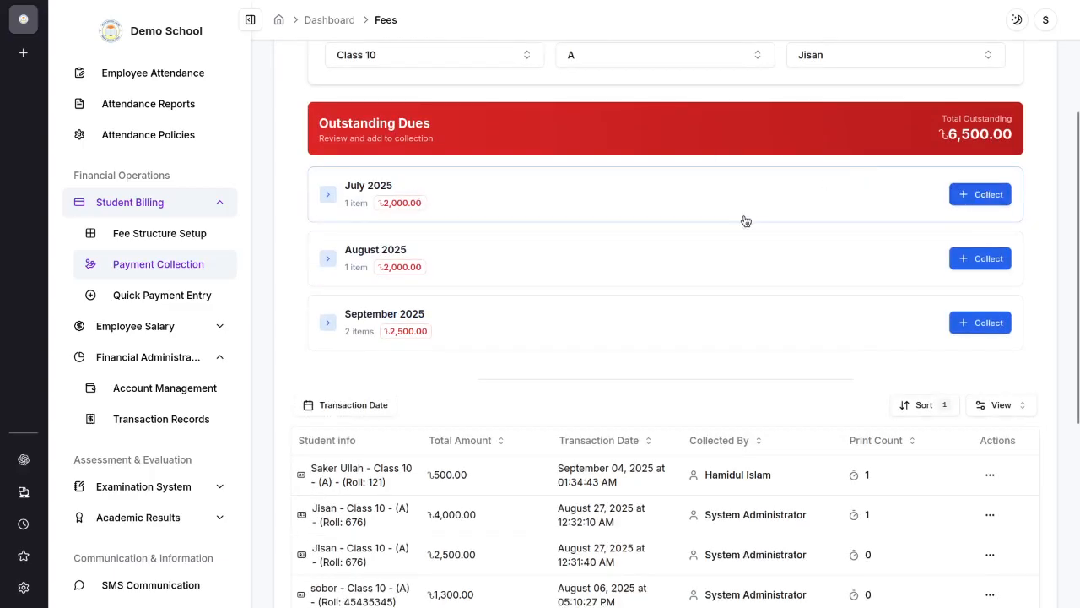
pyautogui.click(980, 194)
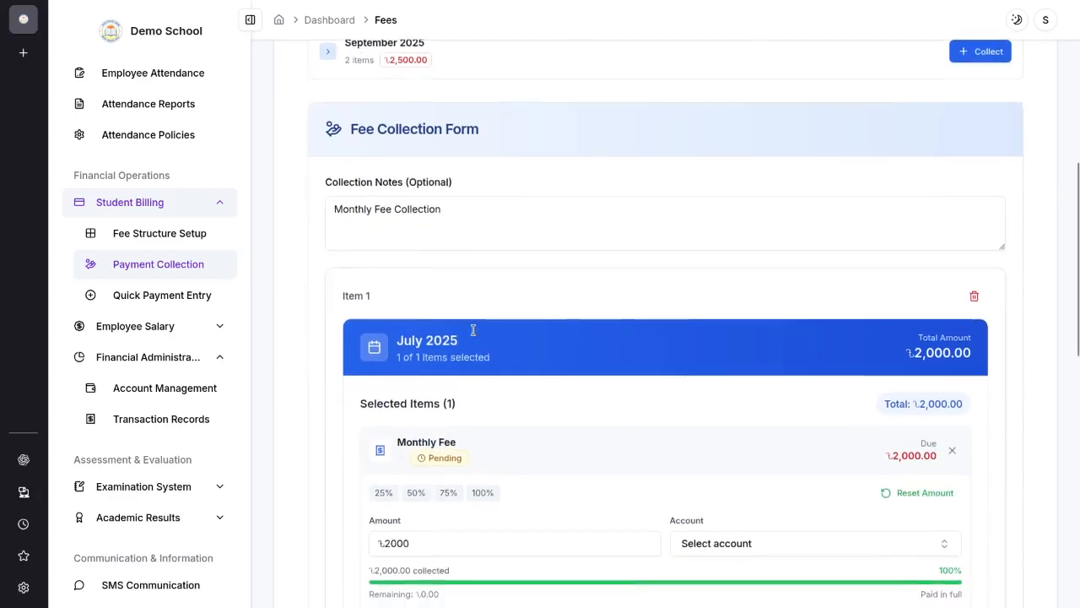
pyautogui.scroll(-2, 474, 330)
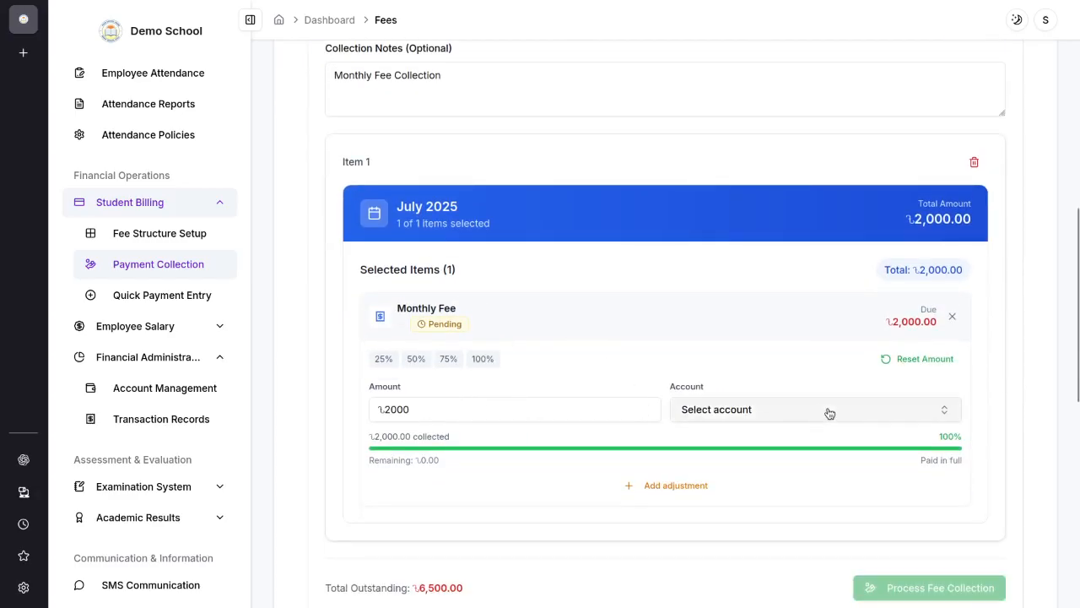
pyautogui.click(827, 411)
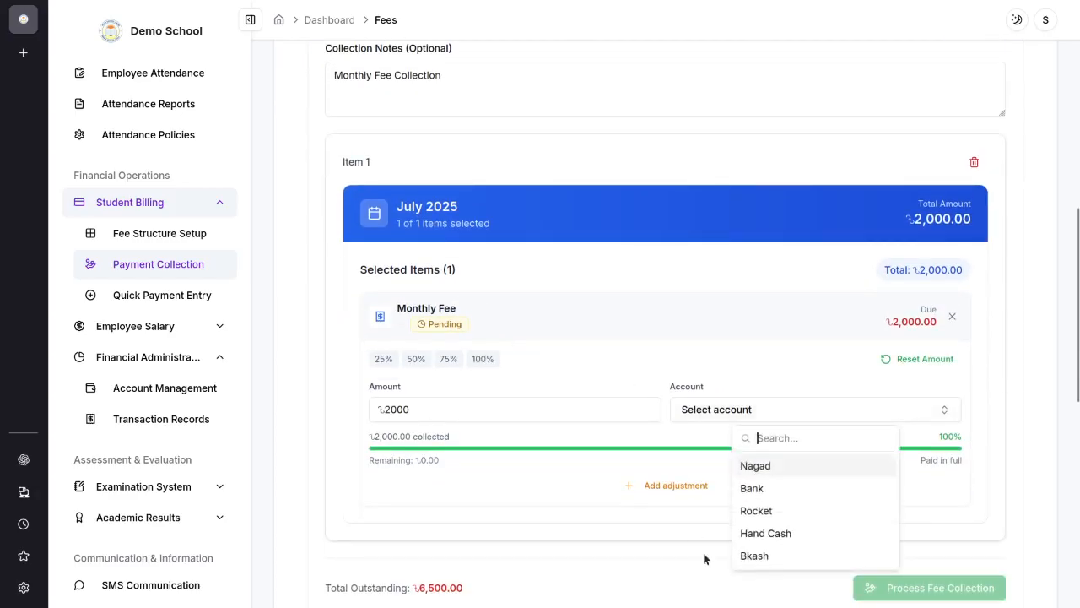
pyautogui.click(782, 554)
pyautogui.click(779, 410)
pyautogui.click(800, 557)
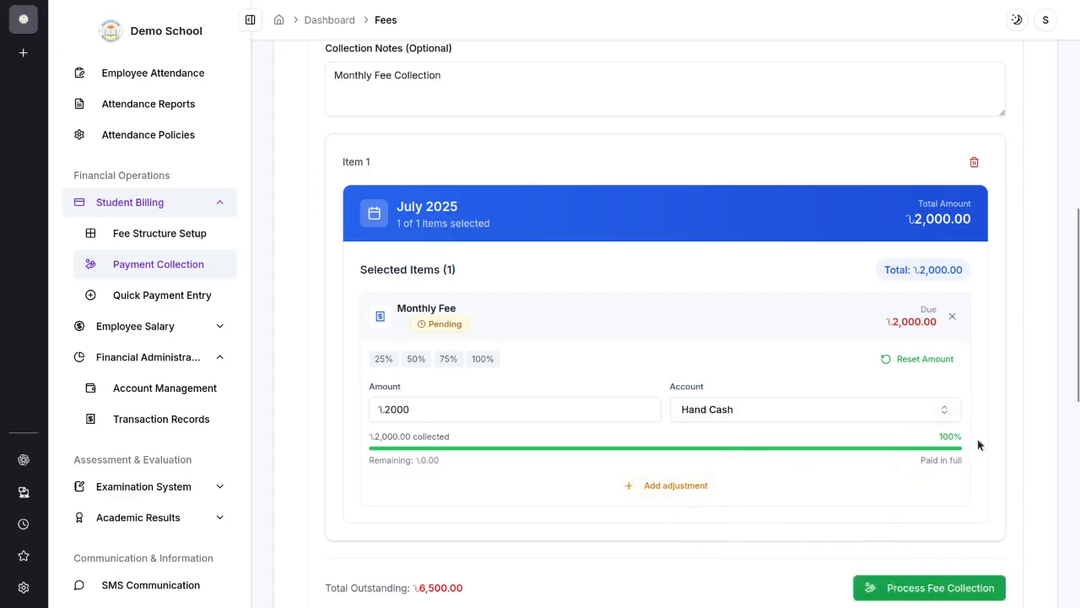
# Step: Start a fee adjustment on the July 2025 monthly fee, titled "Fine" with an amount of 200
pyautogui.scroll(-1, 979, 443)
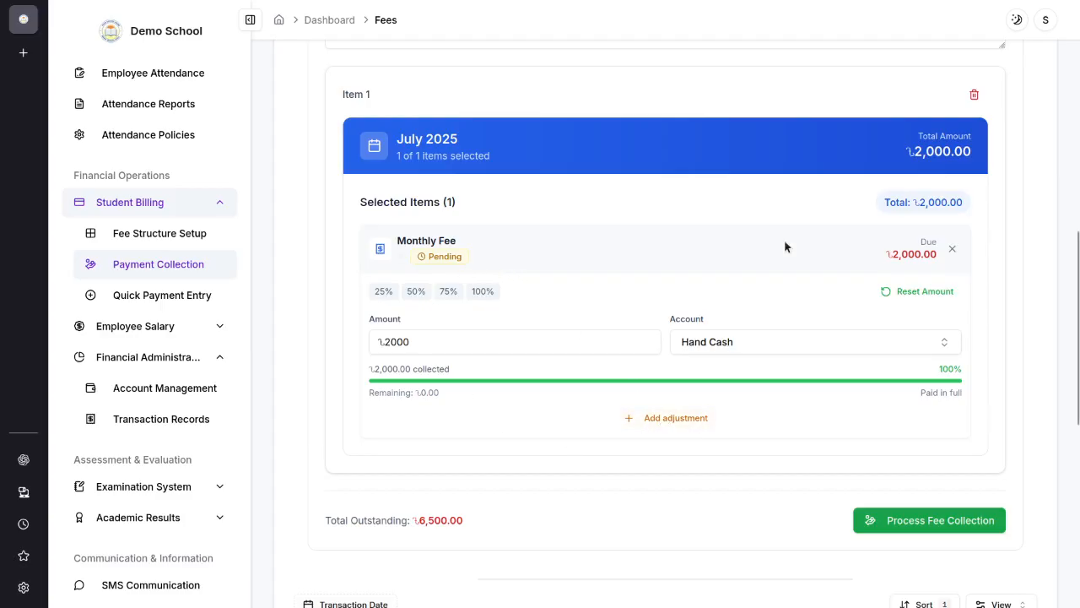
pyautogui.click(675, 417)
pyautogui.scroll(-2, 667, 380)
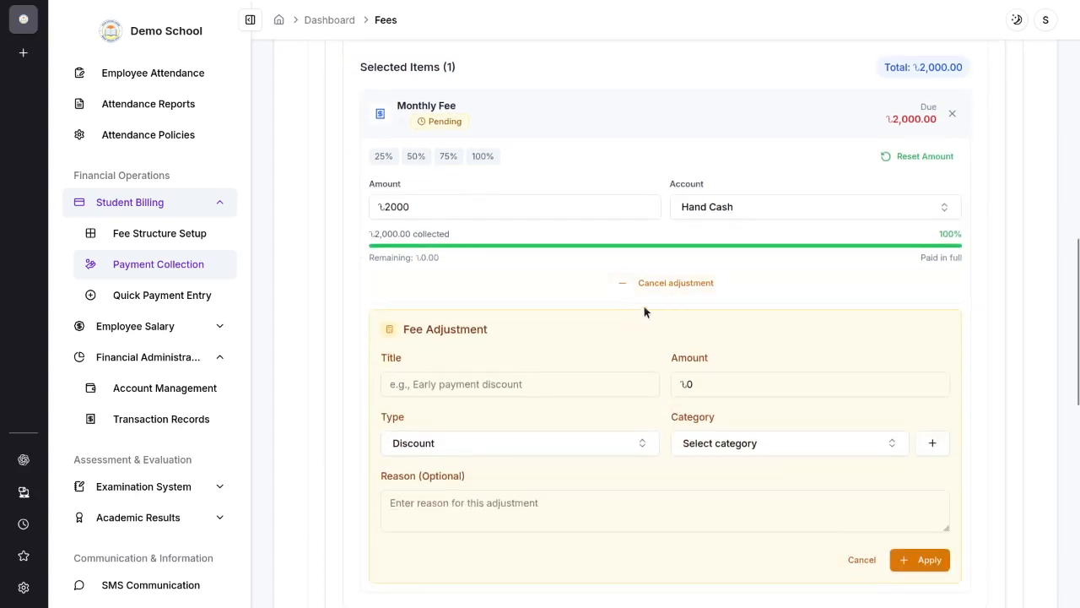
pyautogui.click(490, 381)
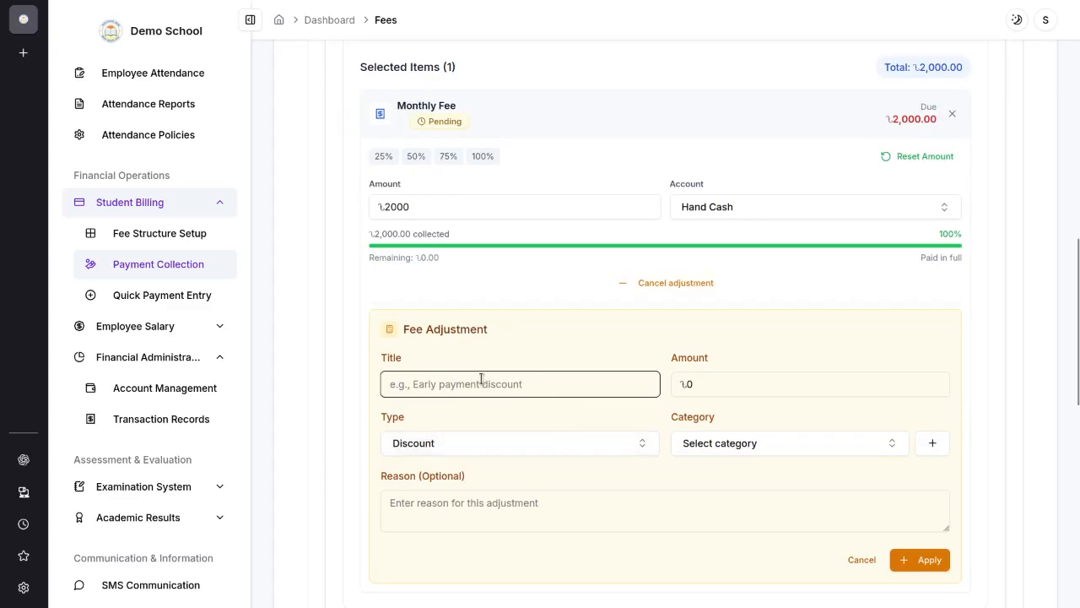
pyautogui.write('Fin')
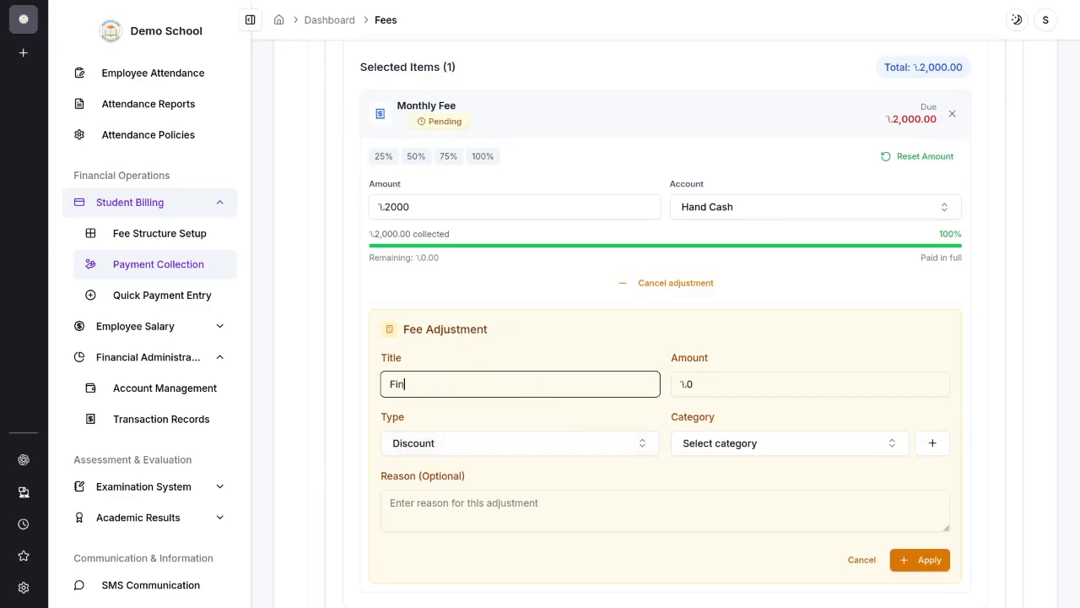
pyautogui.write('e')
pyautogui.click(701, 379)
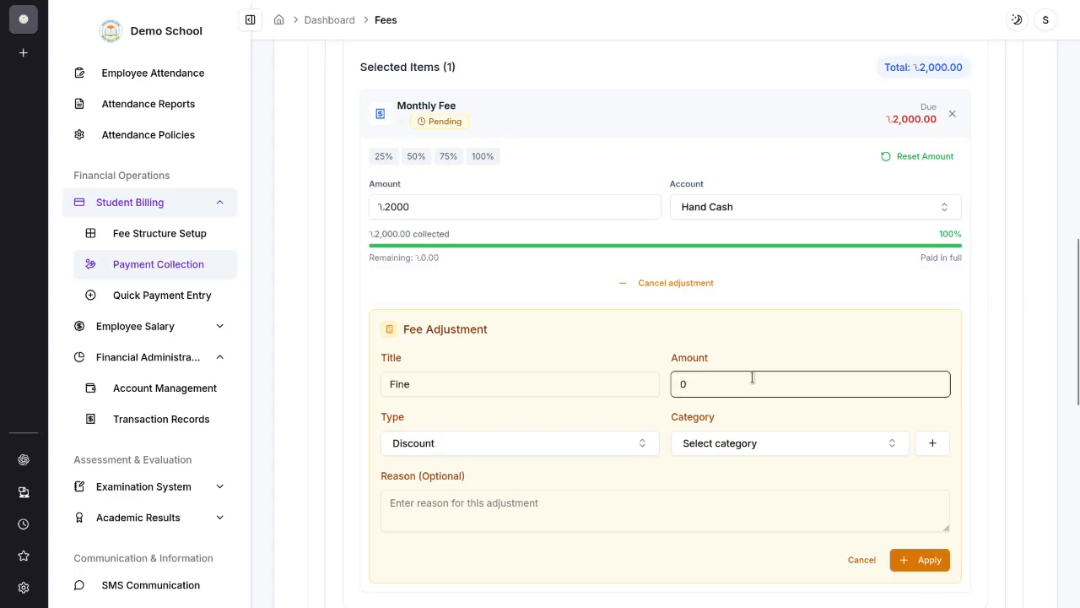
pyautogui.write('200')
# Step: Set the fee adjustment's type to Fine
pyautogui.click(510, 446)
pyautogui.scroll(-2, 514, 458)
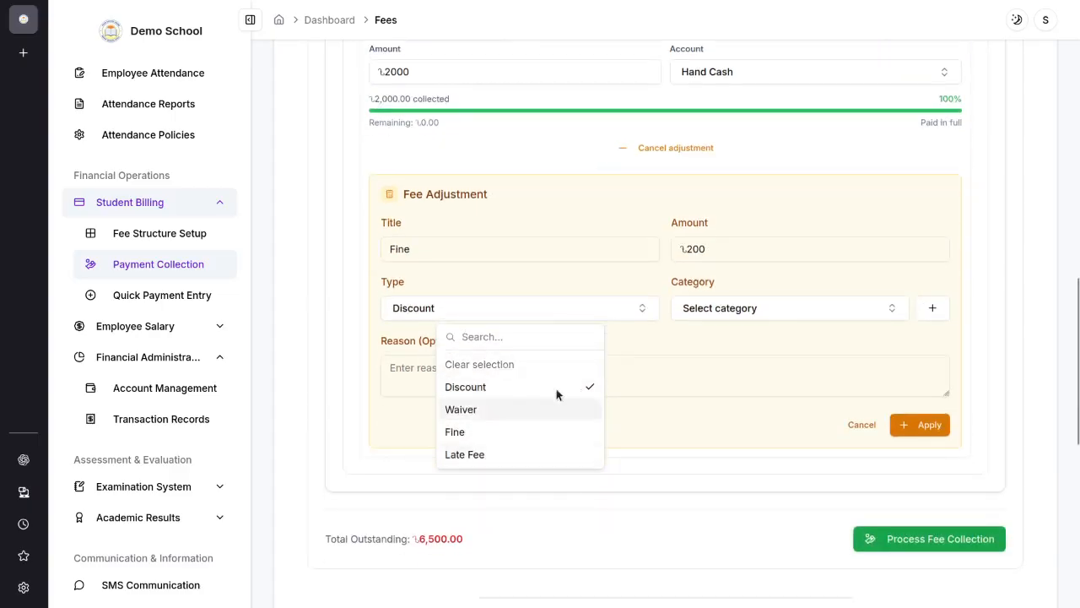
pyautogui.scroll(-2, 532, 443)
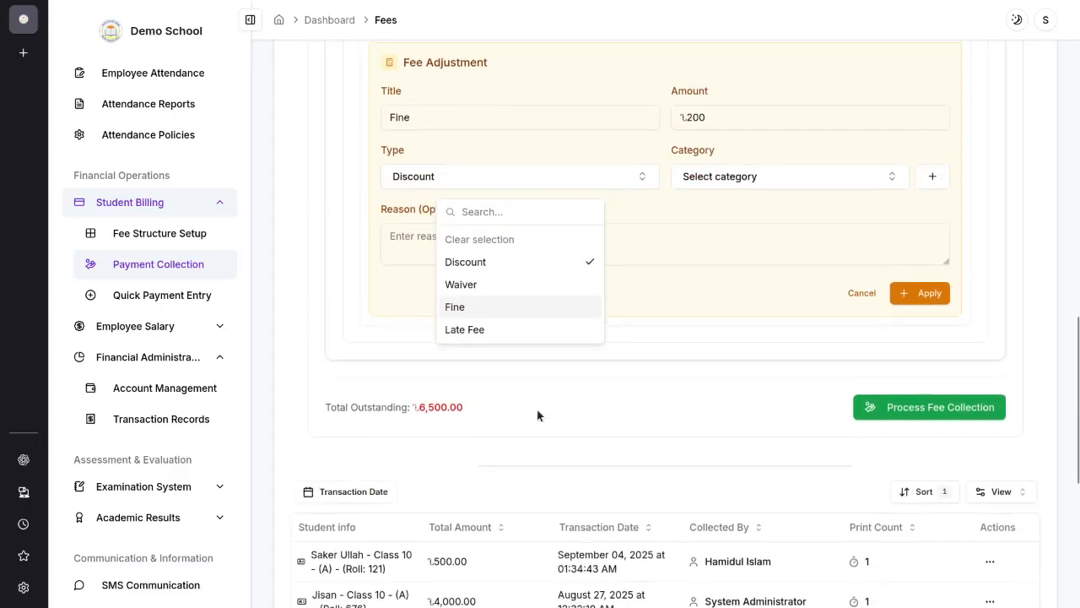
pyautogui.scroll(2, 540, 414)
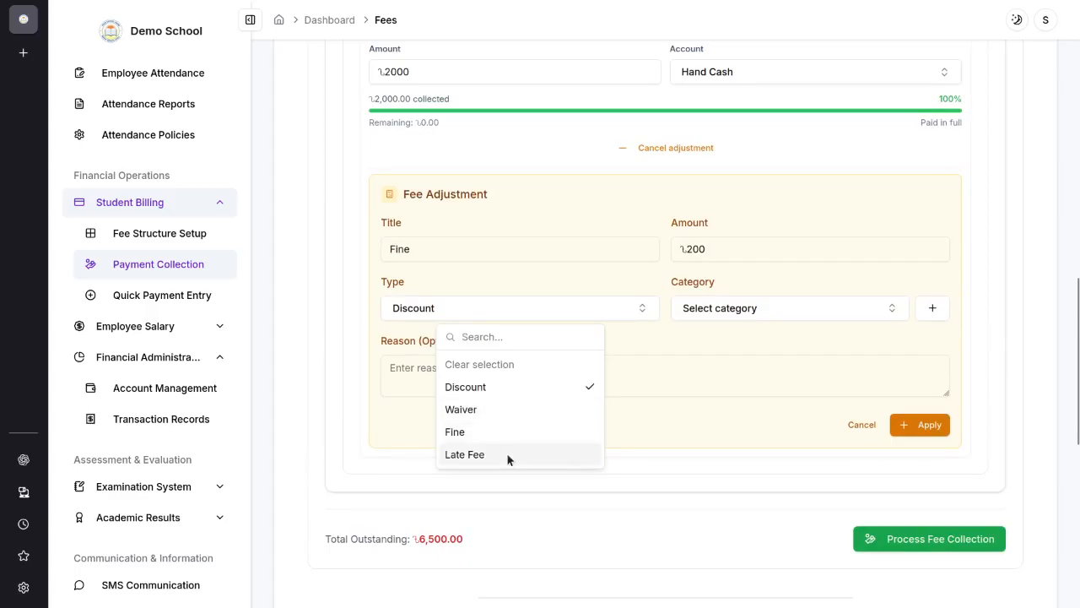
pyautogui.click(464, 433)
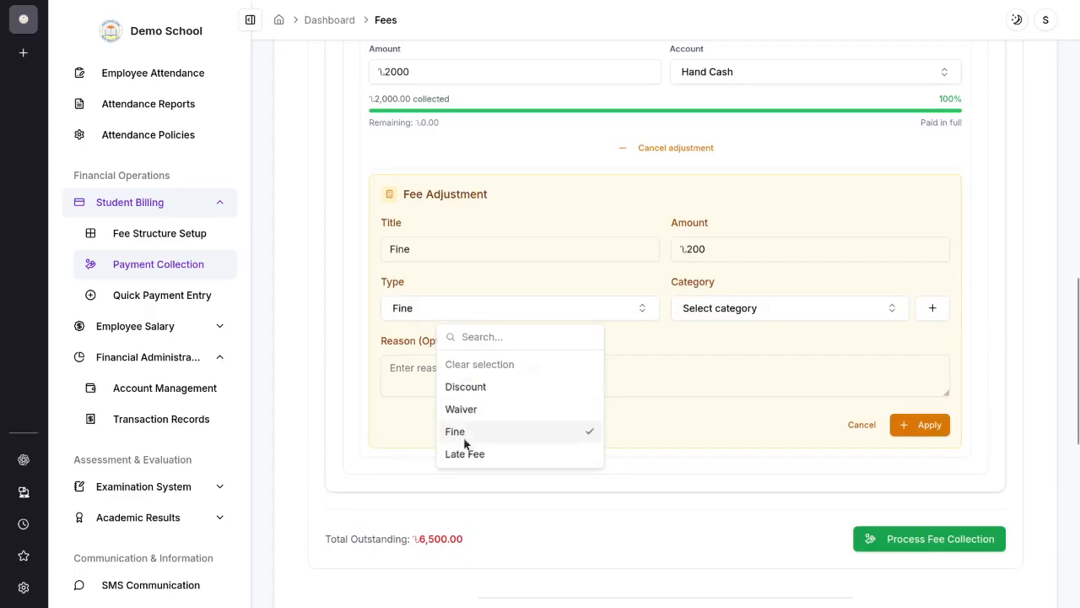
# Step: Check the existing adjustment categories and submit a new category named "Fine" with the note "student fine"
pyautogui.click(697, 310)
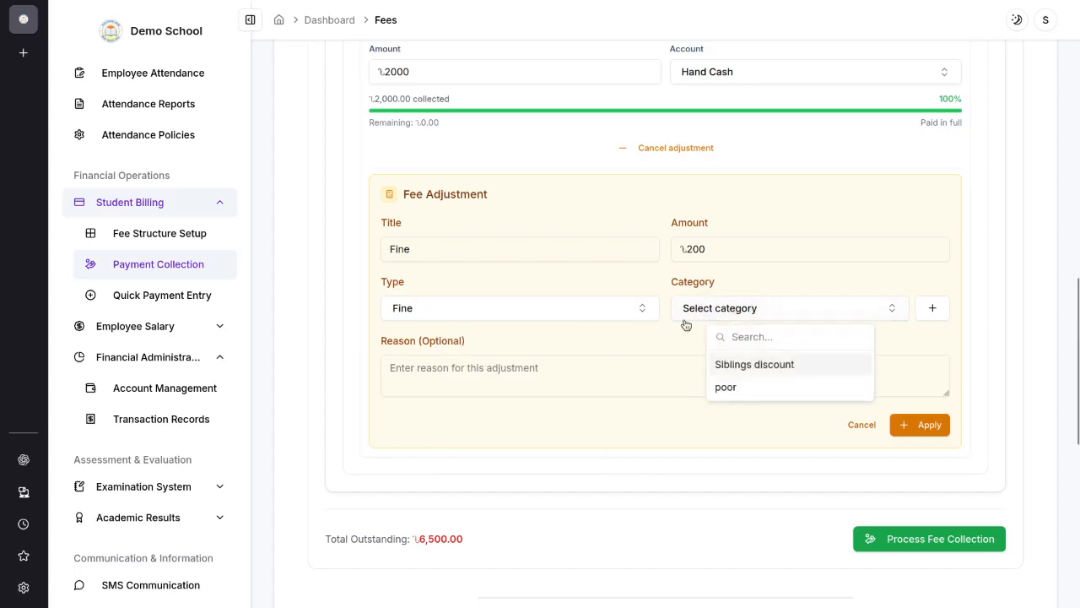
pyautogui.click(809, 298)
pyautogui.click(752, 311)
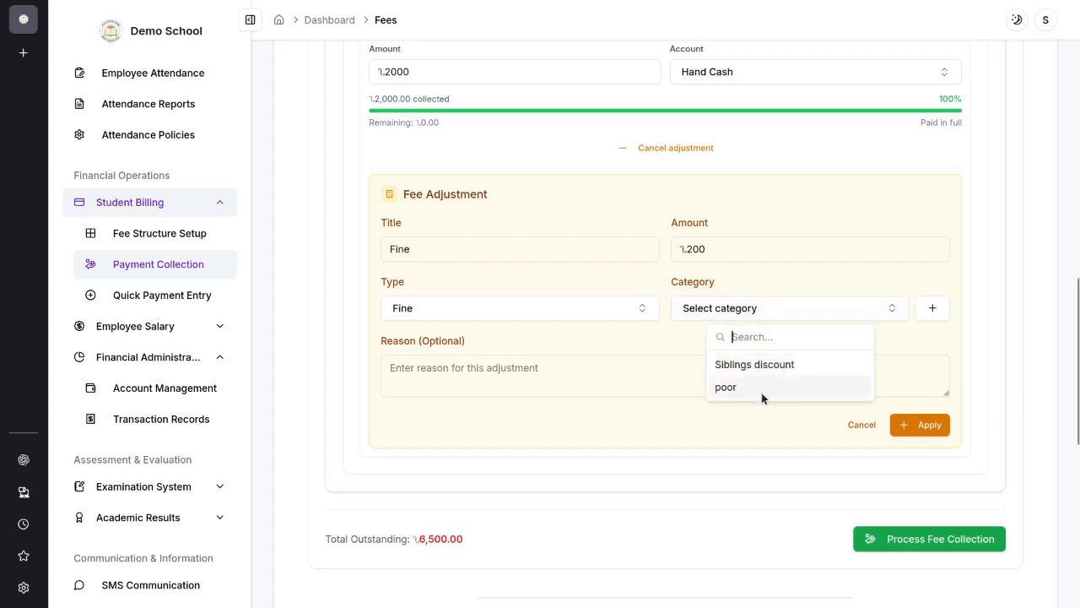
pyautogui.click(936, 312)
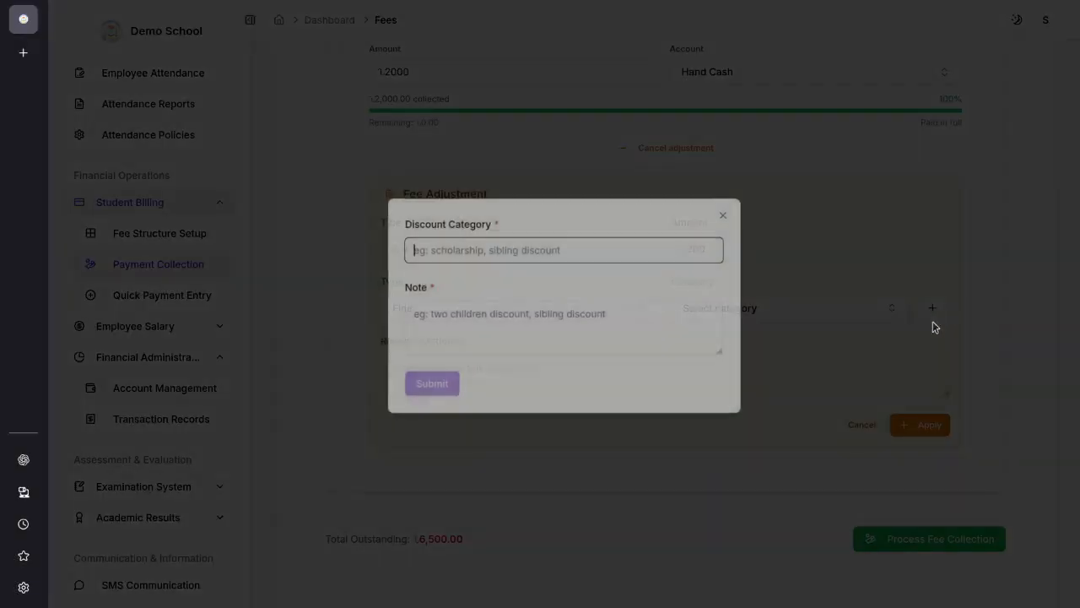
pyautogui.write('Fine')
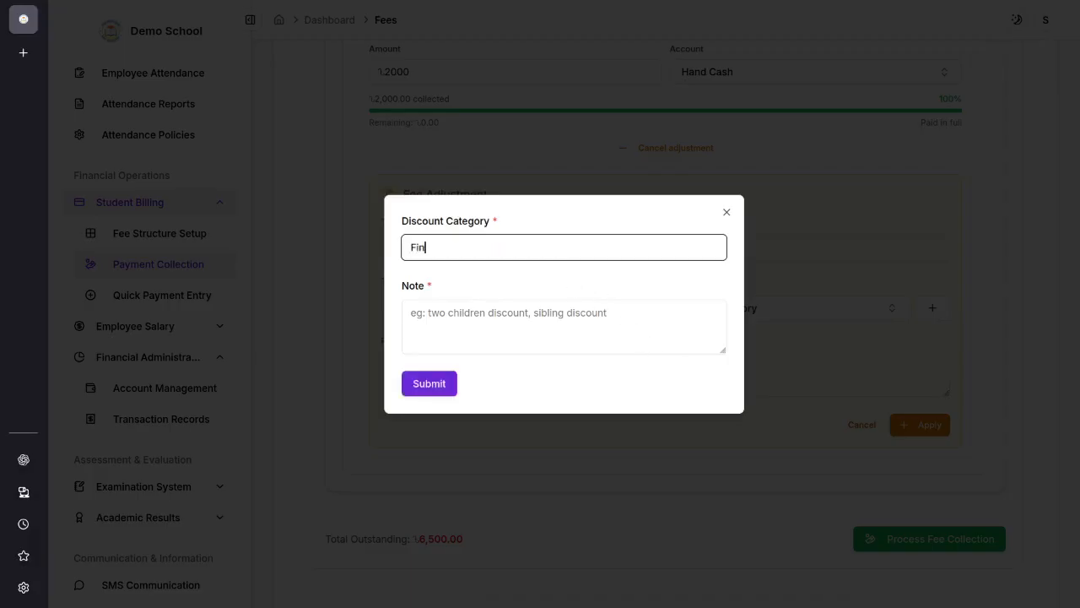
pyautogui.click(523, 308)
pyautogui.write('student fine')
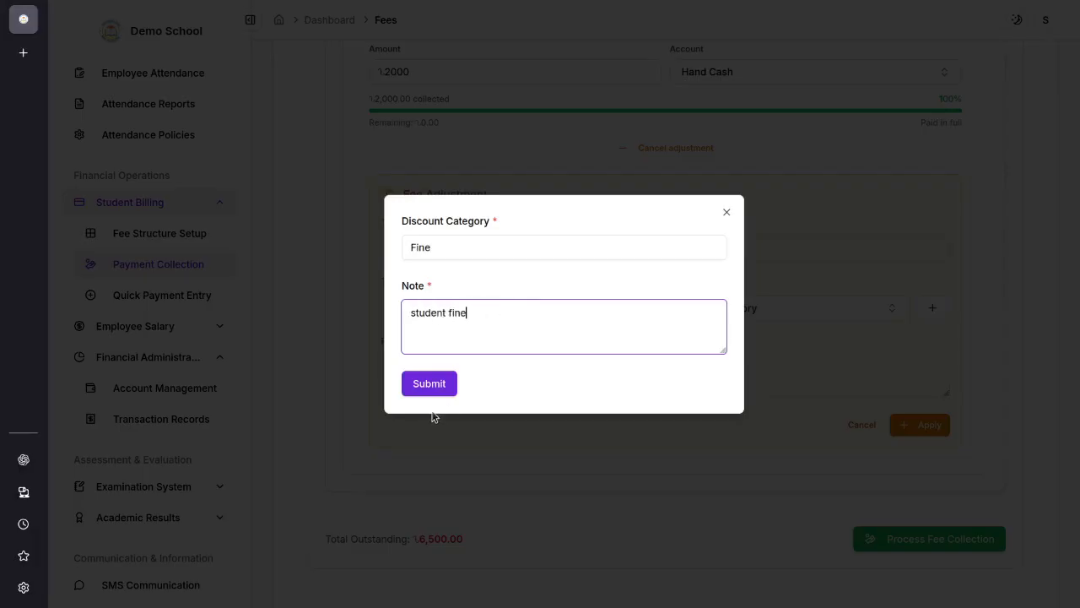
pyautogui.click(428, 384)
# Step: Add the August 2025 dues to the fee collection form and start a fee adjustment on its monthly fee
pyautogui.scroll(4, 571, 382)
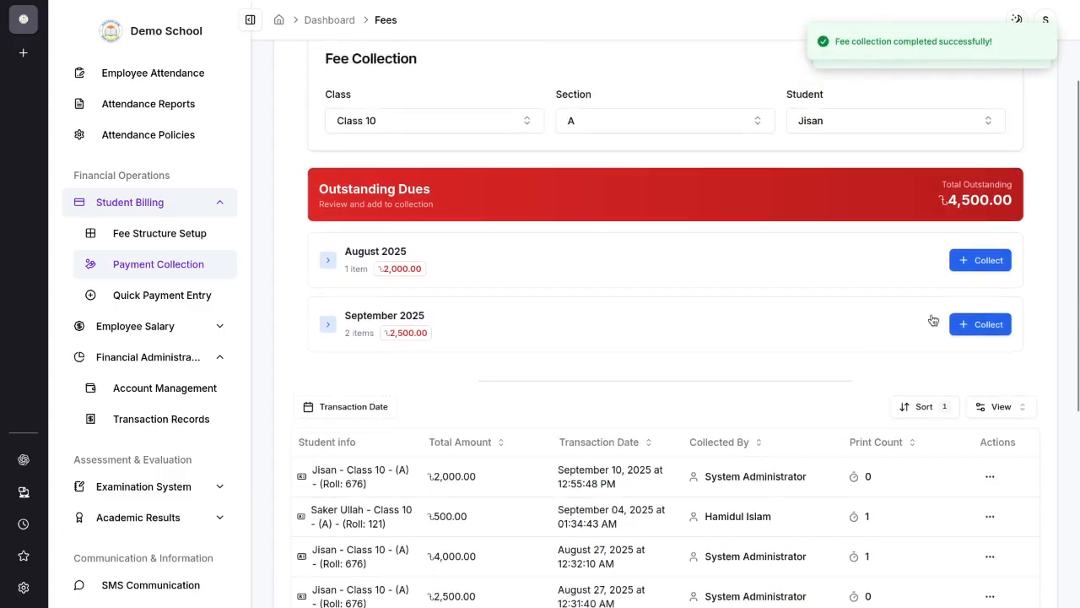
pyautogui.scroll(2, 776, 284)
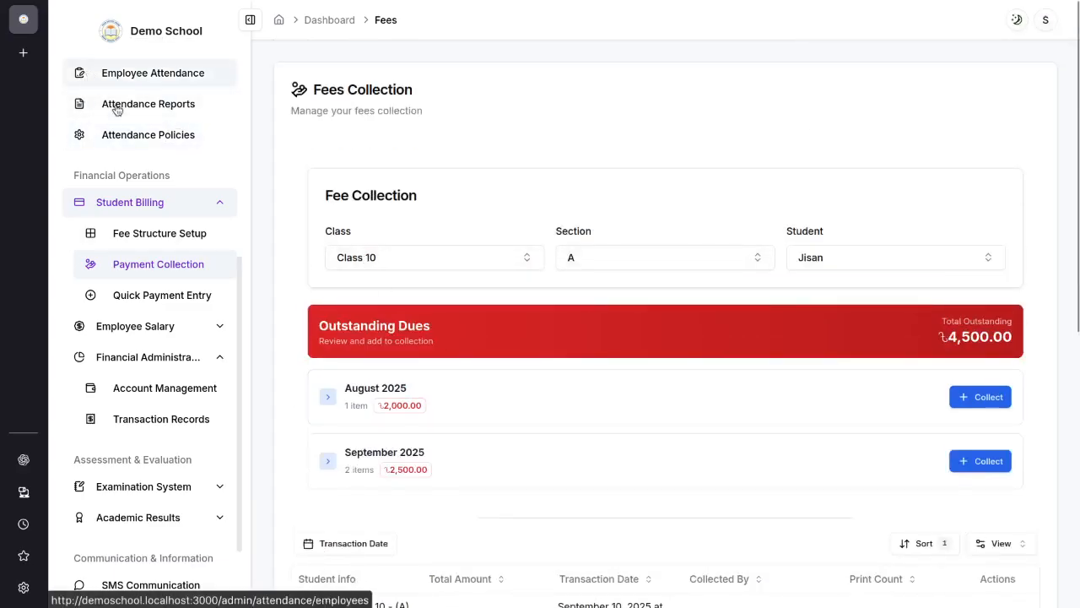
pyautogui.scroll(-2, 450, 406)
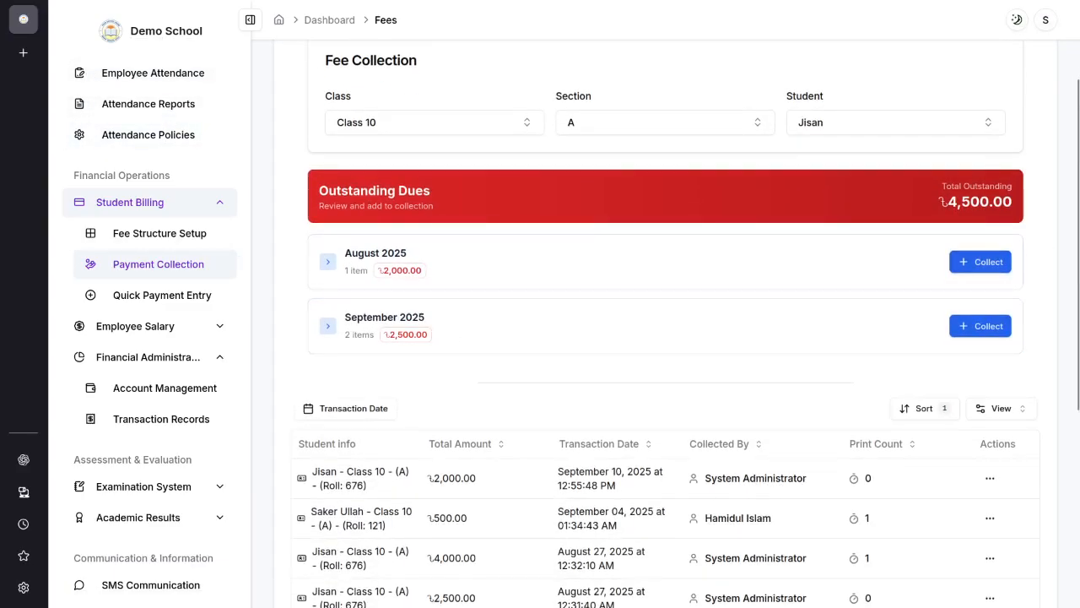
pyautogui.click(980, 262)
pyautogui.scroll(-6, 683, 278)
pyautogui.click(686, 356)
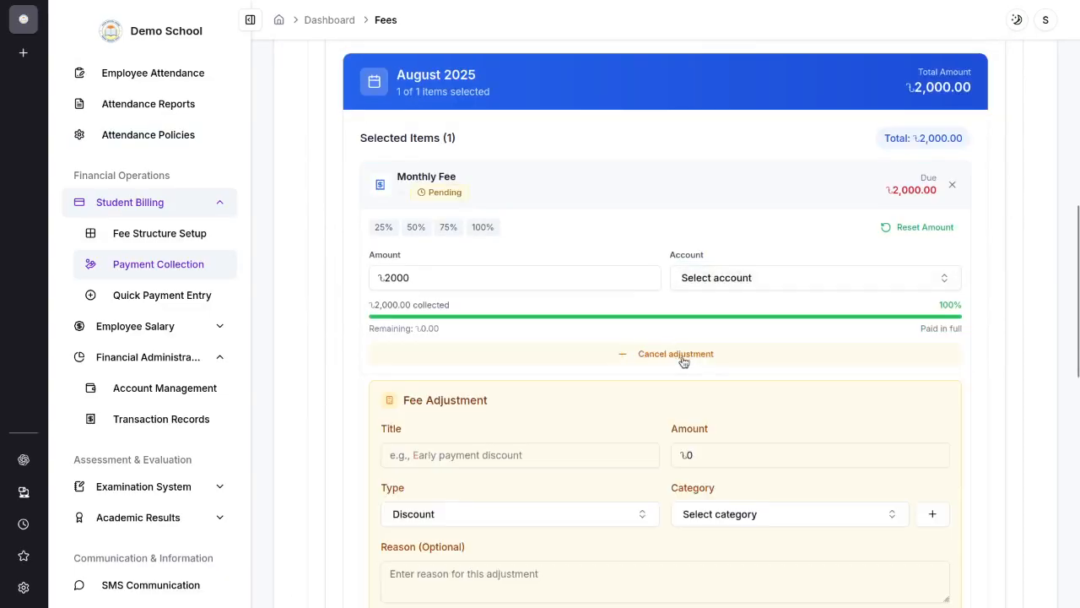
# Step: Set the August fee adjustment's category to Fine and check the available adjustment types, leaving Discount selected
pyautogui.scroll(-2, 810, 393)
pyautogui.click(784, 382)
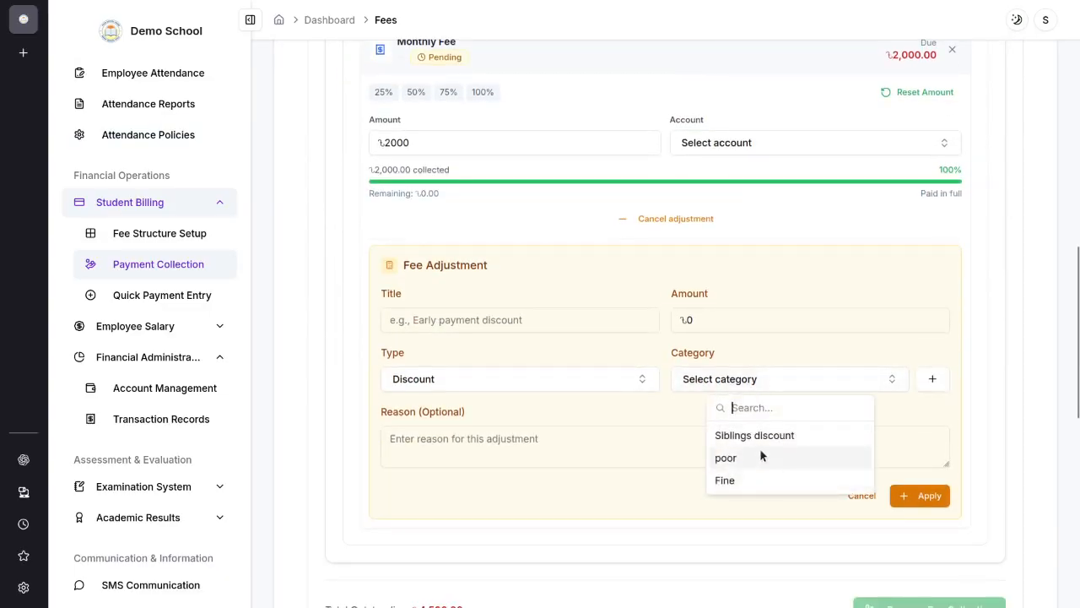
pyautogui.click(750, 482)
pyautogui.click(499, 381)
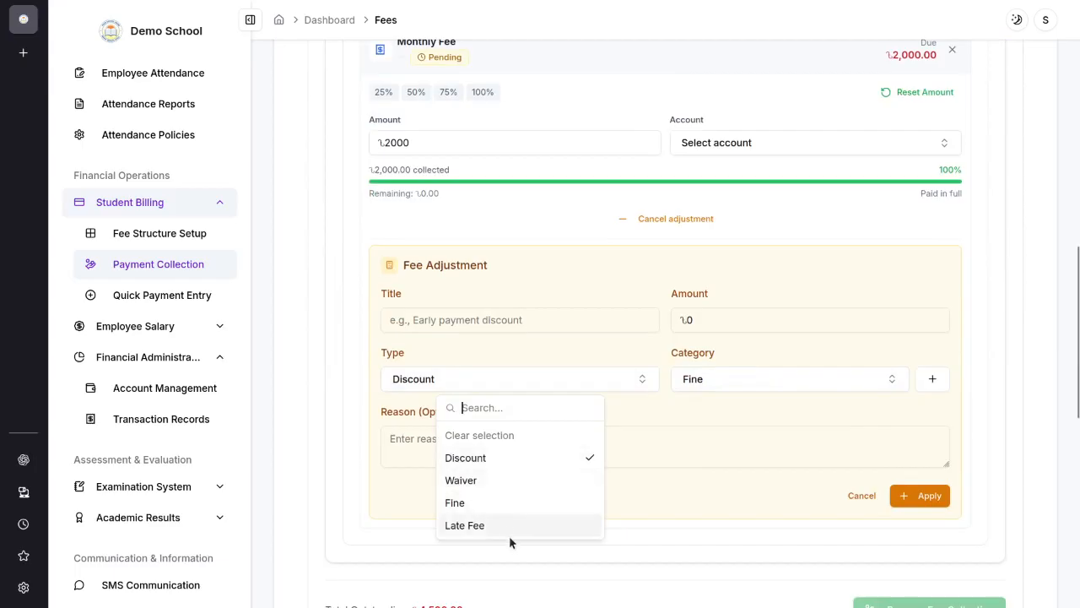
pyautogui.click(561, 459)
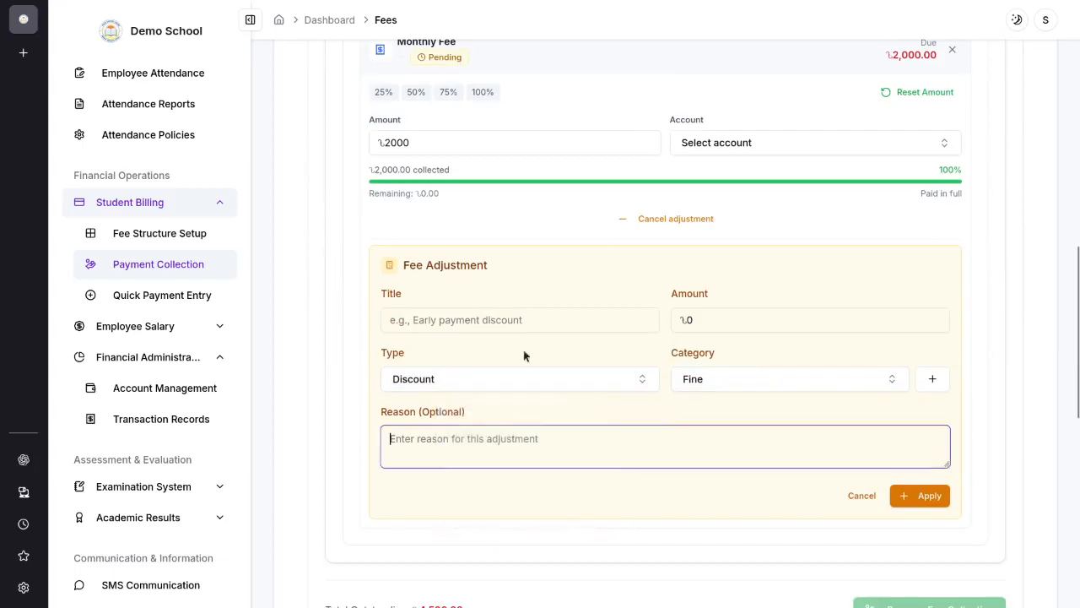
pyautogui.click(473, 316)
# Step: Review the fee transaction history, examining the students, total amounts, transaction dates and collectors of the listed payments
pyautogui.scroll(-2, 884, 484)
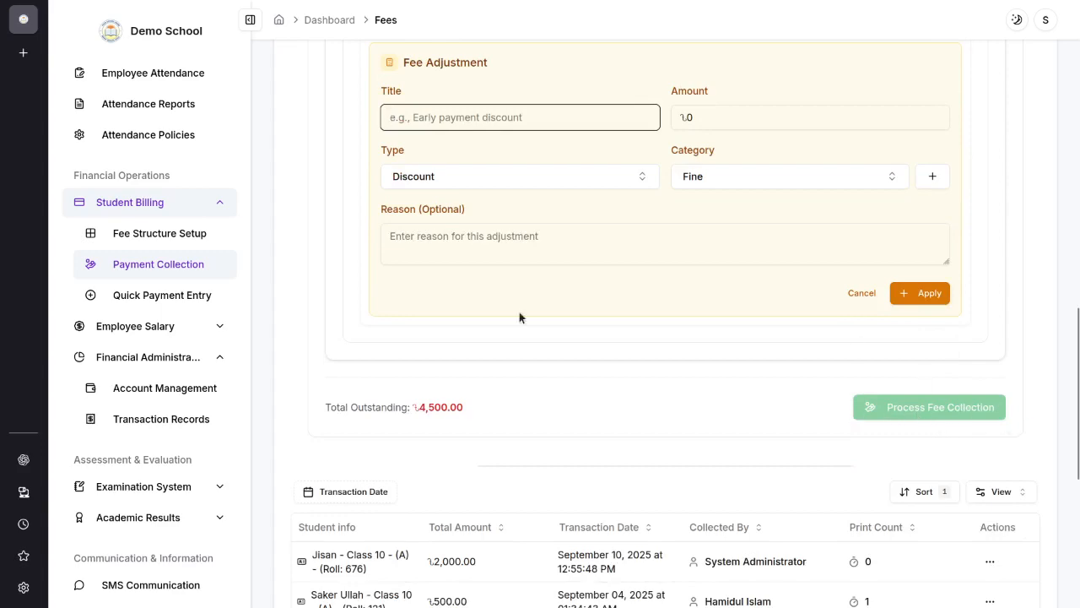
pyautogui.scroll(-2, 521, 313)
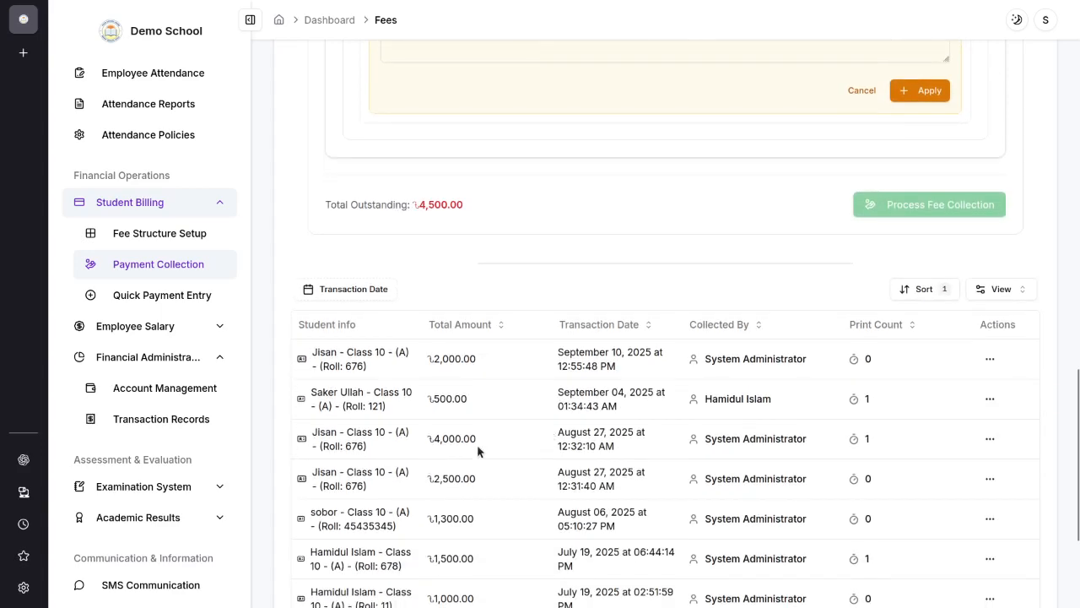
pyautogui.scroll(-2, 478, 452)
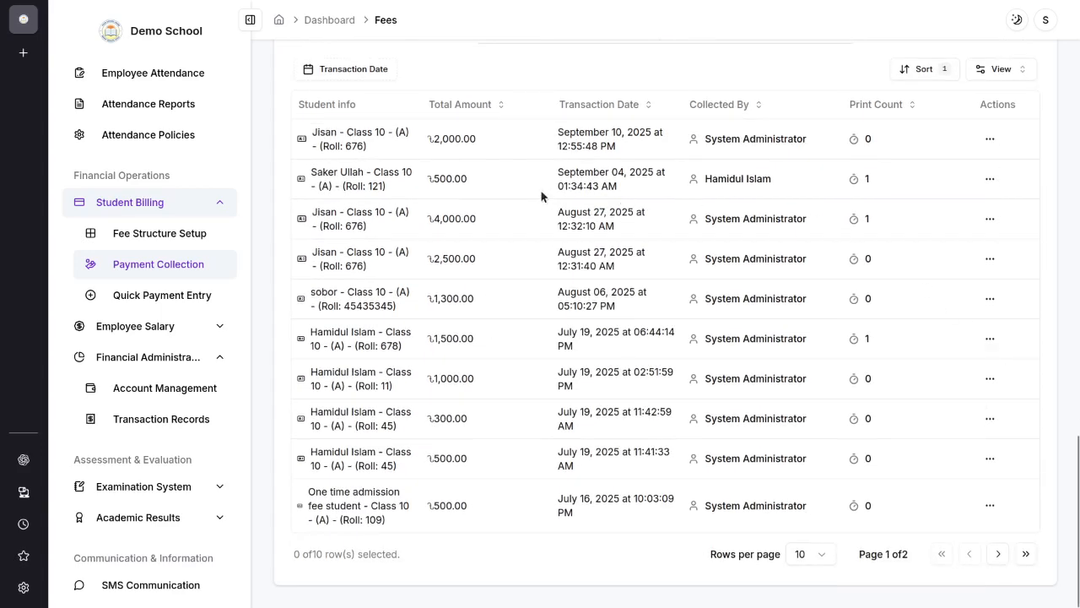
pyautogui.moveTo(313, 172); pyautogui.dragTo(401, 193)
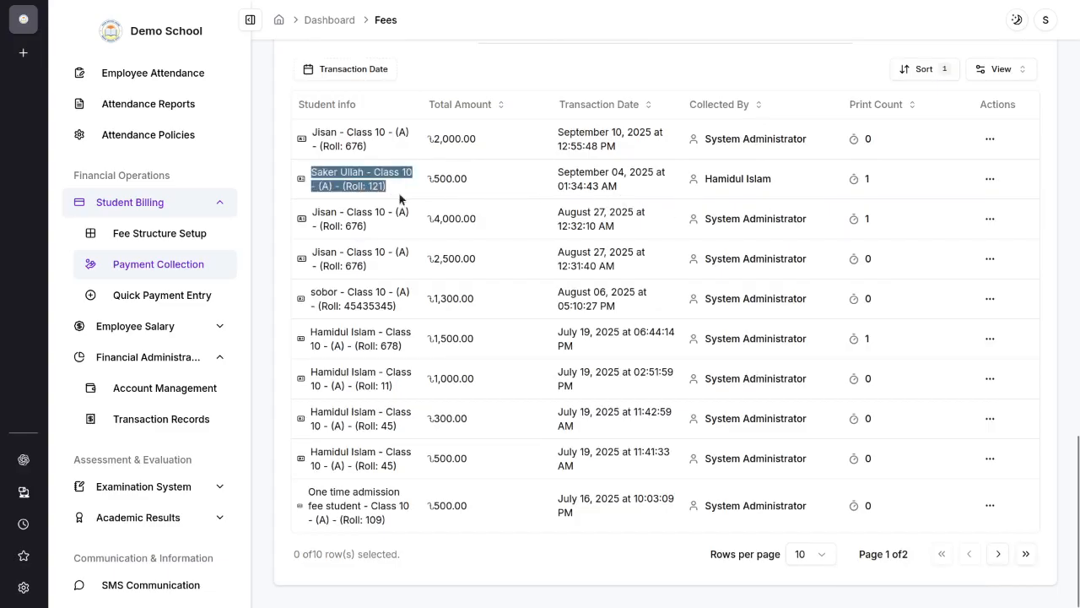
pyautogui.click(344, 187)
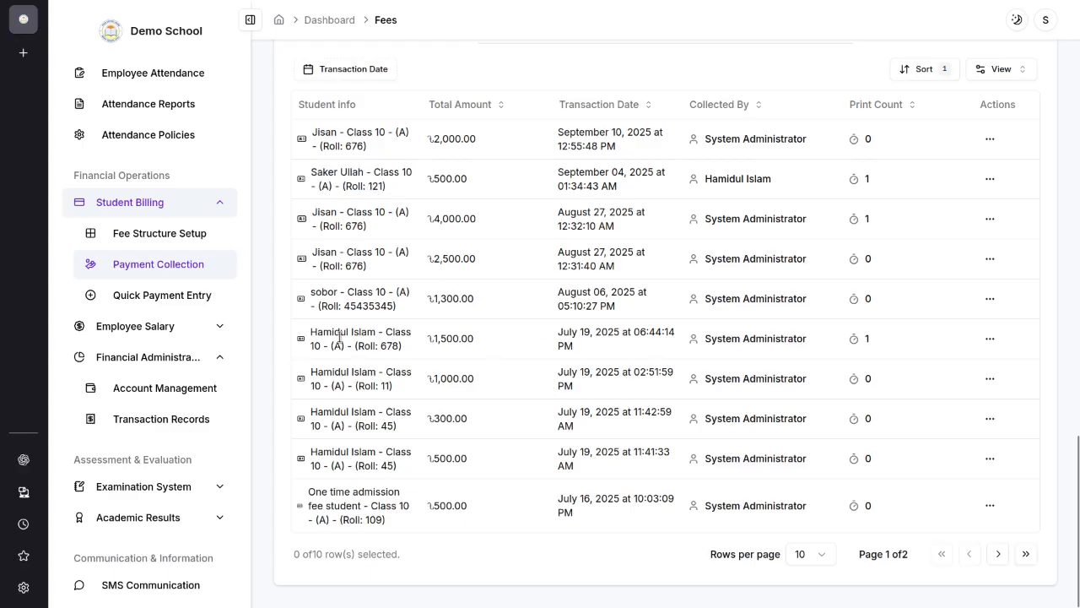
pyautogui.moveTo(311, 333); pyautogui.dragTo(575, 347)
pyautogui.click(475, 336)
pyautogui.moveTo(428, 337); pyautogui.dragTo(463, 337)
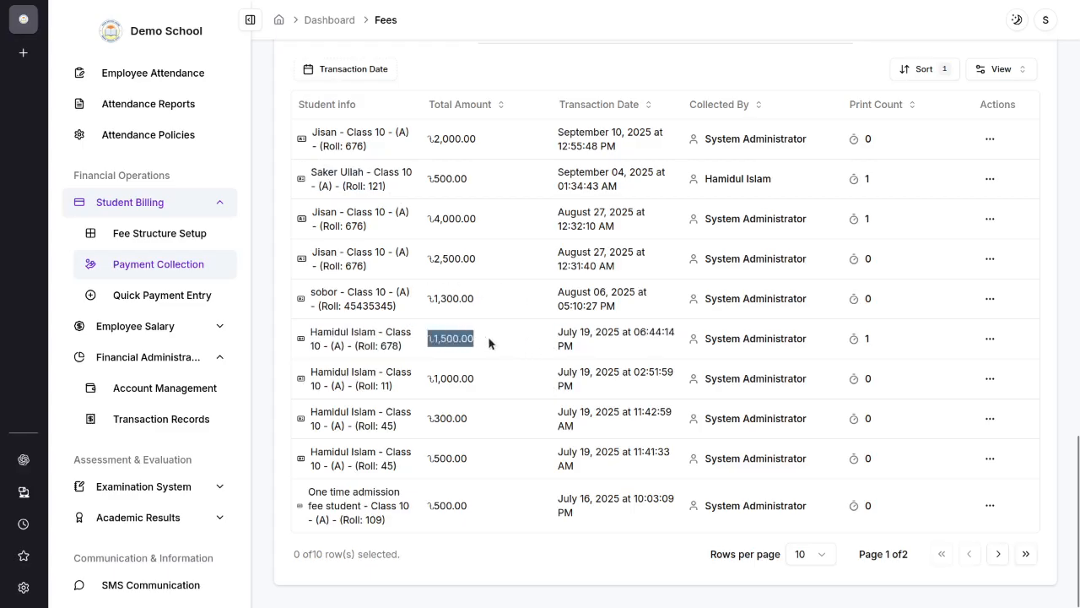
pyautogui.click(542, 338)
pyautogui.moveTo(704, 338); pyautogui.dragTo(770, 338)
pyautogui.click(749, 343)
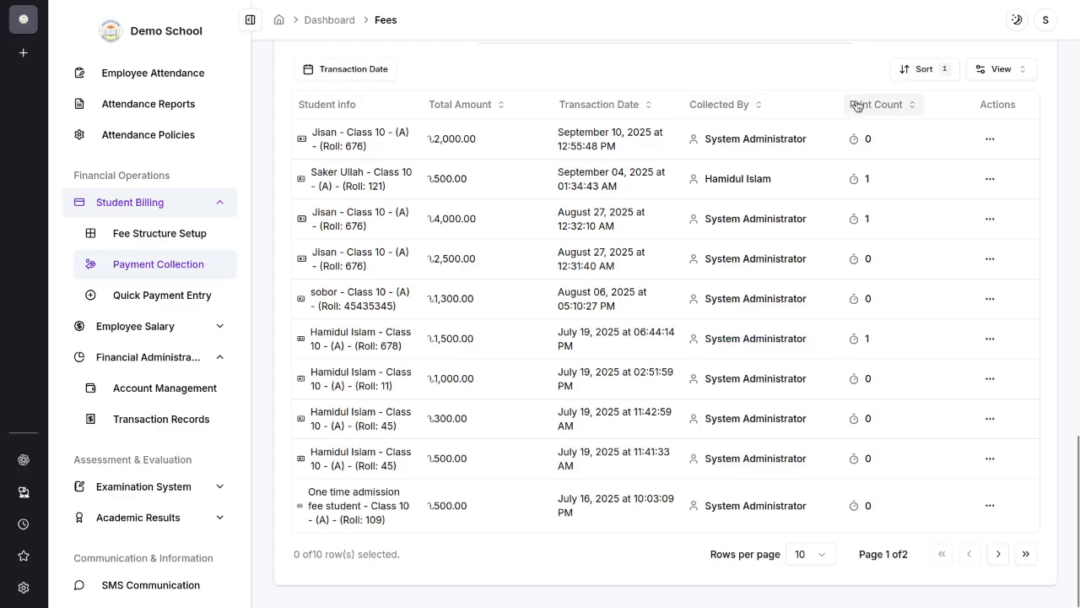
# Step: Open the student copy of the payment invoice for the 1,500 transaction of July 19, 2025 and view it in full
pyautogui.click(990, 338)
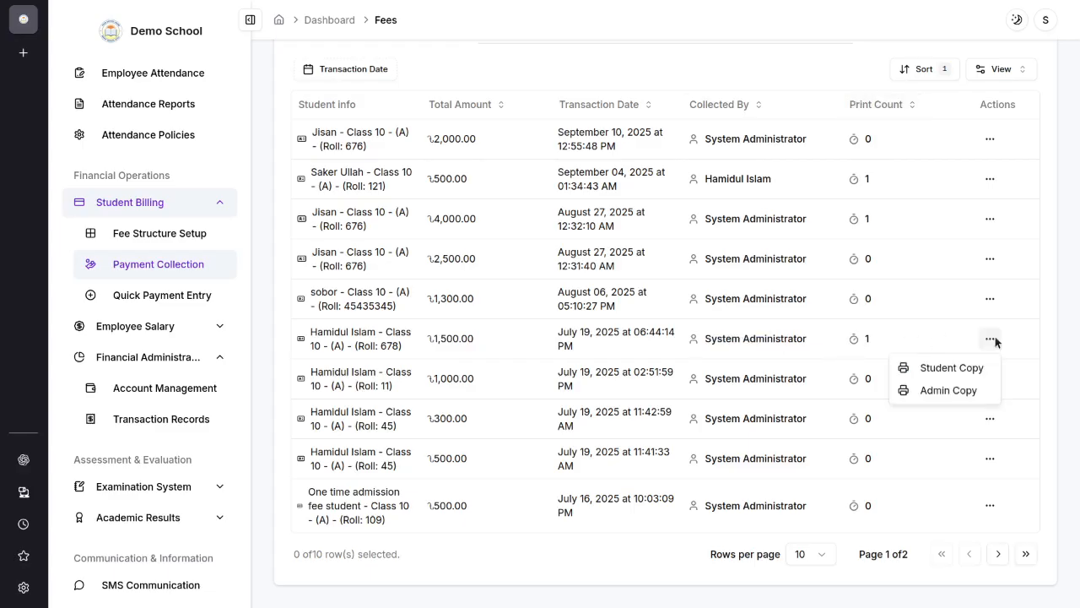
pyautogui.click(945, 366)
pyautogui.scroll(-1, 473, 261)
pyautogui.scroll(1, 484, 349)
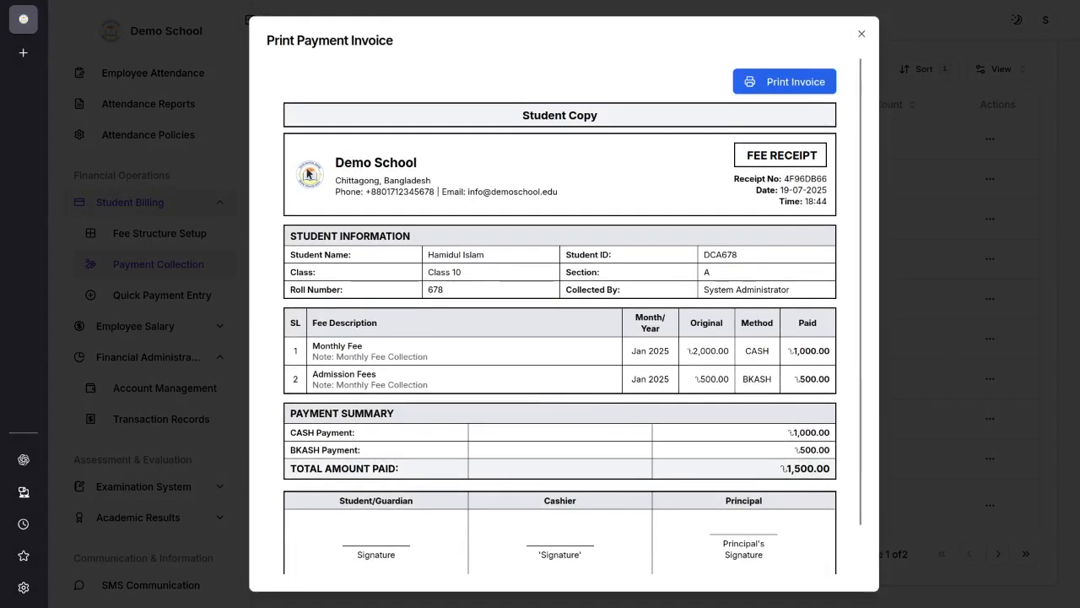
pyautogui.scroll(-1, 553, 126)
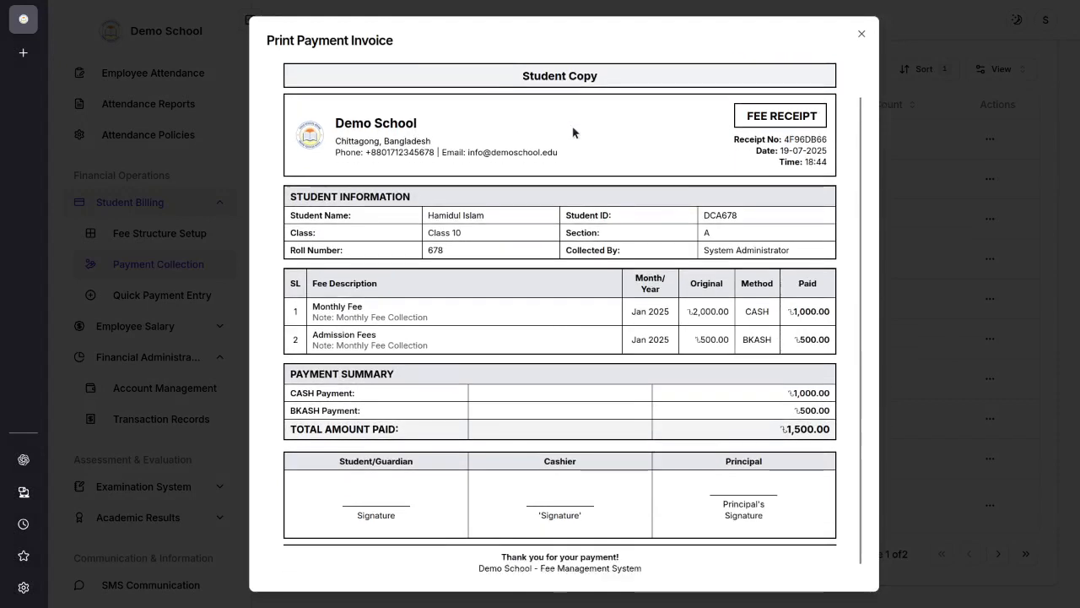
# Step: Examine the receipt's heading, receipt number, fee descriptions and the original and paid amounts for the monthly and admission fees
pyautogui.moveTo(749, 101); pyautogui.dragTo(832, 108)
pyautogui.click(802, 165)
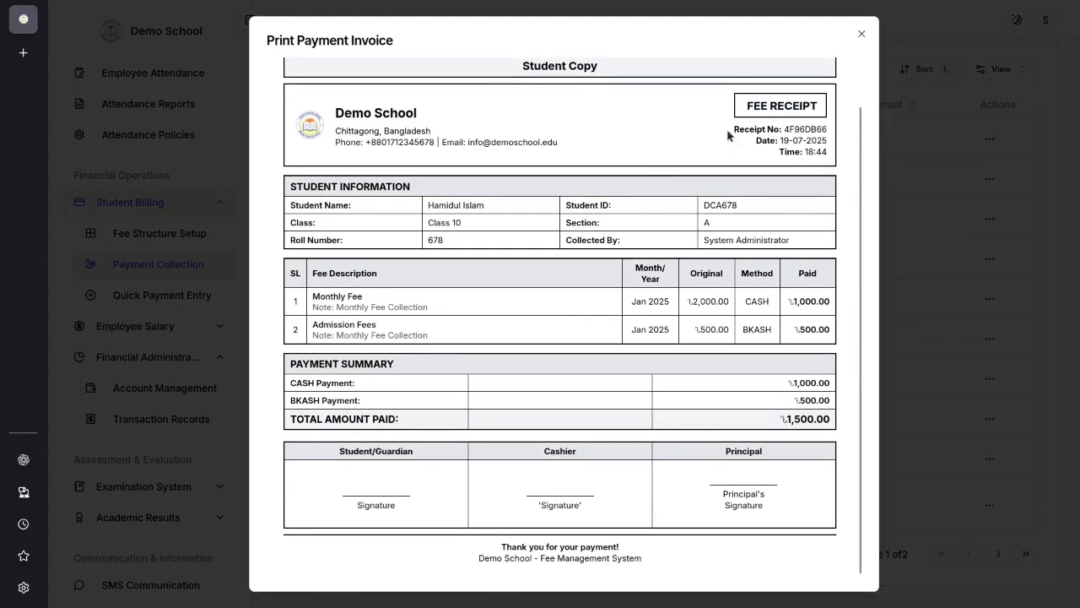
pyautogui.moveTo(728, 131); pyautogui.dragTo(830, 133)
pyautogui.click(794, 169)
pyautogui.moveTo(319, 296); pyautogui.dragTo(475, 295)
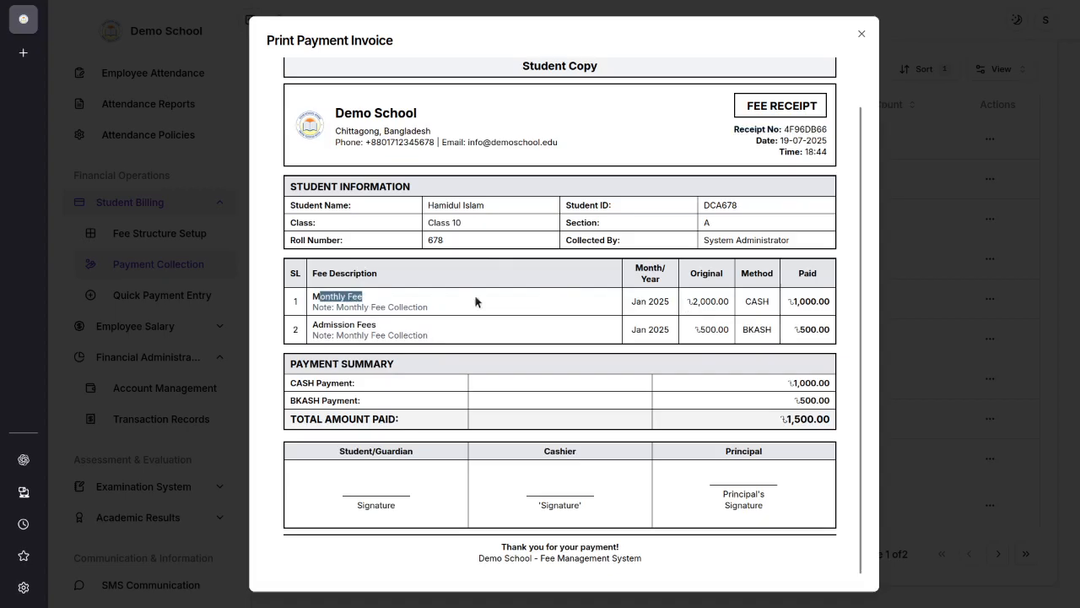
pyautogui.click(595, 330)
pyautogui.moveTo(746, 300); pyautogui.dragTo(829, 303)
pyautogui.click(531, 390)
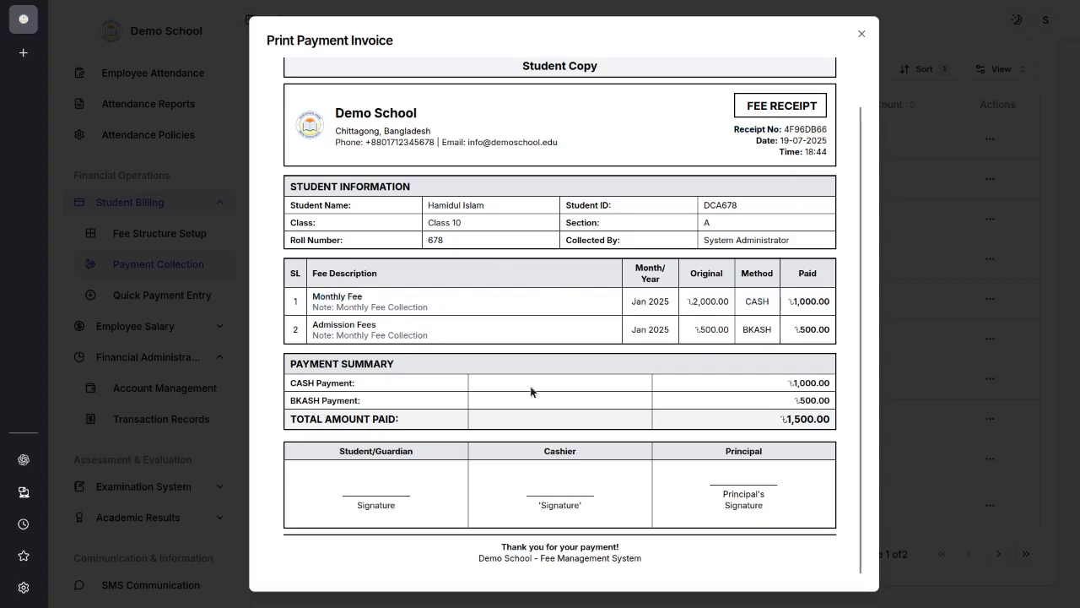
pyautogui.moveTo(726, 331); pyautogui.dragTo(815, 331)
pyautogui.click(749, 374)
pyautogui.scroll(1, 770, 346)
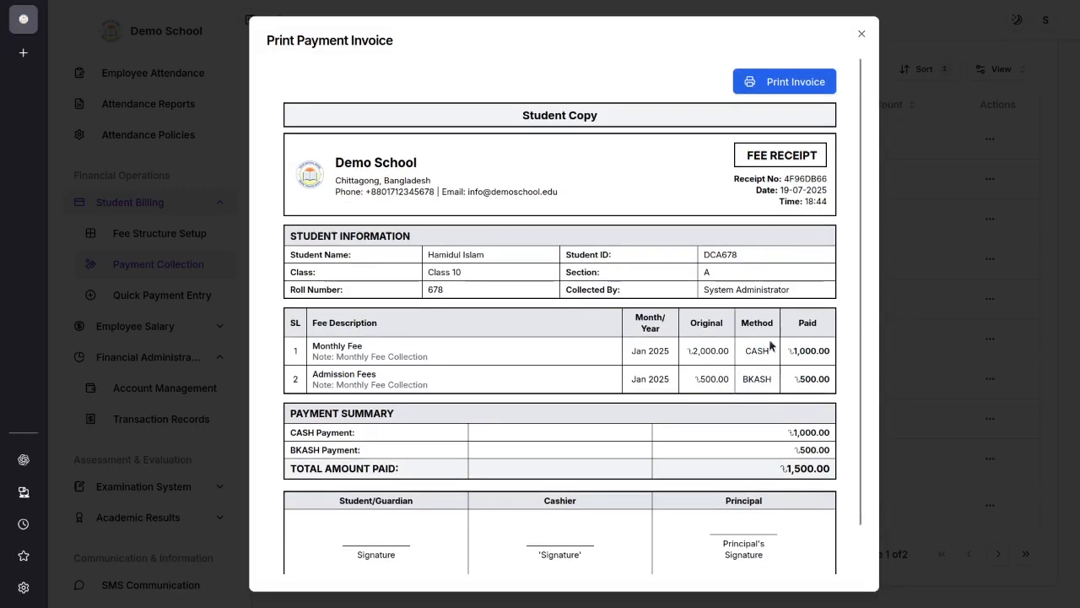
# Step: Preview printing the student invoice, cancel and close it, and check the print count of that transaction
pyautogui.click(794, 82)
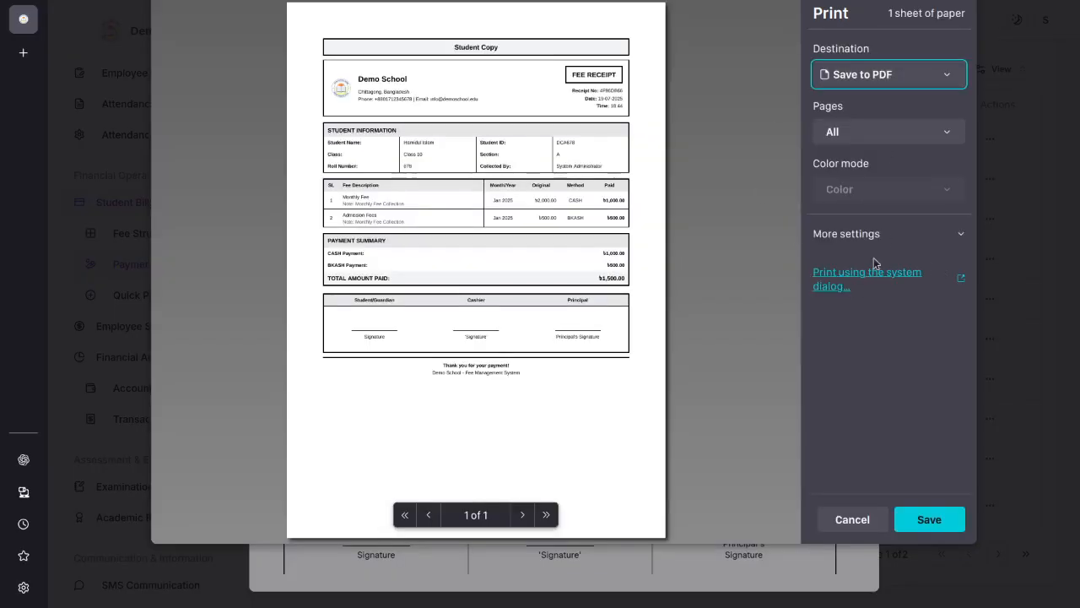
pyautogui.click(852, 516)
pyautogui.click(861, 33)
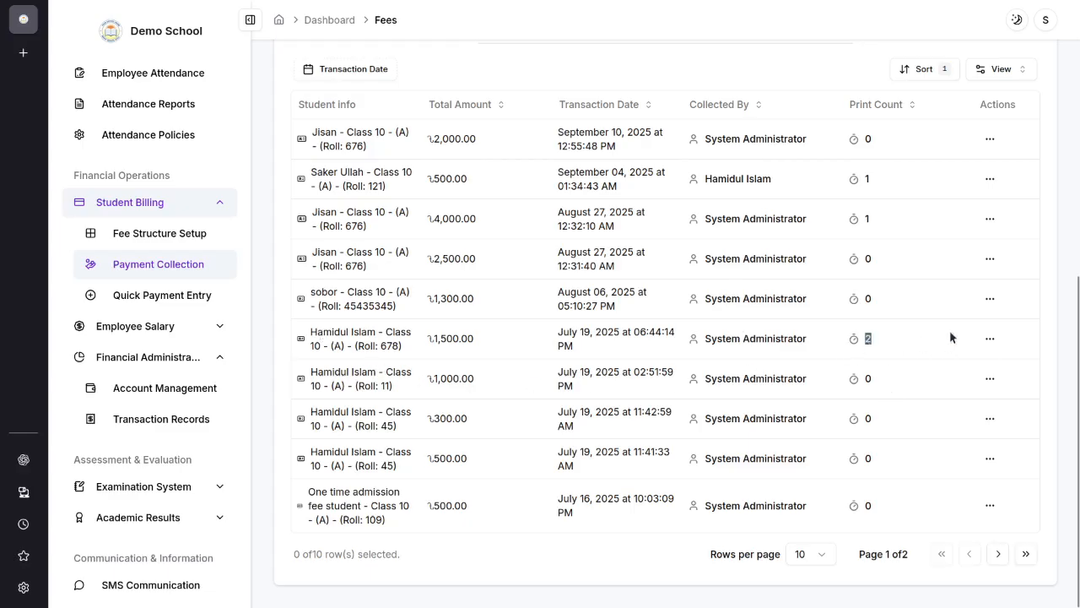
pyautogui.click(1065, 348)
# Step: Start a quick payment entry, review the target options, and add the fee to the entire Class 10
pyautogui.click(182, 304)
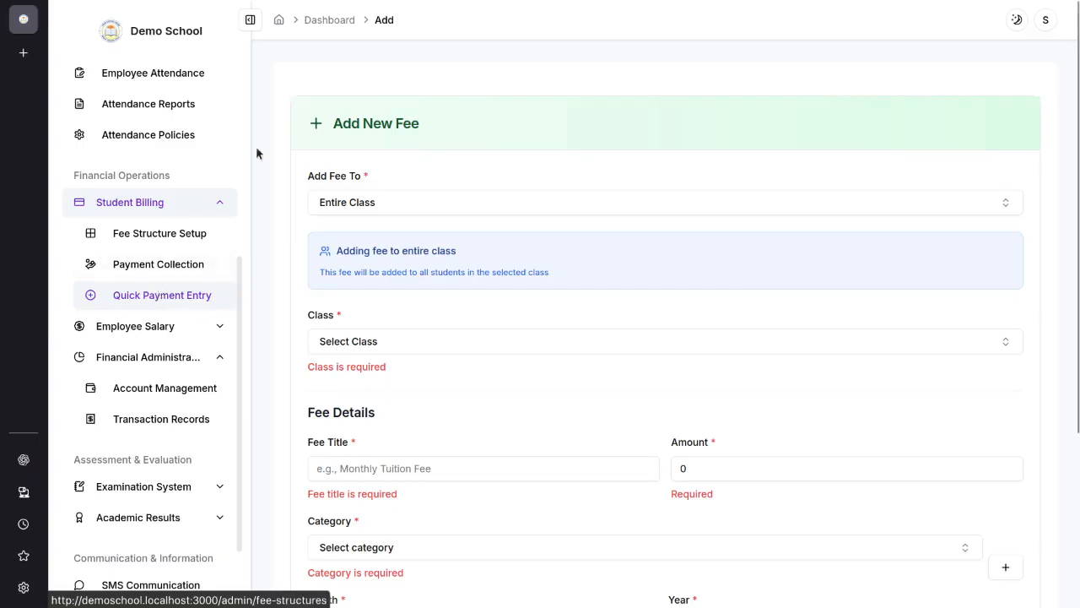
pyautogui.click(493, 211)
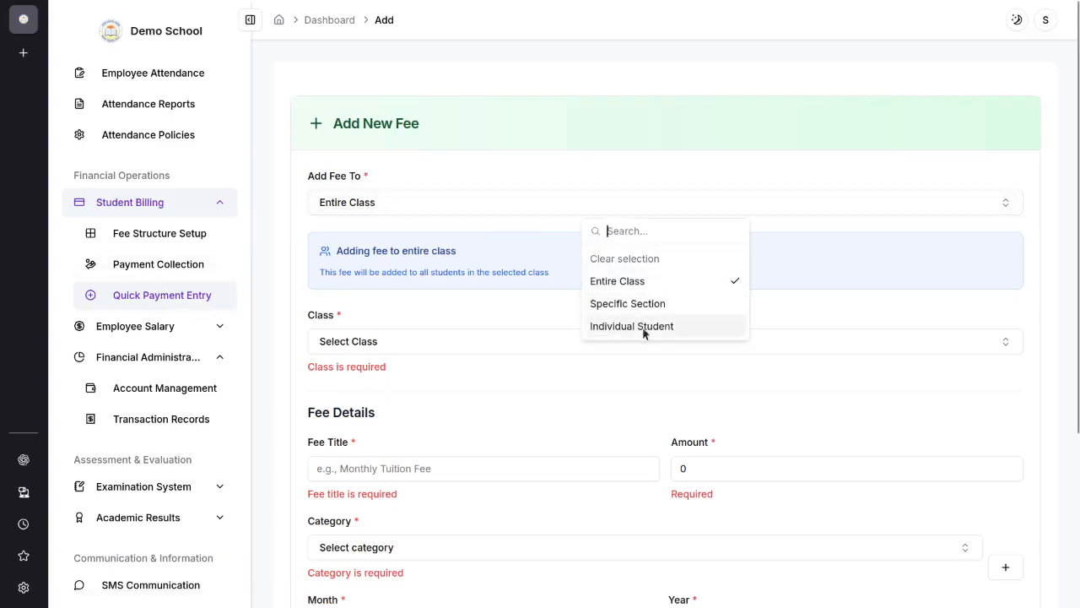
pyautogui.click(476, 308)
pyautogui.click(560, 207)
pyautogui.click(630, 282)
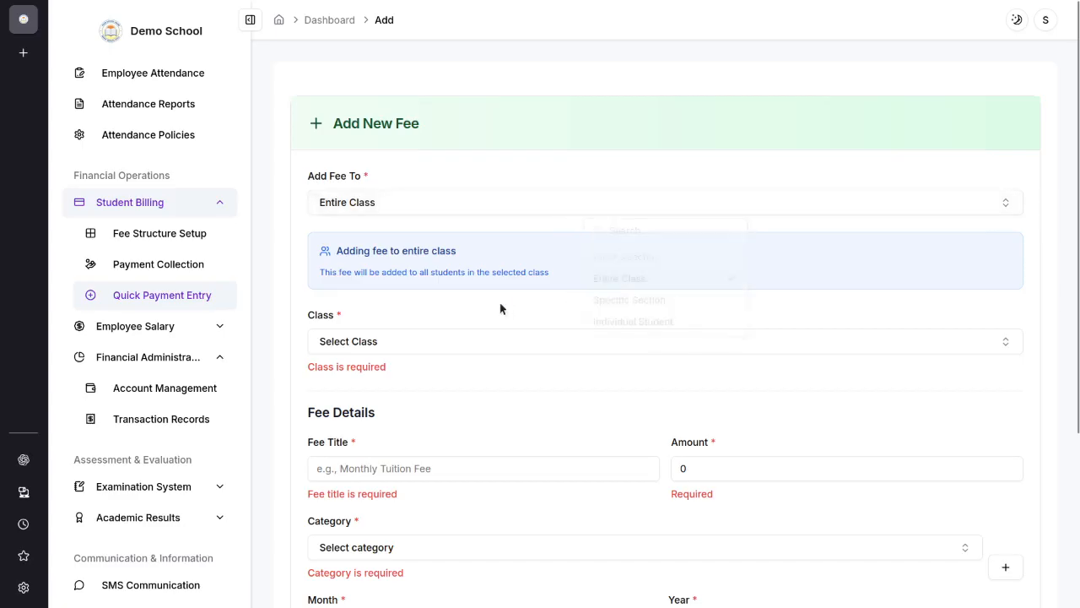
pyautogui.click(487, 346)
pyautogui.click(620, 397)
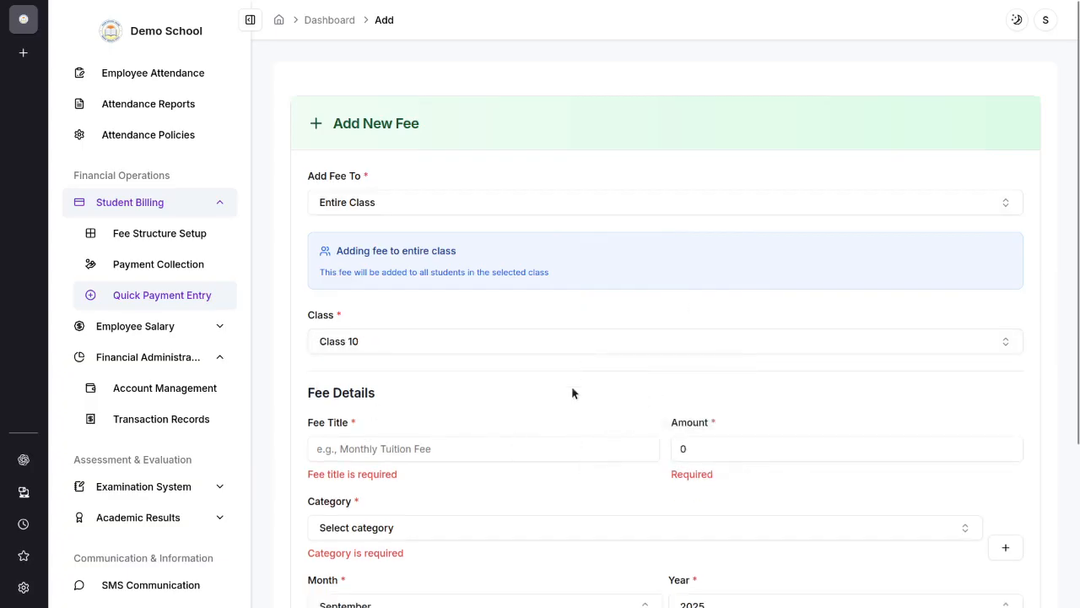
# Step: Title the new fee "Test Exam Fee"
pyautogui.click(427, 444)
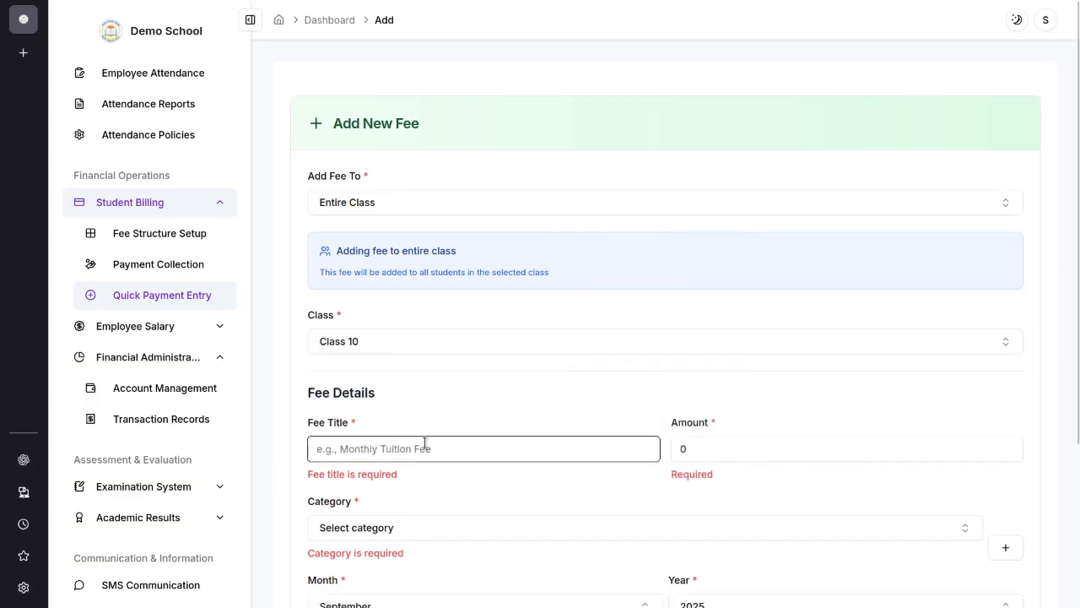
pyautogui.write('Admission Fee')
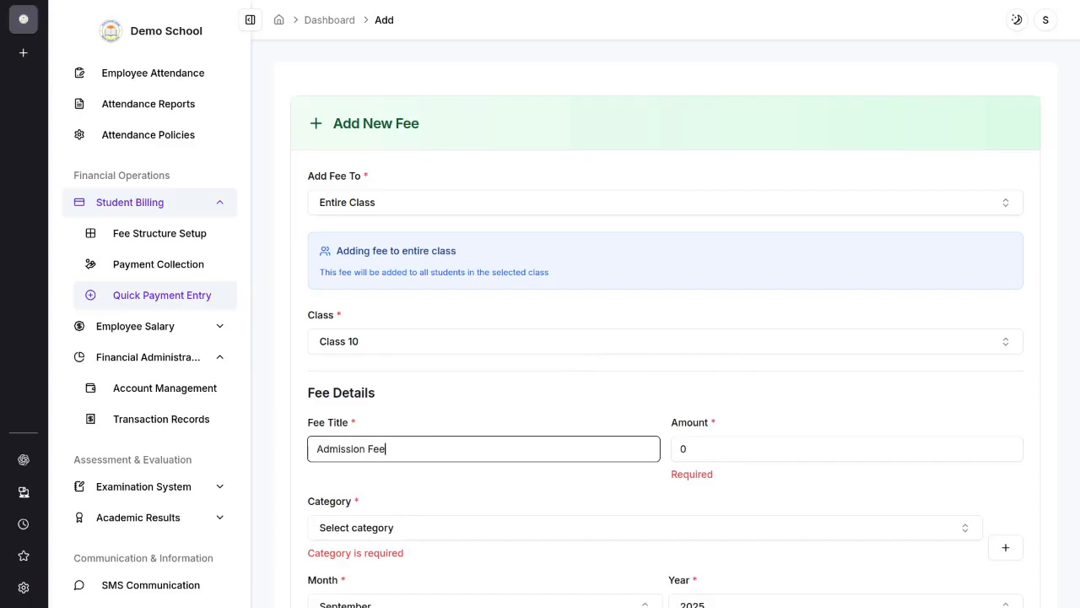
pyautogui.click(679, 449)
pyautogui.click(414, 449)
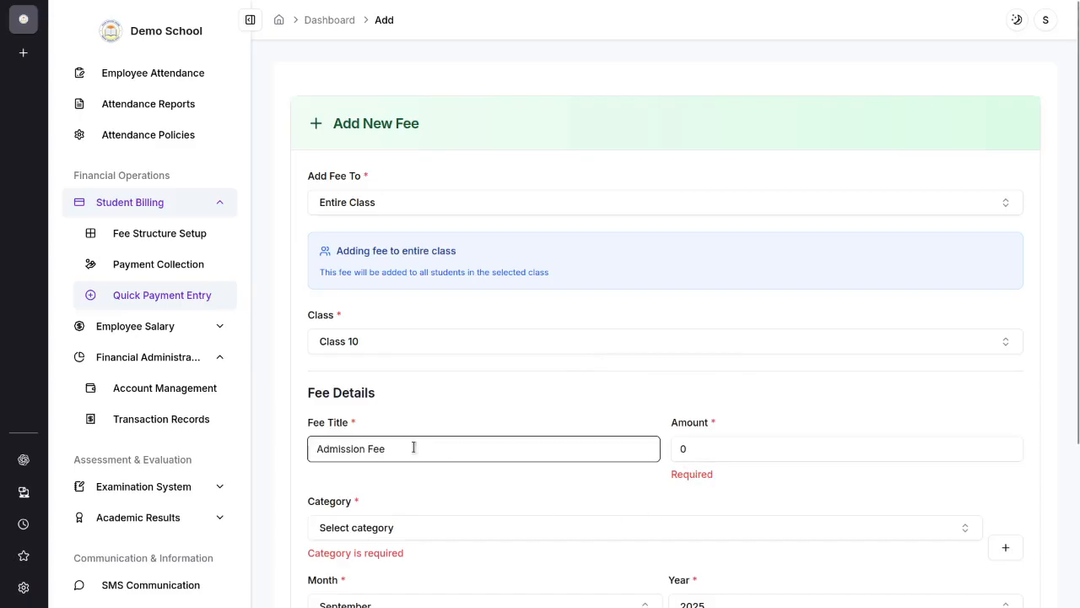
pyautogui.doubleClick(364, 448)
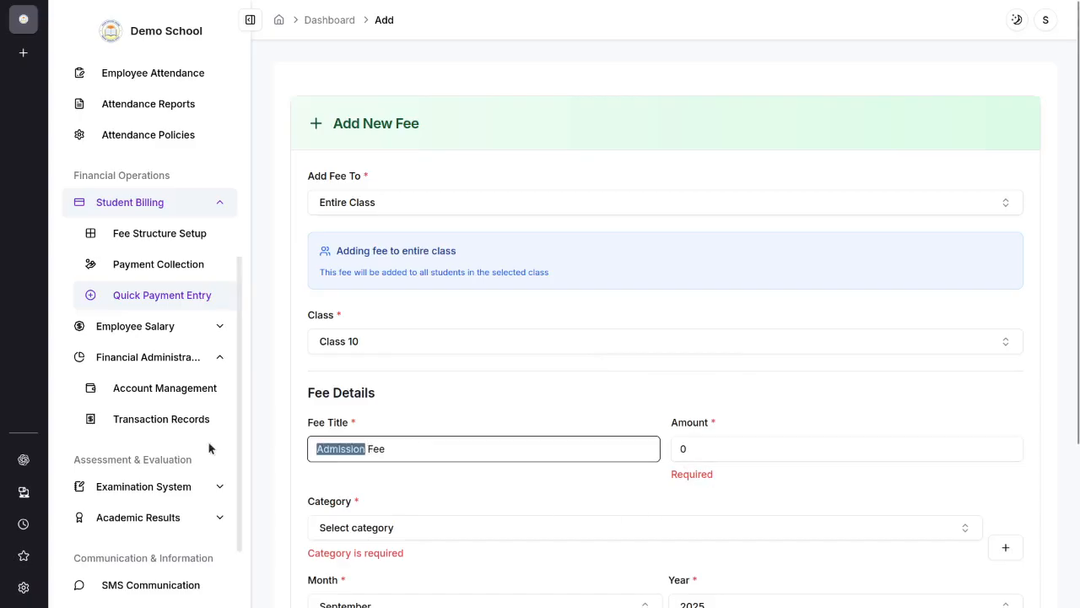
pyautogui.write('Test Exam')
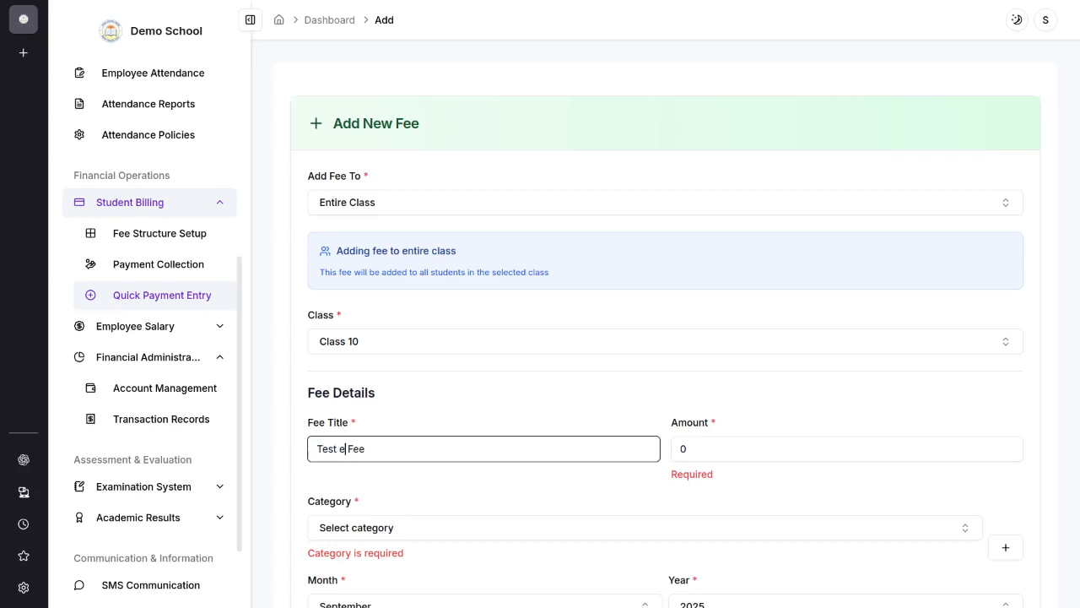
# Step: Set the new fee's amount to 2000 and its category to Exam Fees
pyautogui.click(709, 449)
pyautogui.write('2000')
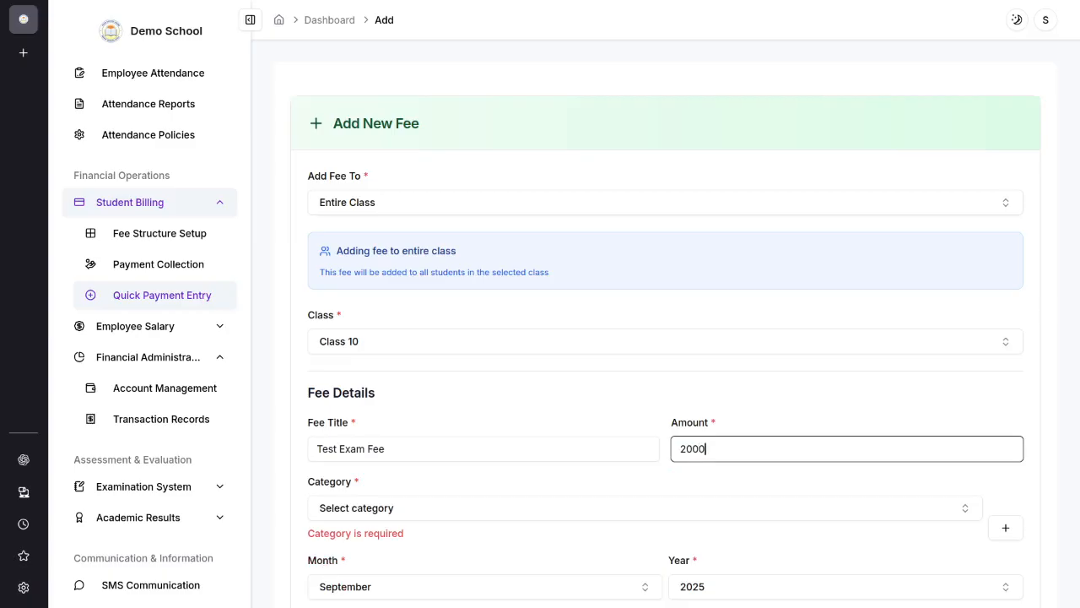
pyautogui.scroll(-2, 600, 480)
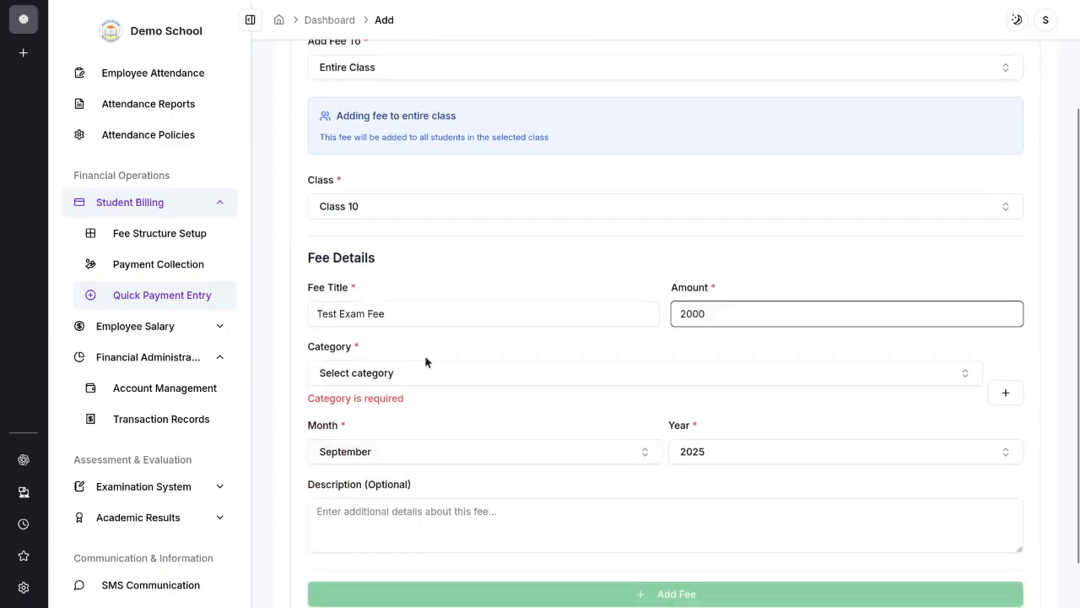
pyautogui.click(425, 372)
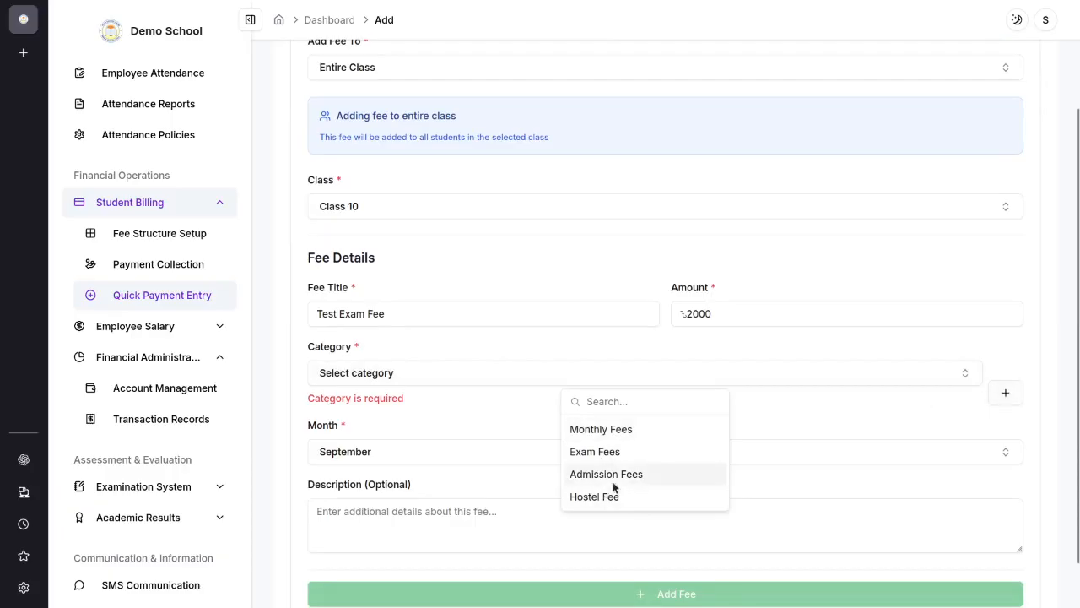
pyautogui.click(676, 452)
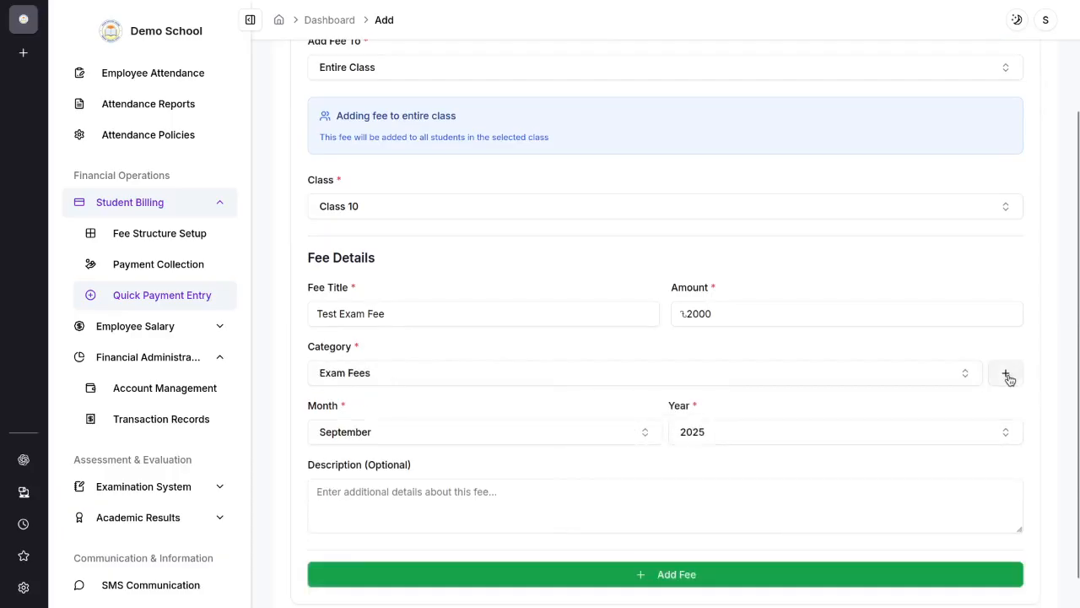
# Step: Keep September 2025 as the fee period, enter the description "test exam fee 2025", and add the fee
pyautogui.click(430, 439)
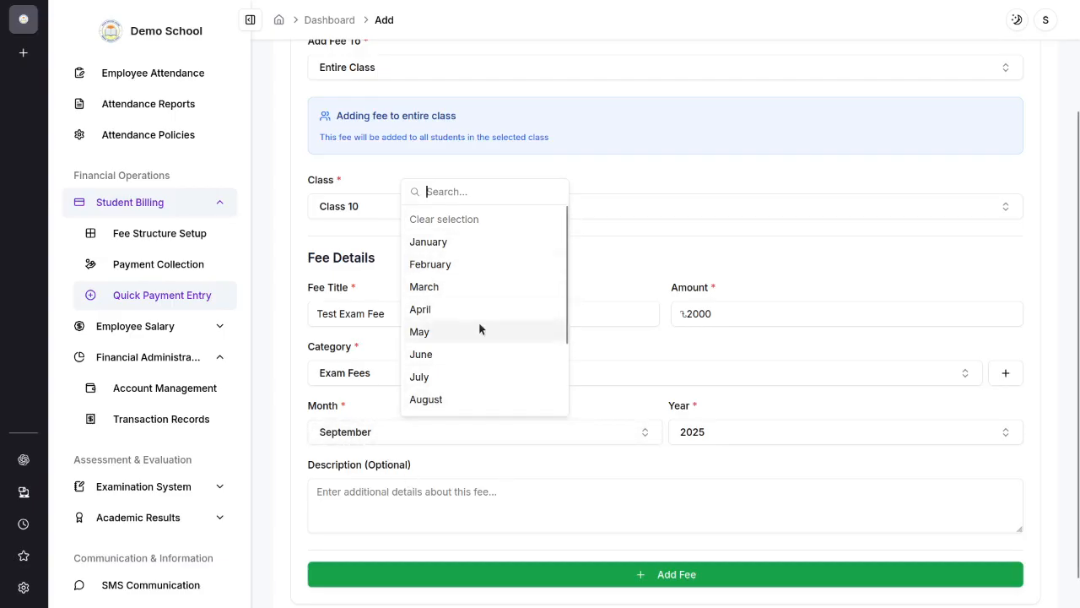
pyautogui.scroll(-4, 479, 329)
pyautogui.click(723, 376)
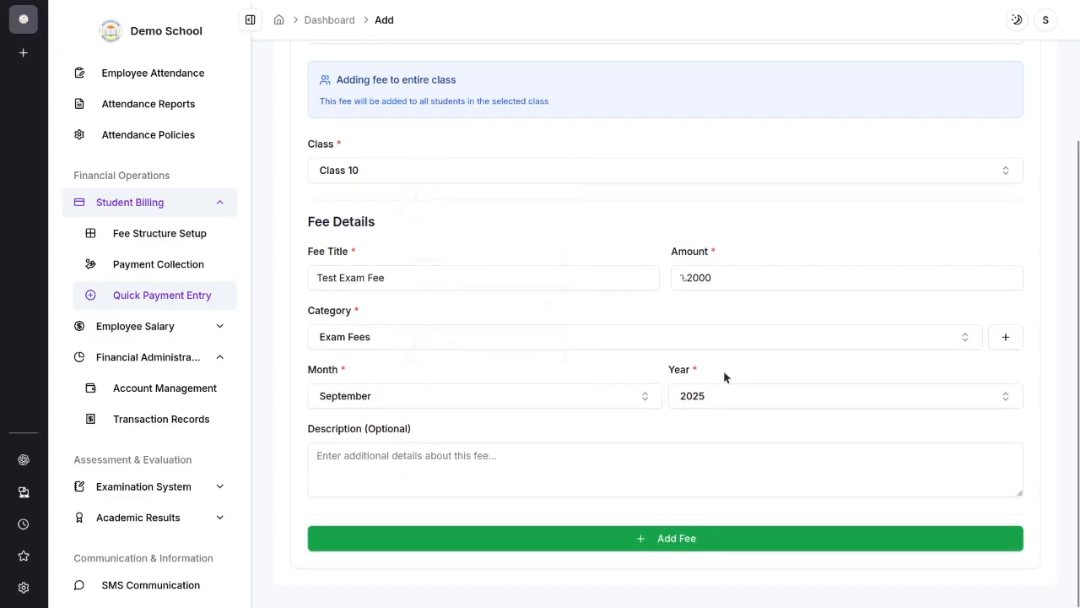
pyautogui.click(424, 469)
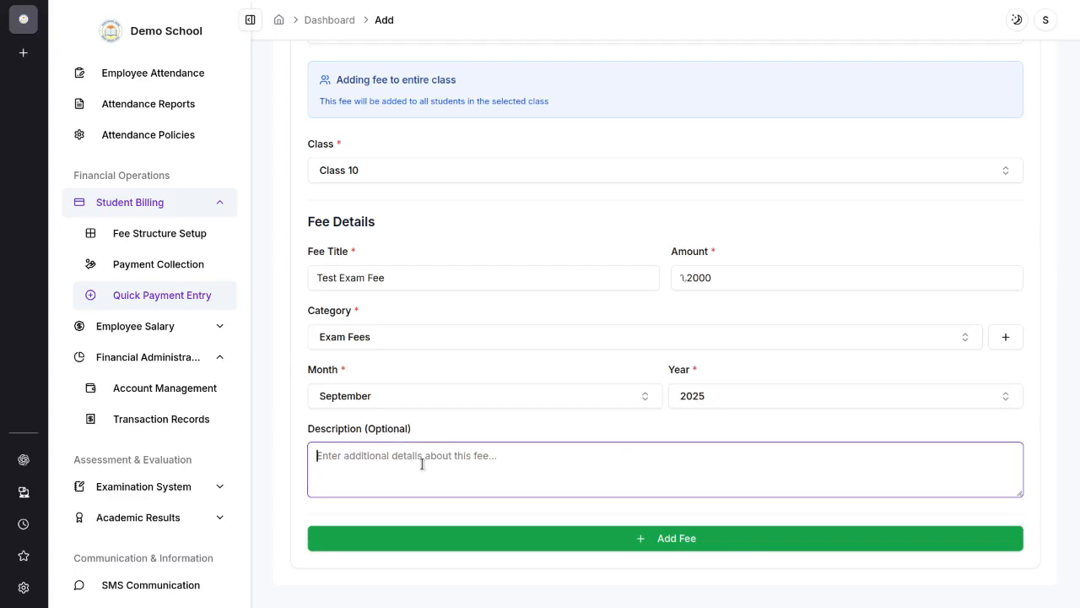
pyautogui.write('test exam fee j2025')
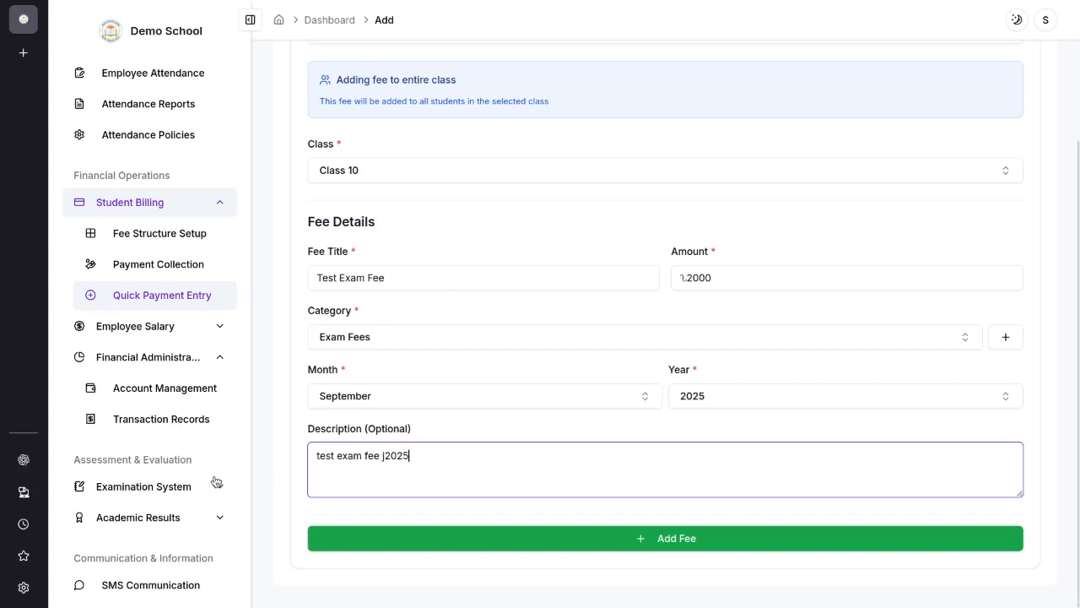
pyautogui.press('BackSpace')
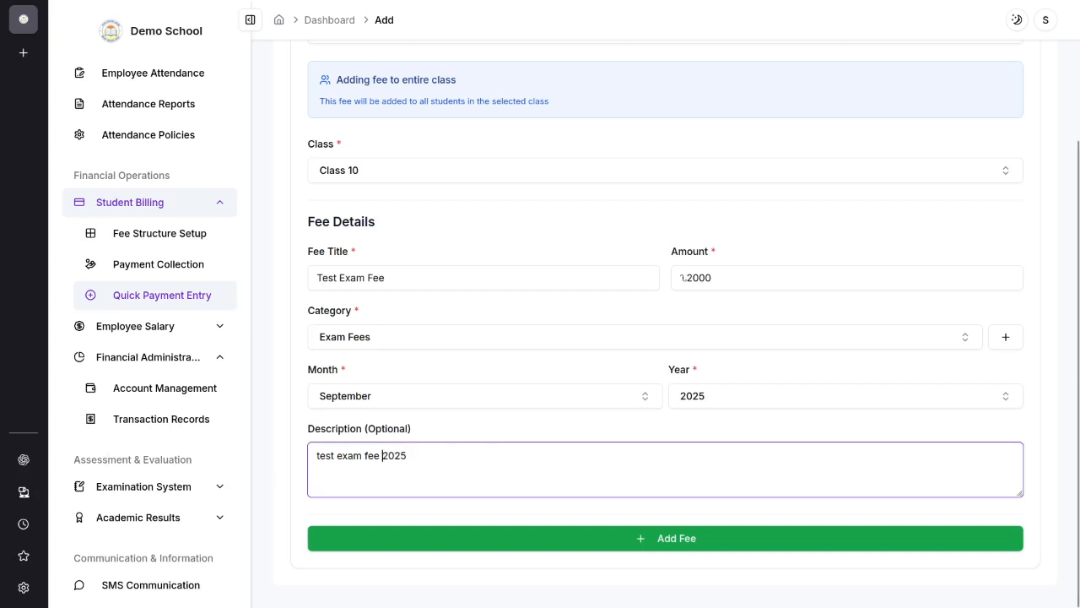
pyautogui.click(718, 538)
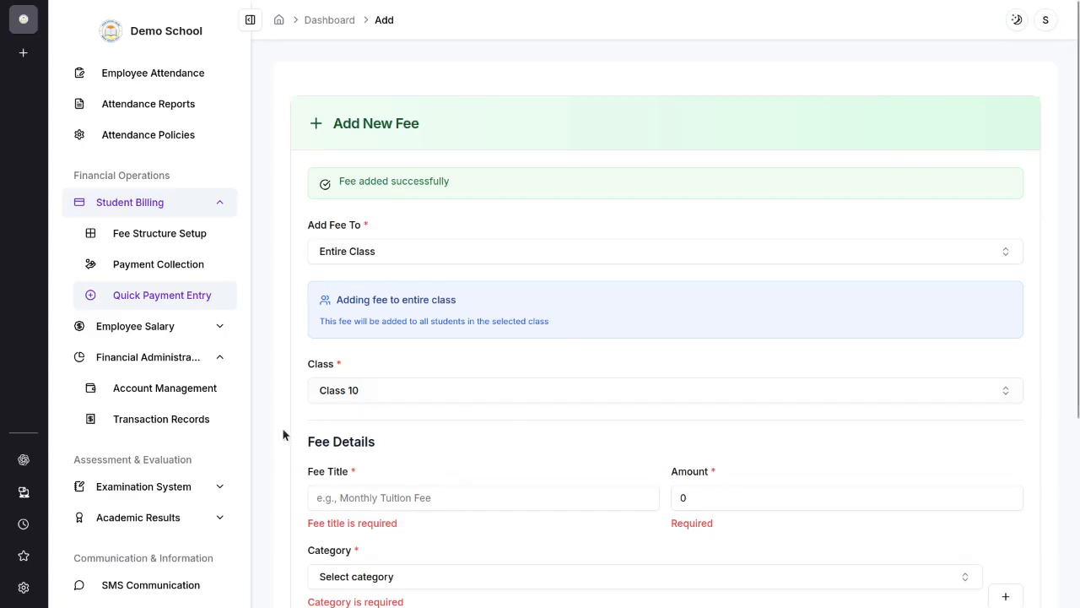
# Step: Look over the employee salary processing page and examine the salary structures, including their roles and frequencies
pyautogui.click(182, 334)
pyautogui.click(184, 203)
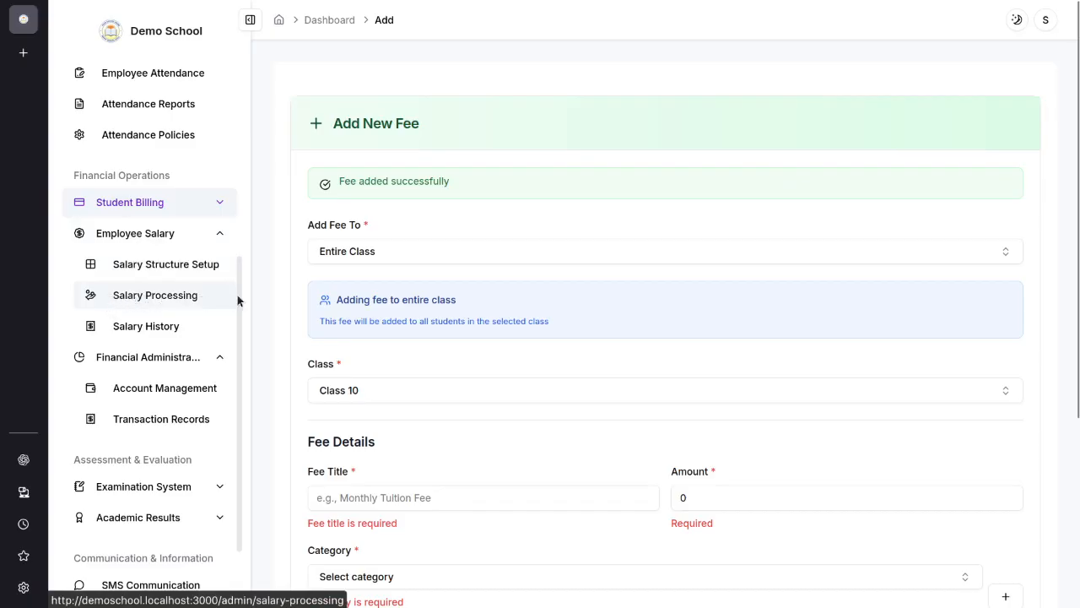
pyautogui.click(160, 297)
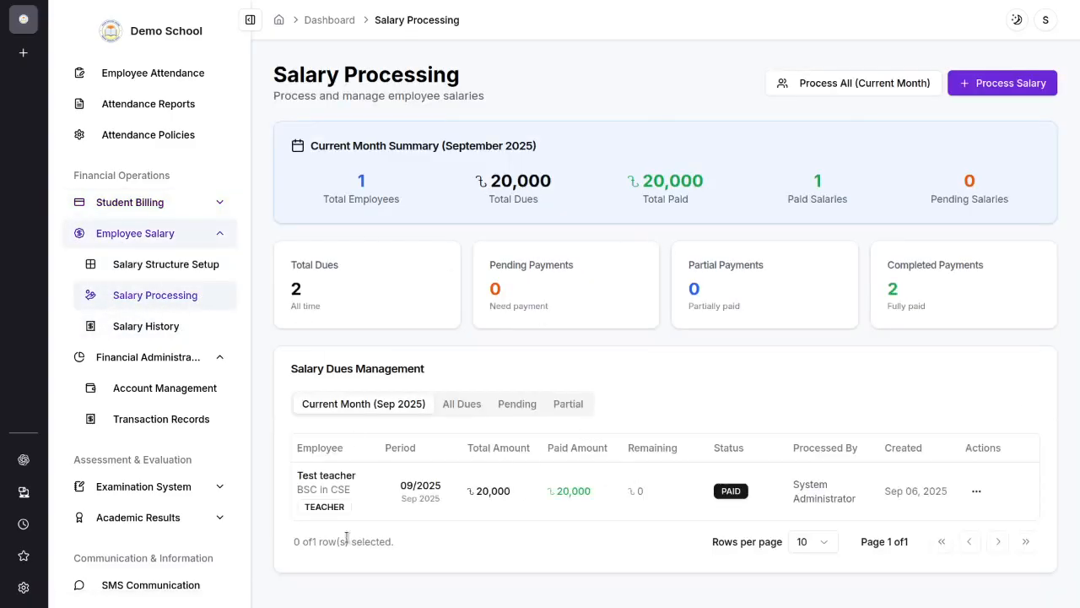
pyautogui.click(147, 278)
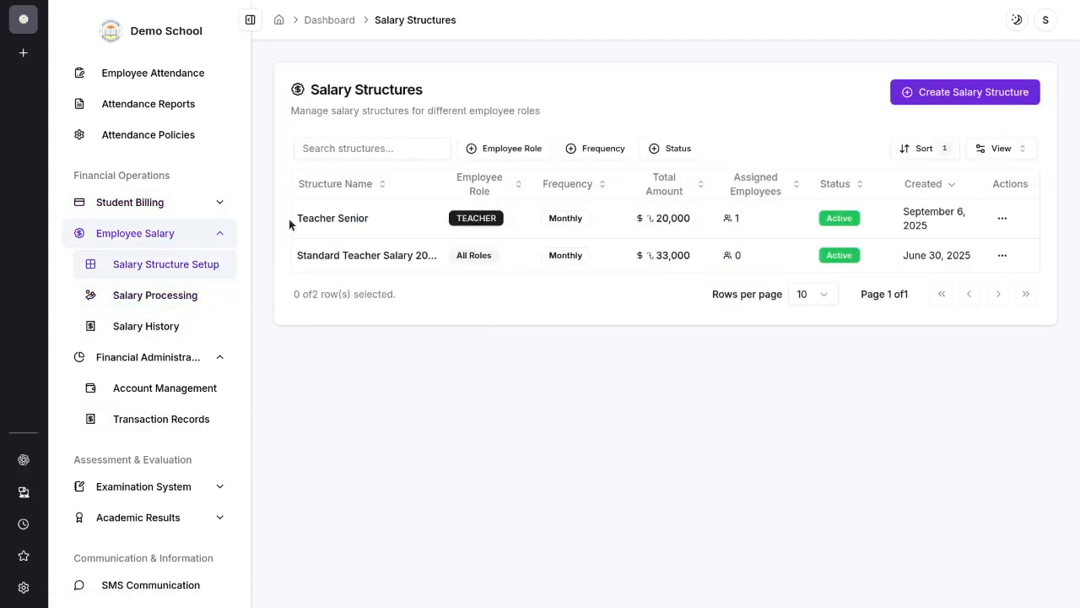
pyautogui.moveTo(293, 219); pyautogui.dragTo(386, 223)
pyautogui.click(399, 287)
pyautogui.moveTo(297, 255); pyautogui.dragTo(663, 246)
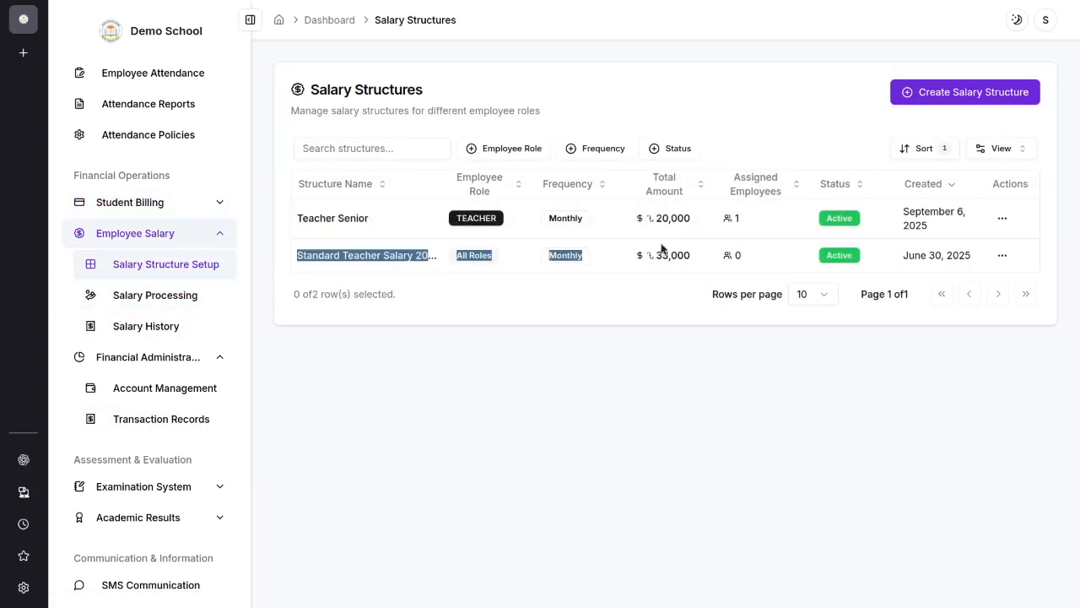
pyautogui.click(488, 297)
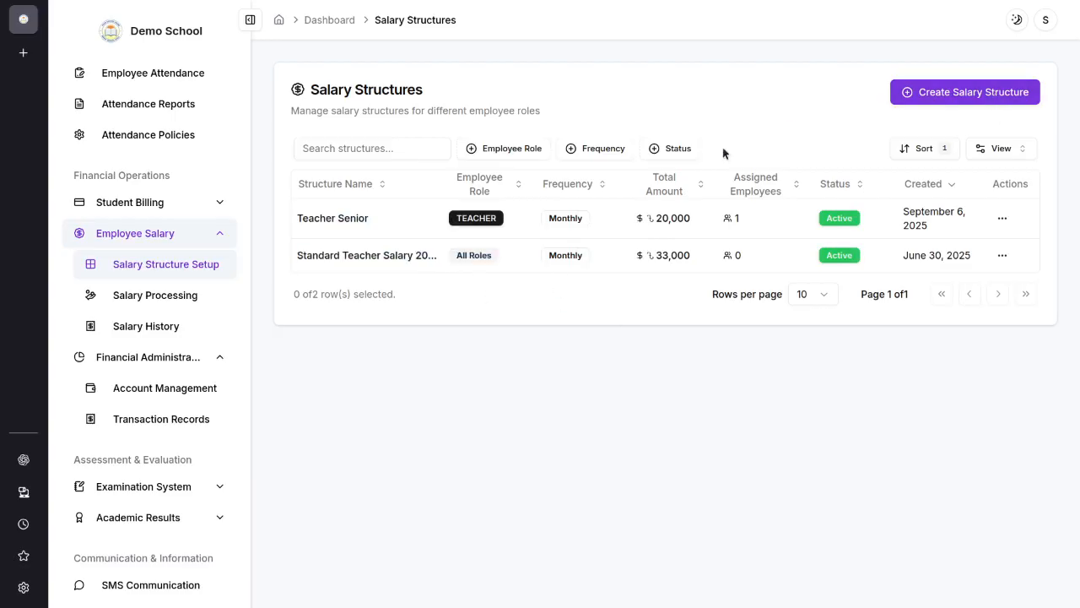
# Step: Return to salary processing, start a new salary run, and switch it to bulk processing
pyautogui.click(144, 301)
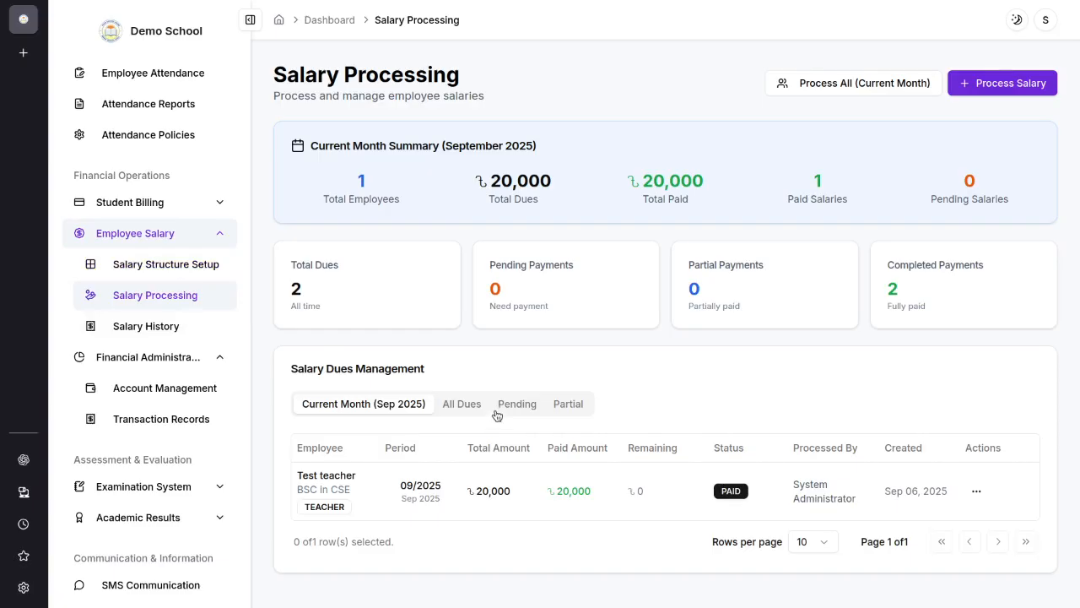
pyautogui.click(970, 93)
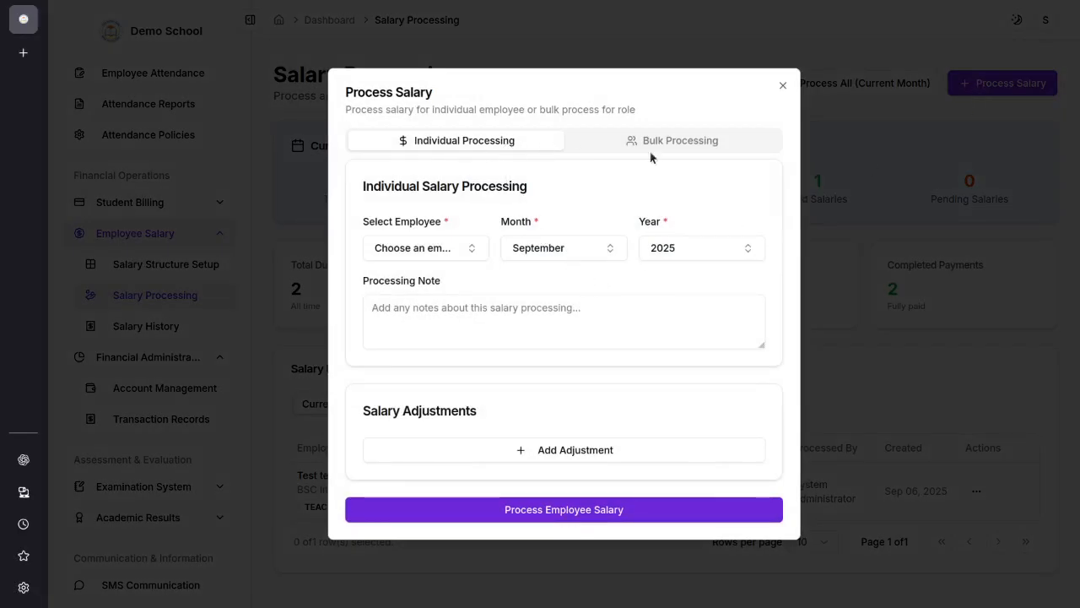
pyautogui.click(694, 145)
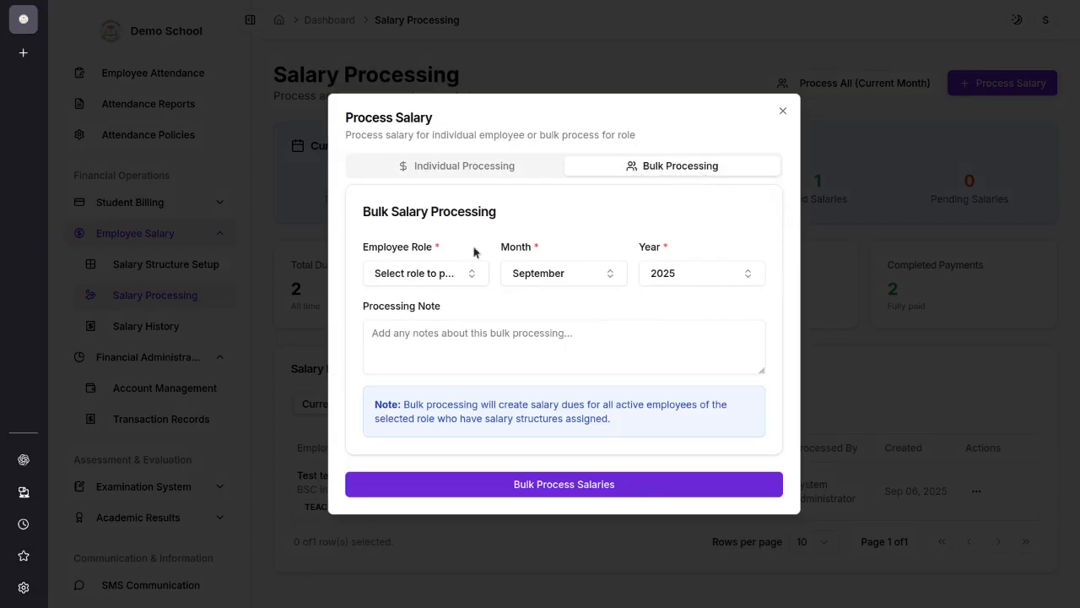
# Step: Fill in the bulk salary form for September 2025 with the note "sep 2025", trying the Principal role and settling on Teacher
pyautogui.click(382, 277)
pyautogui.click(420, 351)
pyautogui.click(551, 273)
pyautogui.click(690, 235)
pyautogui.click(483, 344)
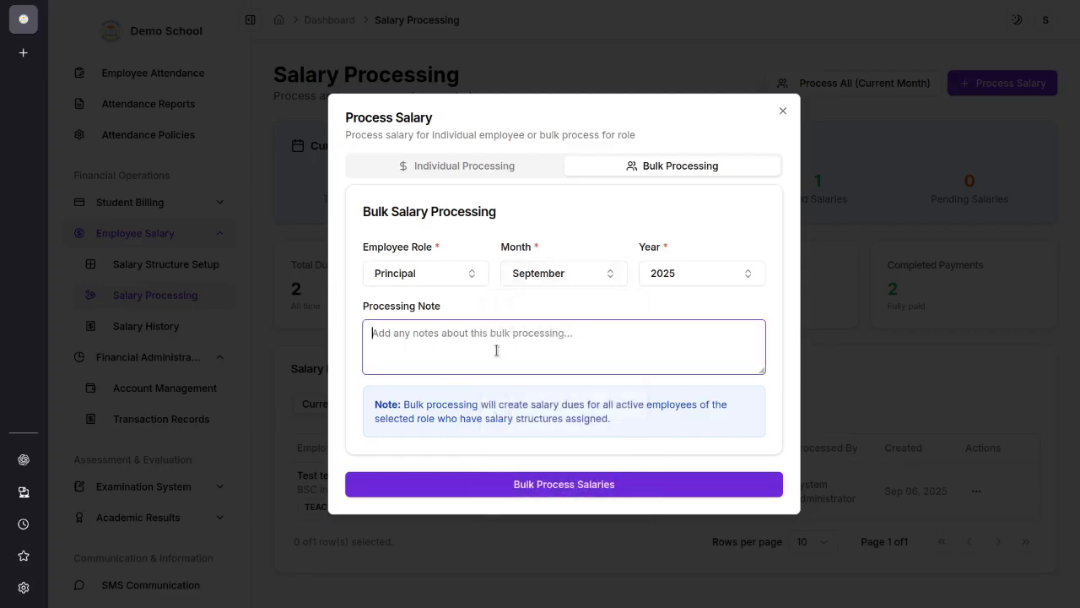
pyautogui.write('sep 2025')
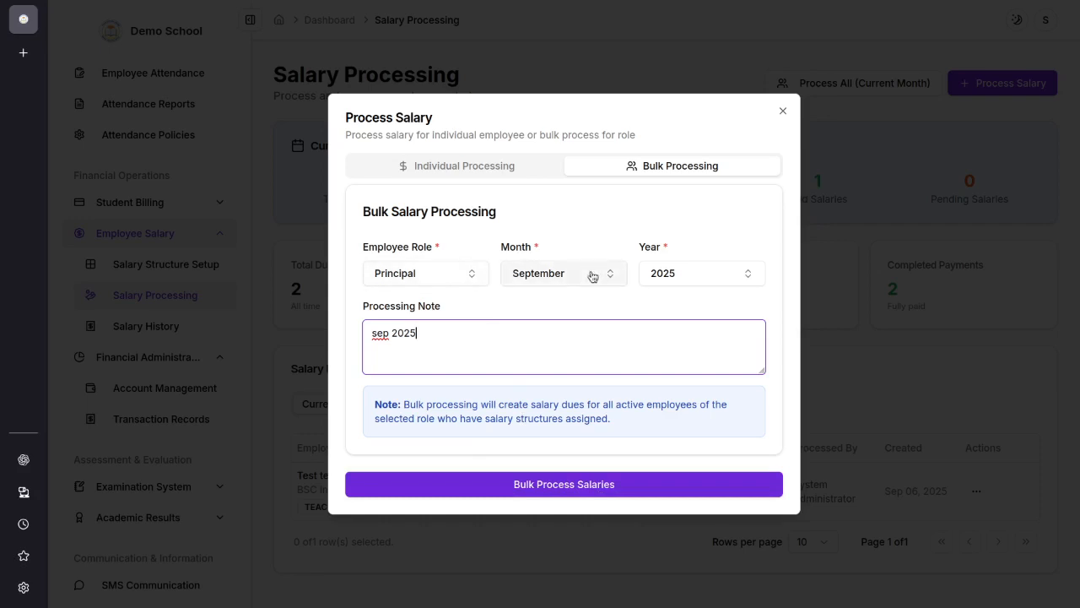
pyautogui.click(470, 272)
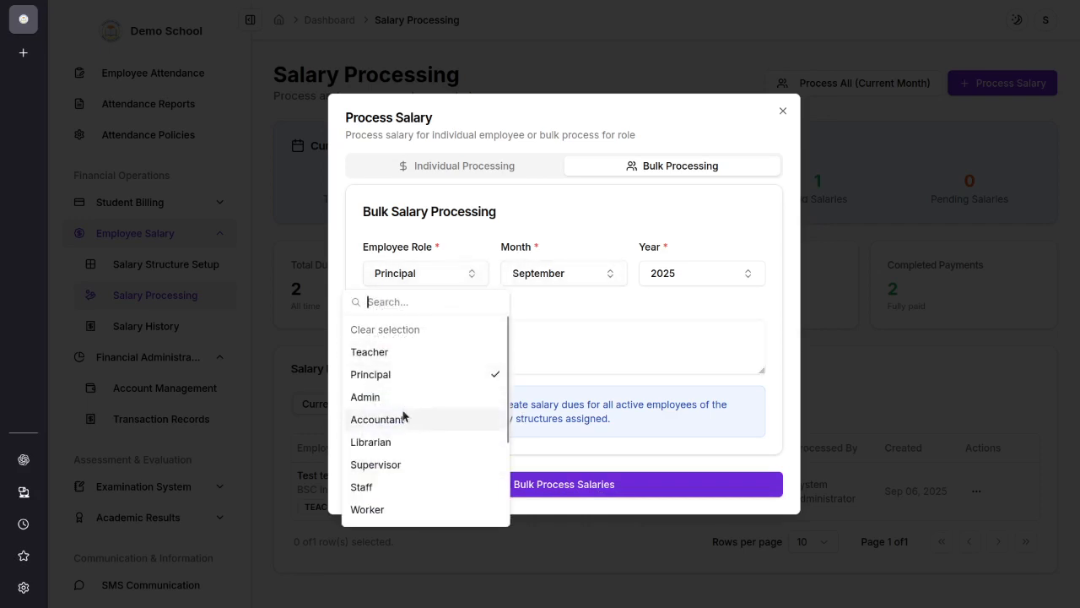
pyautogui.click(369, 353)
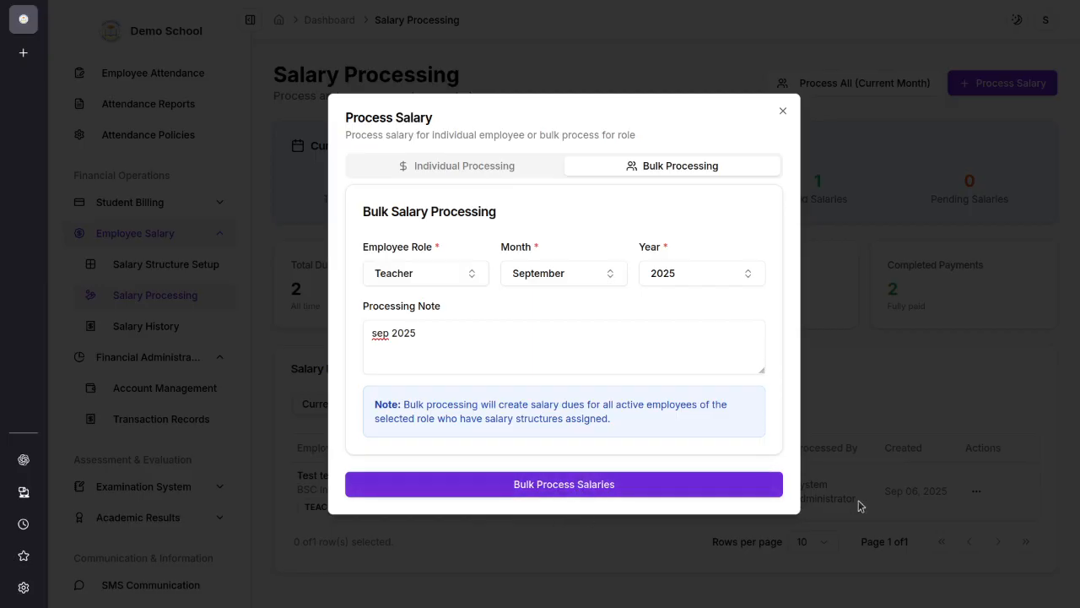
# Step: Switch to individual salary processing, choose the second listed teacher, and enter the processing note "dsafaasdfdf"
pyautogui.click(484, 169)
pyautogui.click(413, 253)
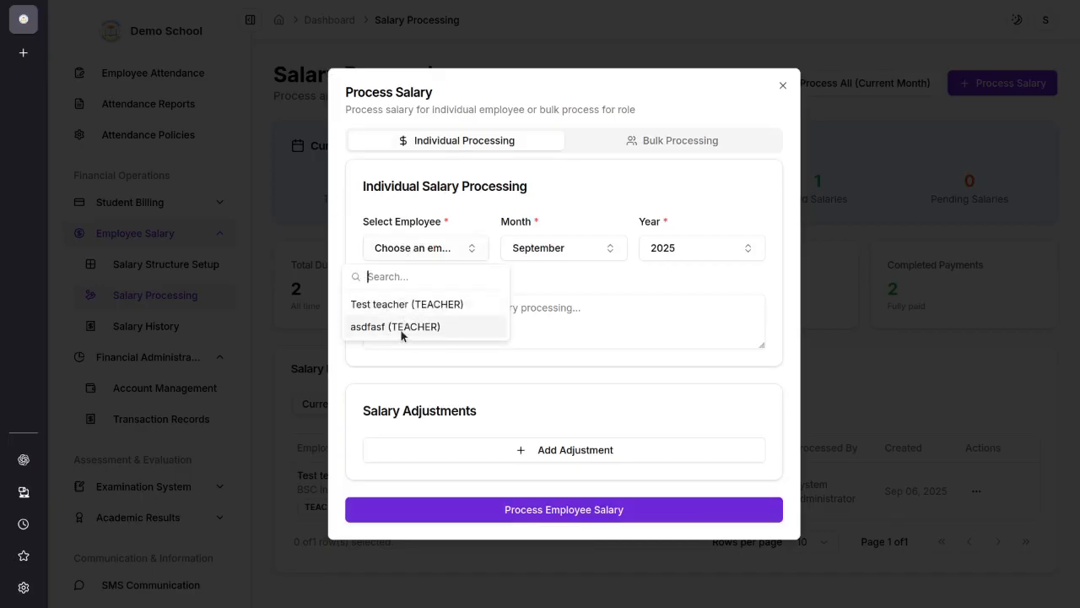
pyautogui.click(403, 329)
pyautogui.click(463, 313)
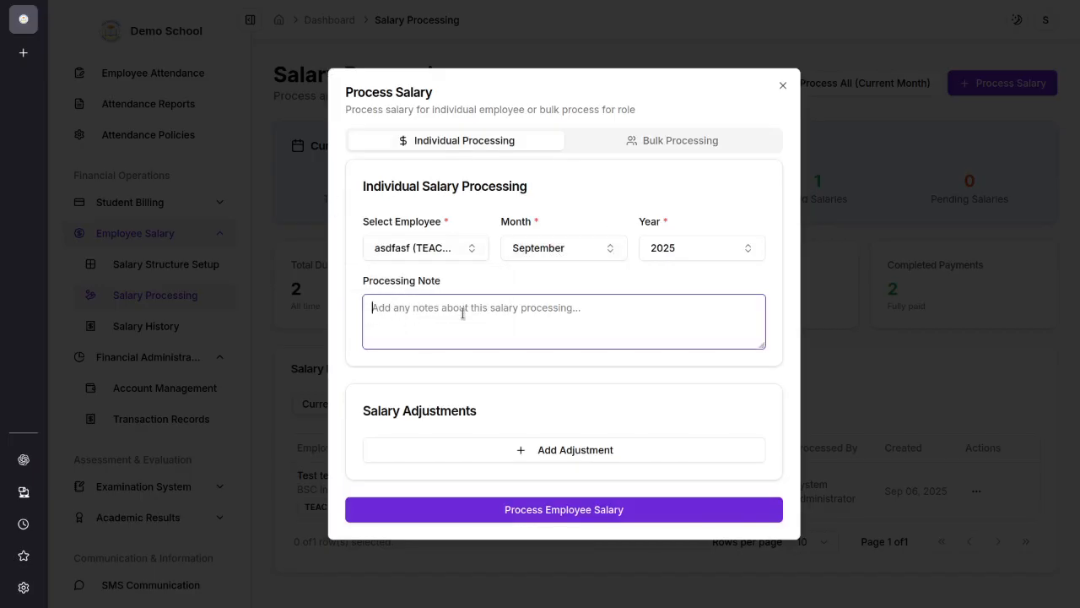
pyautogui.write('dsafaasdfdf')
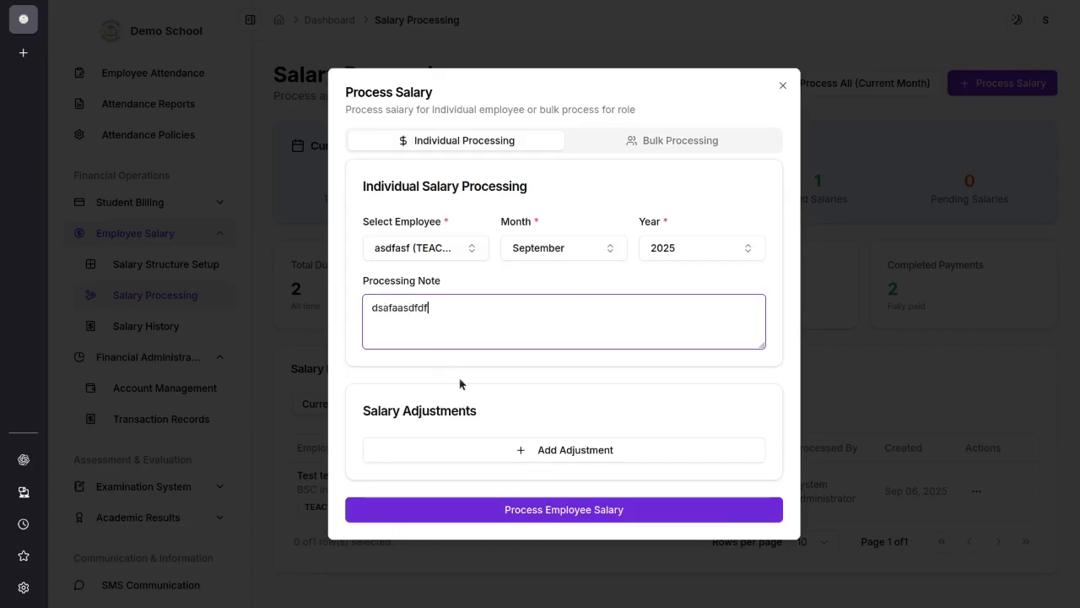
# Step: Add a salary adjustment of type Deduction with an amount of 500 and the reason "fdsaff"
pyautogui.click(526, 454)
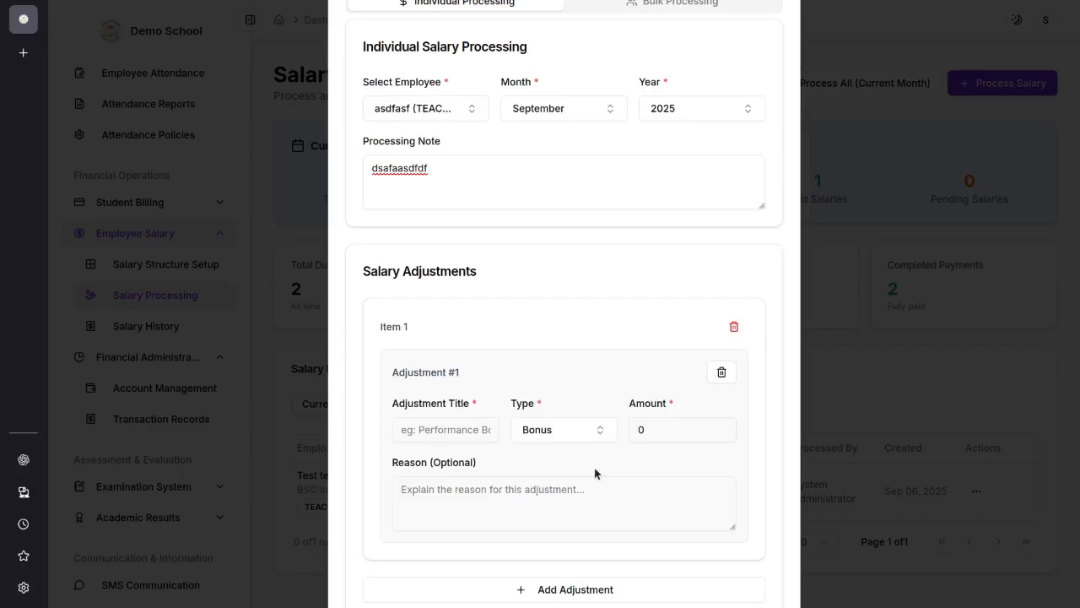
pyautogui.click(552, 436)
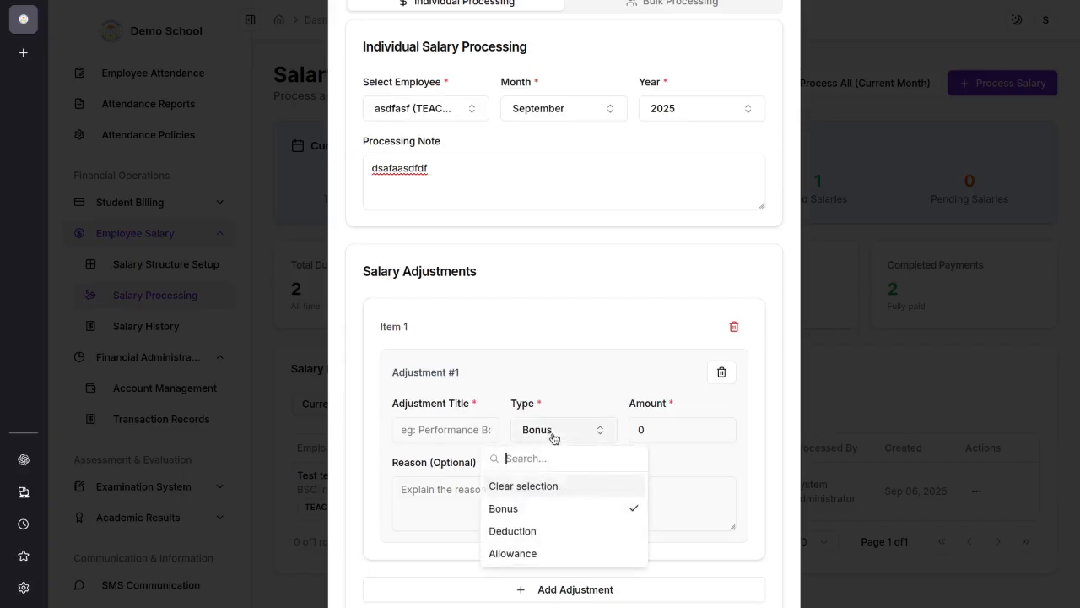
pyautogui.click(547, 530)
pyautogui.click(633, 429)
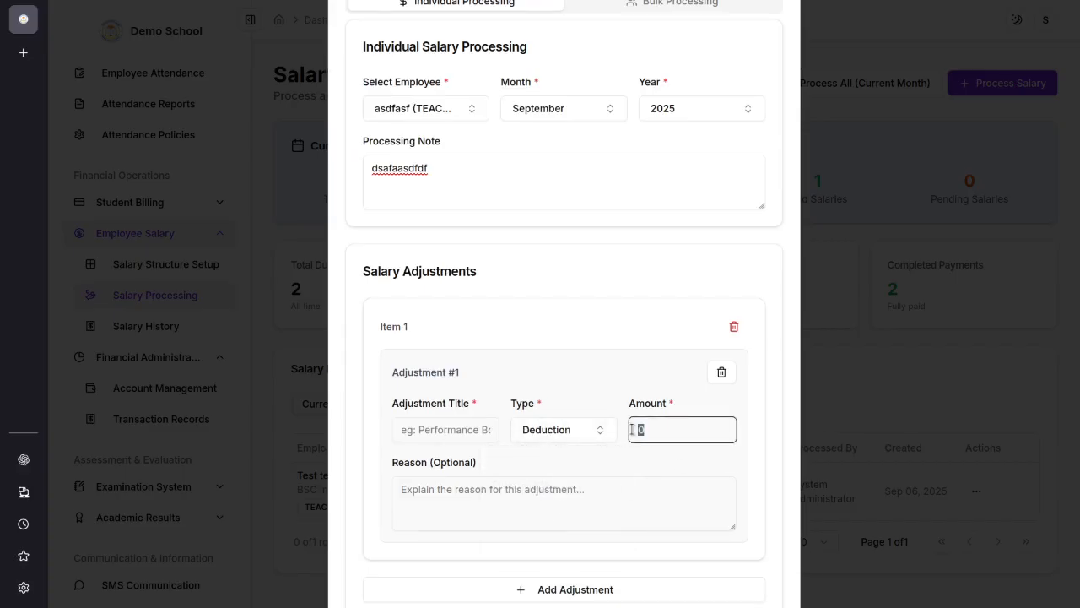
pyautogui.write('500')
pyautogui.click(588, 507)
pyautogui.write('fdsaff')
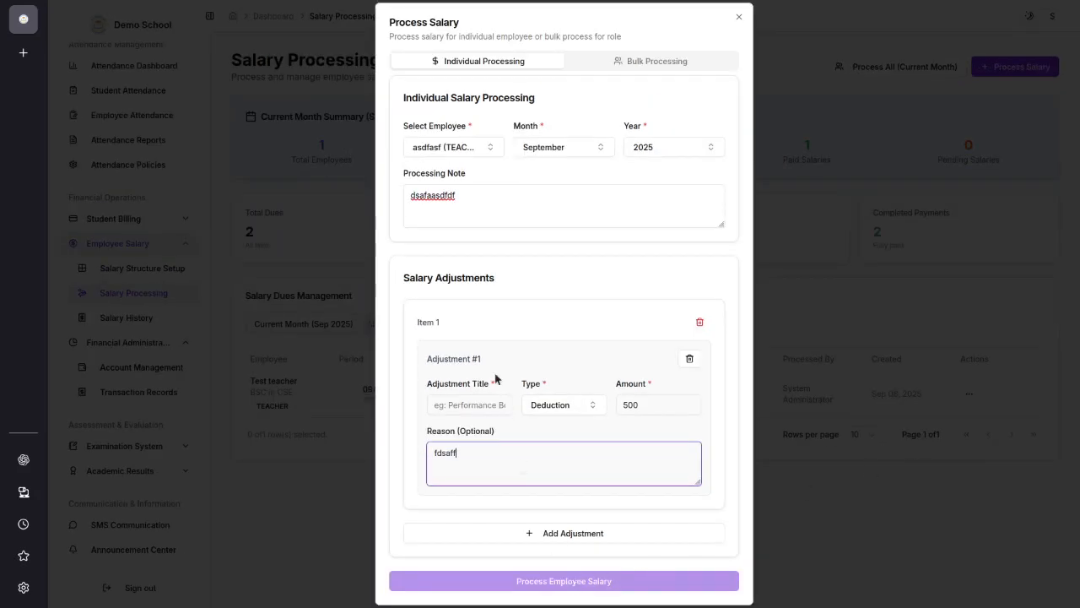
# Step: Title the adjustment "fine", process the employee's salary, and check the remaining amount of the new salary due
pyautogui.click(475, 429)
pyautogui.click(463, 408)
pyautogui.write('fine')
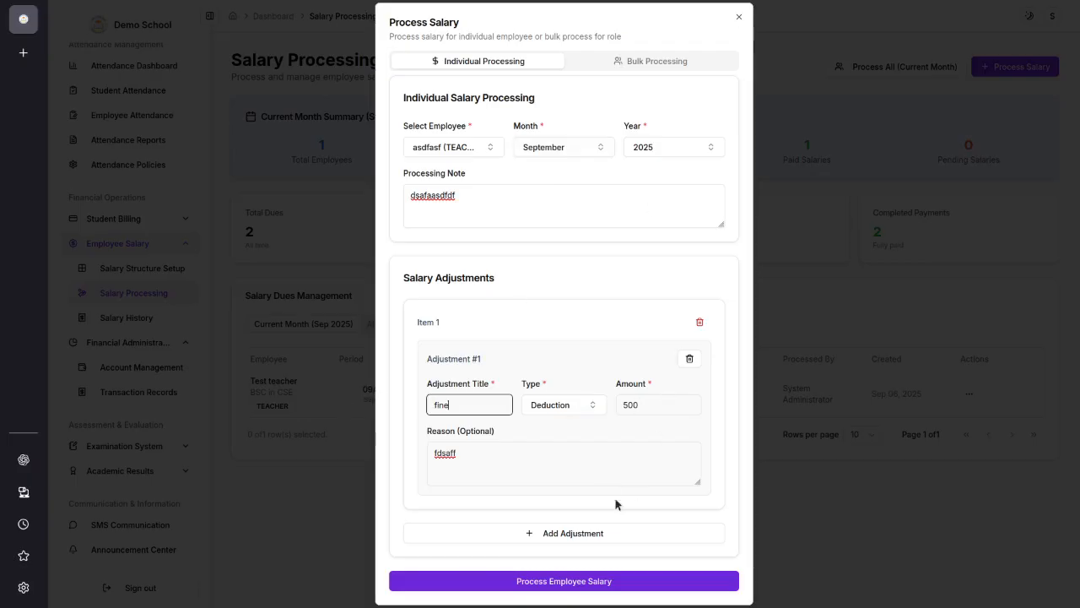
pyautogui.click(614, 579)
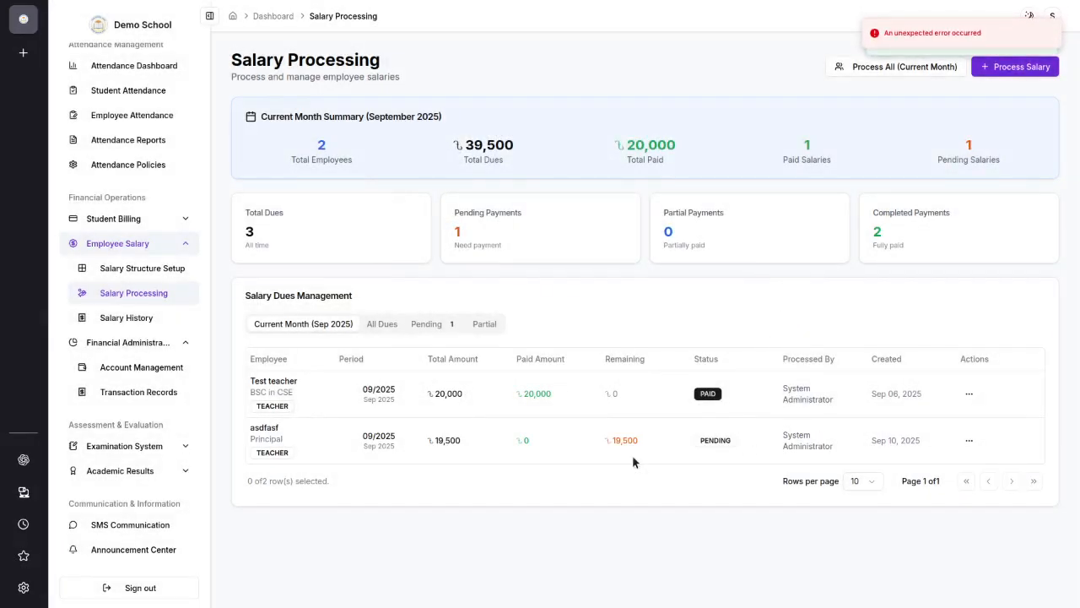
pyautogui.moveTo(603, 440); pyautogui.dragTo(664, 446)
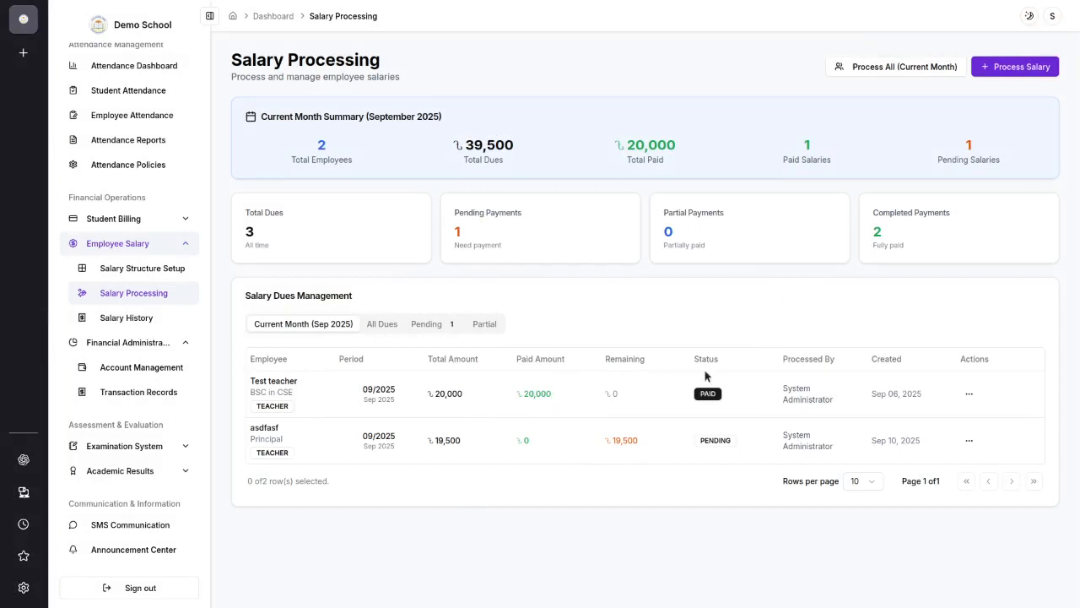
# Step: Open the salary history, preview the salary slip of the paid September 2025 record, and close it
pyautogui.click(152, 317)
pyautogui.scroll(-1, 739, 508)
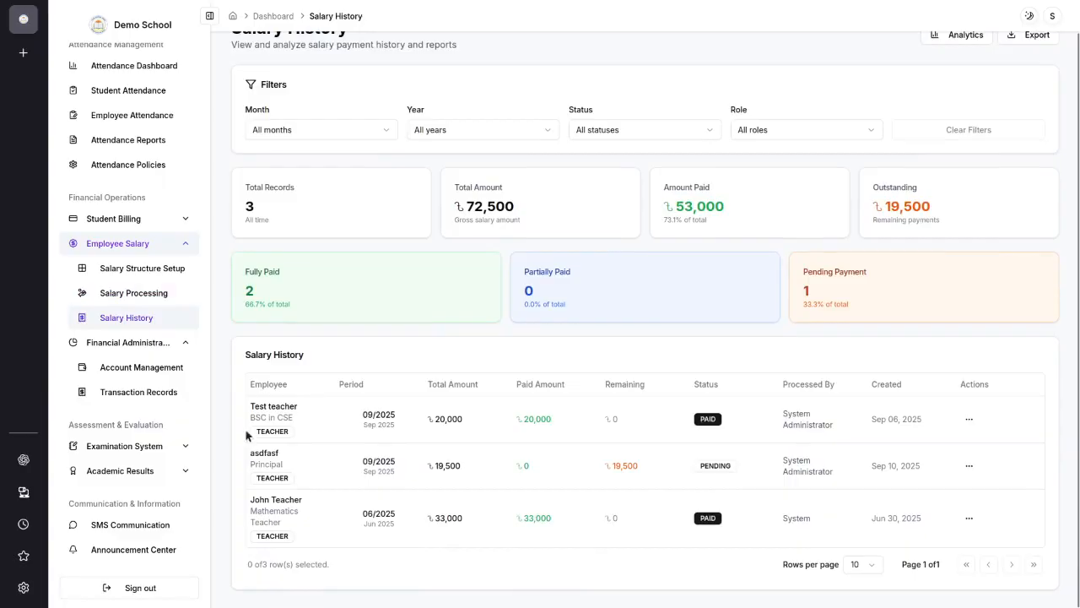
pyautogui.click(967, 420)
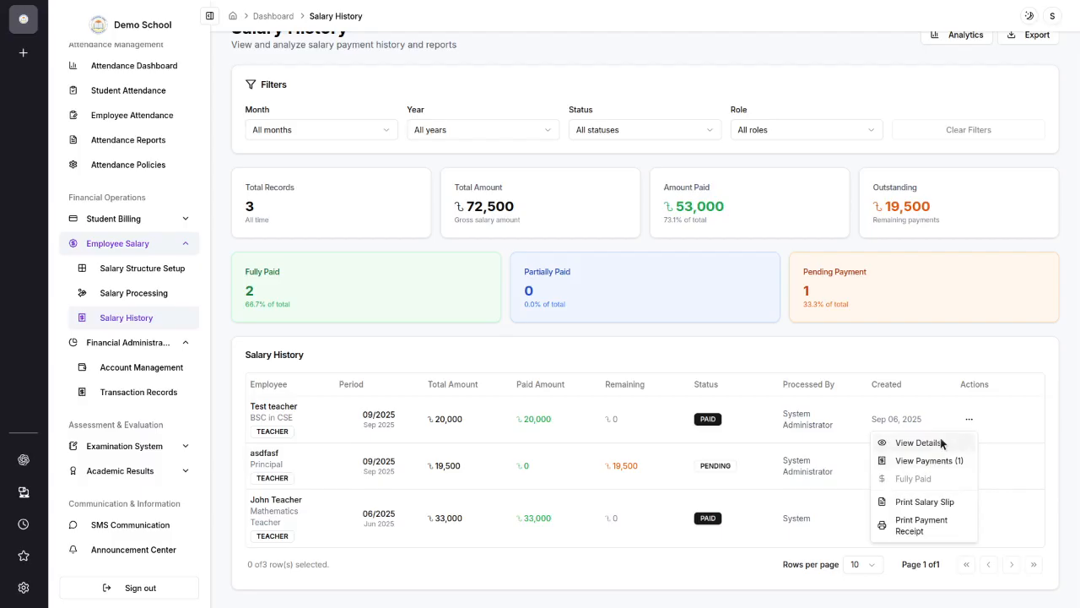
pyautogui.click(924, 502)
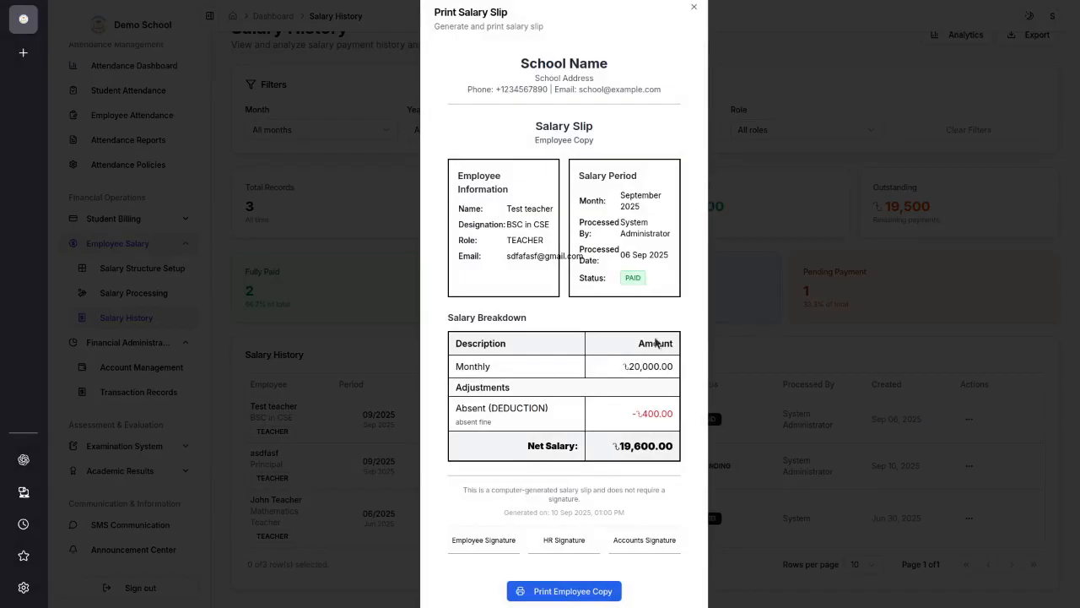
pyautogui.press('Escape')
# Step: View the financial accounts and open the school's transaction records to review income and expense entries
pyautogui.scroll(2, 258, 335)
pyautogui.hotkey('ctrl', '+')
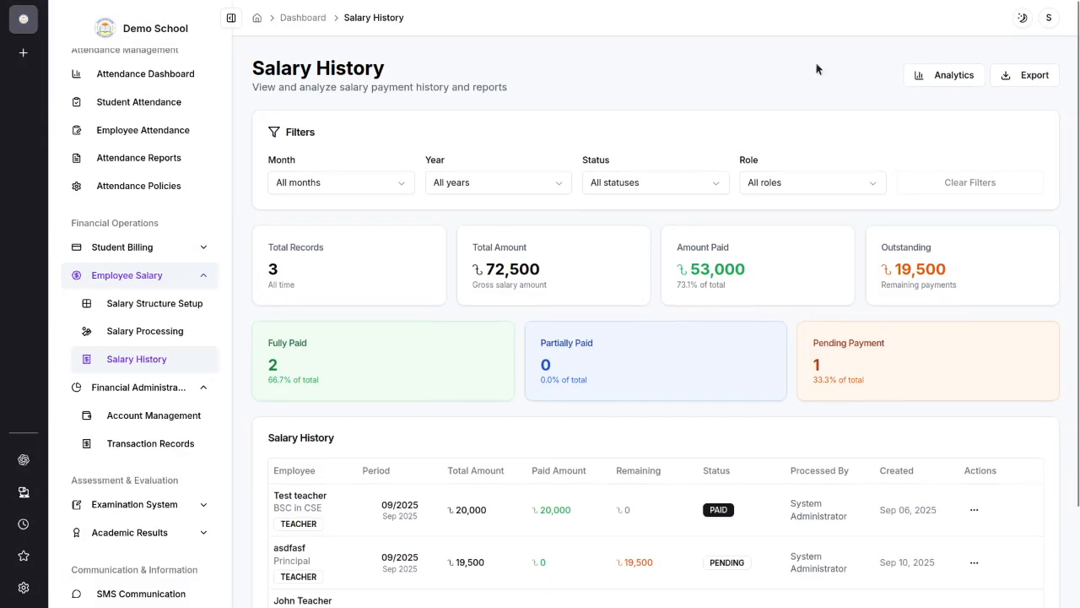
pyautogui.hotkey('ctrl', '+')
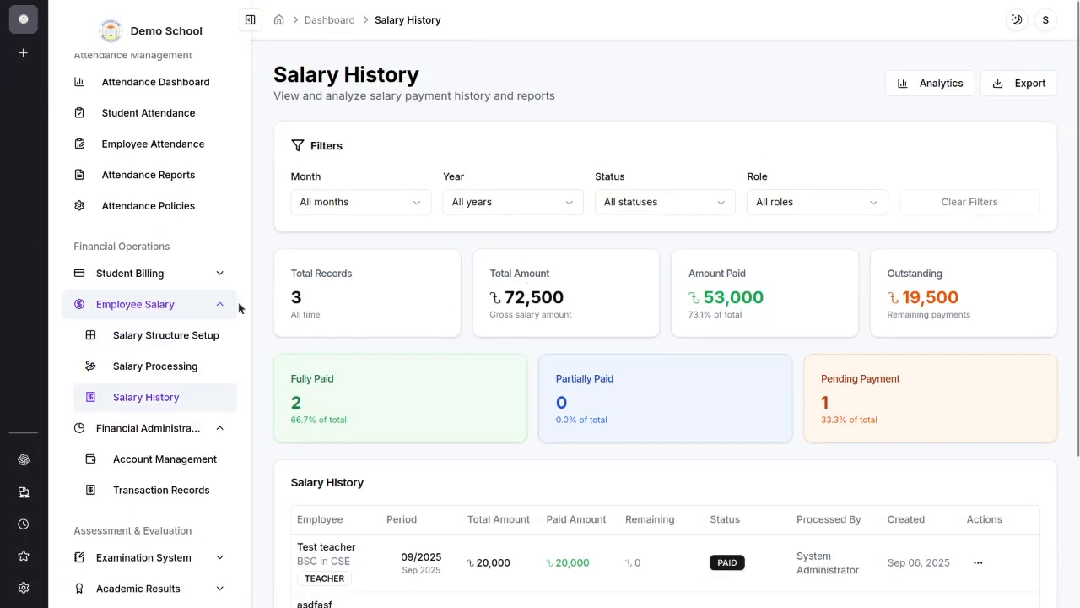
pyautogui.click(151, 454)
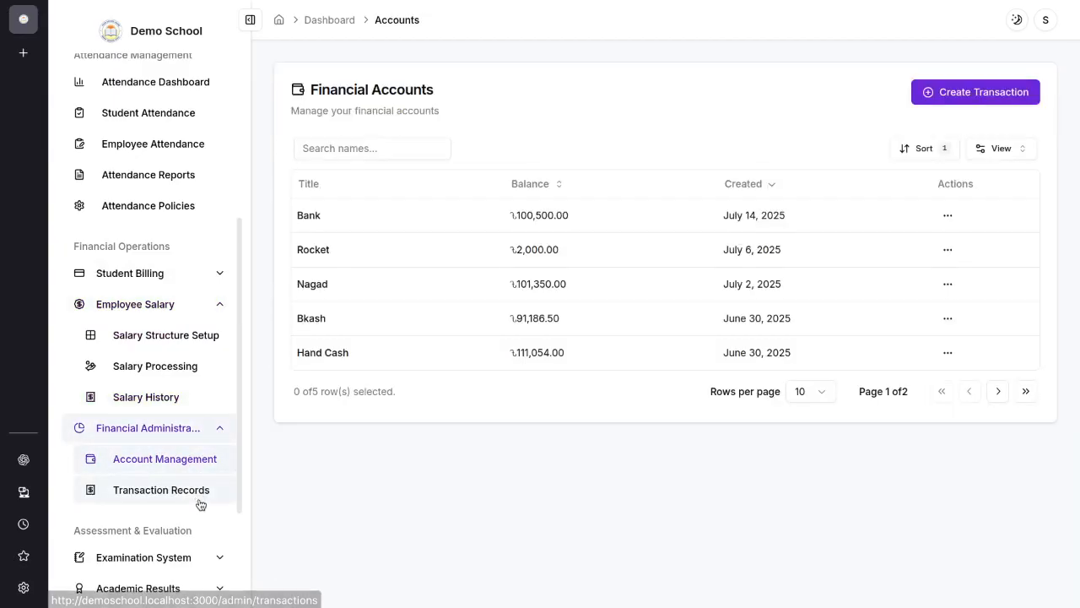
pyautogui.click(165, 496)
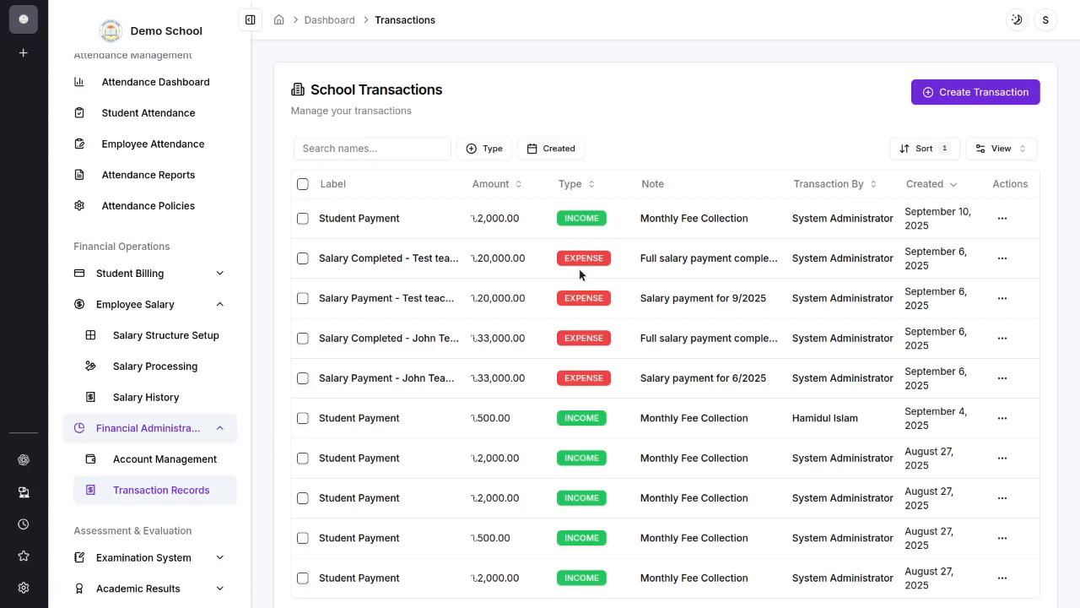
# Step: Review the school's transaction list and return to the financial accounts list
pyautogui.scroll(-2, 635, 329)
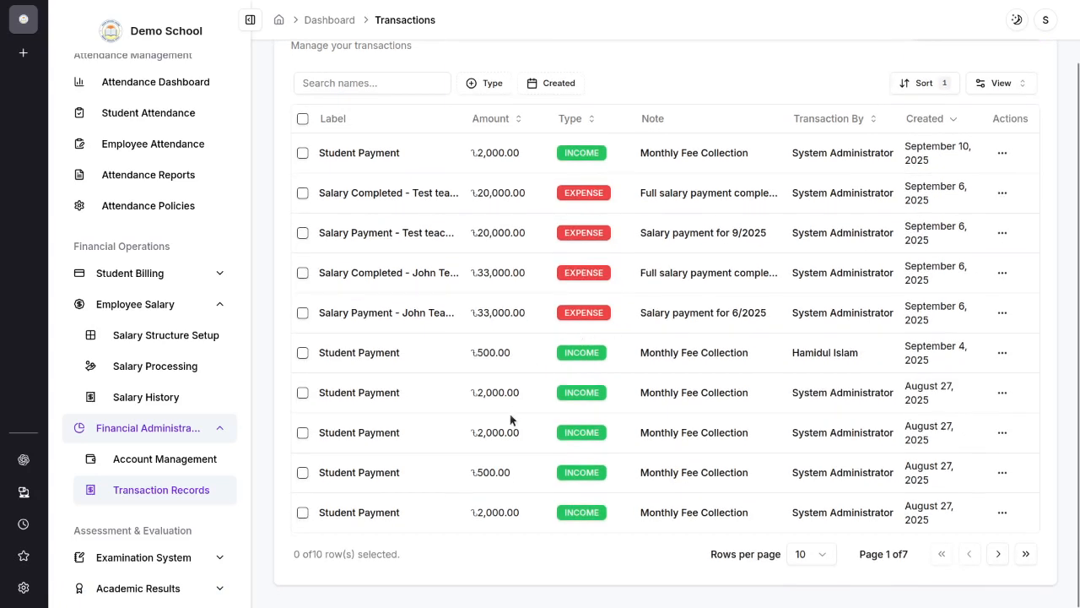
pyautogui.scroll(2, 510, 419)
pyautogui.scroll(-2, 750, 414)
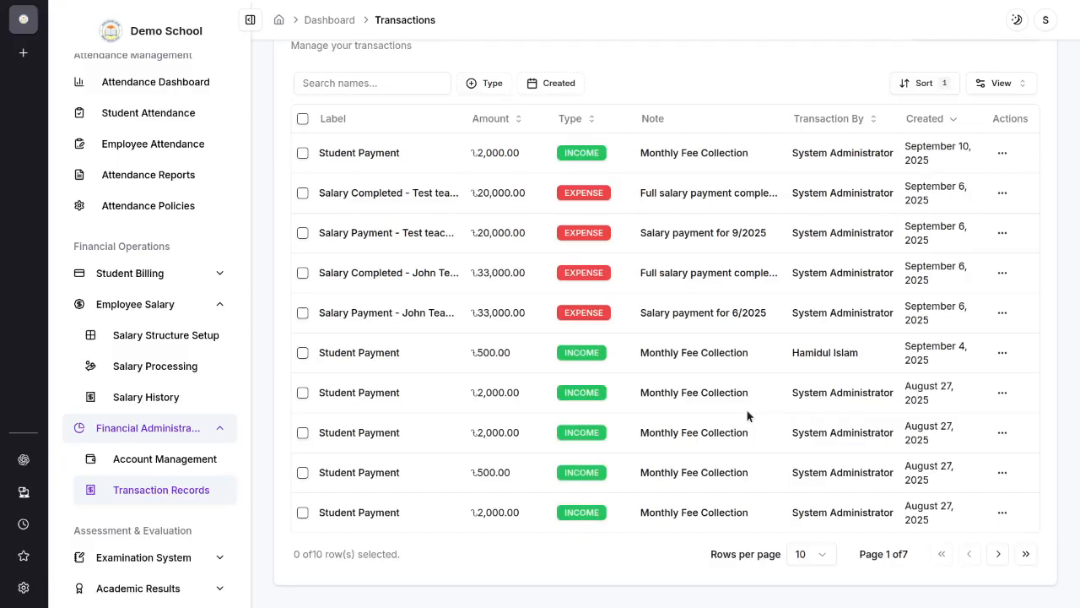
pyautogui.click(128, 462)
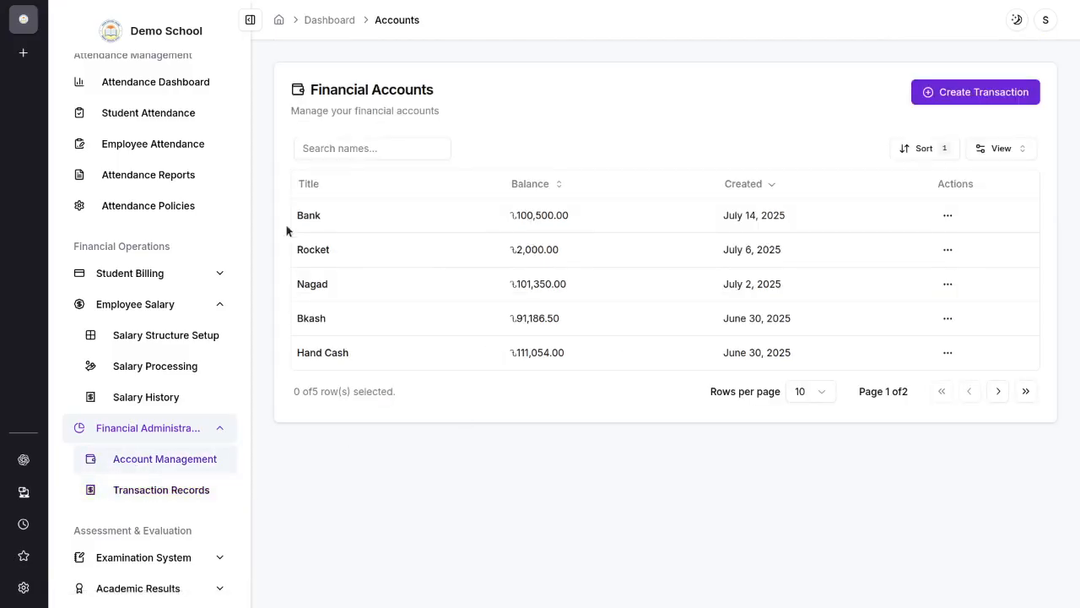
pyautogui.moveTo(302, 246); pyautogui.dragTo(372, 265)
pyautogui.click(372, 265)
# Step: Draft a fund transfer of 5000 from Bank to Nagad, discard it, and check the actions available for the Rocket account
pyautogui.click(948, 252)
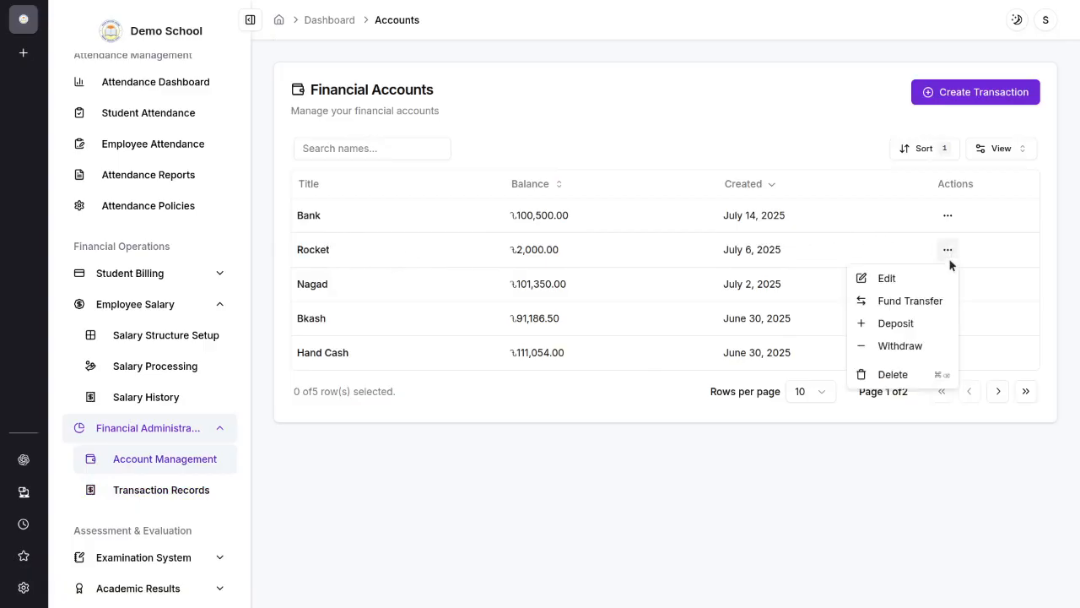
pyautogui.click(890, 304)
pyautogui.click(335, 284)
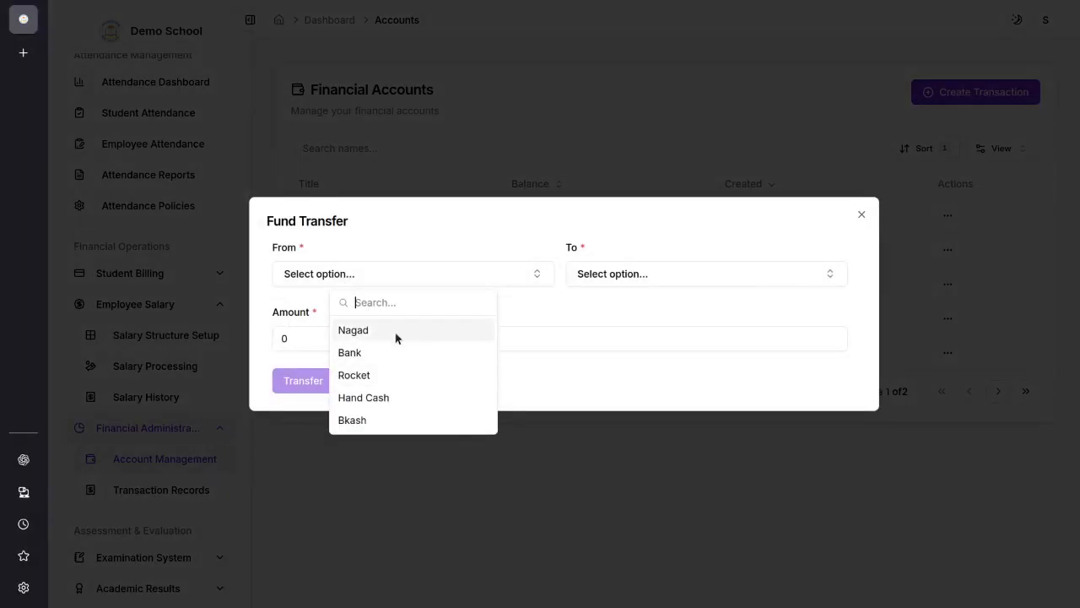
pyautogui.click(371, 352)
pyautogui.click(634, 274)
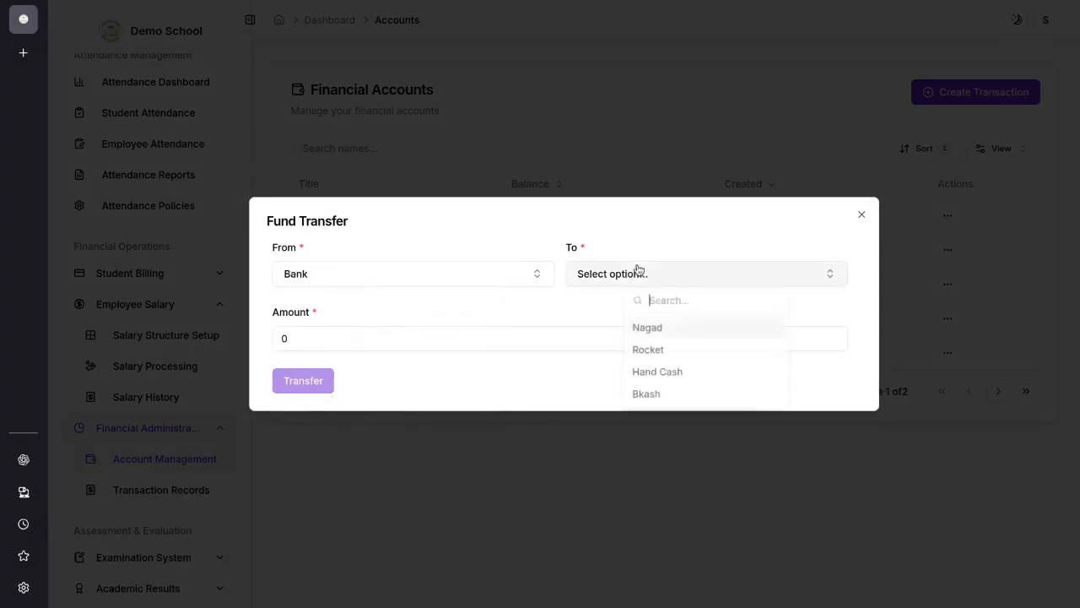
pyautogui.click(673, 338)
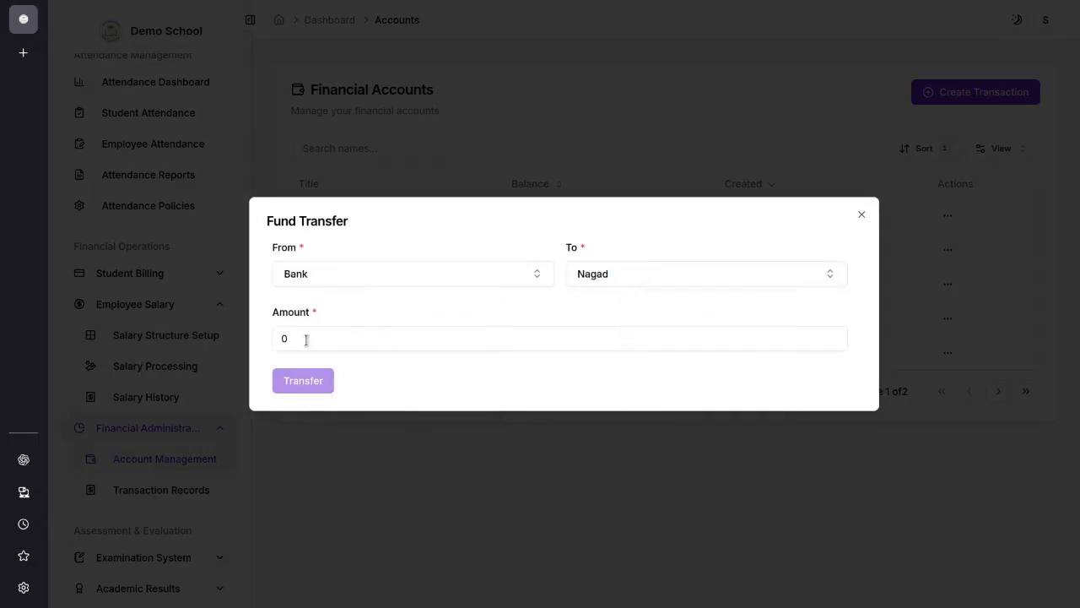
pyautogui.doubleClick(278, 338)
pyautogui.write('5000')
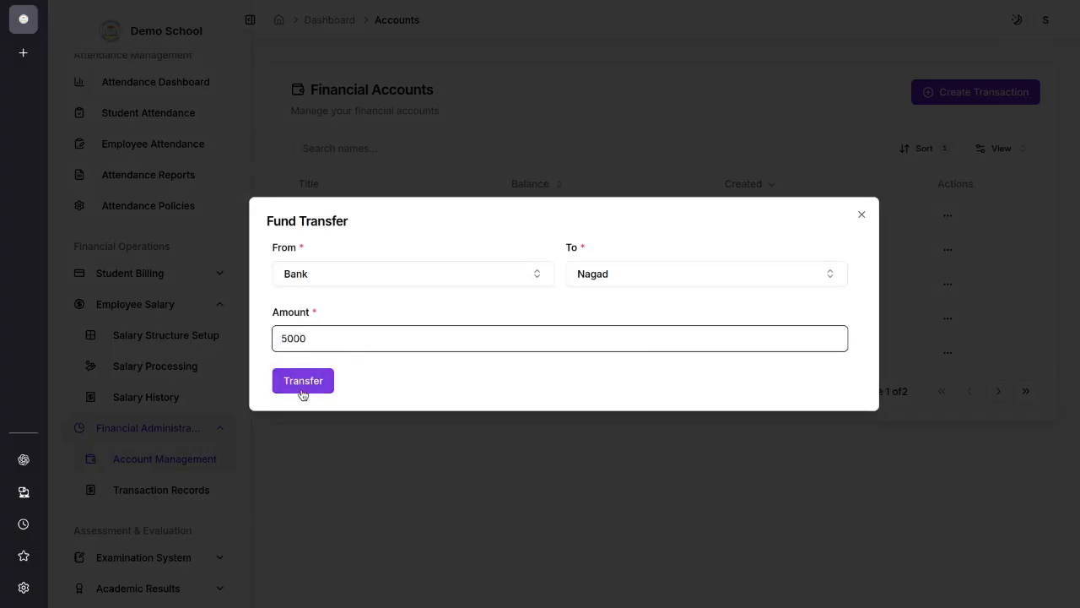
pyautogui.click(862, 214)
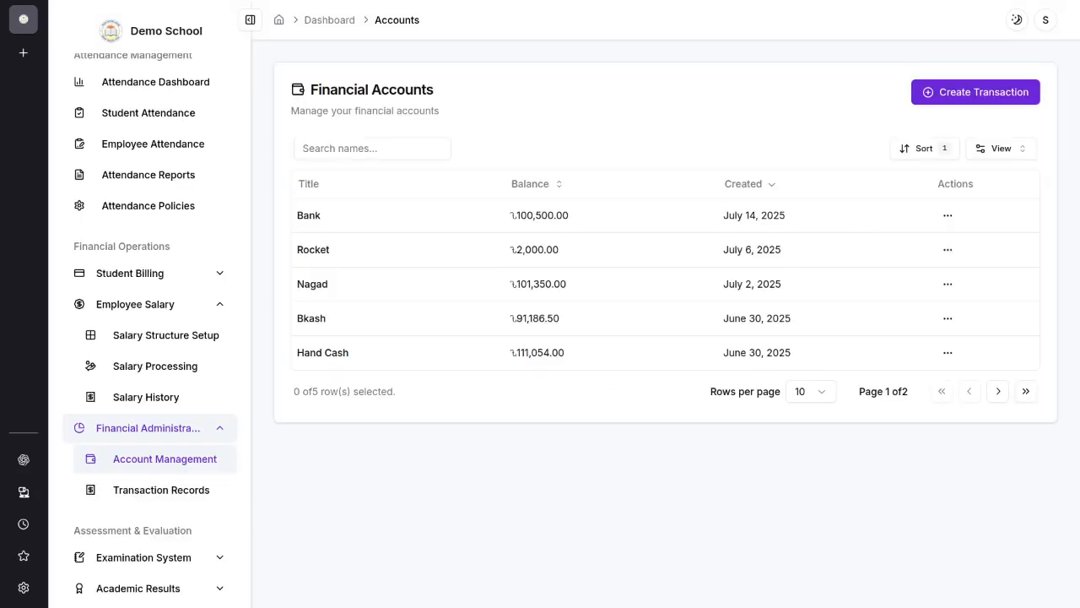
pyautogui.click(947, 249)
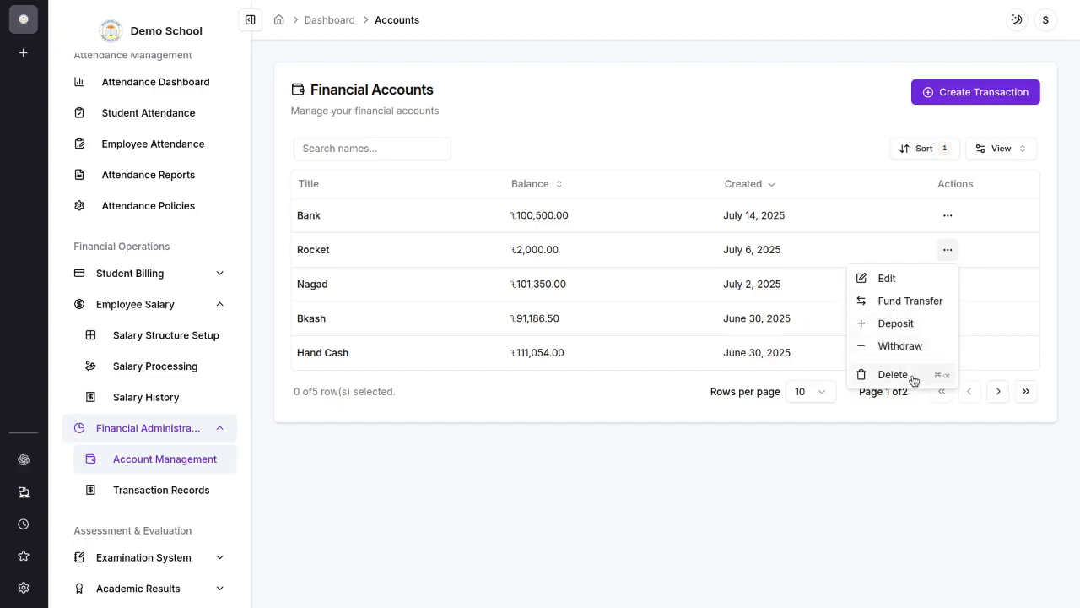
pyautogui.click(540, 488)
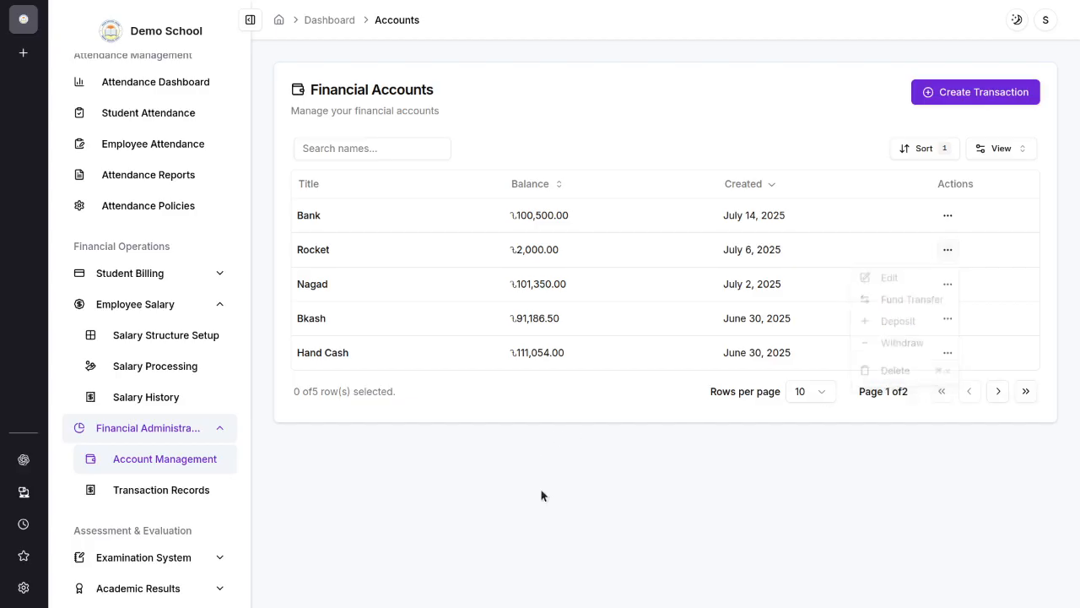
# Step: Open the exam configuration list under the examination system
pyautogui.scroll(-3, 127, 421)
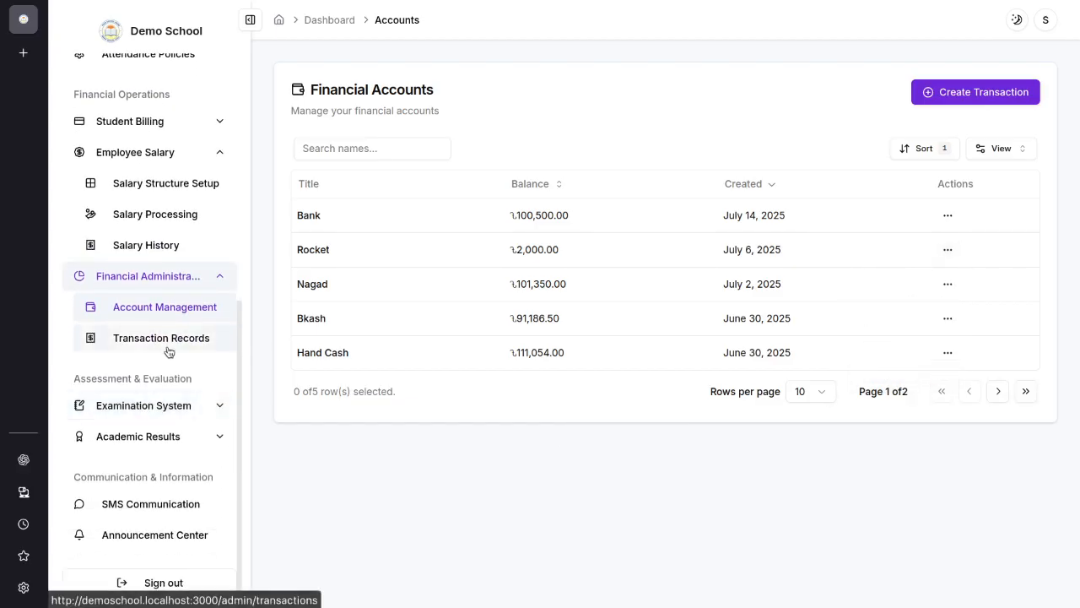
pyautogui.click(169, 409)
pyautogui.moveTo(73, 379); pyautogui.dragTo(196, 388)
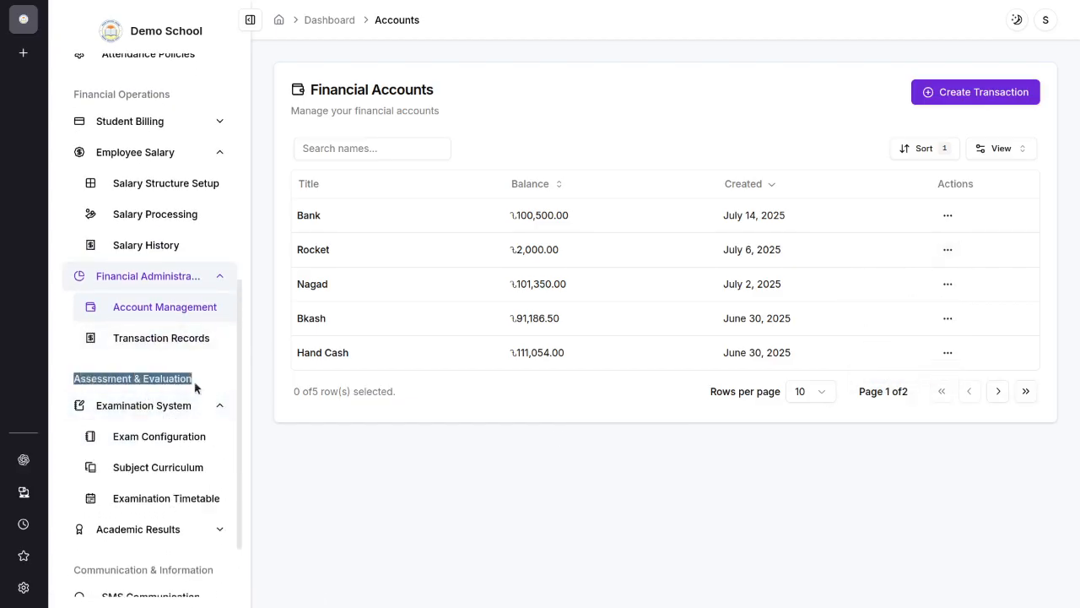
pyautogui.click(166, 395)
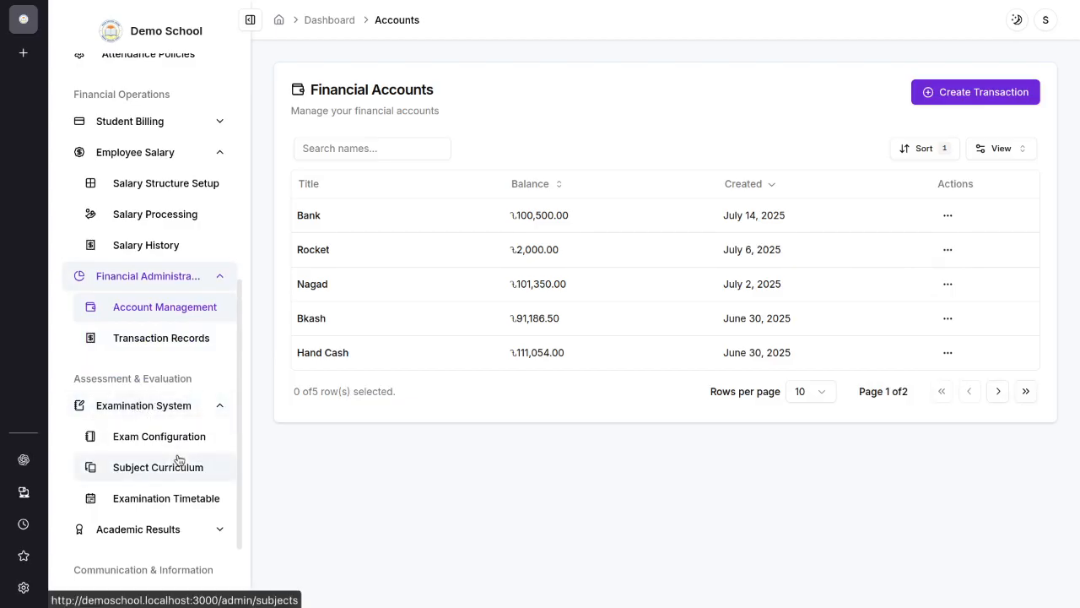
pyautogui.scroll(-2, 176, 458)
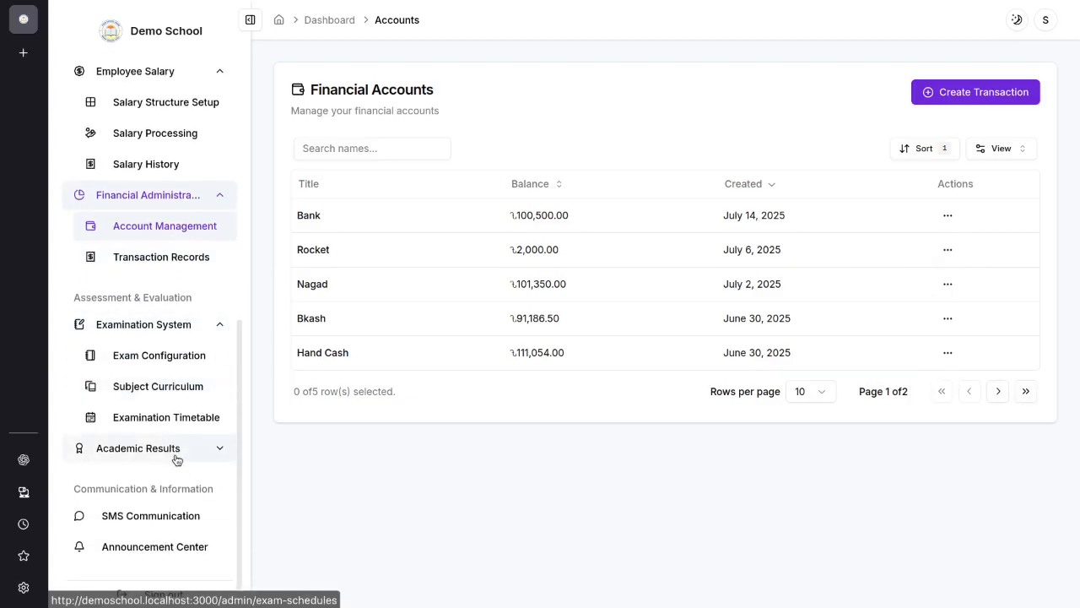
pyautogui.click(164, 360)
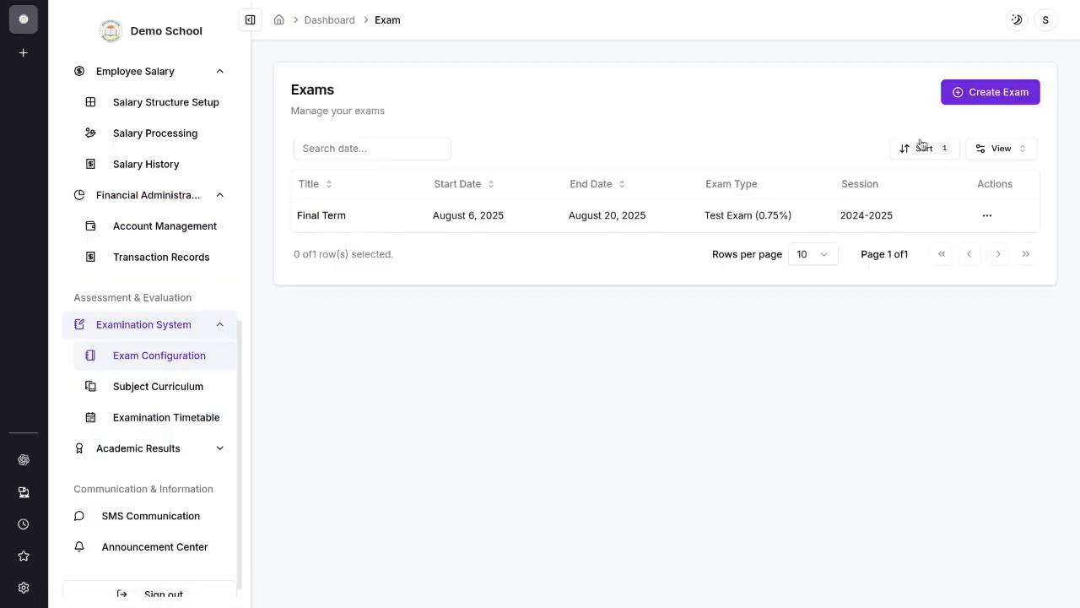
# Step: Start a new exam titled "Final" and look through the exam type options
pyautogui.click(988, 92)
pyautogui.click(338, 247)
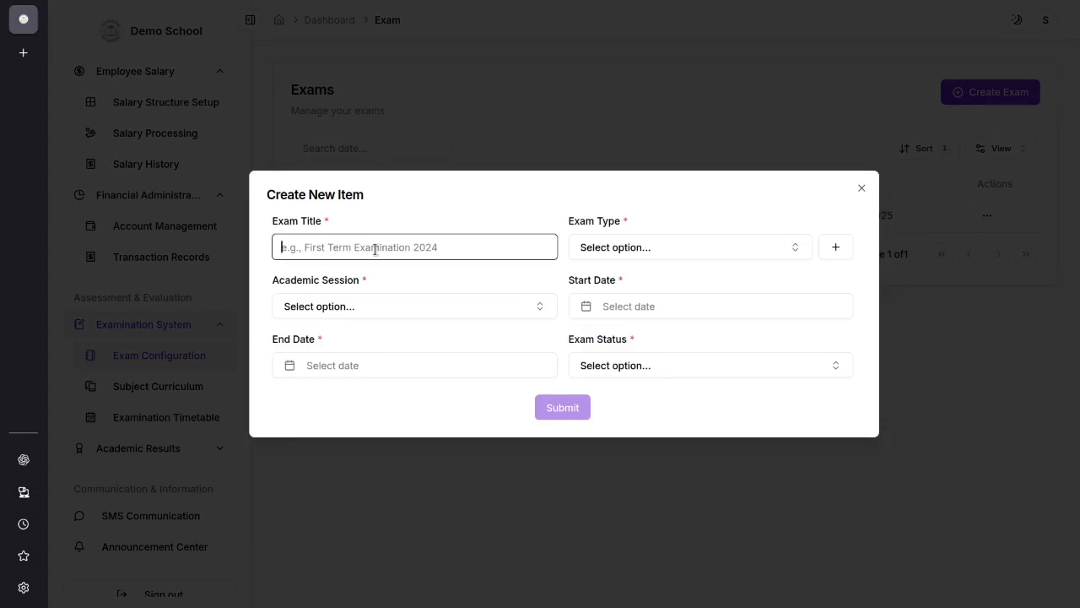
pyautogui.write('F')
pyautogui.press('BackSpace')
pyautogui.write('Final')
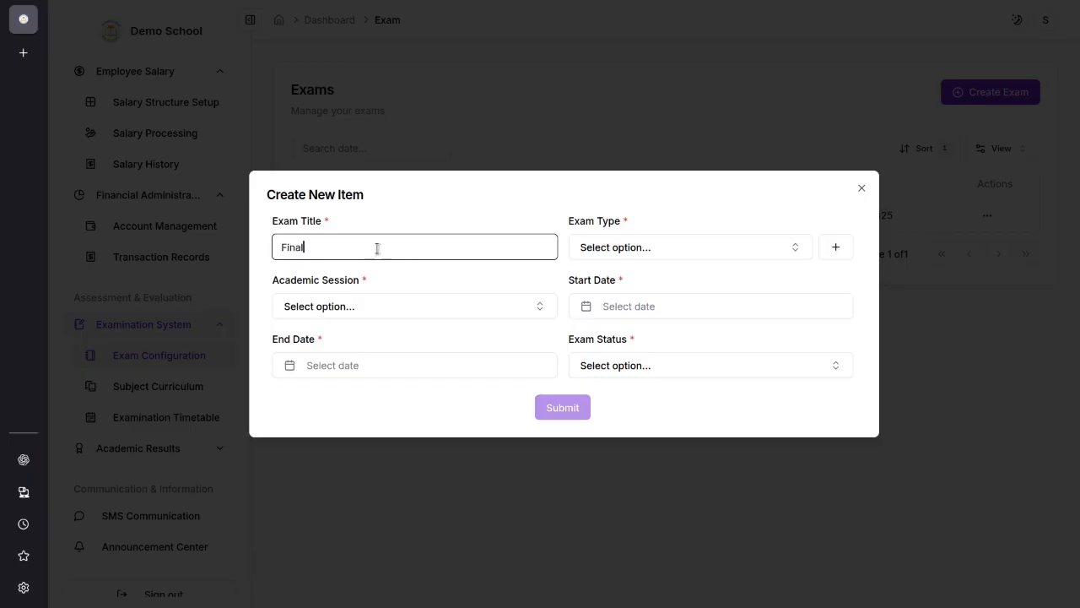
pyautogui.click(663, 248)
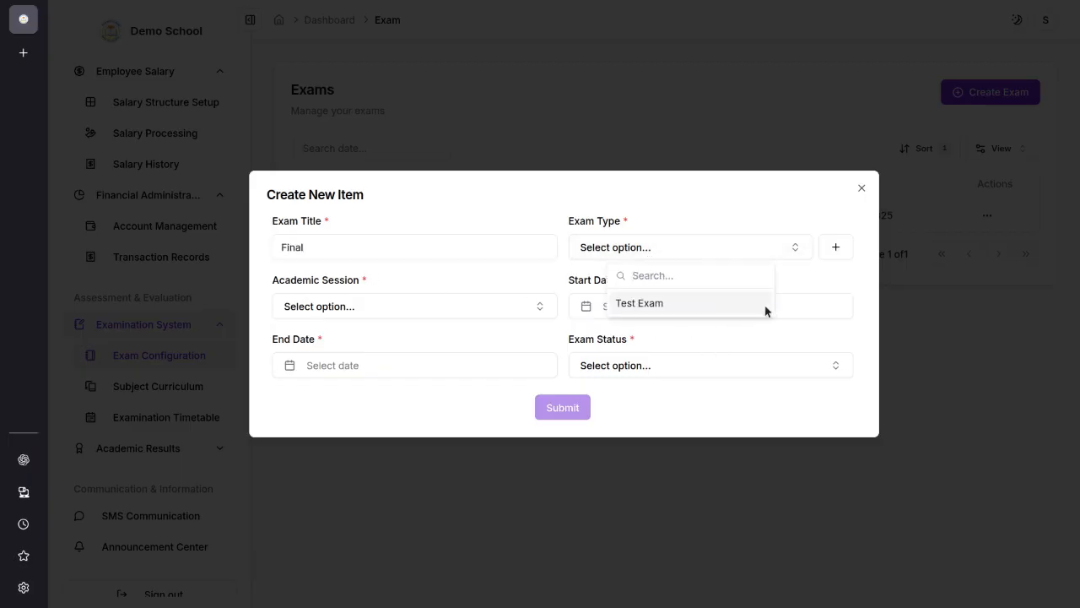
pyautogui.click(818, 283)
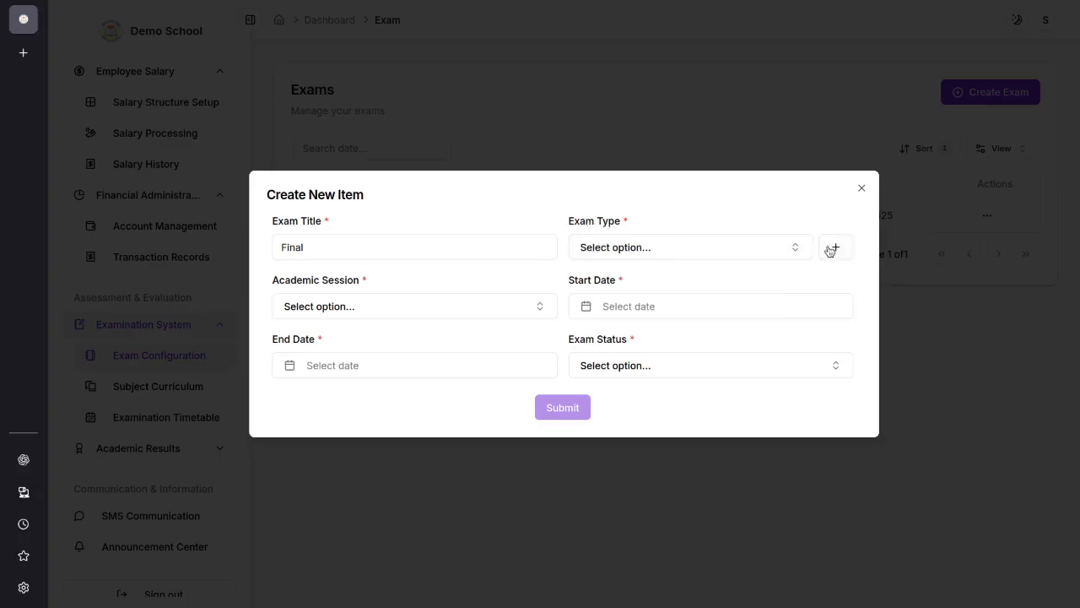
# Step: Examine the academic session, start date, end date and exam status options, and close the new exam form without submitting
pyautogui.click(374, 314)
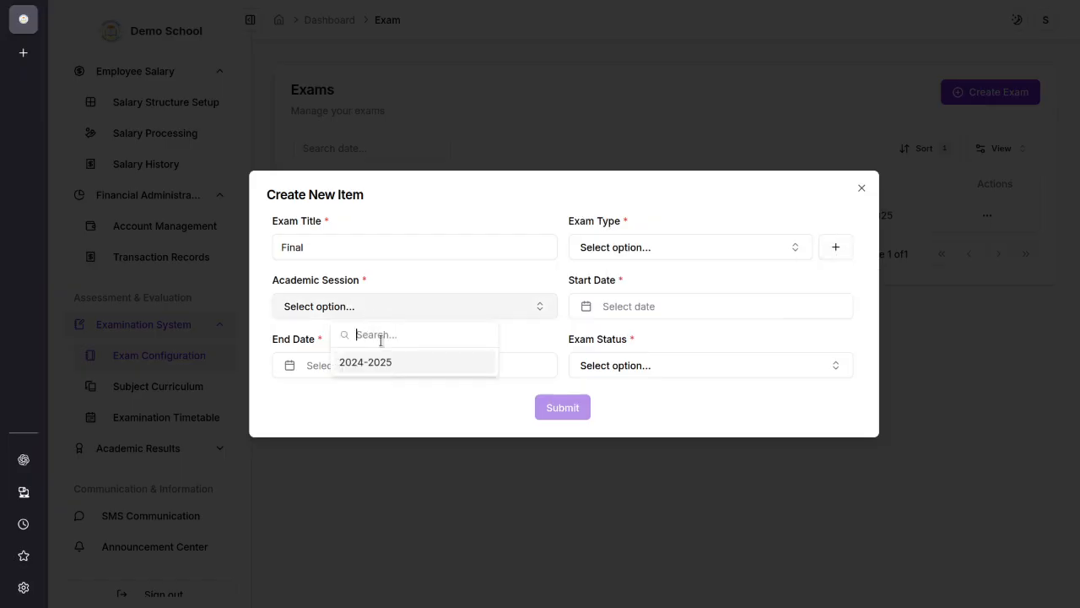
pyautogui.click(714, 348)
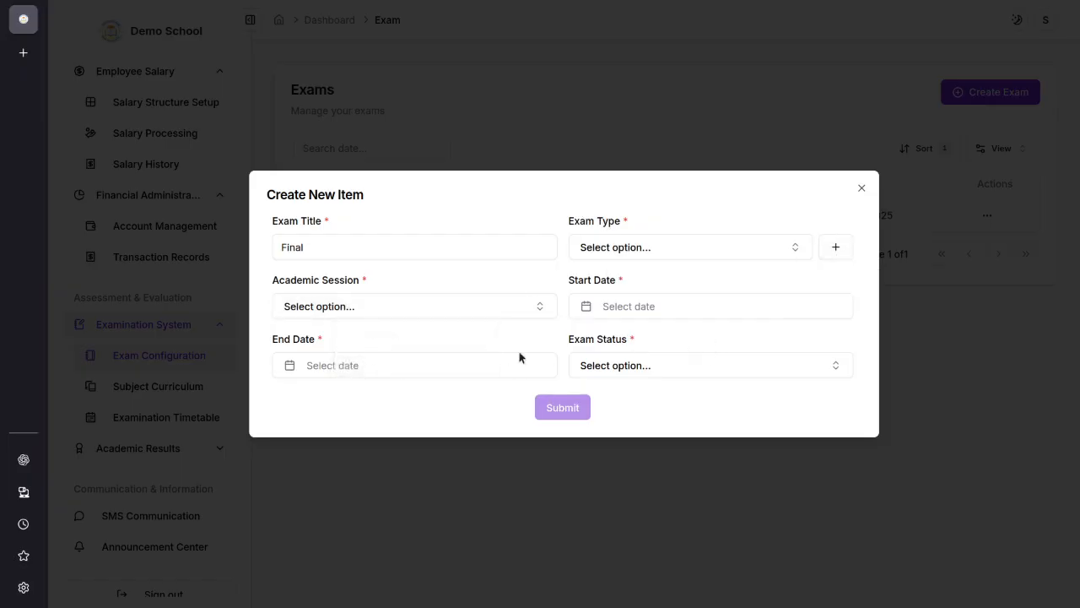
pyautogui.click(625, 306)
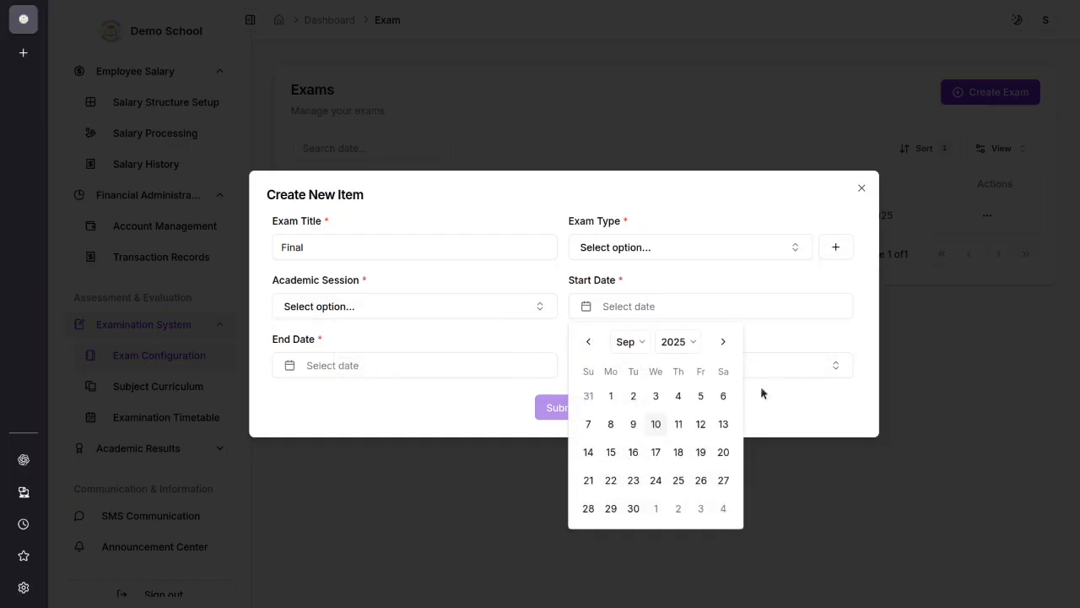
pyautogui.click(790, 331)
pyautogui.click(367, 373)
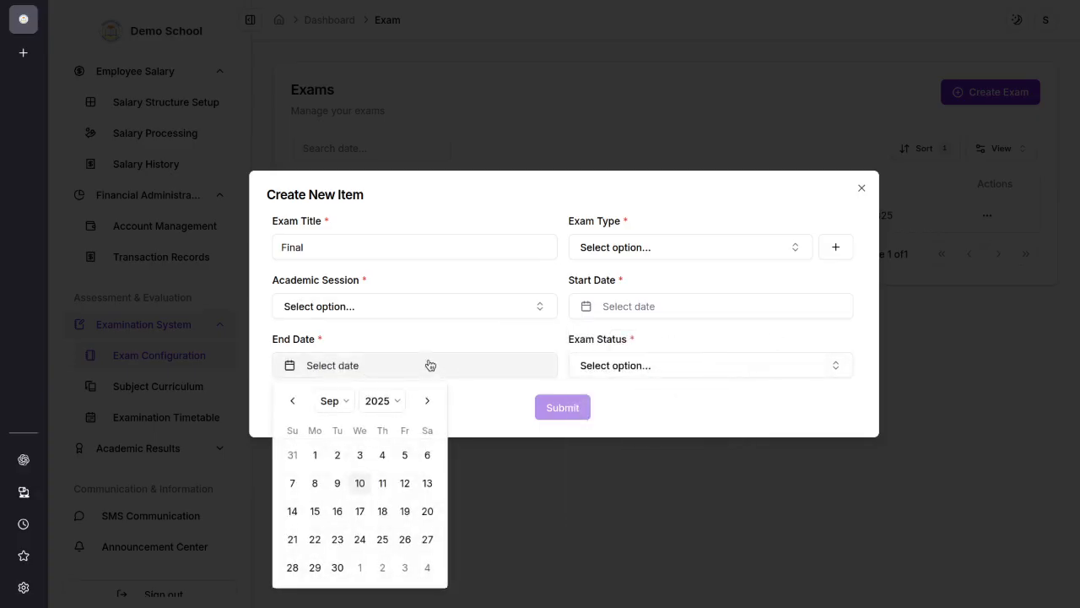
pyautogui.click(456, 336)
pyautogui.click(686, 365)
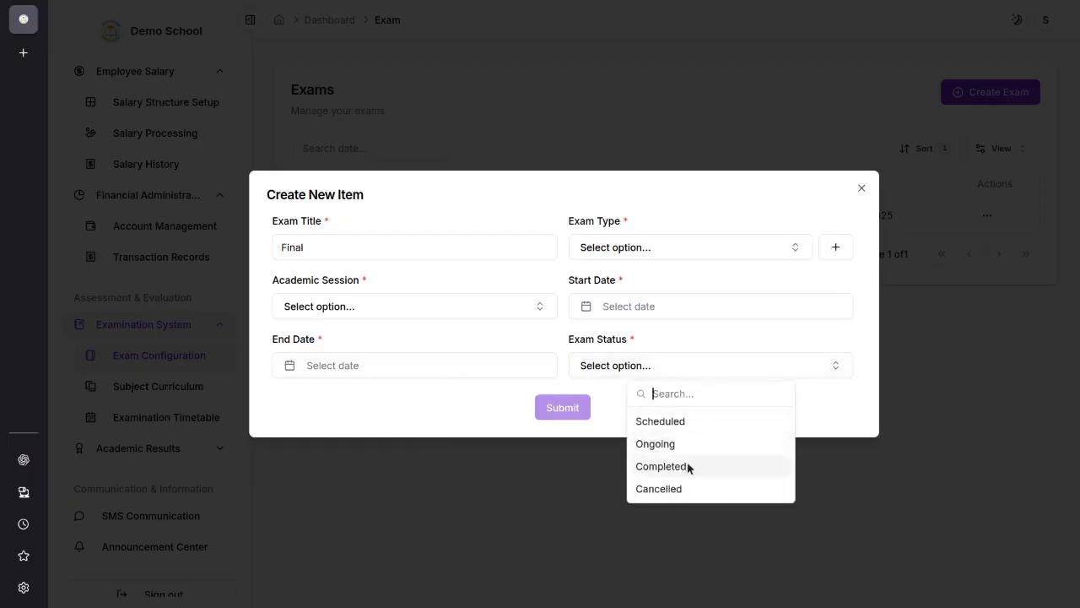
pyautogui.click(861, 187)
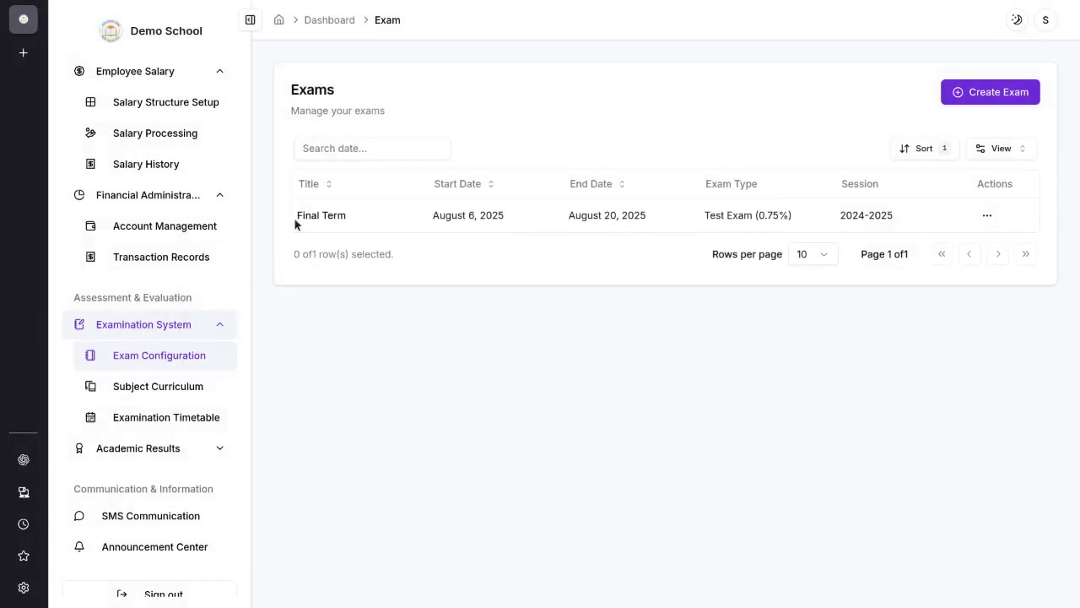
# Step: Start a new subject in the subject curriculum and assign it to Class 10
pyautogui.click(186, 388)
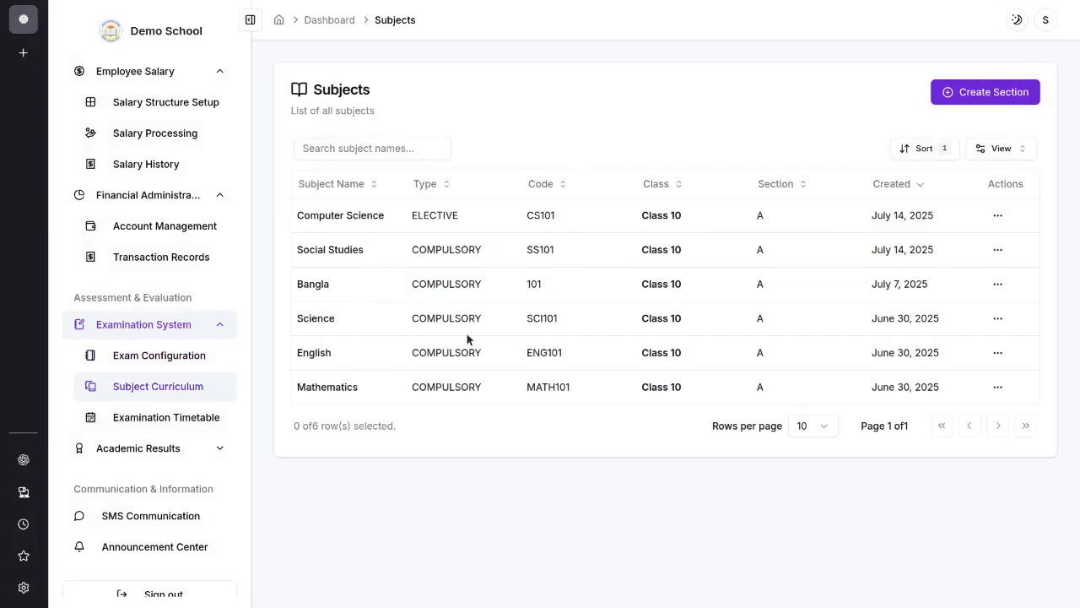
pyautogui.click(1006, 99)
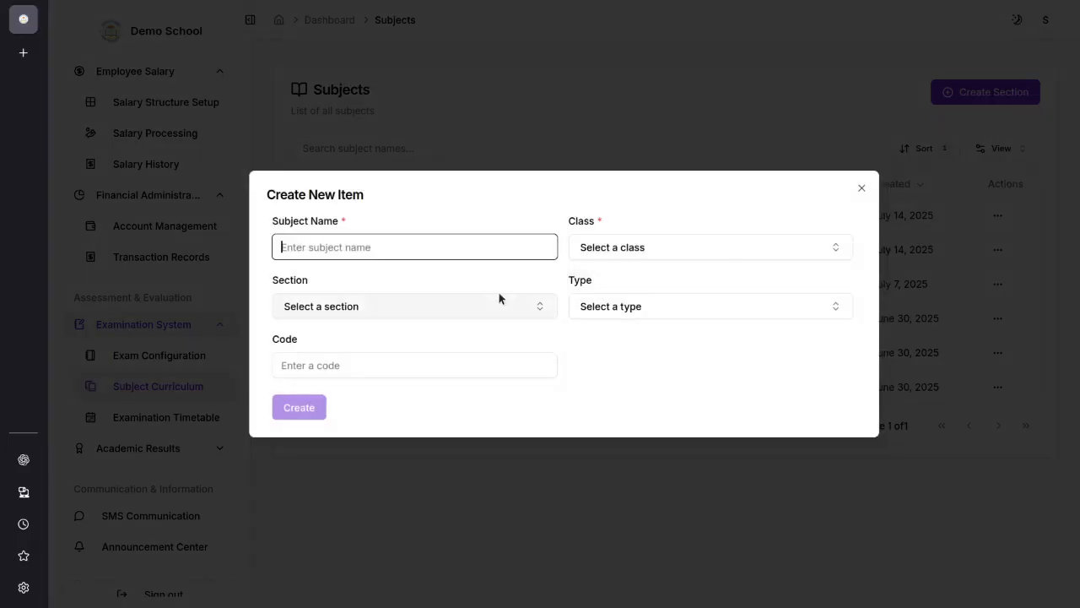
pyautogui.click(646, 255)
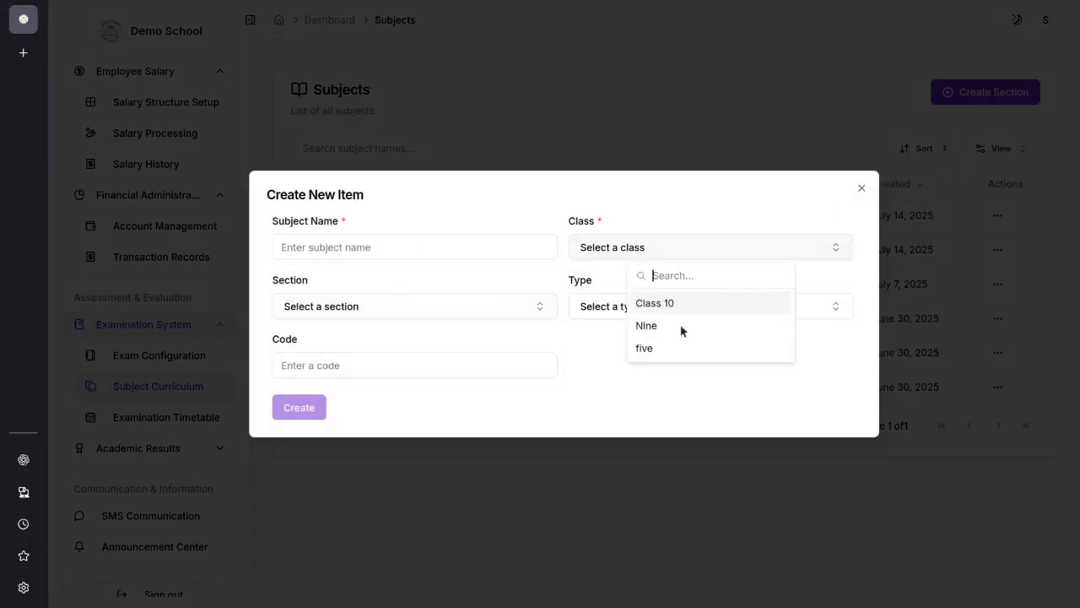
pyautogui.click(419, 309)
pyautogui.click(422, 309)
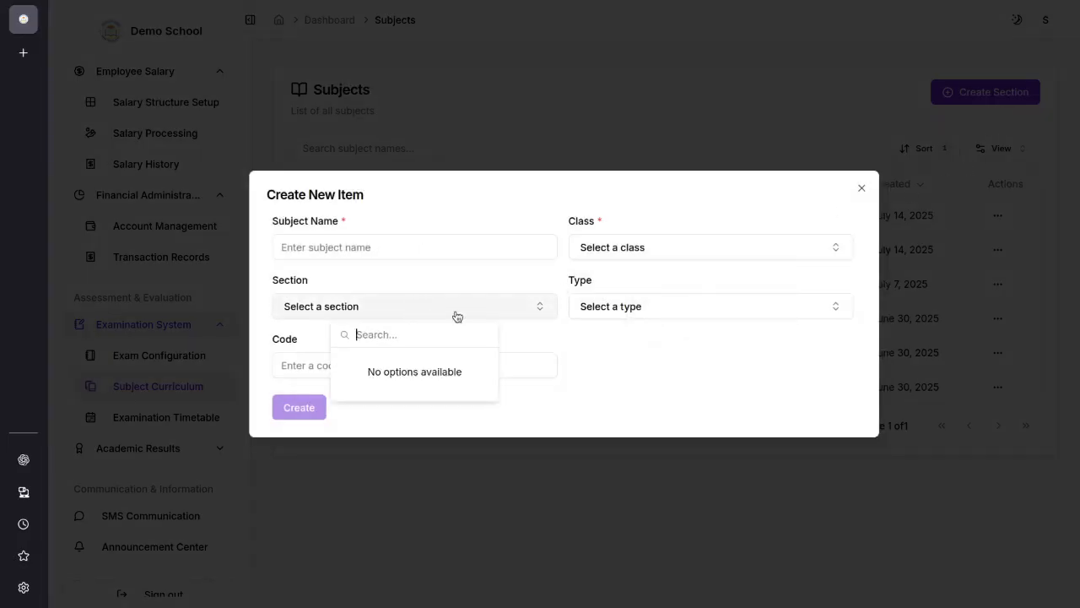
pyautogui.click(772, 250)
pyautogui.click(708, 301)
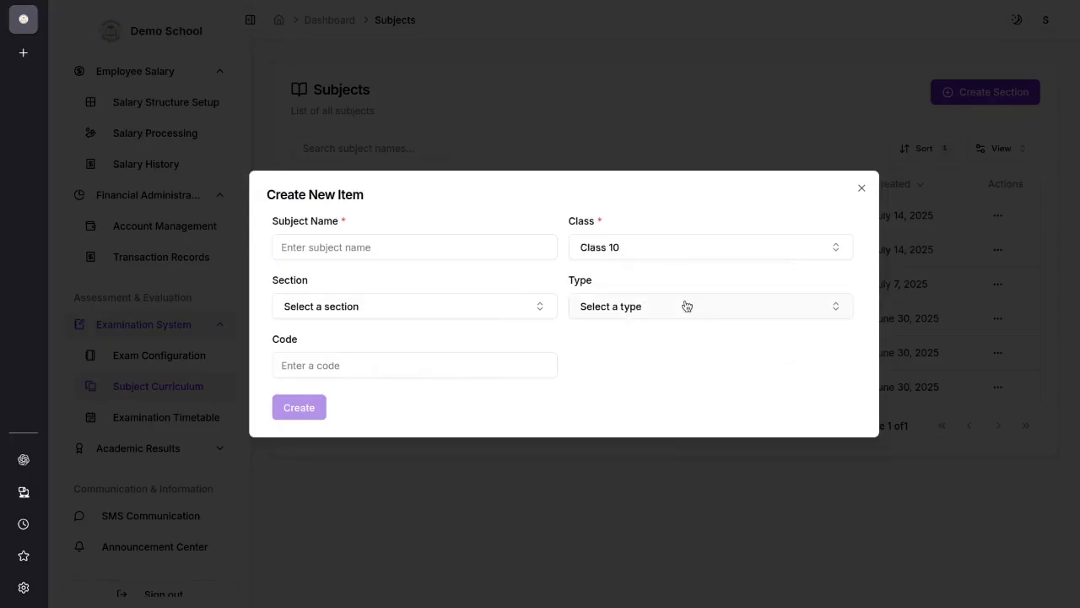
# Step: Assign the new subject to section A and set its type to Compulsory
pyautogui.click(475, 306)
pyautogui.click(426, 362)
pyautogui.click(473, 312)
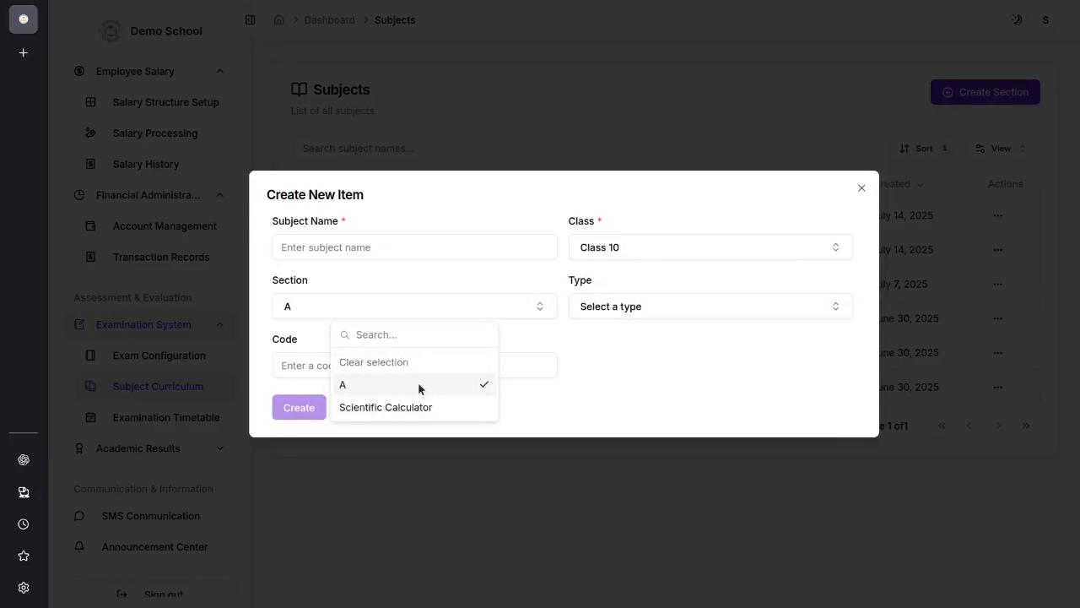
pyautogui.click(574, 344)
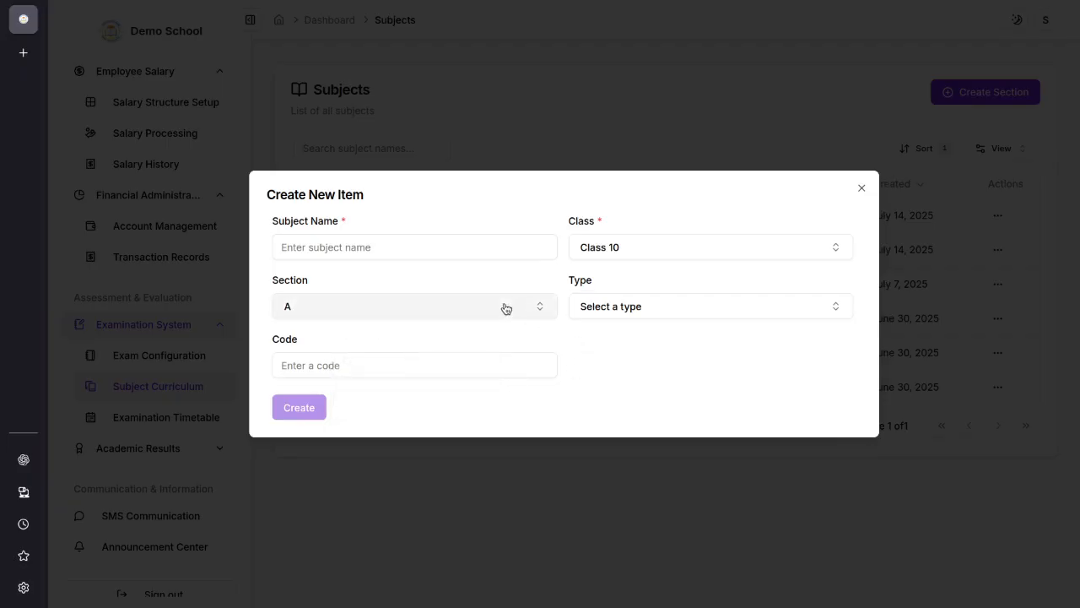
pyautogui.click(633, 309)
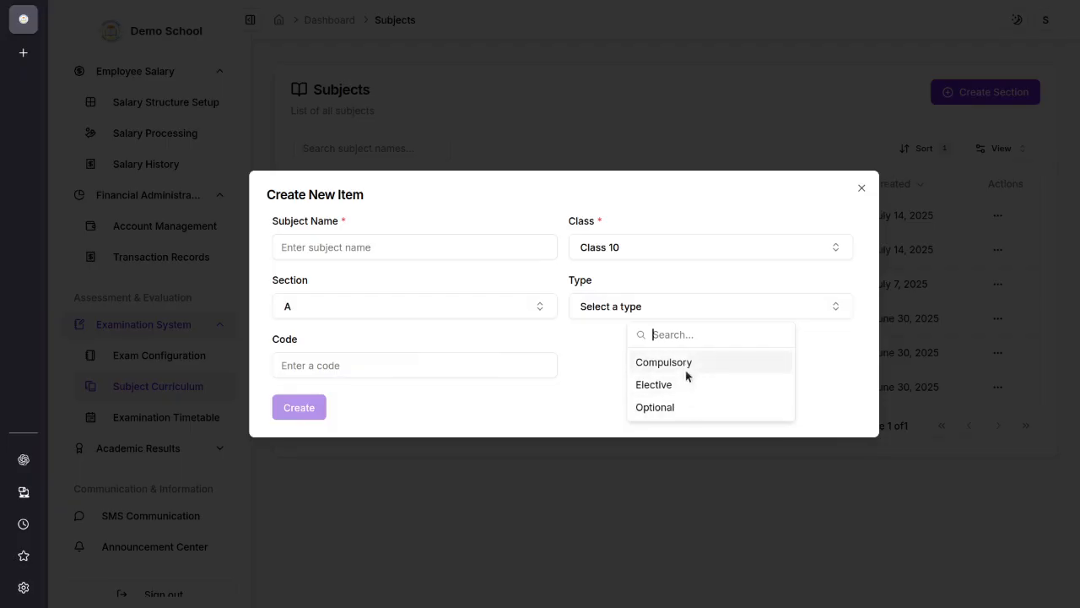
pyautogui.click(681, 365)
# Step: Enter "General Math" as the subject name and "math1" as its code, and close the form without creating the subject
pyautogui.click(431, 249)
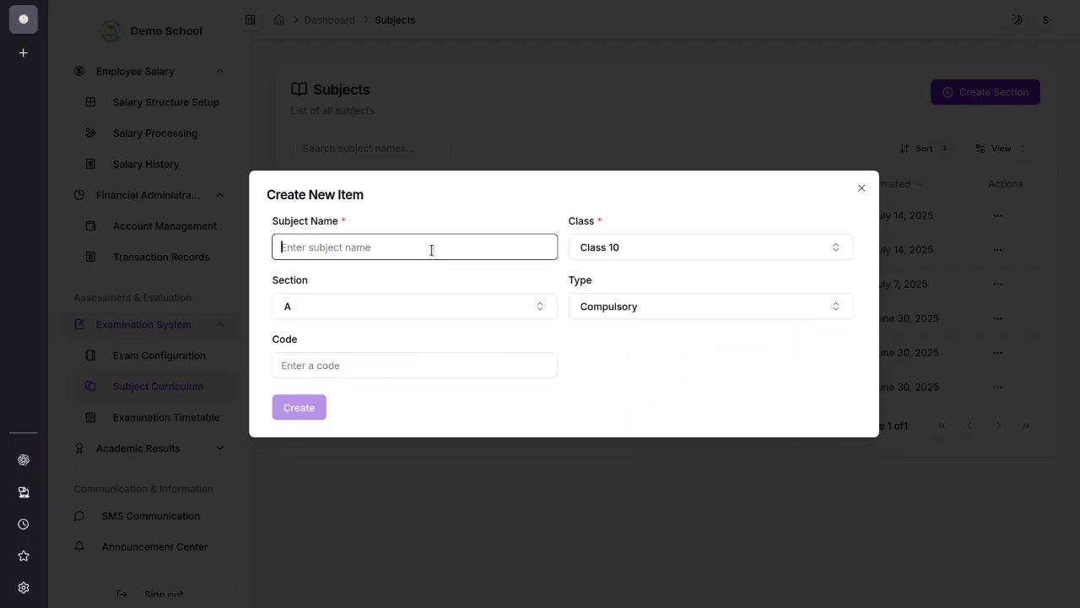
pyautogui.write('General Math')
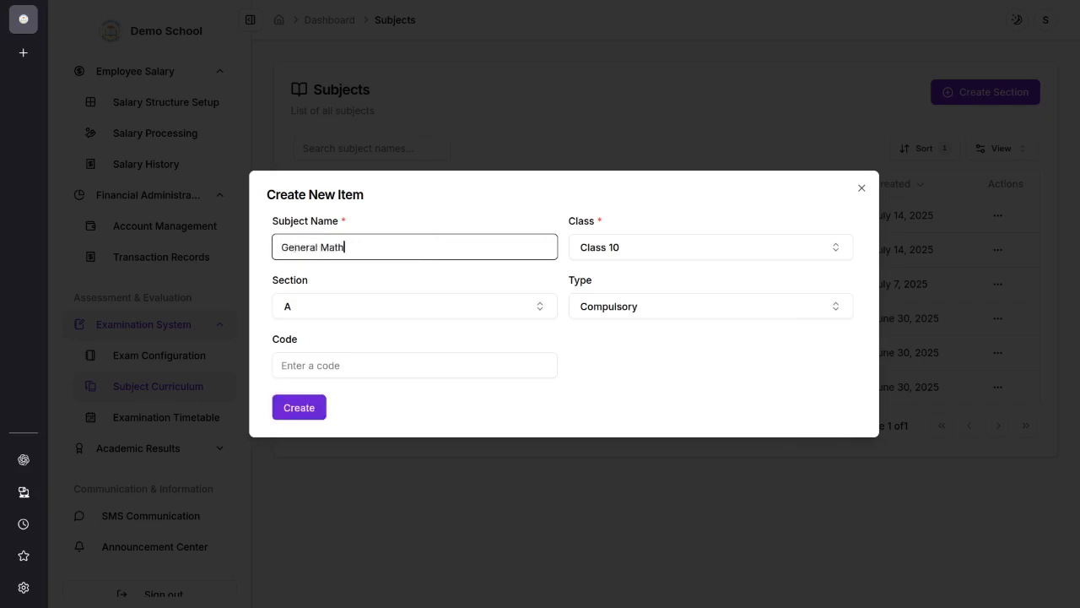
pyautogui.click(322, 356)
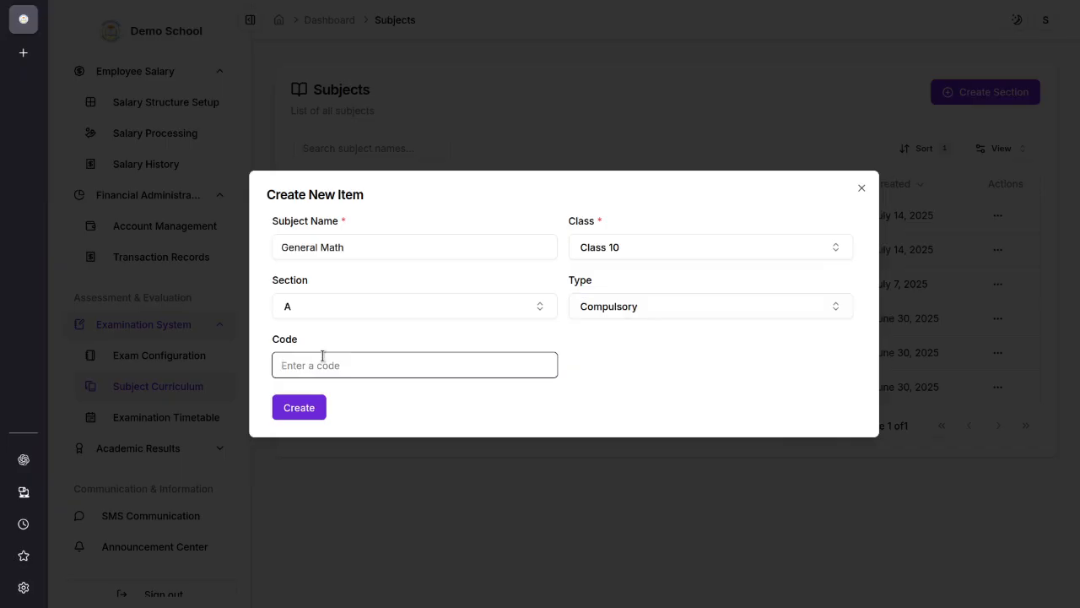
pyautogui.write('math1')
pyautogui.press('Return')
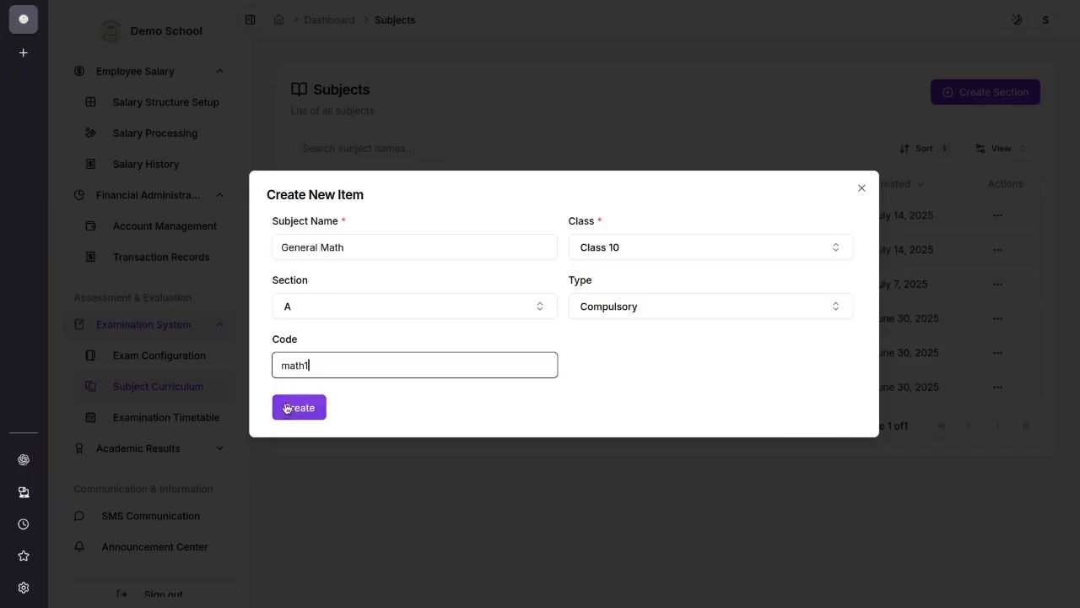
pyautogui.click(861, 187)
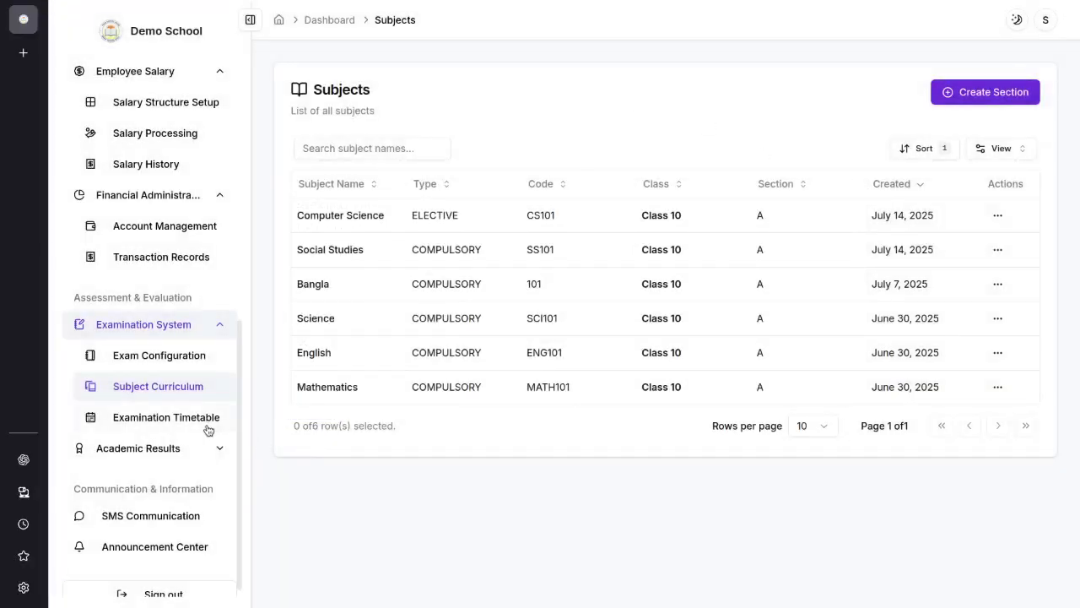
# Step: Open the examination timetable and expand the Final Term exam's Class 10 schedules in the organized view
pyautogui.click(173, 424)
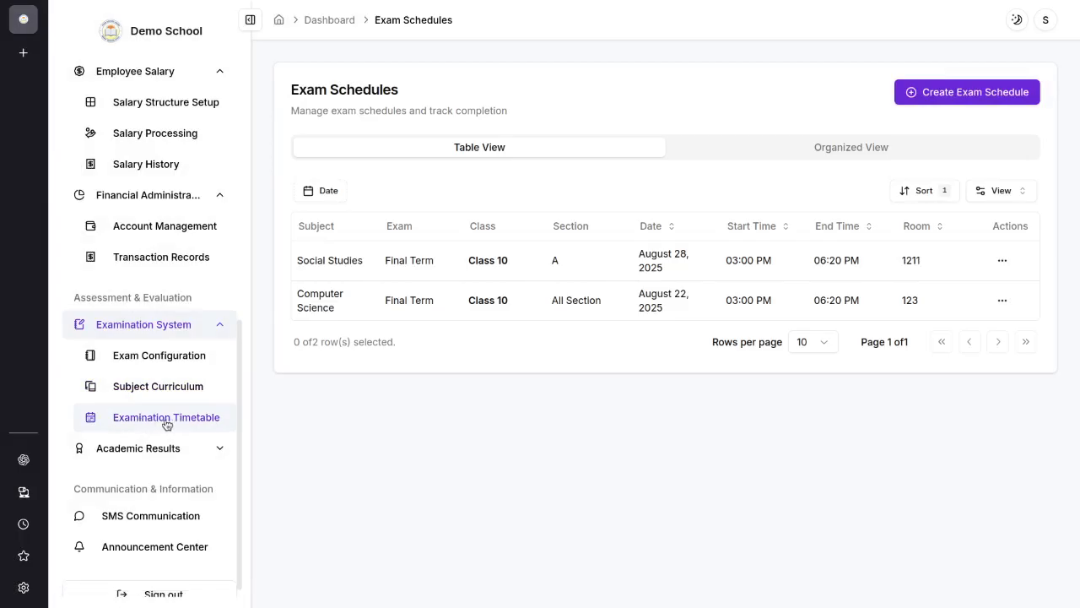
pyautogui.click(801, 149)
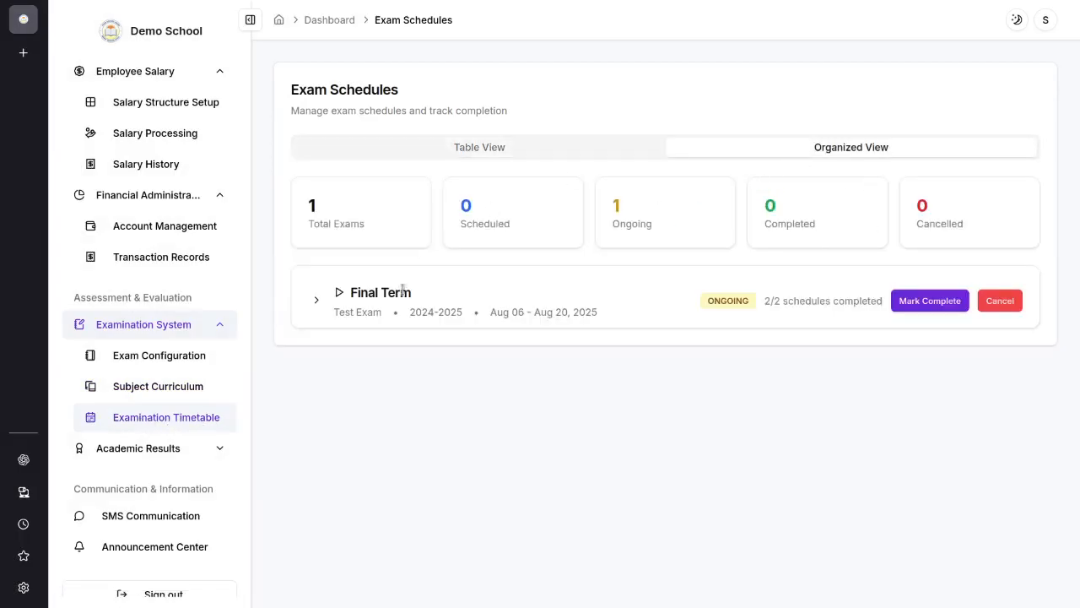
pyautogui.click(315, 299)
pyautogui.click(315, 338)
pyautogui.scroll(-1, 415, 377)
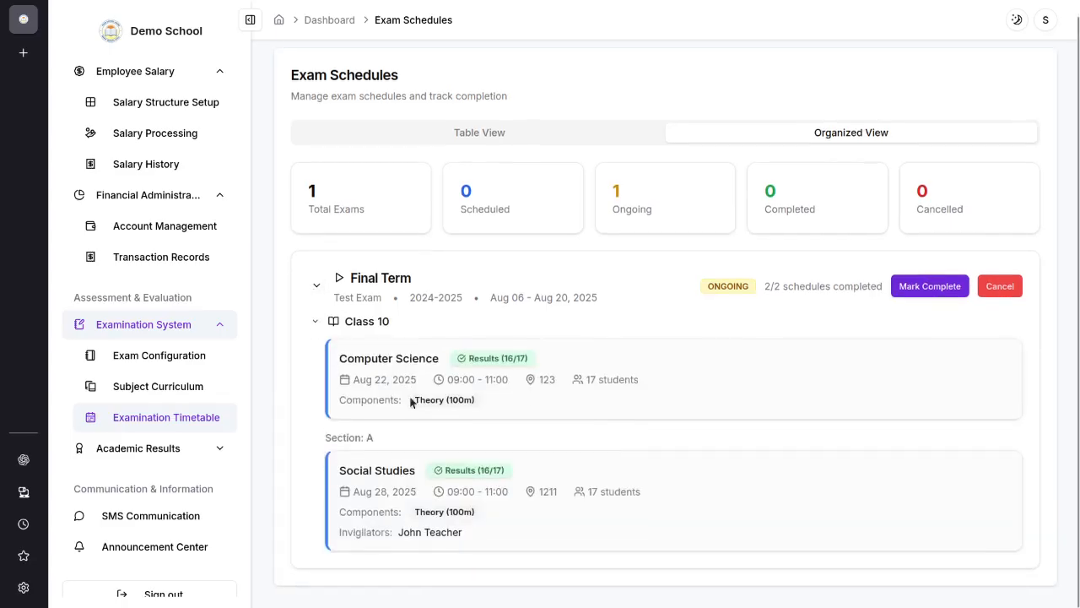
# Step: Examine the Computer Science schedule's details and return the exam schedules to the table view
pyautogui.moveTo(338, 364); pyautogui.dragTo(607, 376)
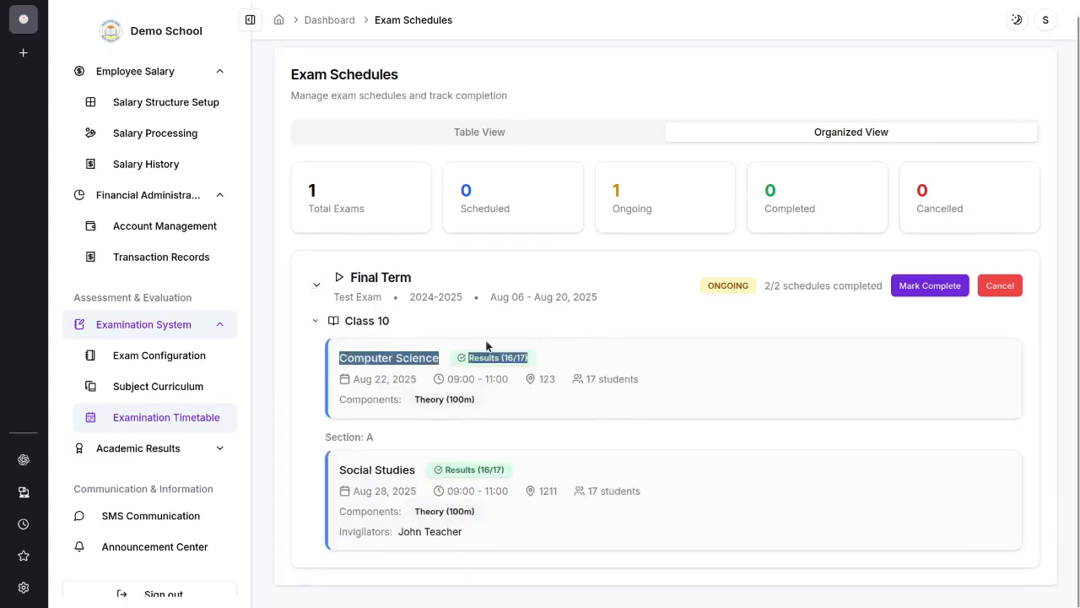
pyautogui.click(460, 390)
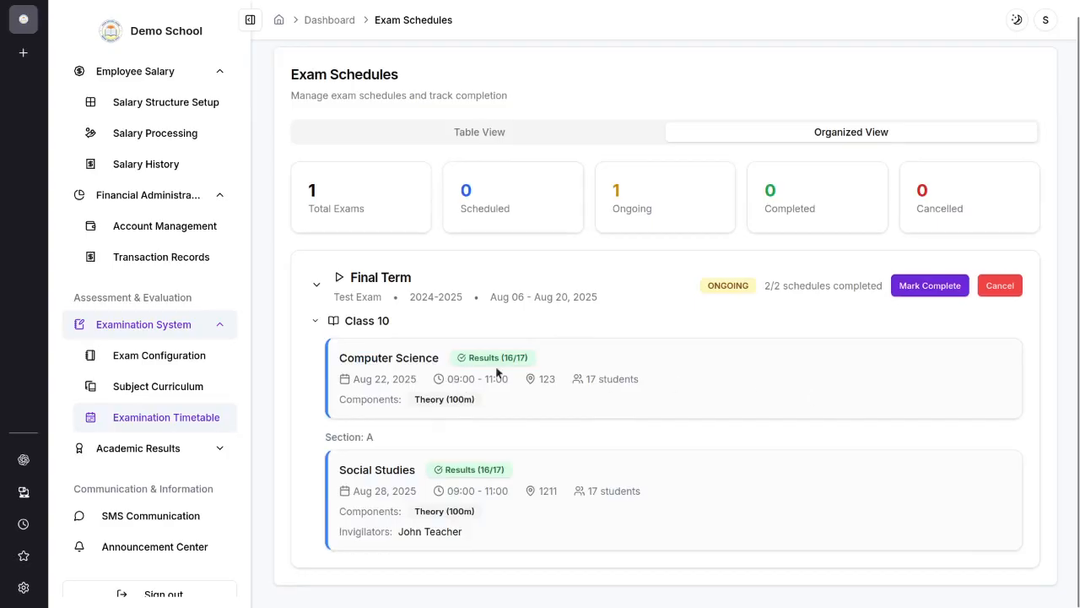
pyautogui.scroll(1, 496, 371)
pyautogui.click(441, 150)
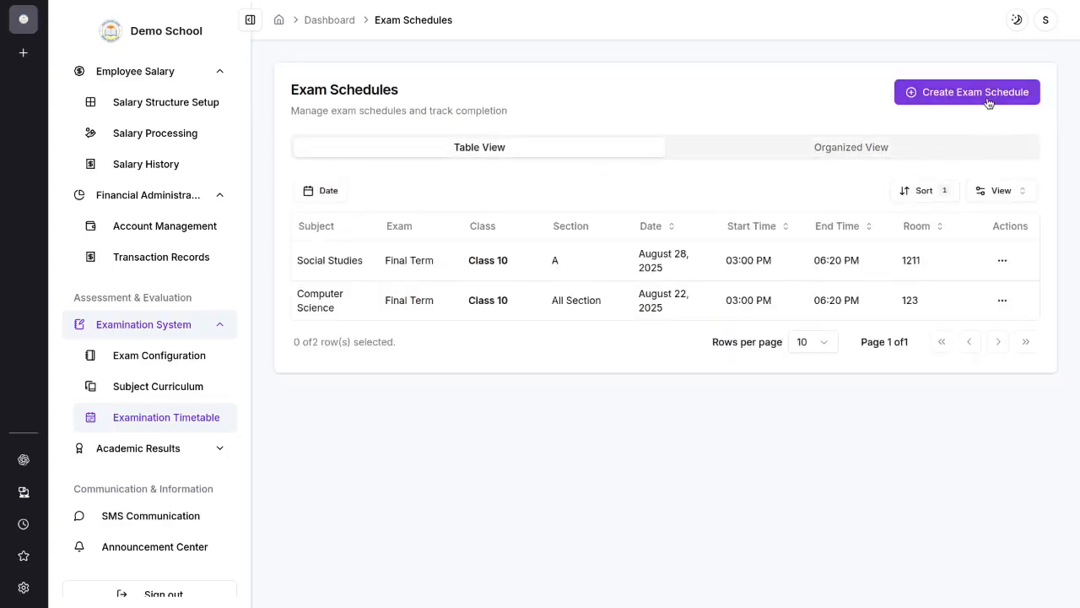
# Step: Start a new exam schedule and select Final Term as its exam
pyautogui.click(985, 98)
pyautogui.scroll(-1, 526, 207)
pyautogui.scroll(1, 470, 179)
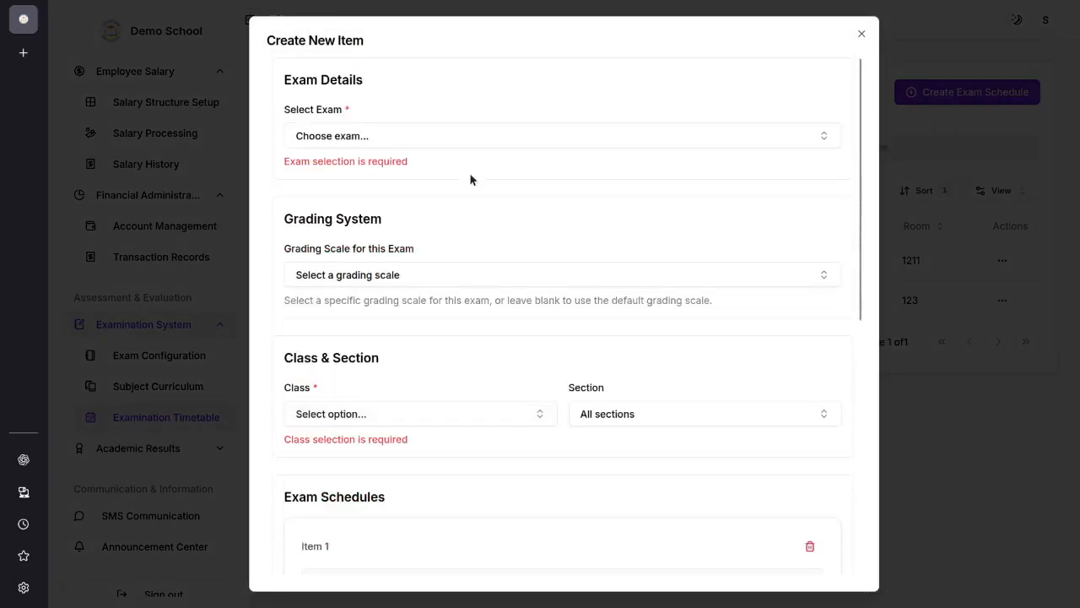
pyautogui.click(412, 148)
pyautogui.click(571, 193)
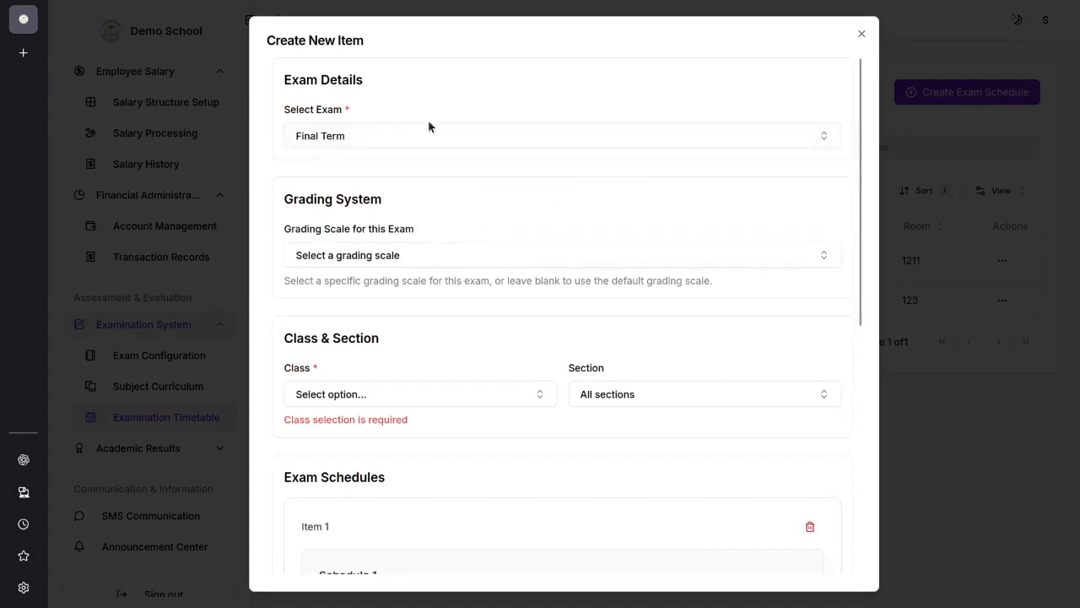
# Step: Look through the grading scale options for the exam and close the schedule form without submitting
pyautogui.click(416, 262)
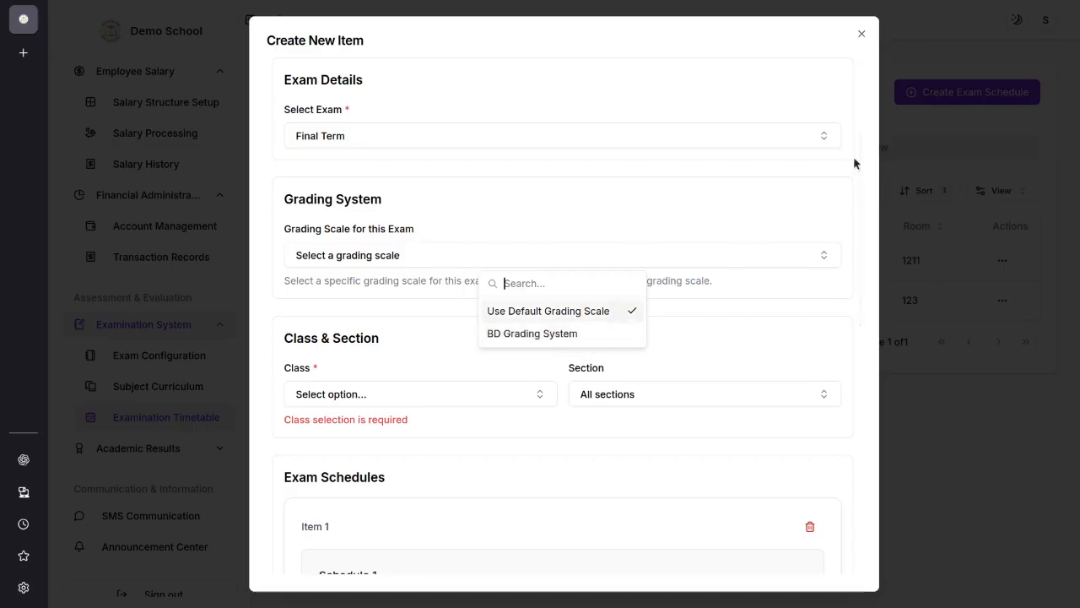
pyautogui.click(862, 35)
pyautogui.click(863, 36)
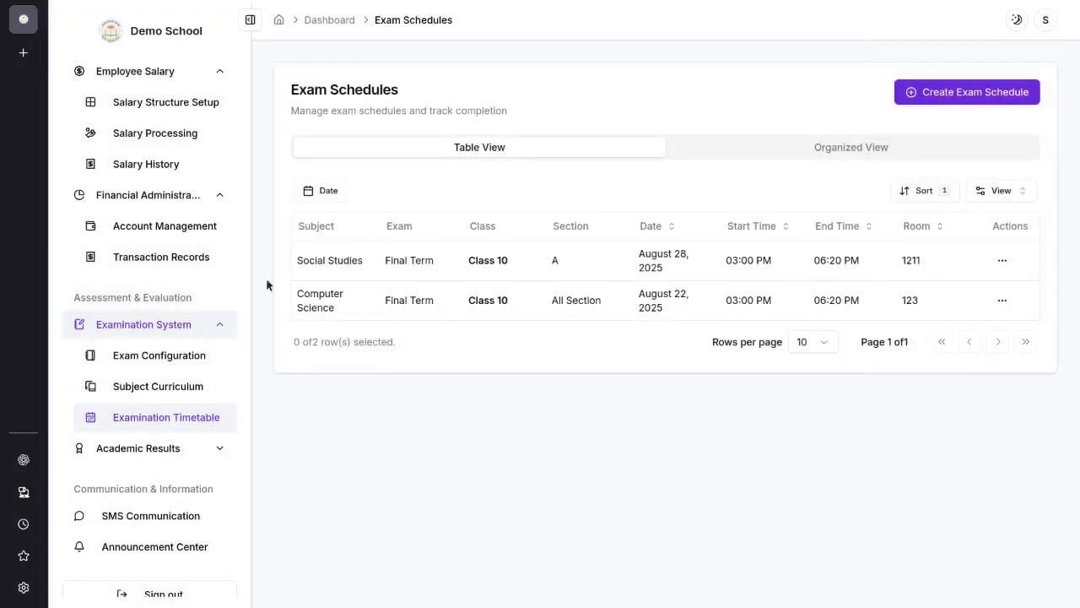
# Step: Open the grading systems list under academic results and start a new grading system
pyautogui.click(185, 449)
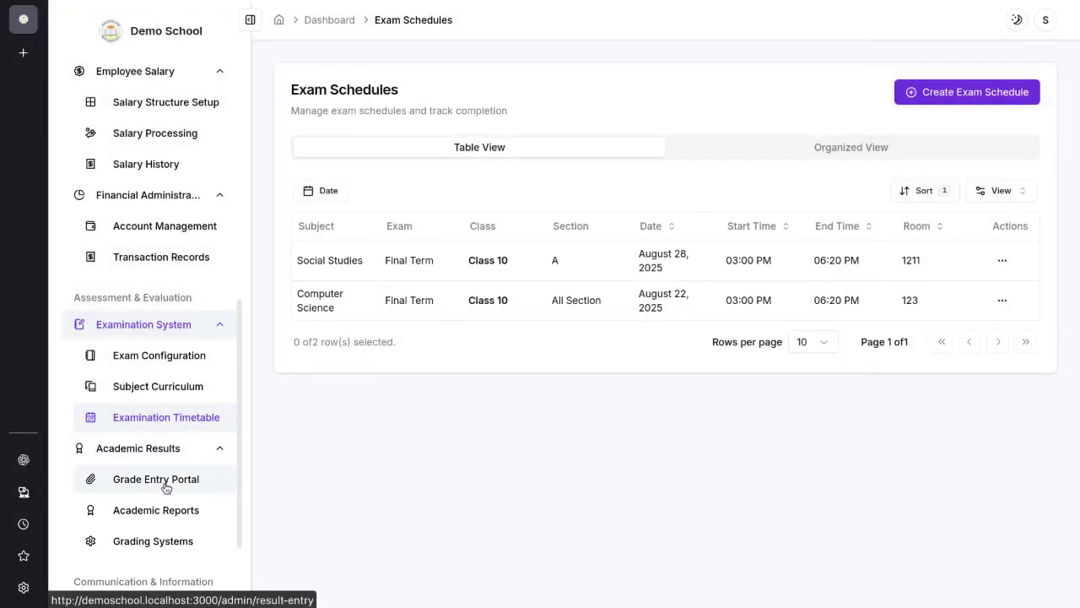
pyautogui.click(201, 544)
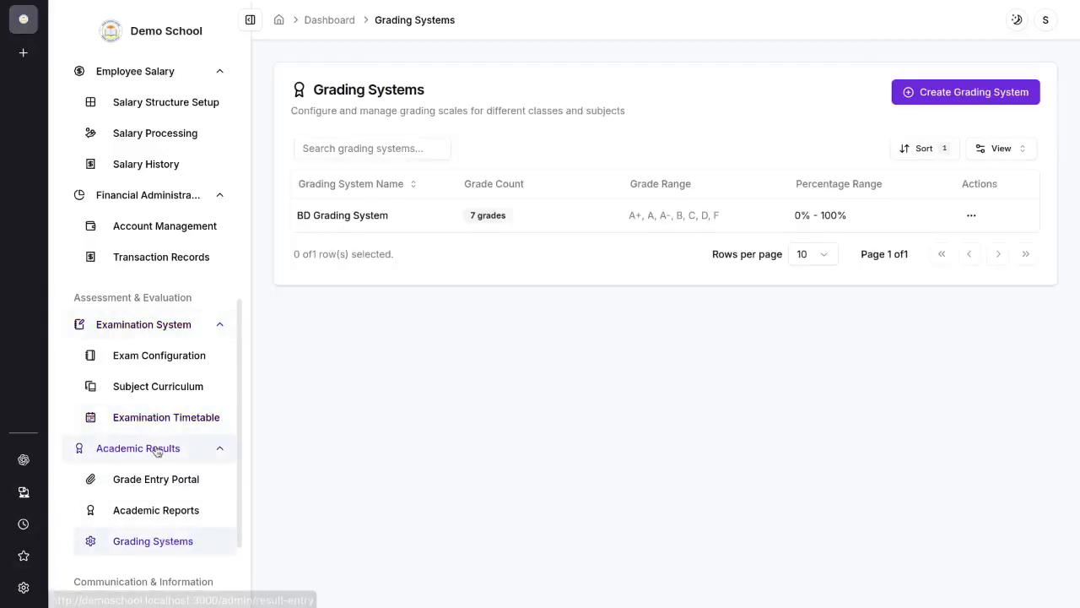
pyautogui.click(925, 100)
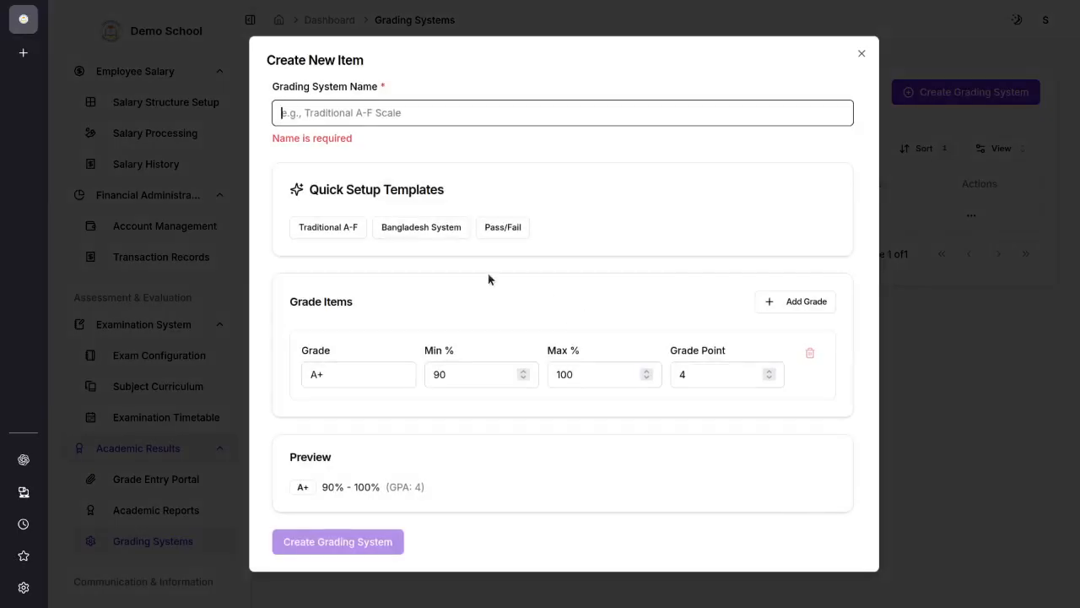
# Step: Set the grade point of the A+ grade to 5 in the new grading system
pyautogui.click(348, 381)
pyautogui.click(428, 373)
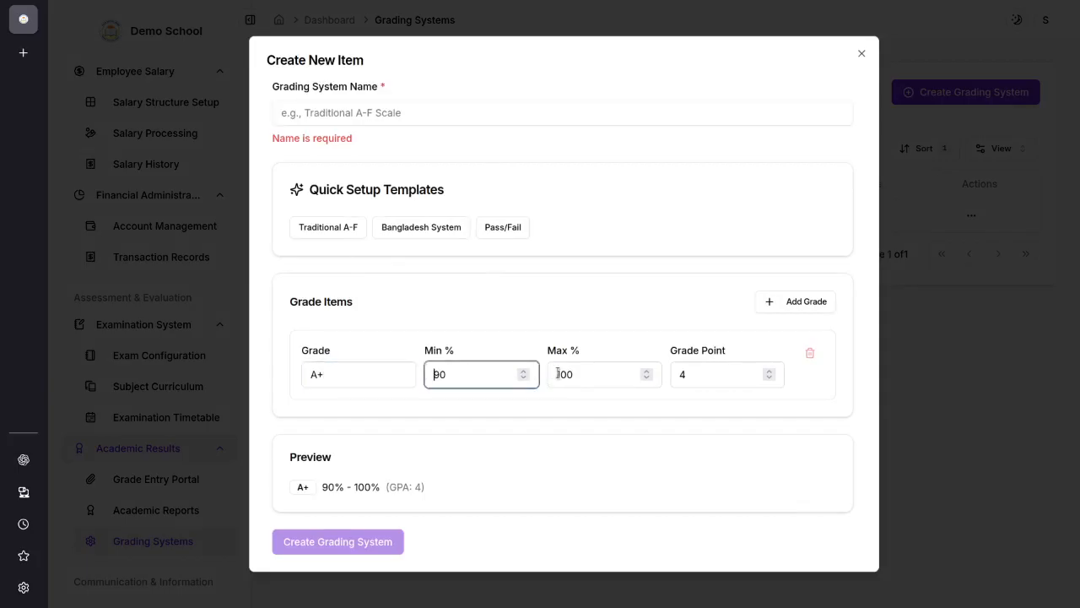
pyautogui.press('Tab')
pyautogui.hotkey('shift', 'Tab')
pyautogui.doubleClick(439, 384)
pyautogui.moveTo(700, 374); pyautogui.dragTo(667, 374)
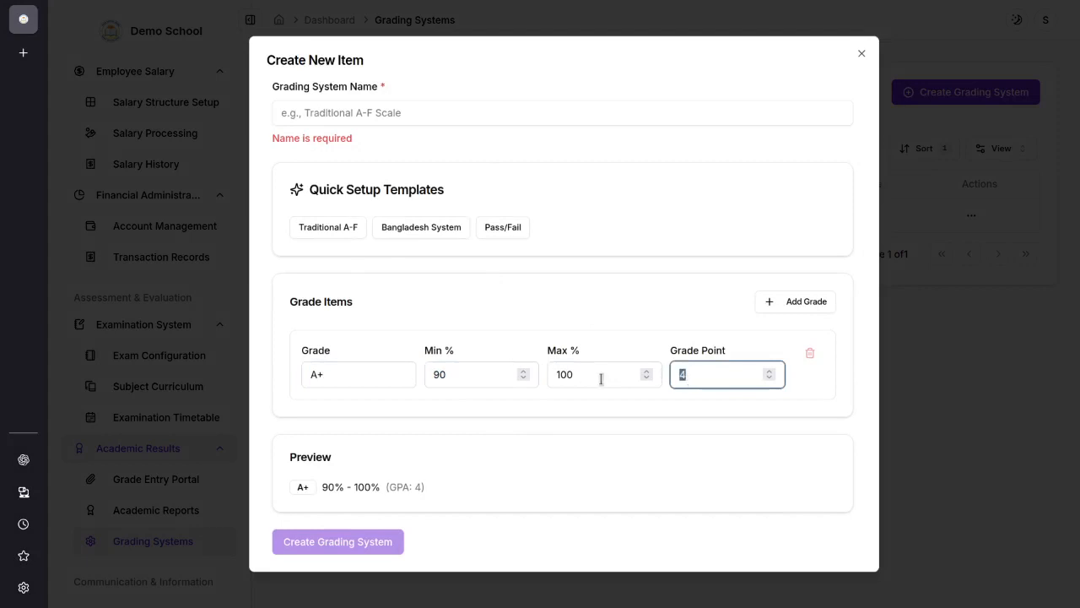
pyautogui.write('5')
# Step: Add an A- grade with a minimum of 60%, a maximum of 100% and a grade point of 4
pyautogui.click(806, 302)
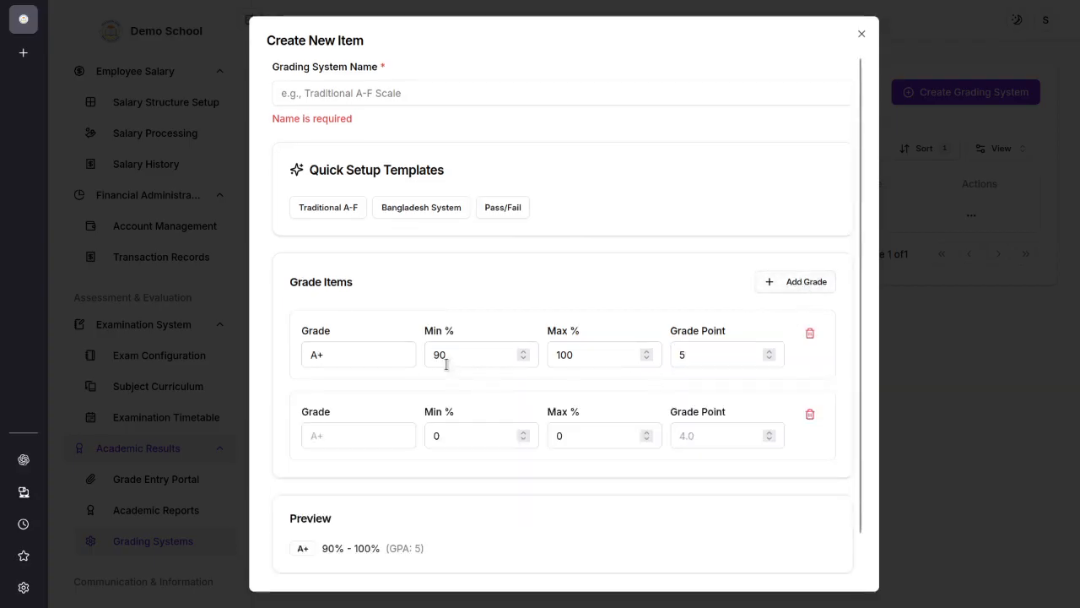
pyautogui.click(344, 434)
pyautogui.write('A-')
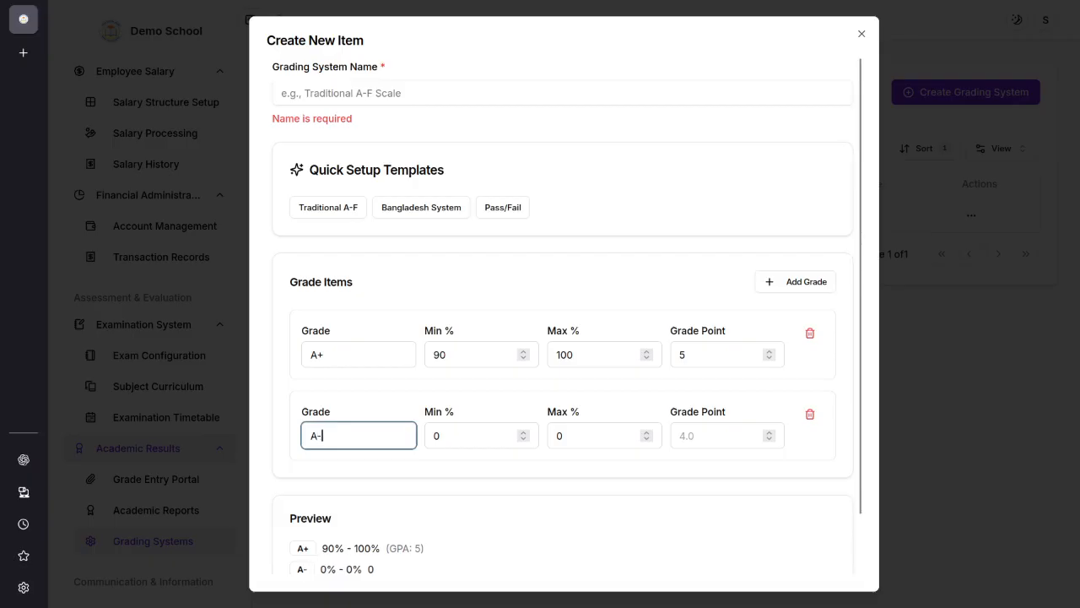
pyautogui.click(428, 434)
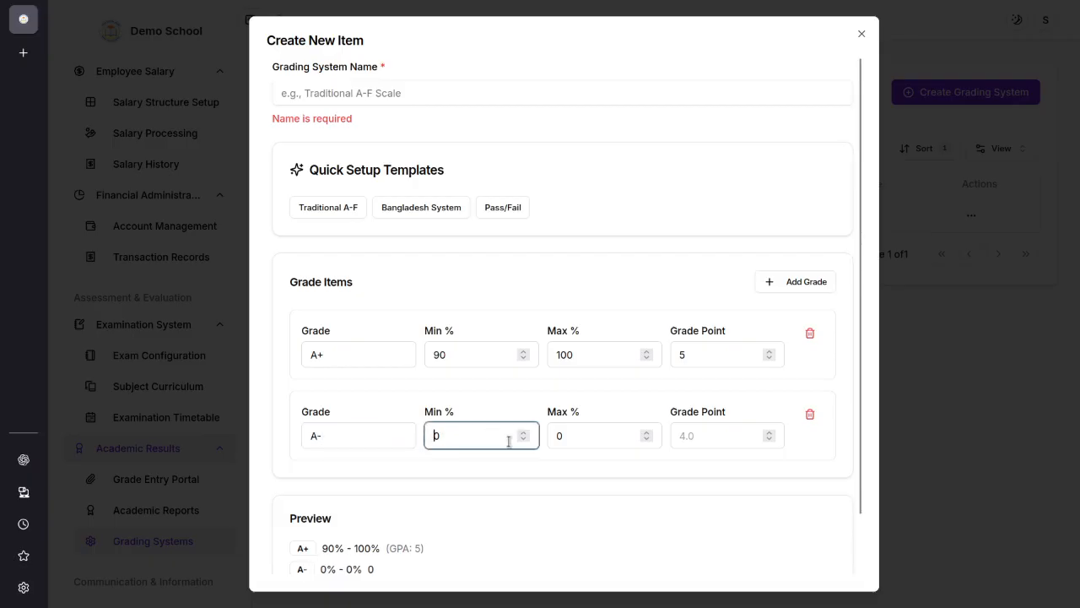
pyautogui.write('6')
pyautogui.click(555, 441)
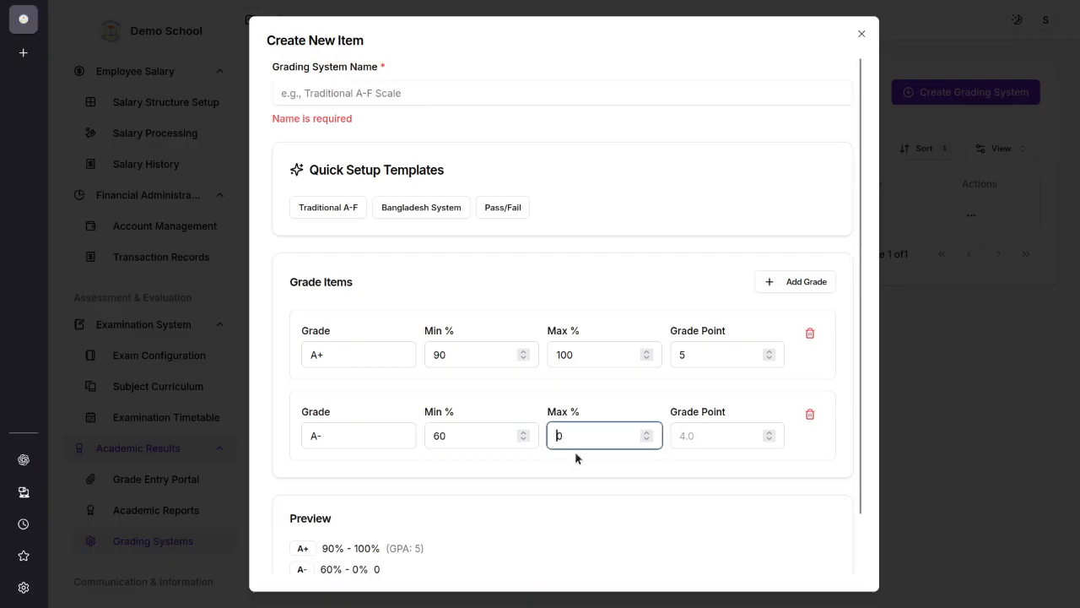
pyautogui.write('100')
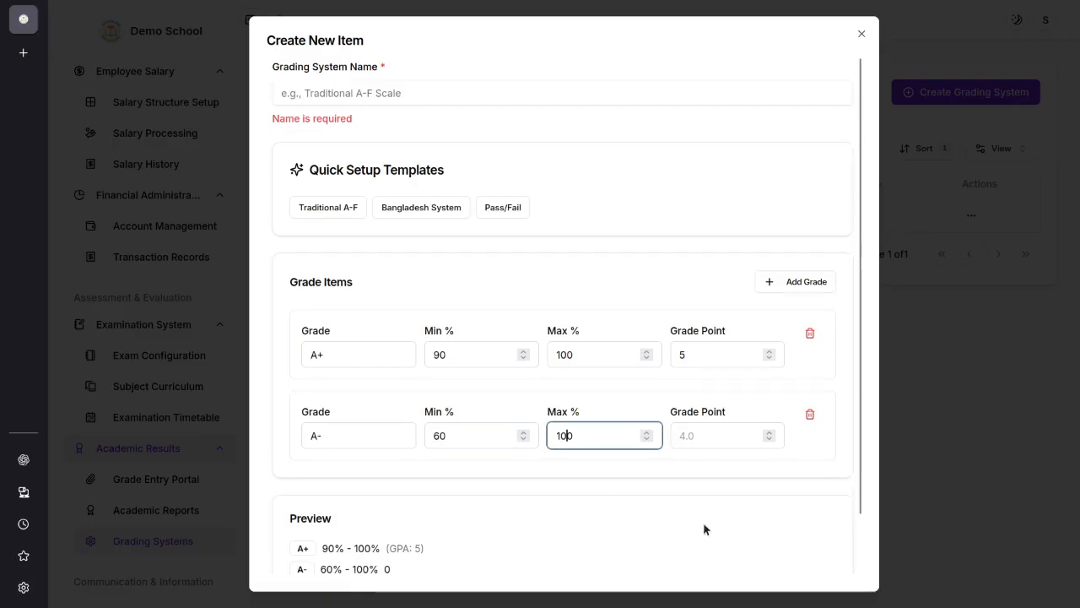
pyautogui.scroll(-2, 607, 484)
pyautogui.click(685, 374)
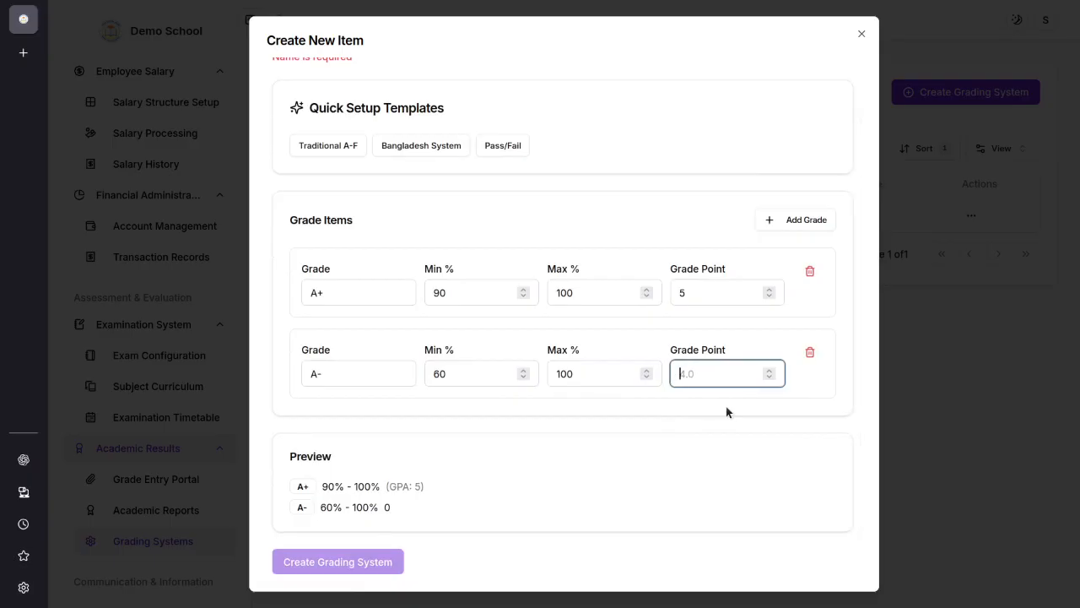
pyautogui.write('4')
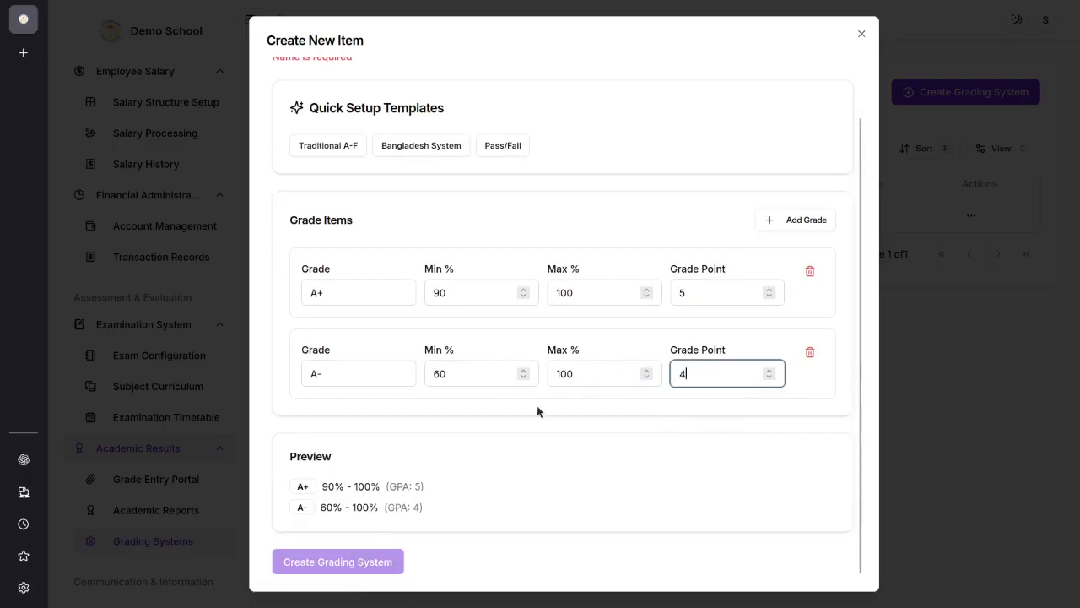
# Step: Examine the preview of both grade ranges and close the grading system form without creating it
pyautogui.moveTo(321, 487); pyautogui.dragTo(380, 479)
pyautogui.click(430, 484)
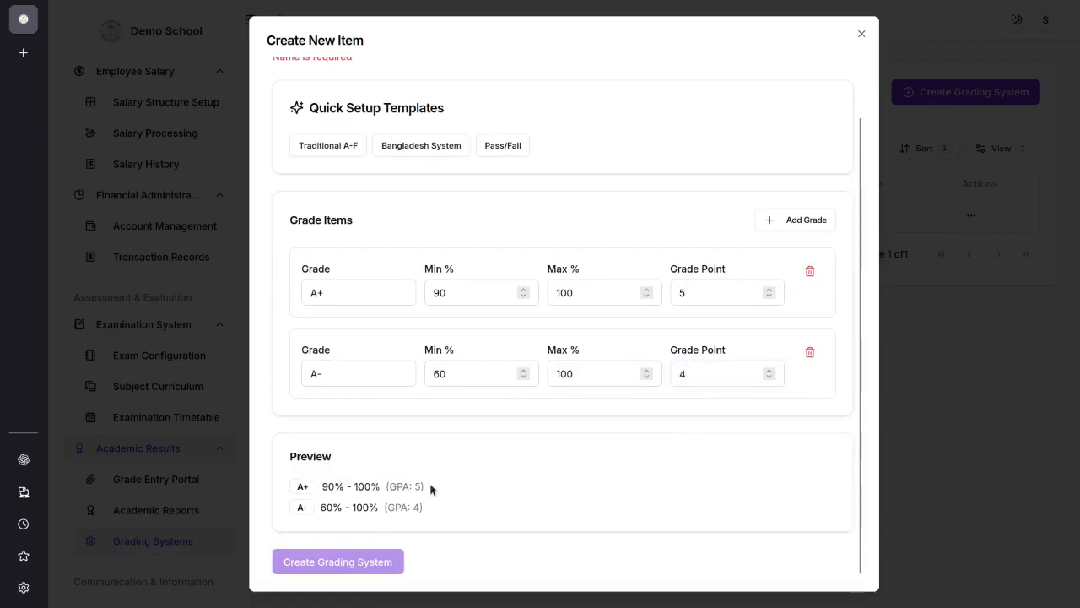
pyautogui.moveTo(320, 509); pyautogui.dragTo(400, 512)
pyautogui.scroll(1, 606, 254)
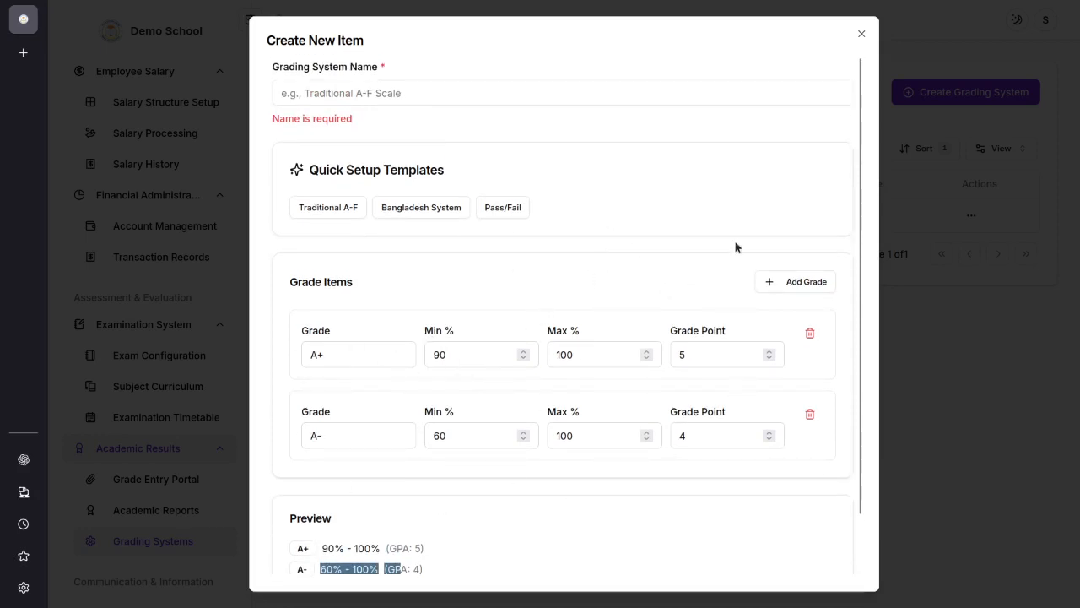
pyautogui.click(862, 36)
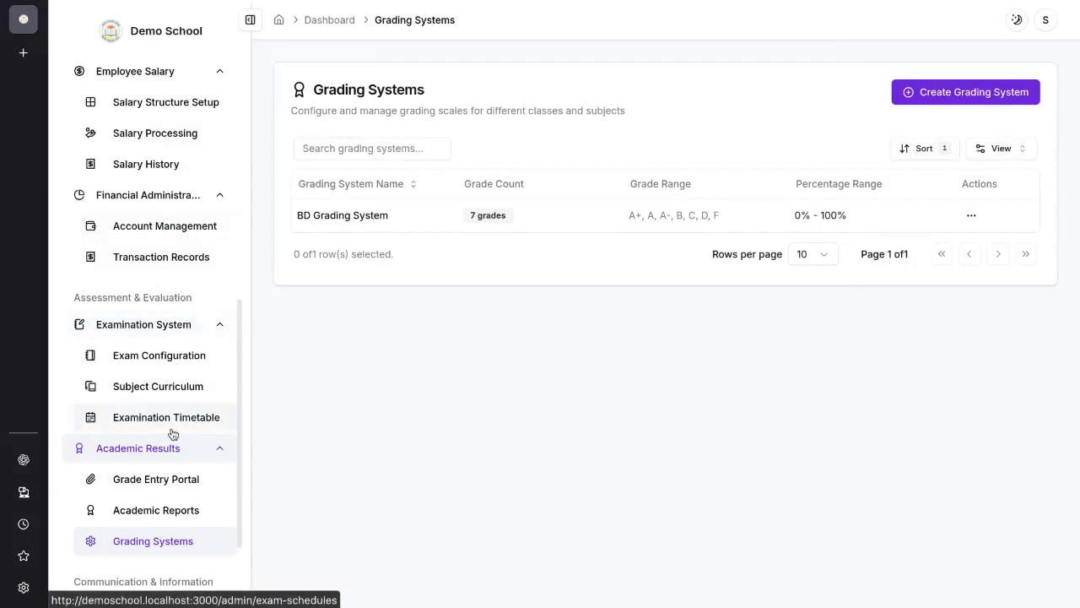
# Step: Start a new exam schedule in the examination timetable and choose BD Grading System as its grading scale
pyautogui.click(181, 430)
pyautogui.click(953, 92)
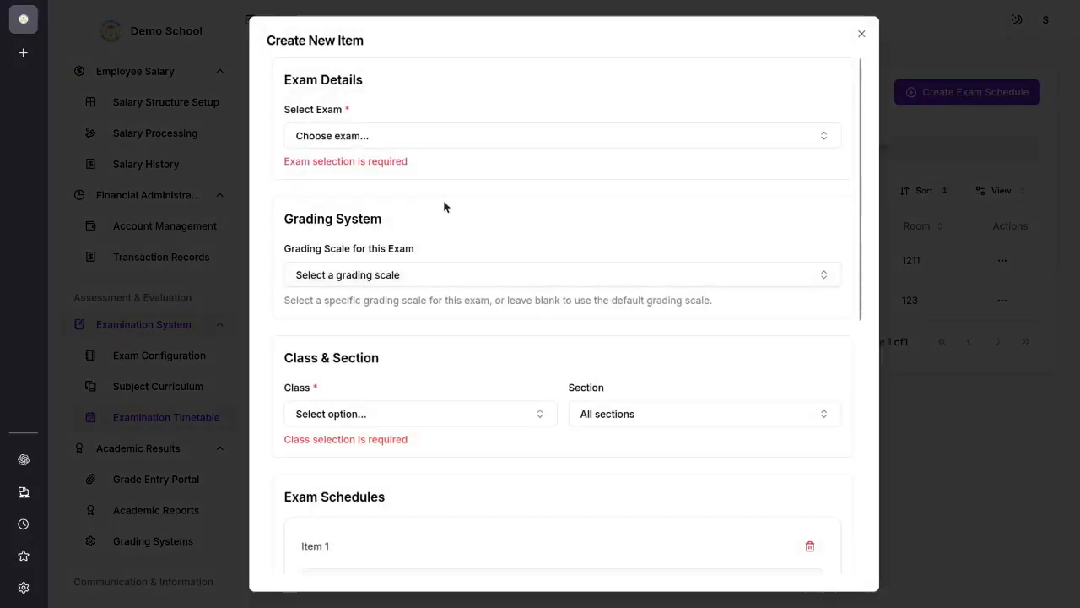
pyautogui.click(439, 281)
pyautogui.click(546, 353)
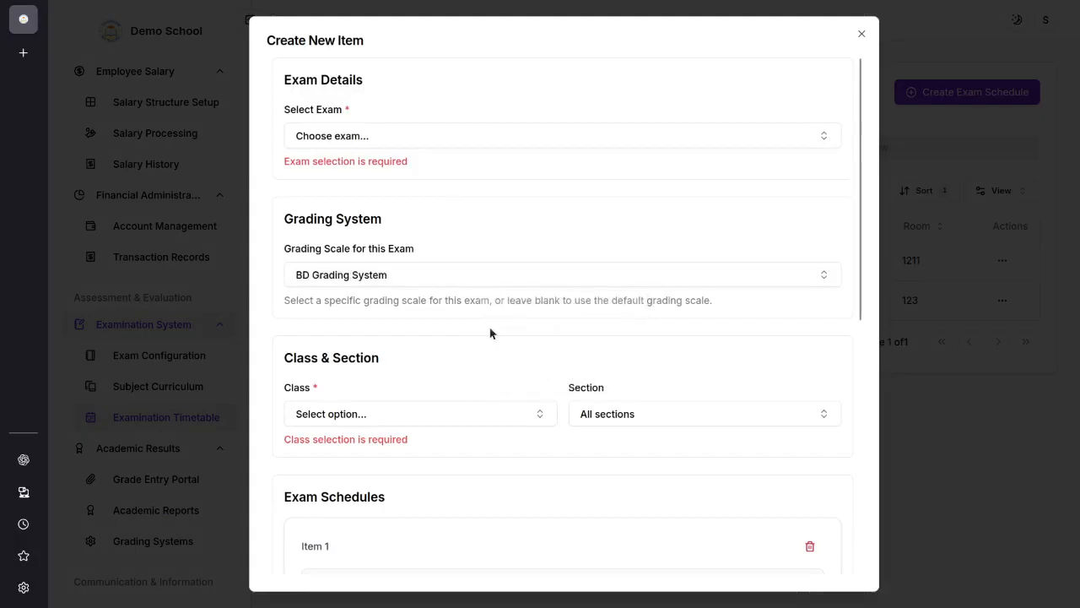
# Step: Set the class of the new exam schedule to Class 10 and look through its available sections
pyautogui.click(509, 273)
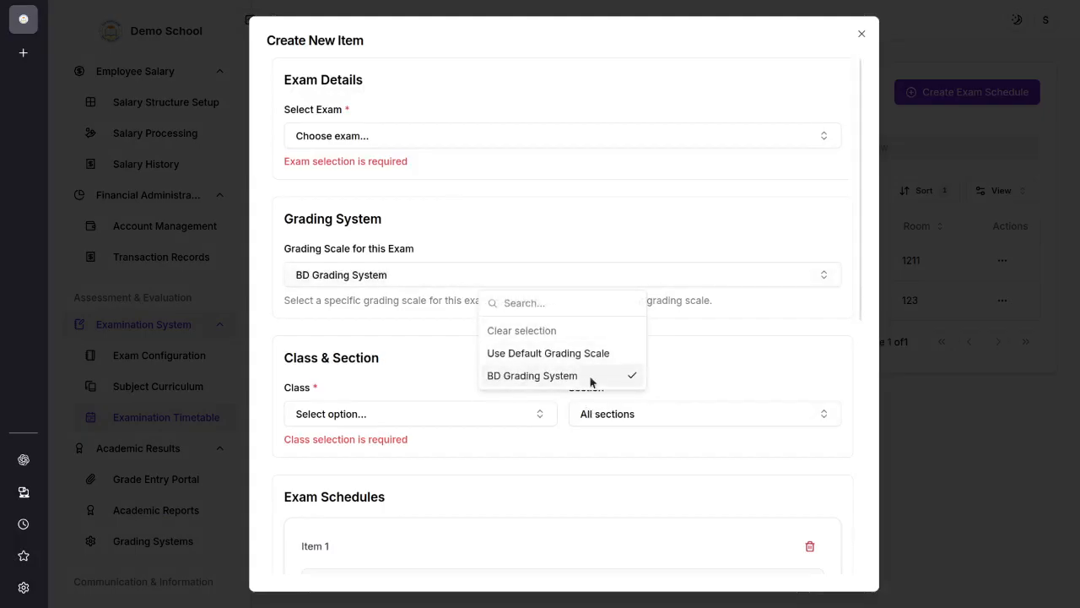
pyautogui.click(392, 371)
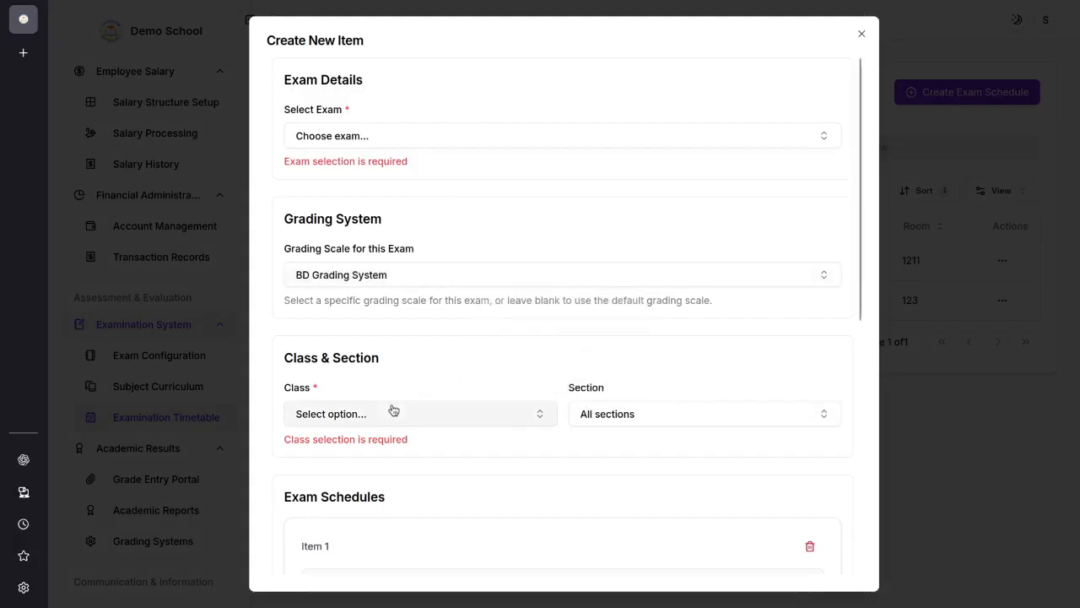
pyautogui.click(393, 411)
pyautogui.click(389, 469)
pyautogui.click(588, 414)
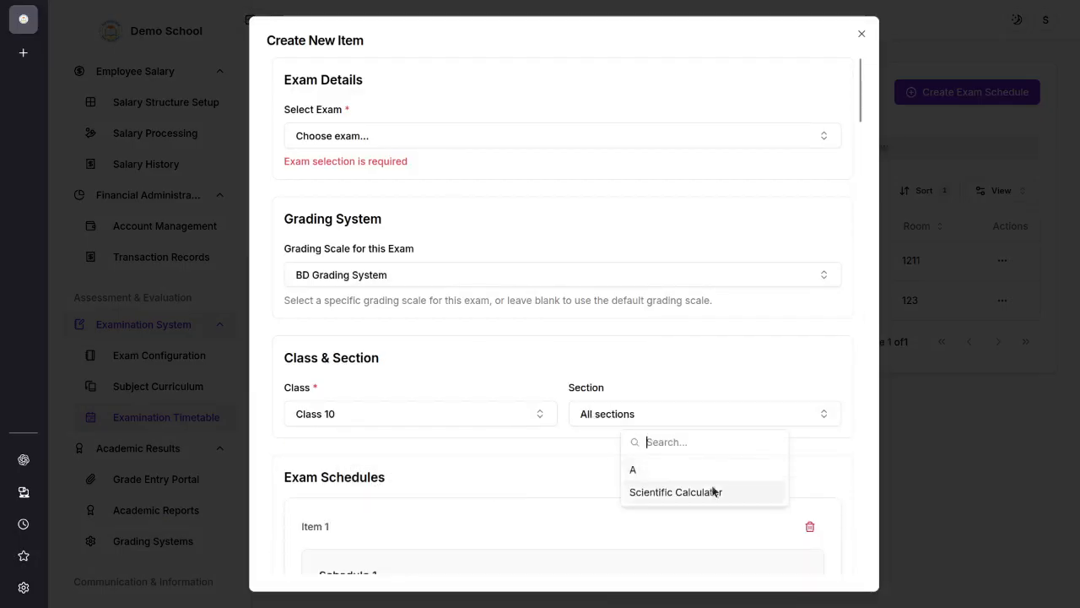
pyautogui.click(661, 341)
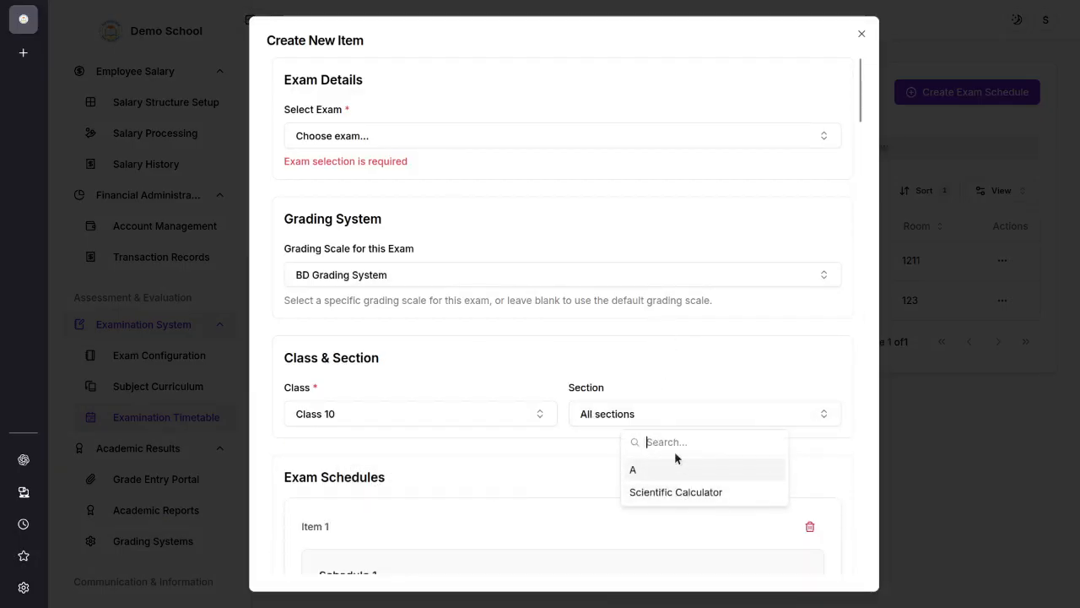
pyautogui.click(660, 352)
# Step: Set the Mathematics exam date in Schedule 1 to September 11th, 2025
pyautogui.scroll(-3, 462, 266)
pyautogui.scroll(-3, 447, 279)
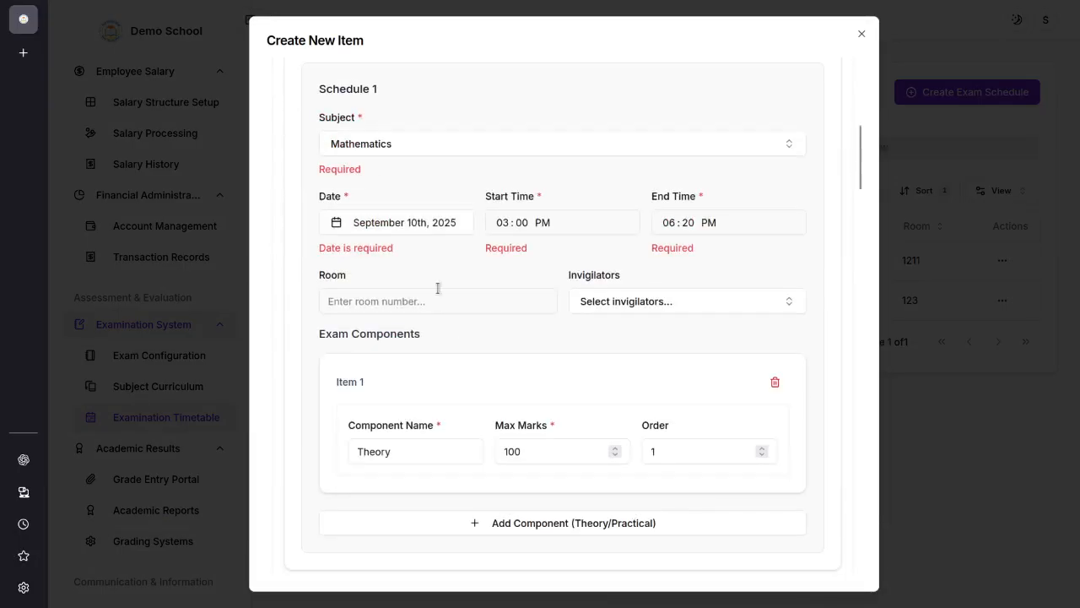
pyautogui.click(413, 222)
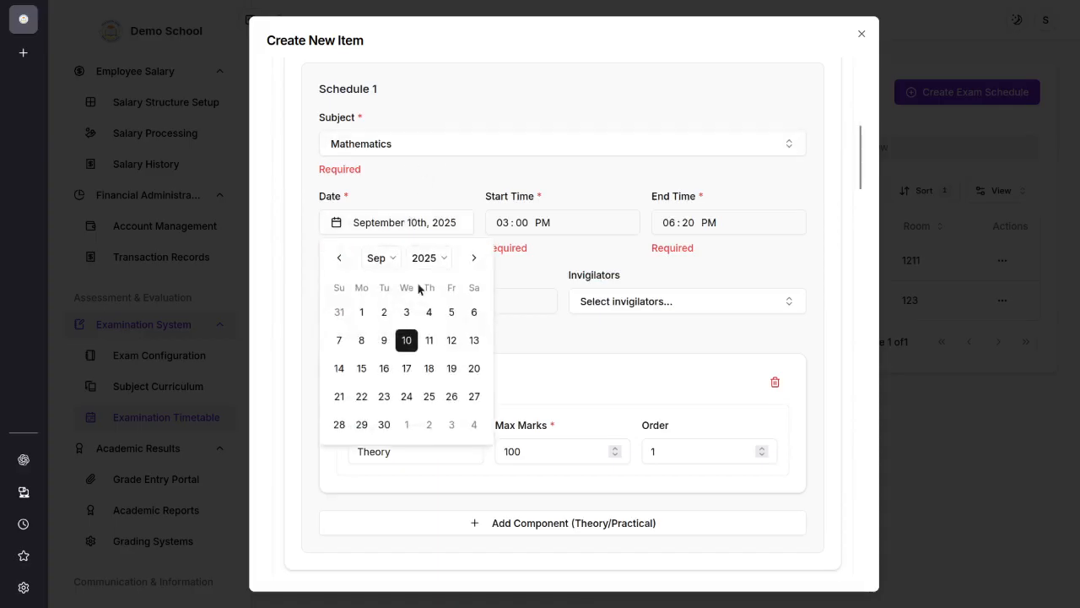
pyautogui.click(428, 340)
# Step: Set the Mathematics exam to start at 01:00 PM and end at 05:00 PM
pyautogui.click(542, 224)
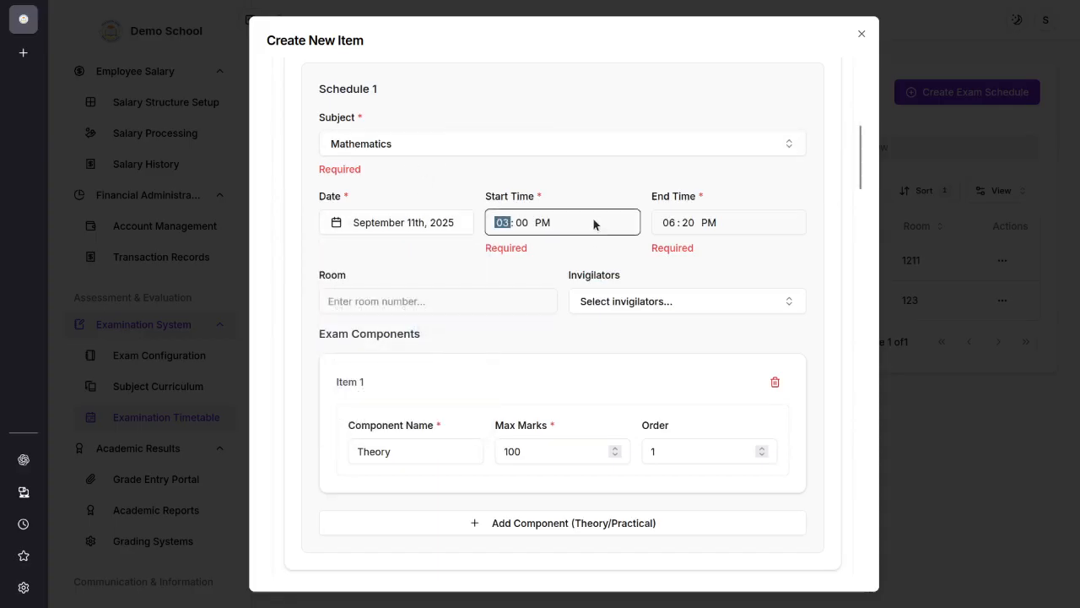
pyautogui.write('5')
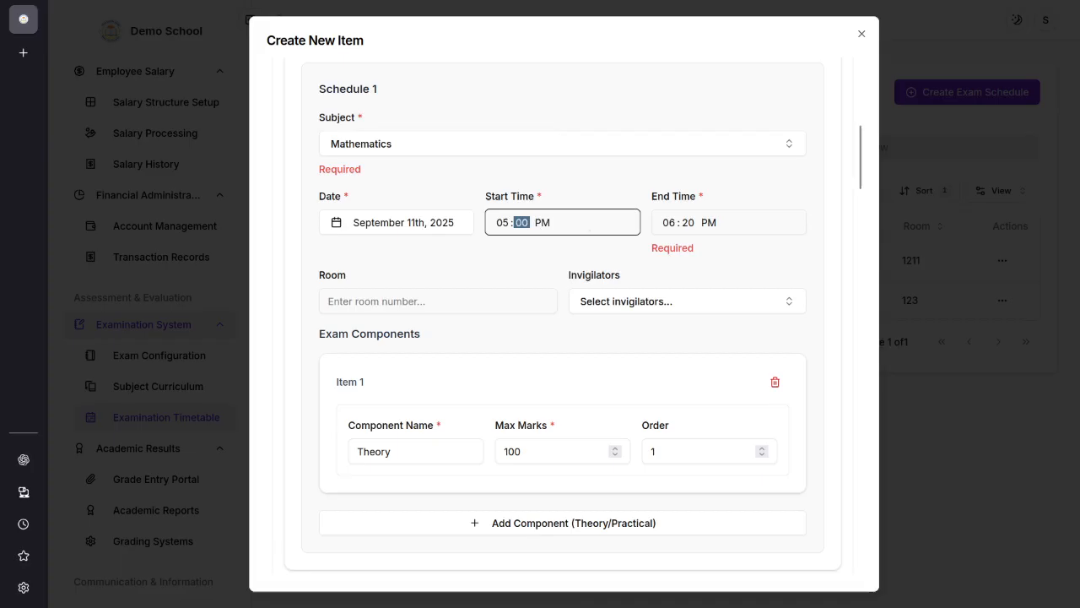
pyautogui.click(673, 226)
pyautogui.write('5')
pyautogui.click(505, 226)
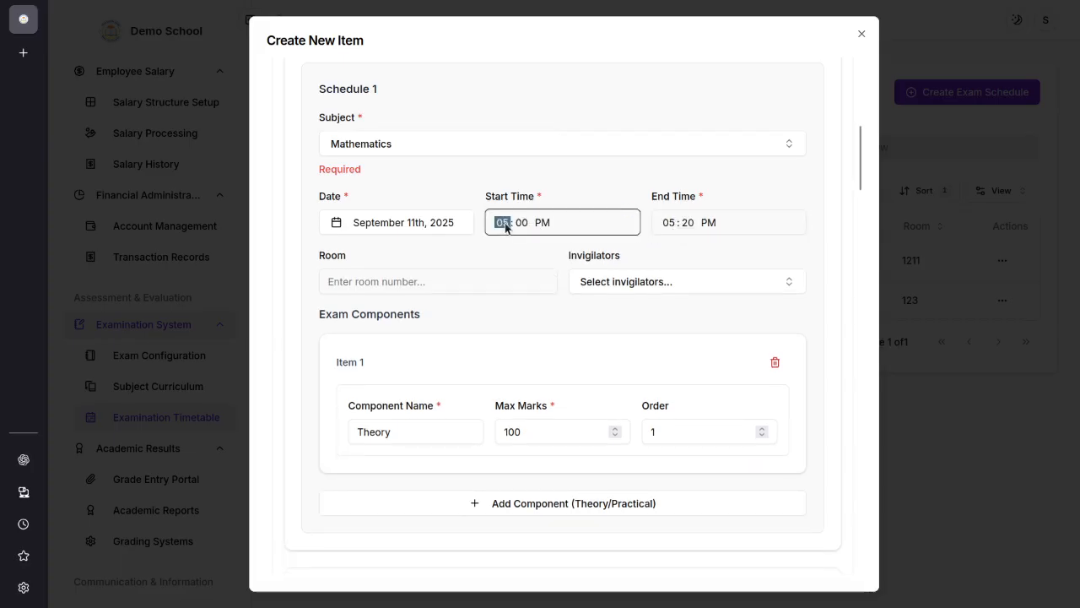
pyautogui.write('1')
pyautogui.click(658, 226)
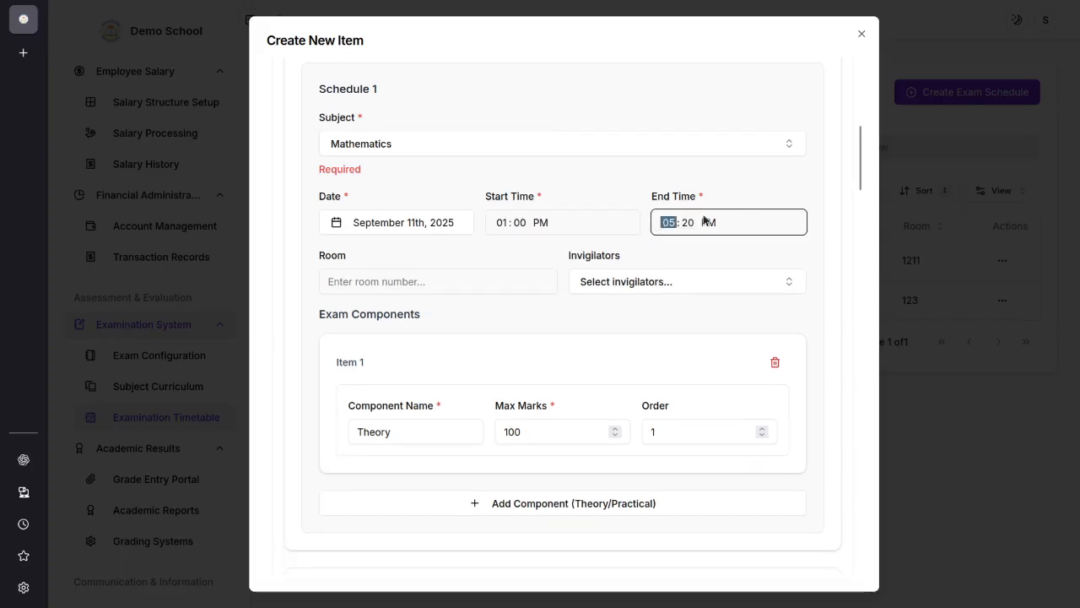
pyautogui.click(695, 226)
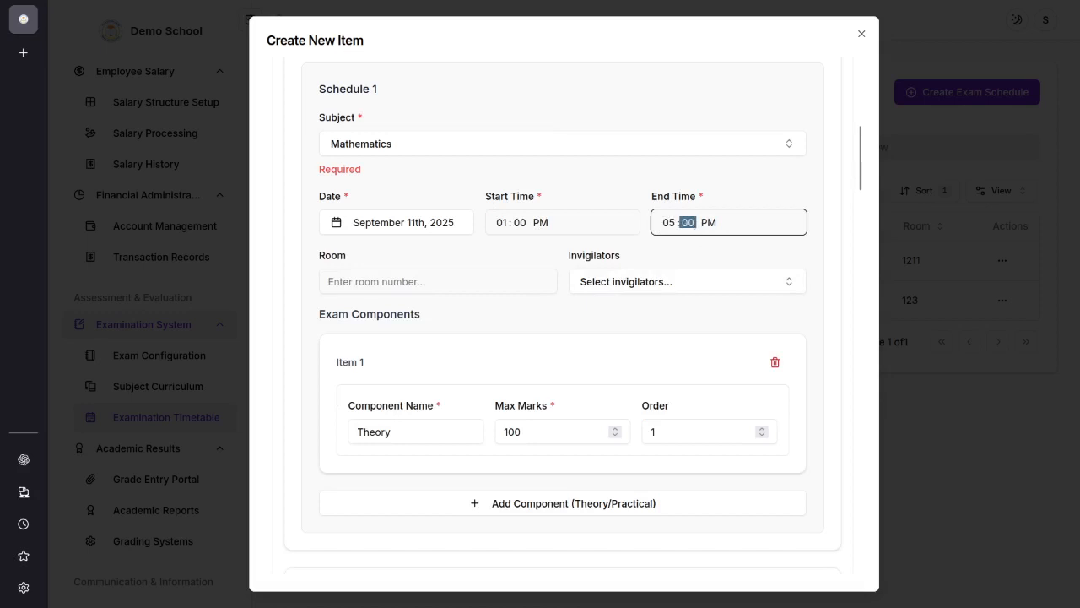
# Step: Assign the first three listed teachers as invigilators of the Mathematics exam and enter 101 as its room
pyautogui.click(444, 275)
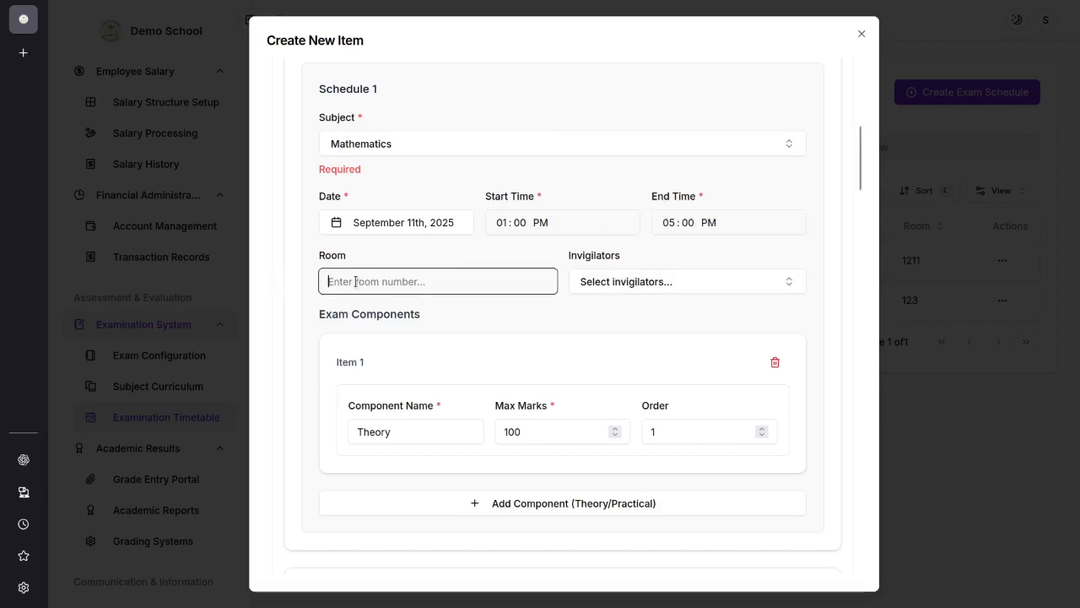
pyautogui.click(646, 283)
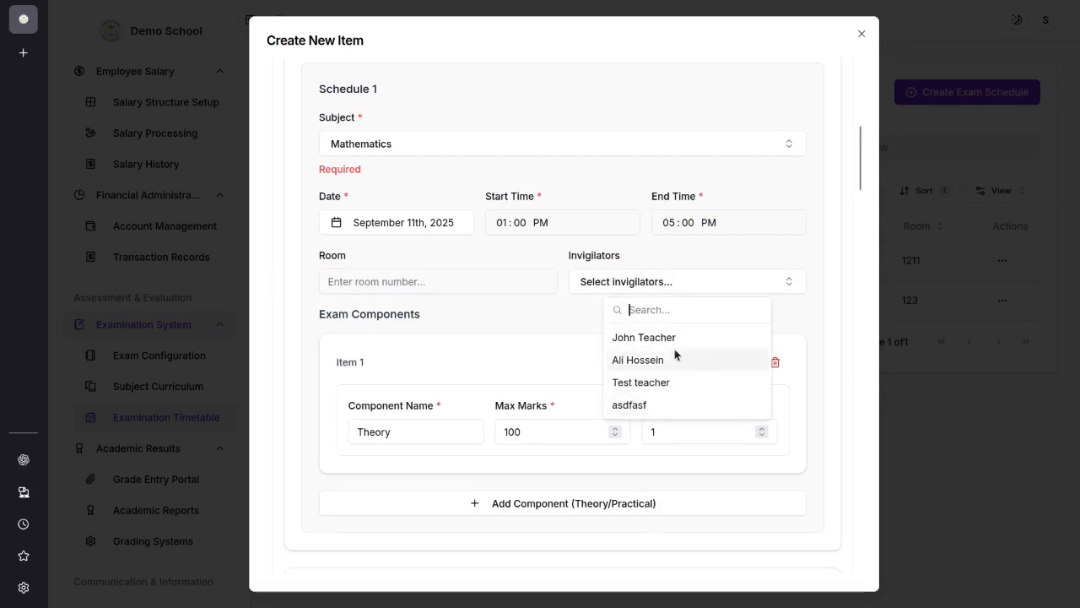
pyautogui.click(664, 389)
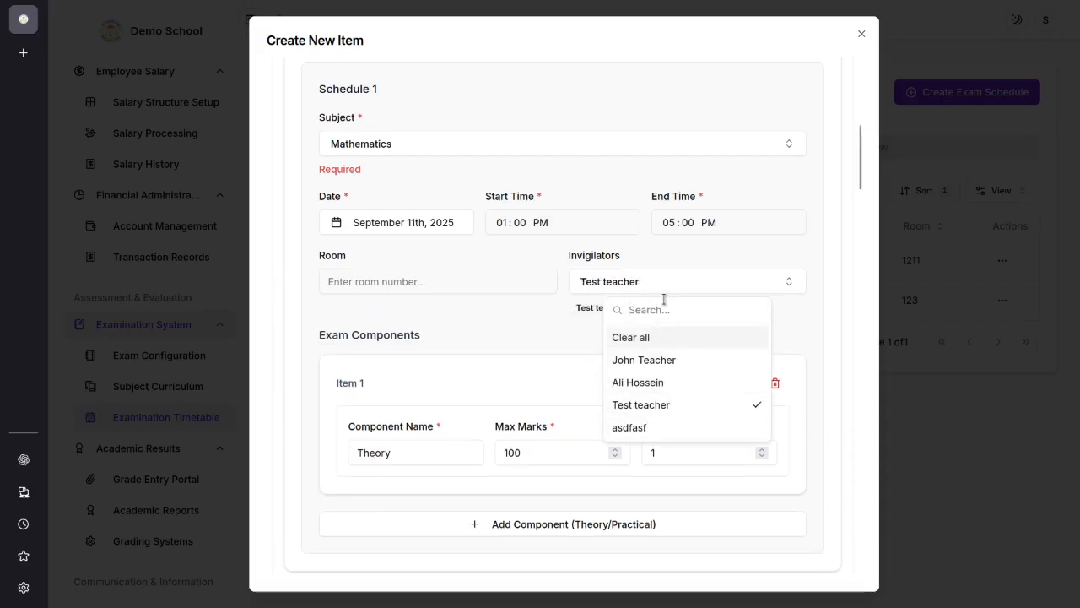
pyautogui.click(666, 358)
pyautogui.click(668, 384)
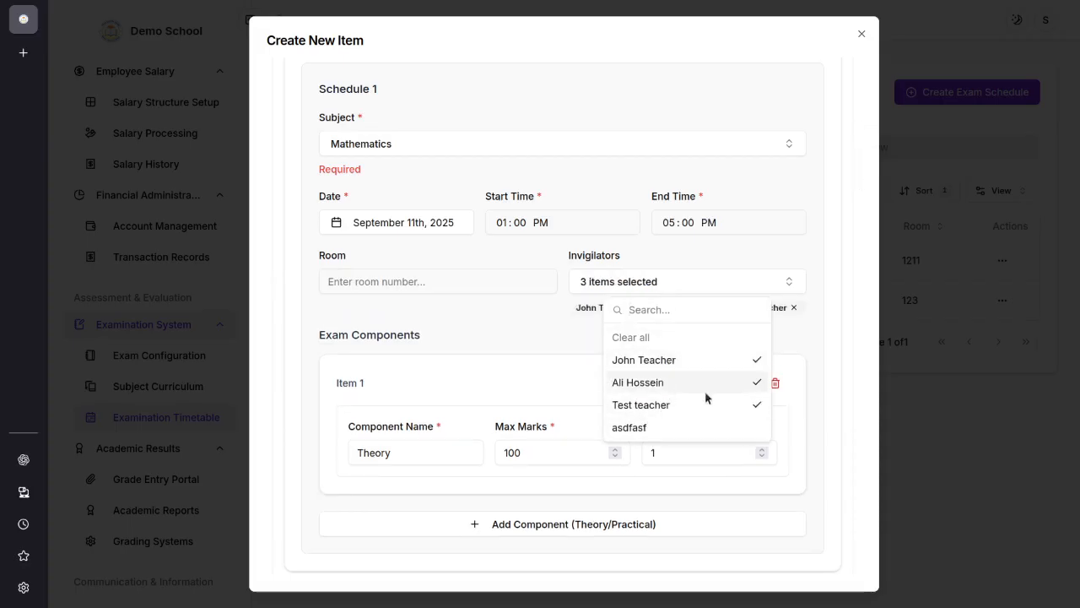
pyautogui.click(795, 333)
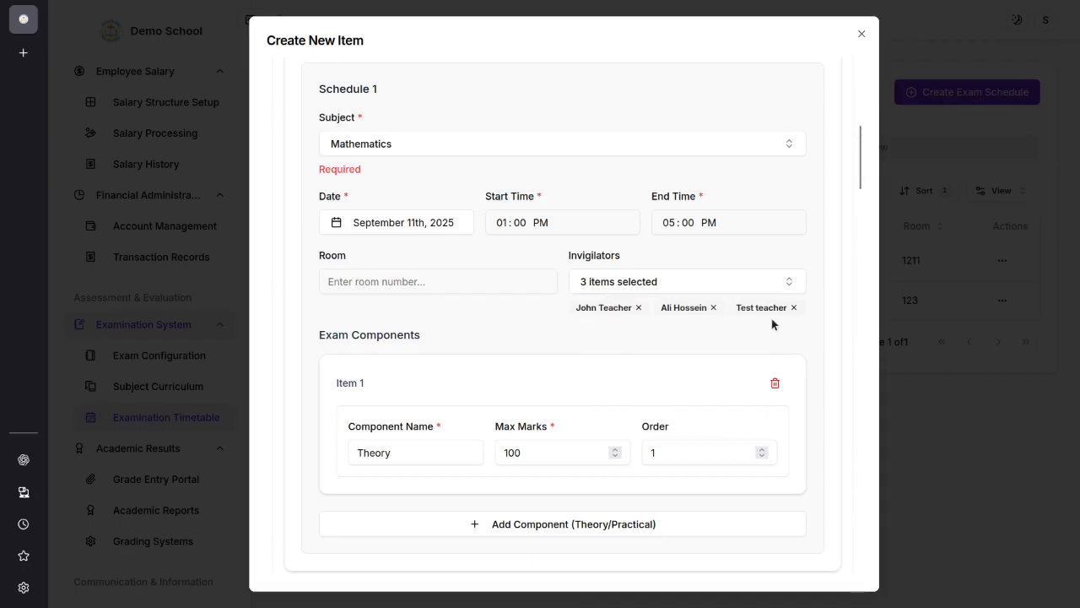
pyautogui.click(395, 280)
pyautogui.write('101')
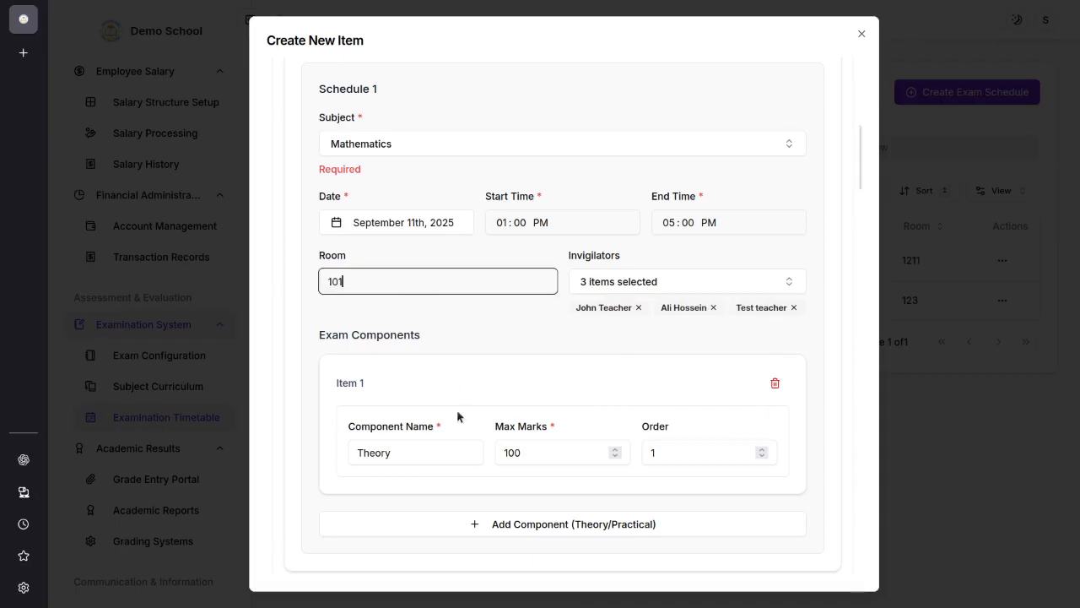
# Step: Set the maximum marks of the Mathematics exam's Theory component to 50
pyautogui.scroll(-2, 478, 338)
pyautogui.scroll(2, 521, 338)
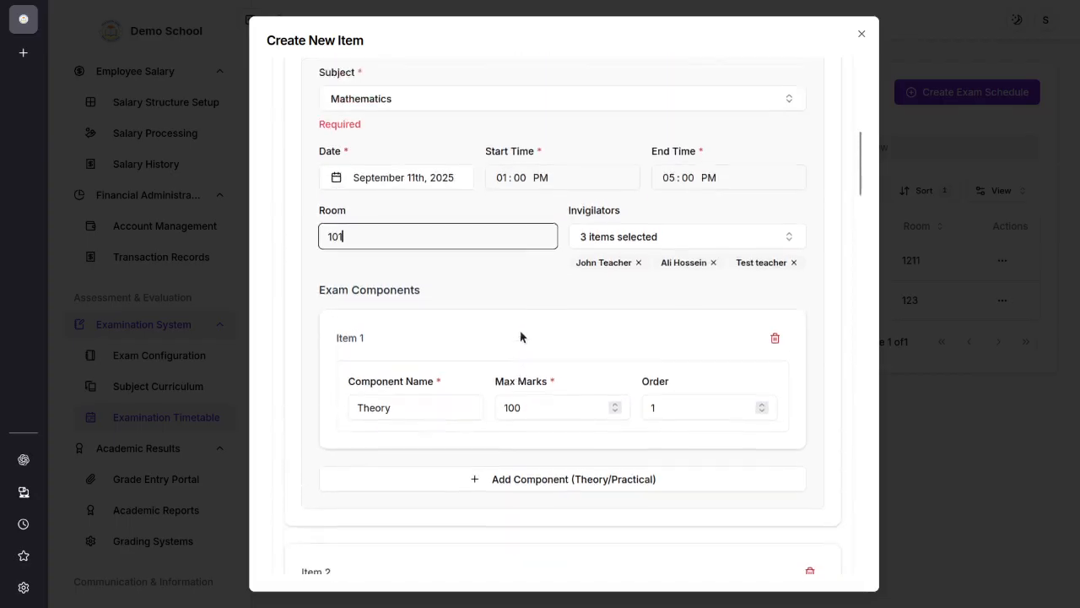
pyautogui.scroll(-1, 406, 402)
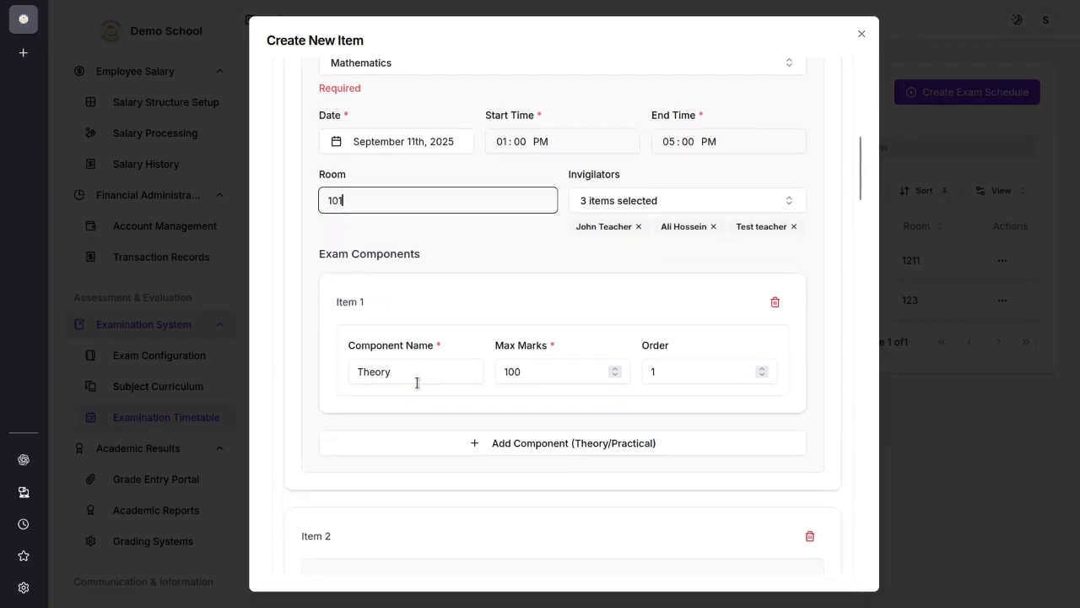
pyautogui.moveTo(393, 376); pyautogui.dragTo(347, 369)
pyautogui.moveTo(521, 368); pyautogui.dragTo(490, 372)
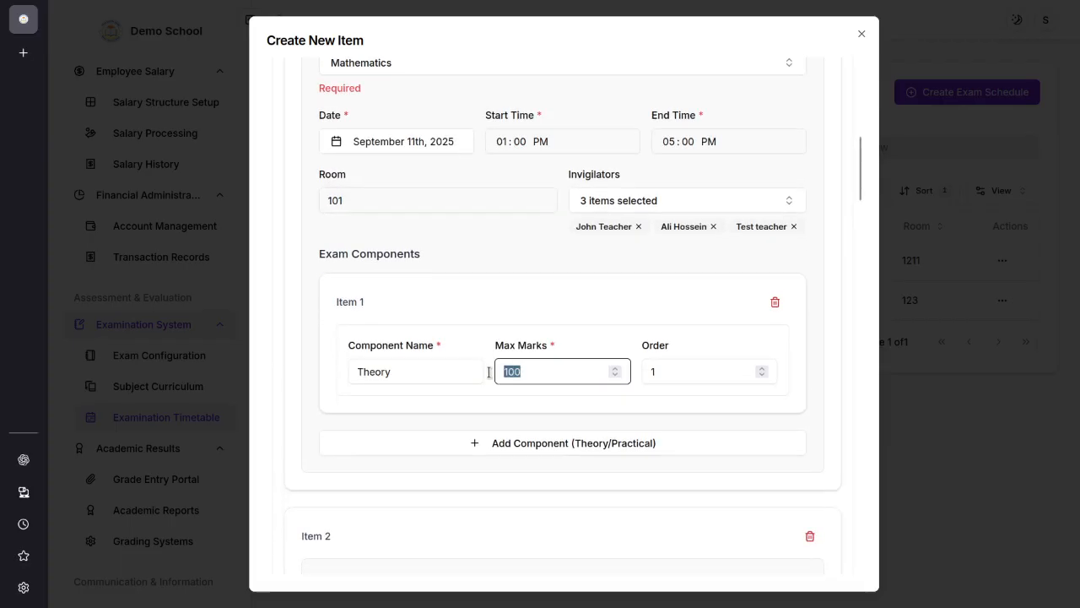
pyautogui.write('50')
# Step: Add a second component named MCQ to the Mathematics exam with maximum marks of 30
pyautogui.click(611, 448)
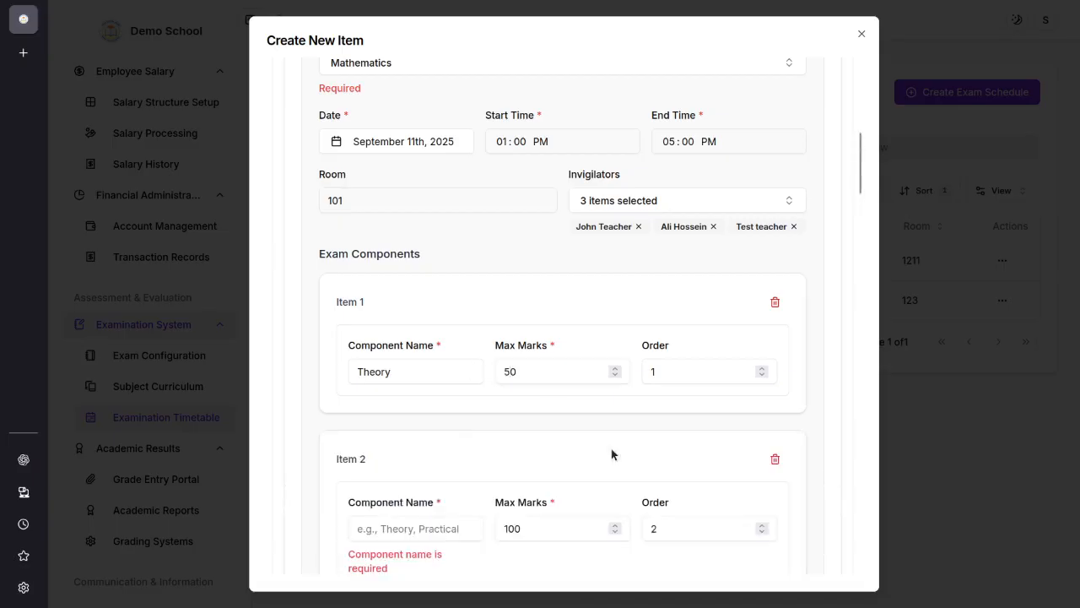
pyautogui.scroll(-3, 548, 441)
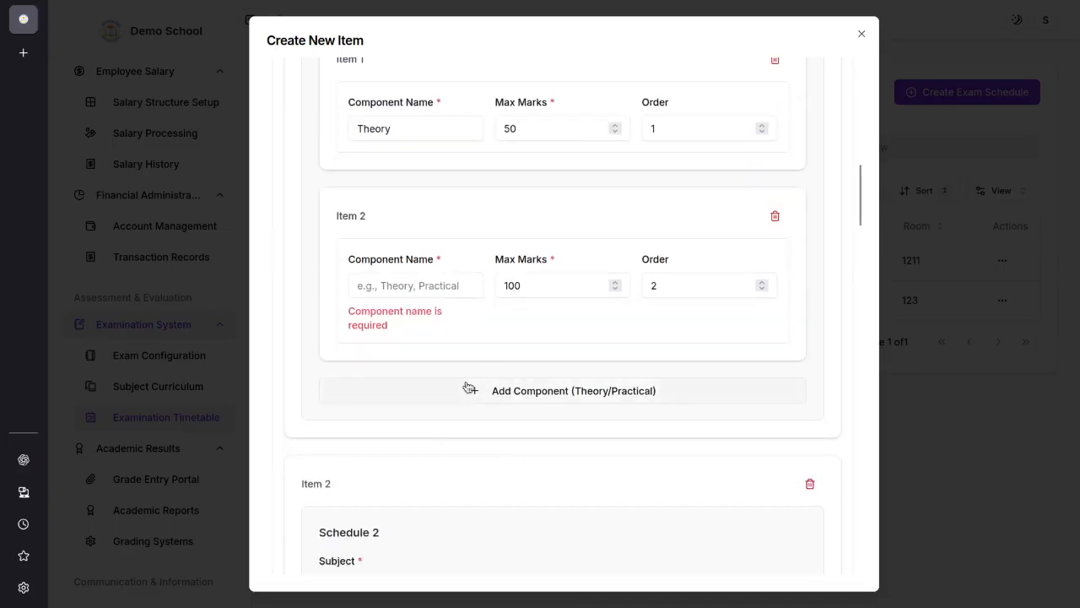
pyautogui.click(426, 288)
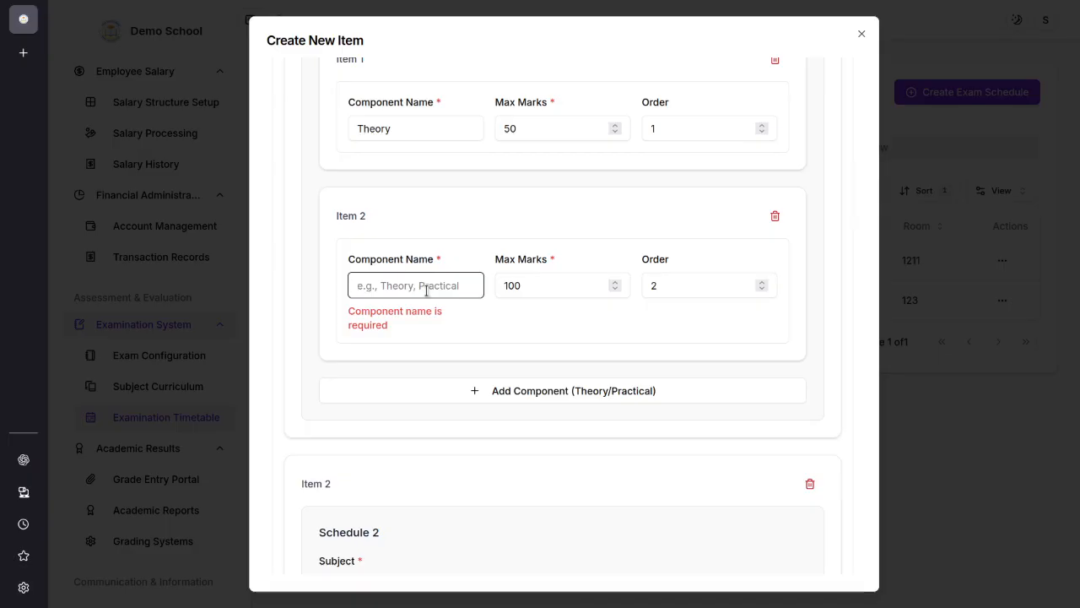
pyautogui.write('MCR')
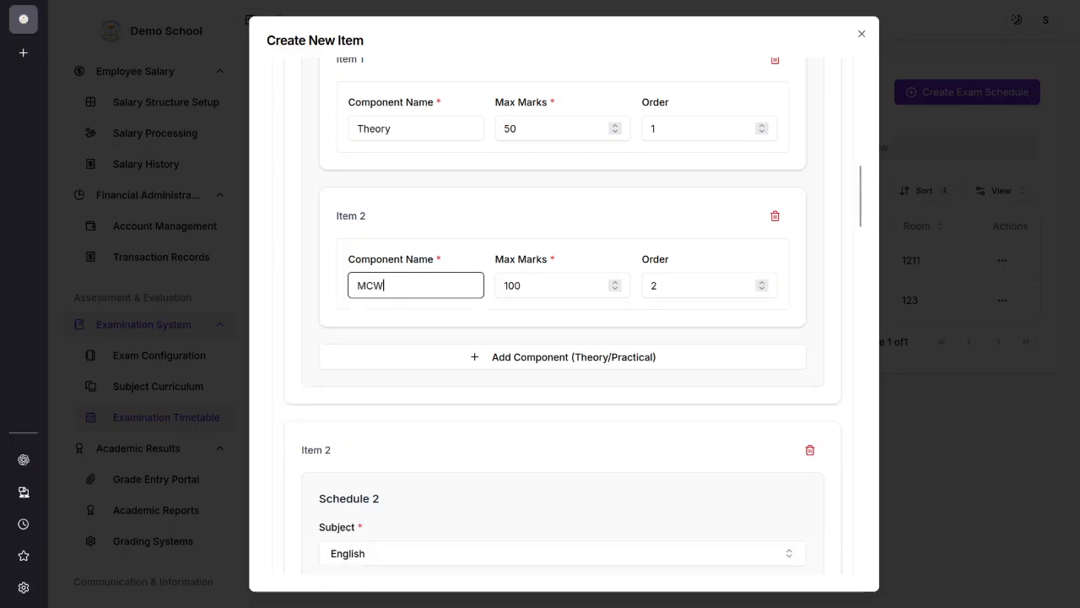
pyautogui.press('BackSpace')
pyautogui.write('Q')
pyautogui.click(531, 285)
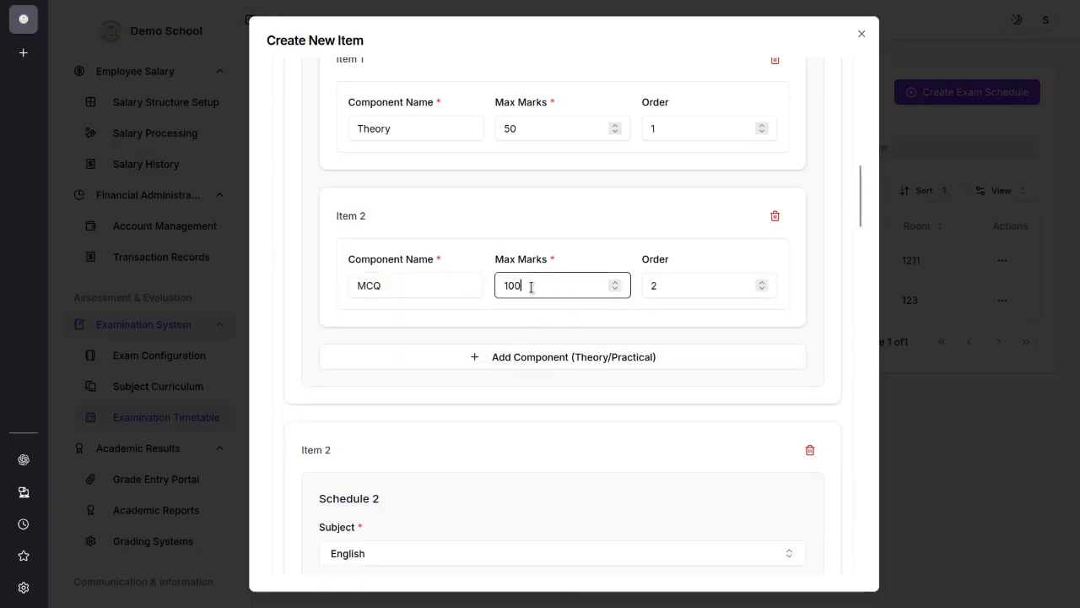
pyautogui.moveTo(531, 285); pyautogui.dragTo(494, 285)
pyautogui.write('30')
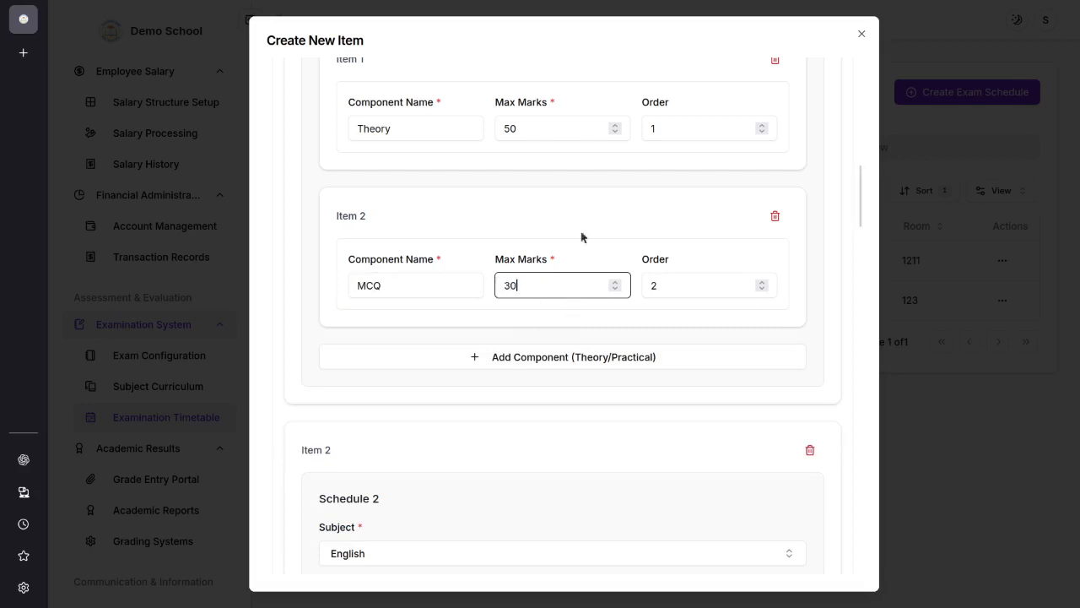
pyautogui.click(677, 286)
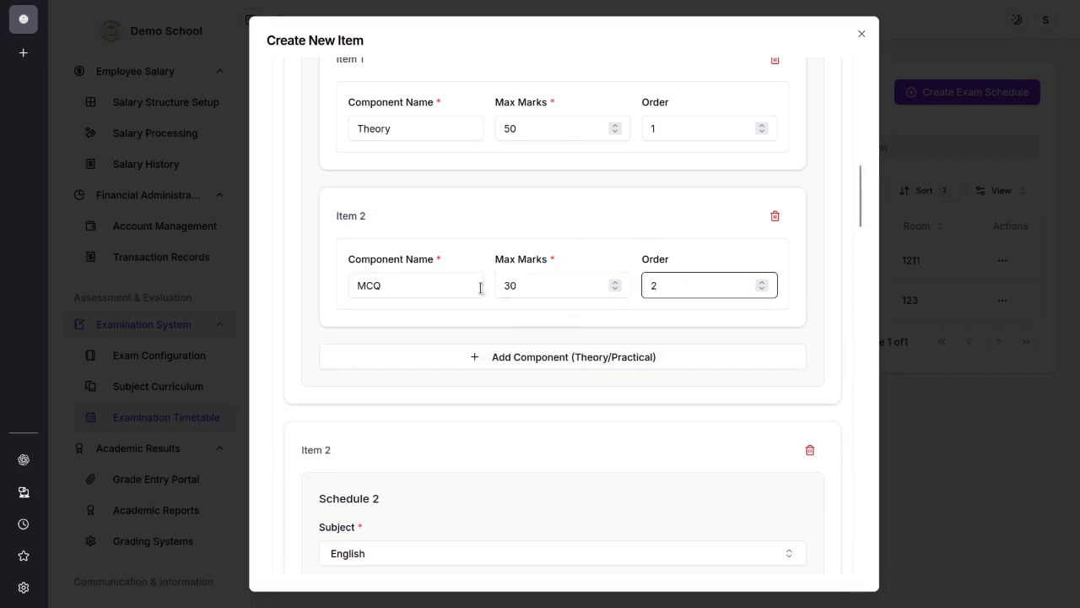
# Step: Add a third component named Practical to the Mathematics exam with maximum marks of 20
pyautogui.click(540, 359)
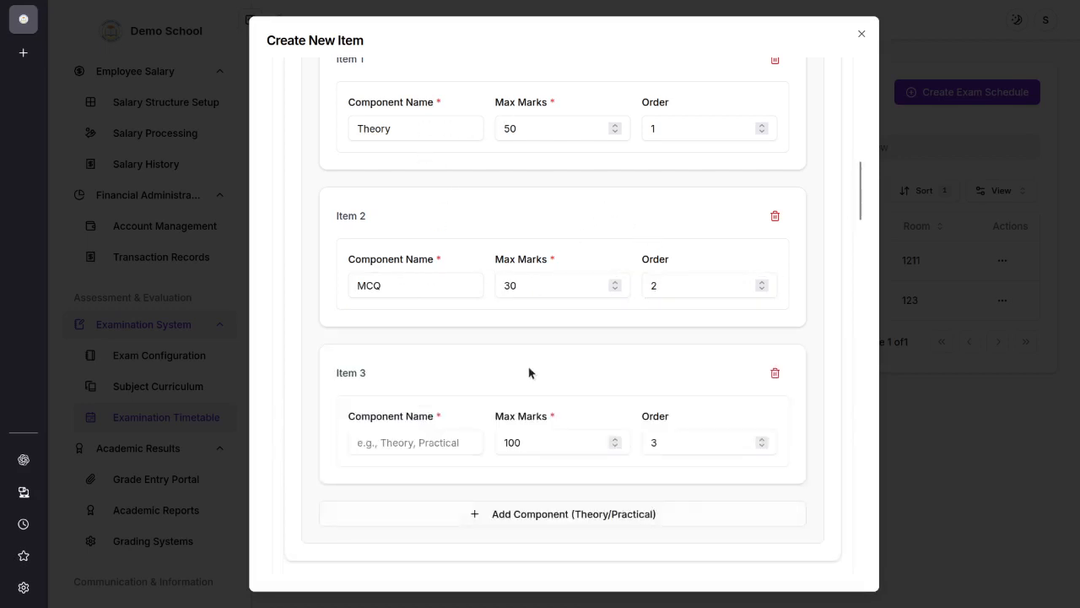
pyautogui.click(378, 433)
pyautogui.write('Practical')
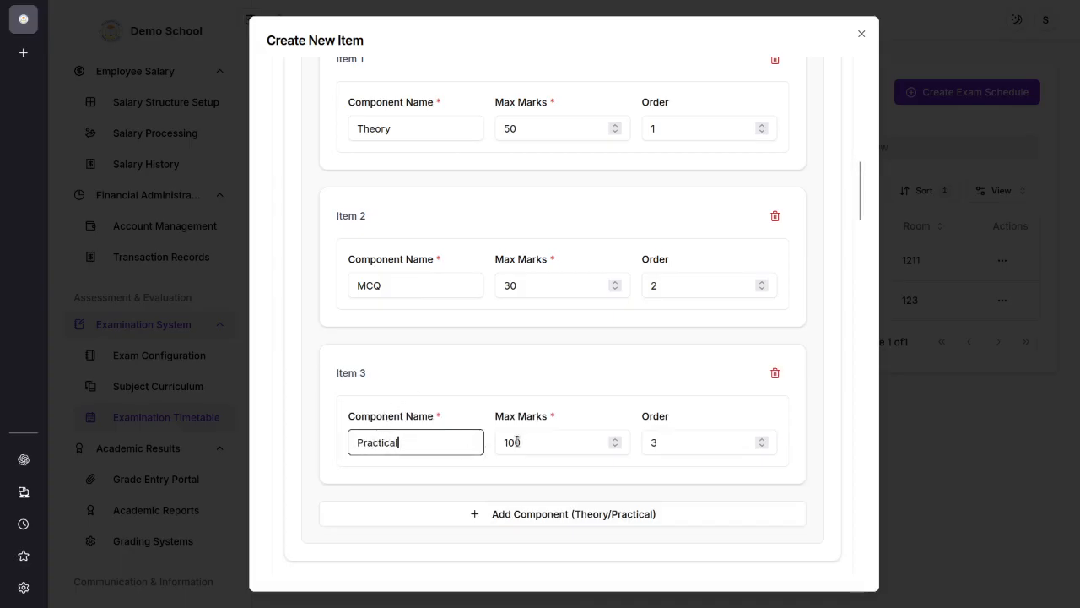
pyautogui.moveTo(515, 442); pyautogui.dragTo(500, 442)
pyautogui.write('20')
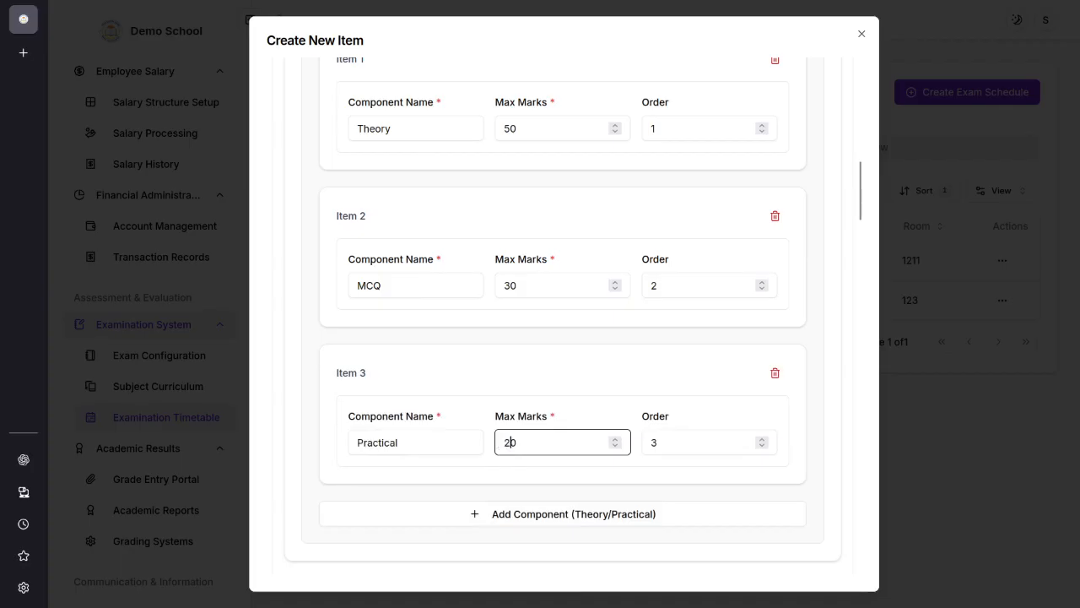
# Step: Try to create all the subject schedules, then close the exam schedule form
pyautogui.scroll(-4, 611, 519)
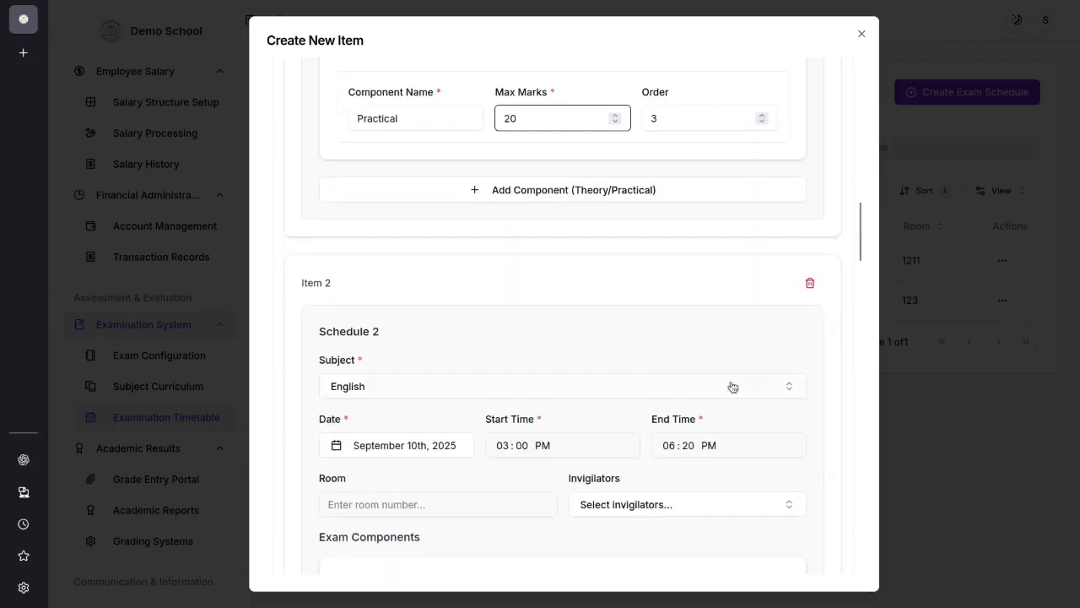
pyautogui.scroll(-6, 380, 374)
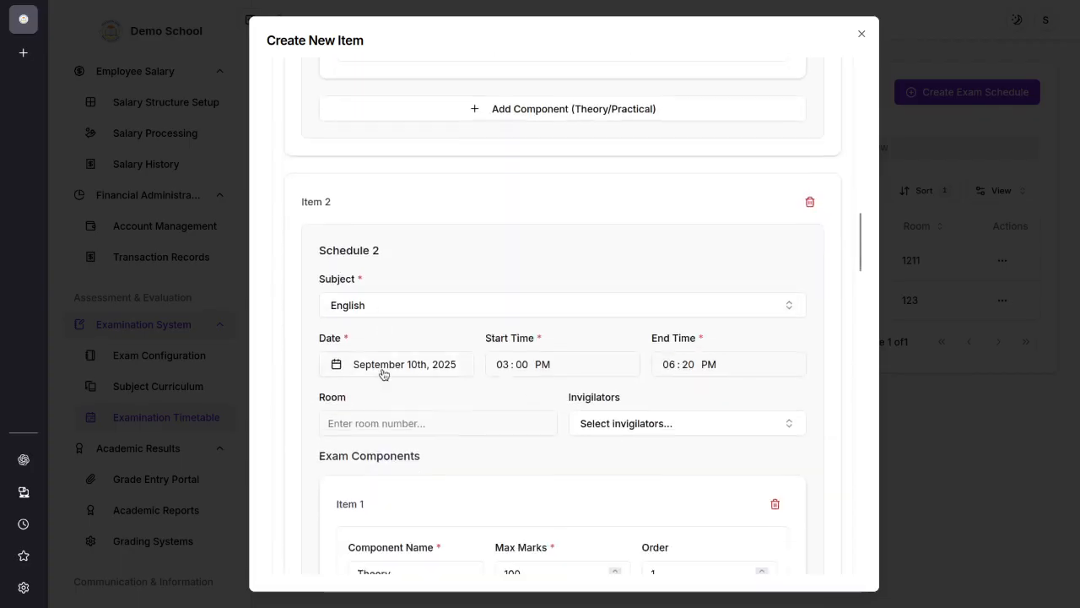
pyautogui.scroll(-19, 541, 234)
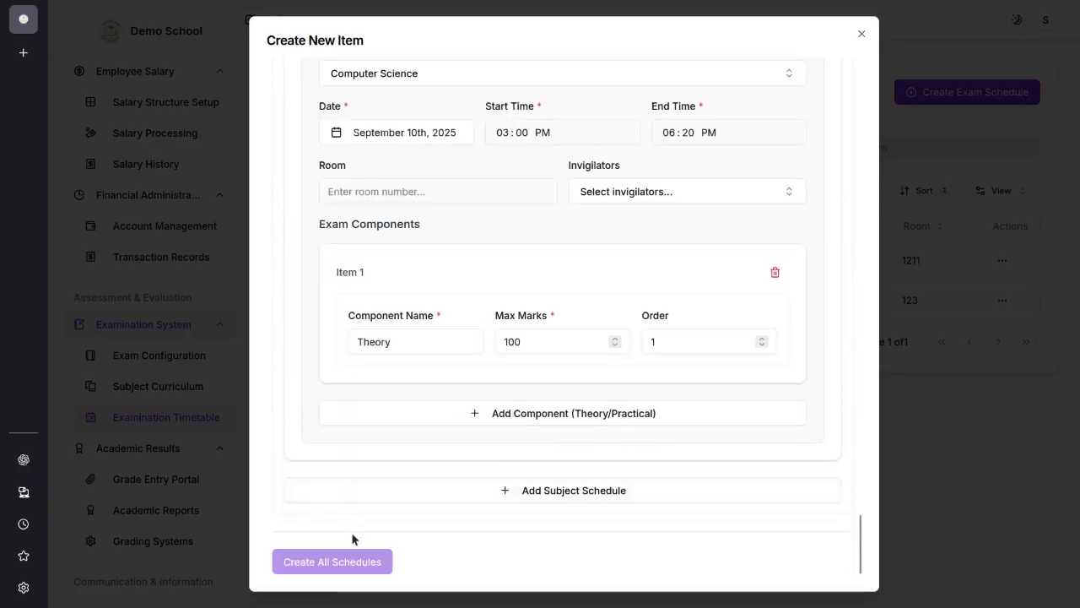
pyautogui.click(367, 564)
pyautogui.scroll(20, 802, 371)
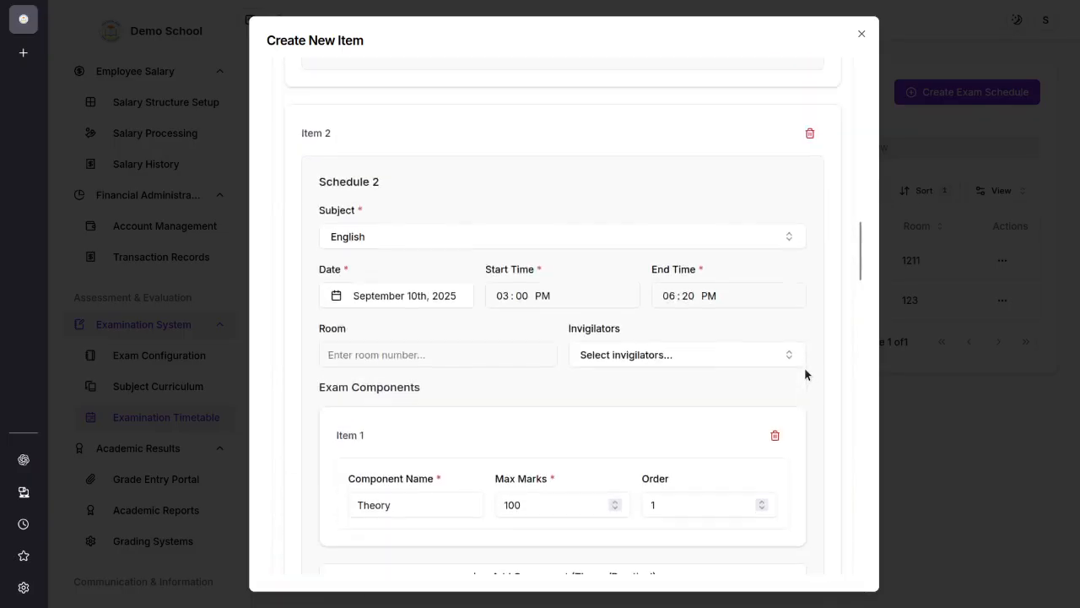
pyautogui.click(862, 35)
pyautogui.scroll(-2, 155, 510)
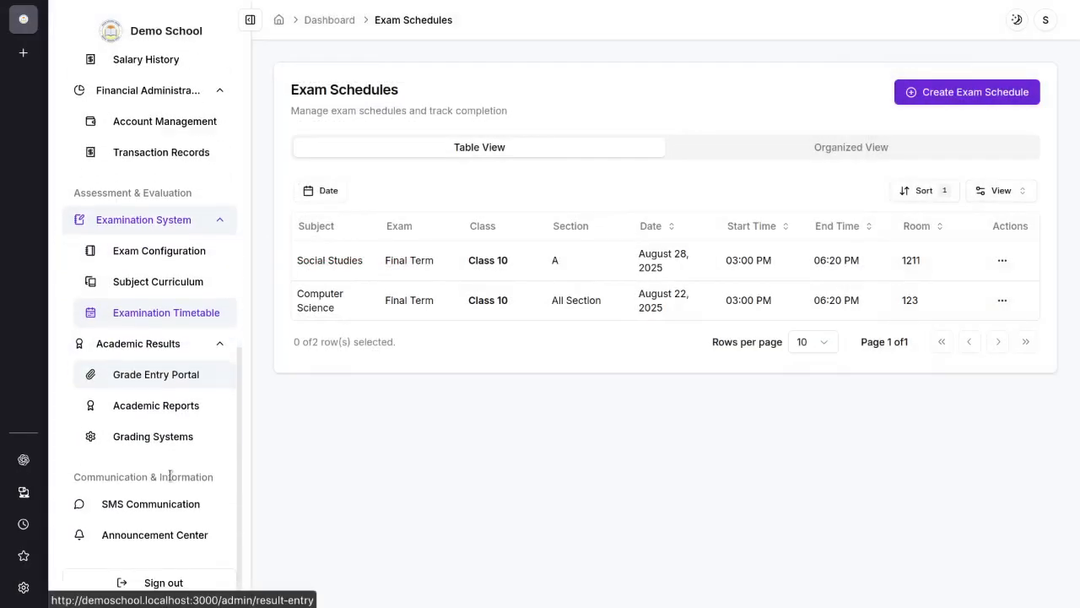
# Step: Open the Grade Entry Portal and expand Class 10 under the Final Term exam to view its subject results
pyautogui.click(164, 375)
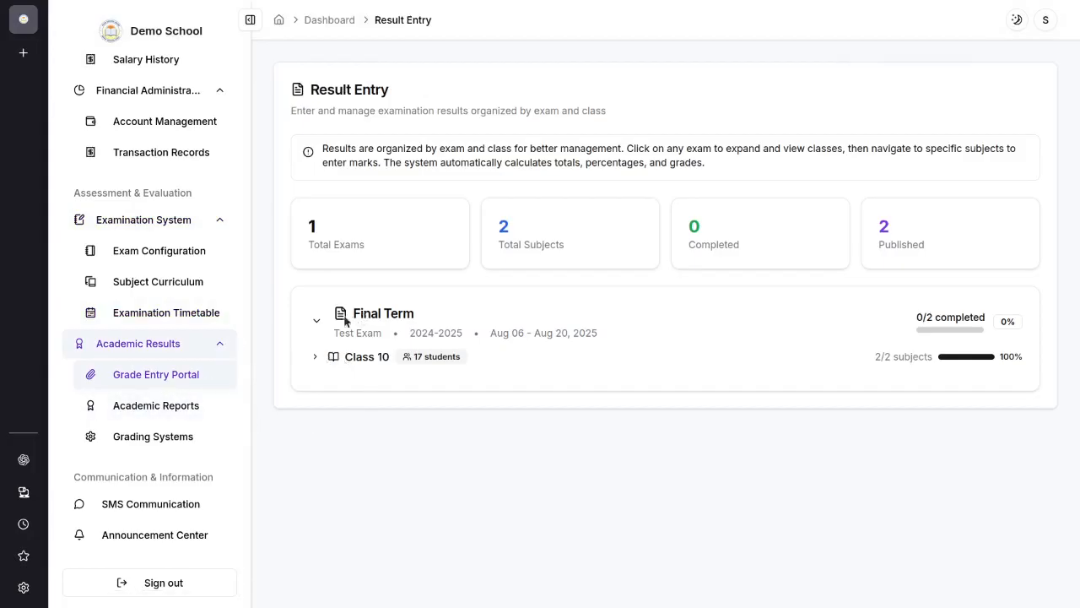
pyautogui.click(316, 357)
pyautogui.scroll(-1, 859, 397)
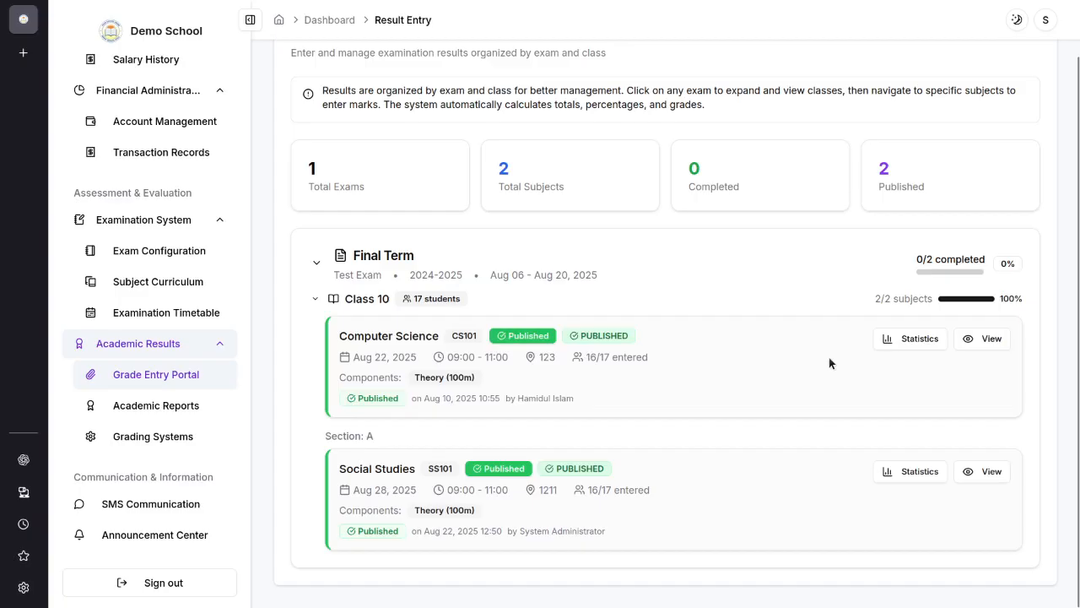
# Step: Open the Academic Reports, check the class filter, and view the marksheet of the first listed student
pyautogui.click(137, 410)
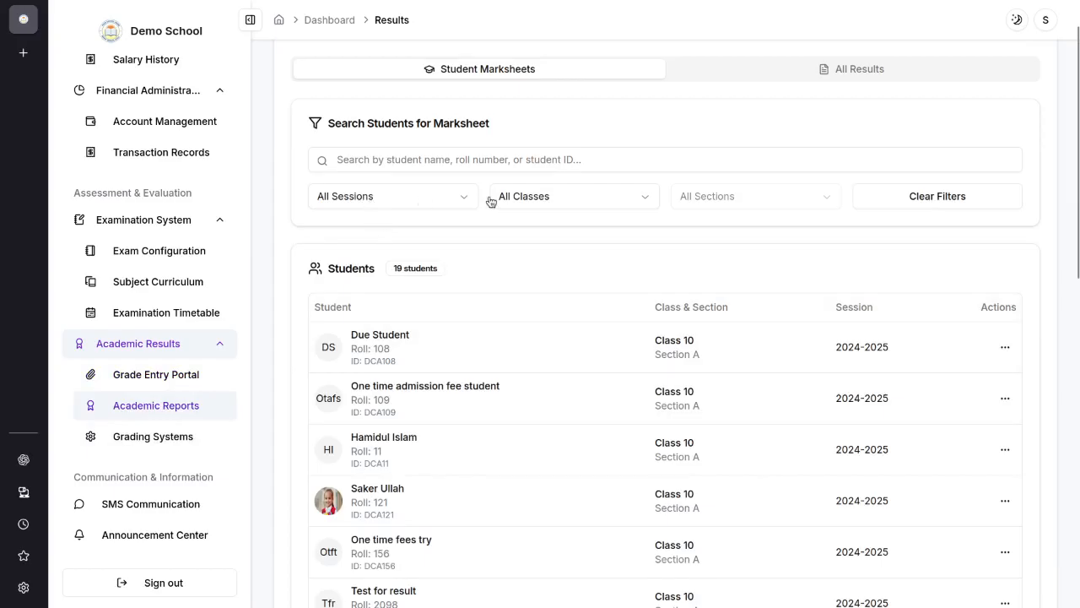
pyautogui.click(525, 196)
pyautogui.click(832, 256)
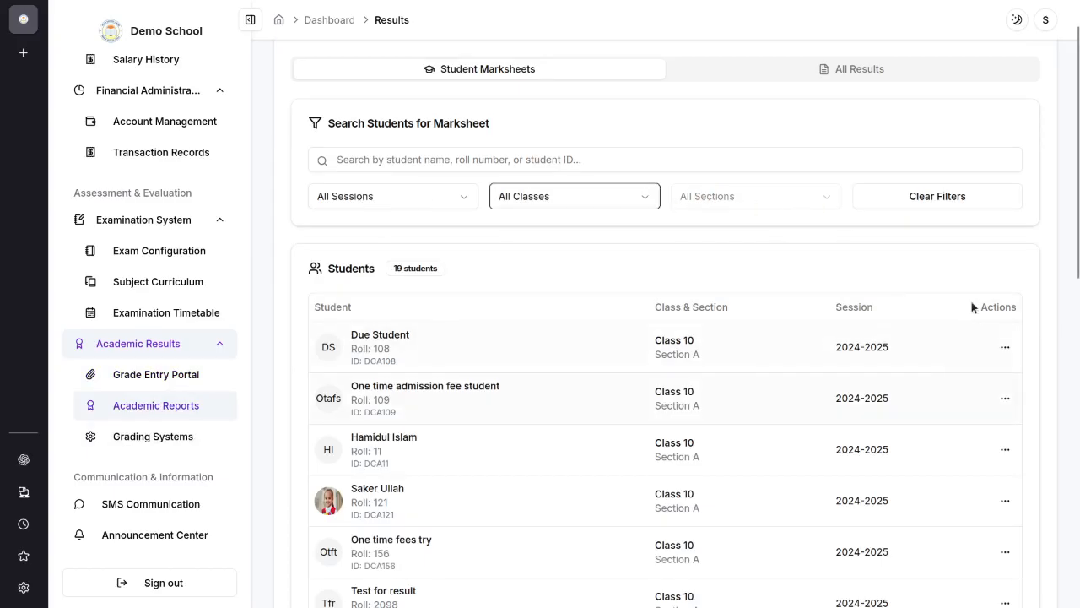
pyautogui.click(1001, 346)
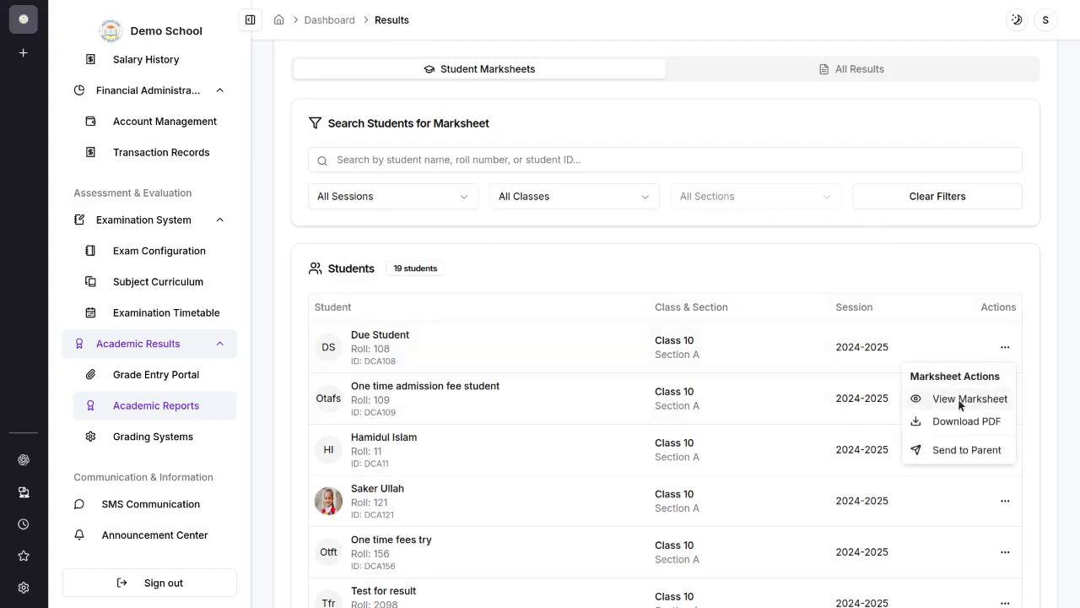
pyautogui.click(968, 399)
pyautogui.scroll(-3, 531, 329)
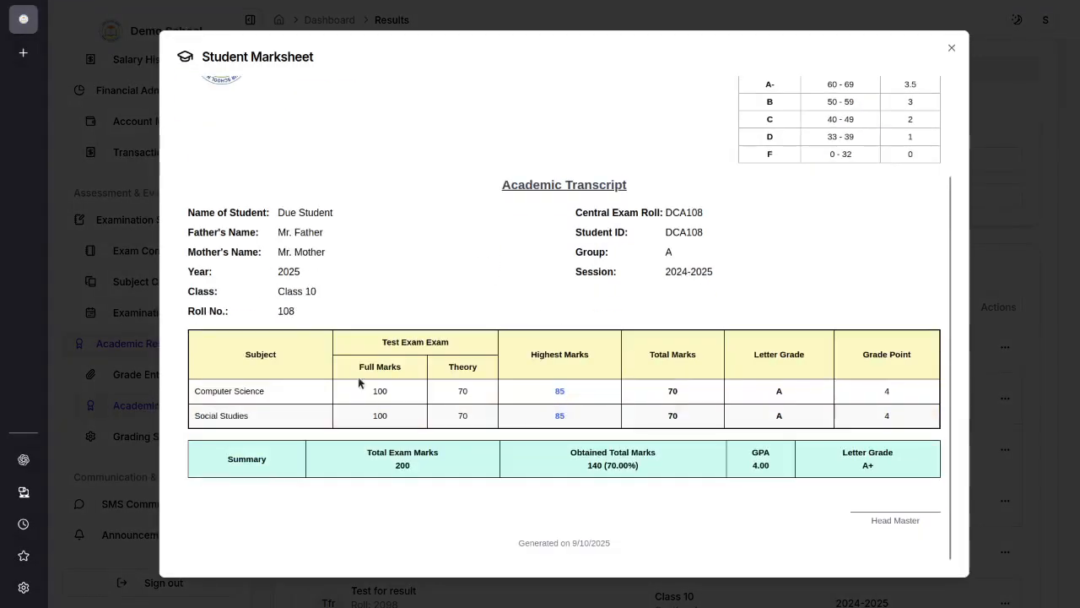
# Step: Examine the subject marks, total marks, letter grades and grade points on the student's academic transcript
pyautogui.moveTo(251, 387); pyautogui.dragTo(913, 426)
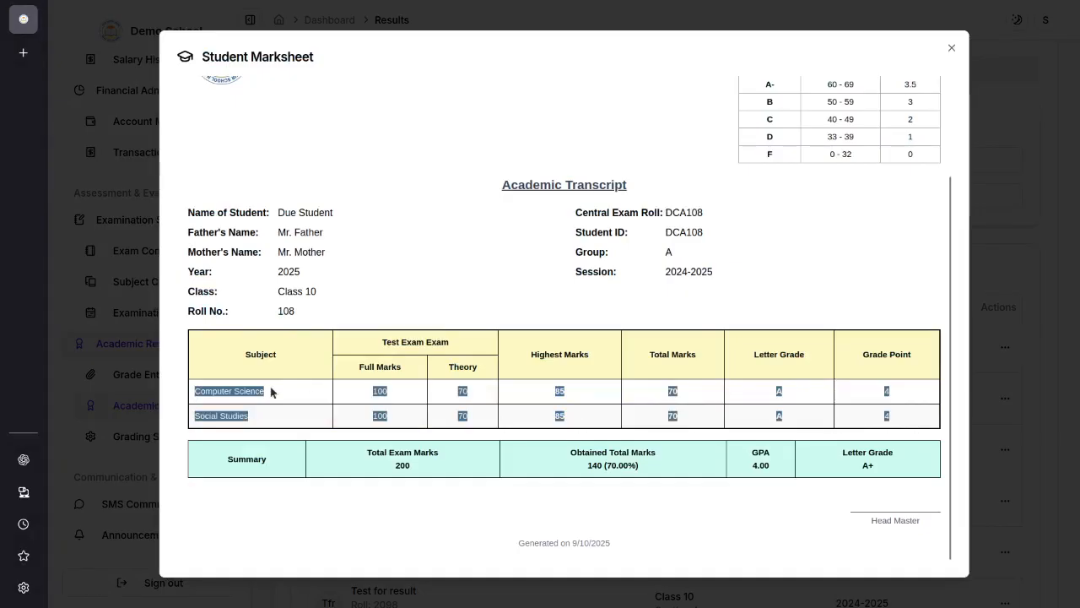
pyautogui.click(639, 419)
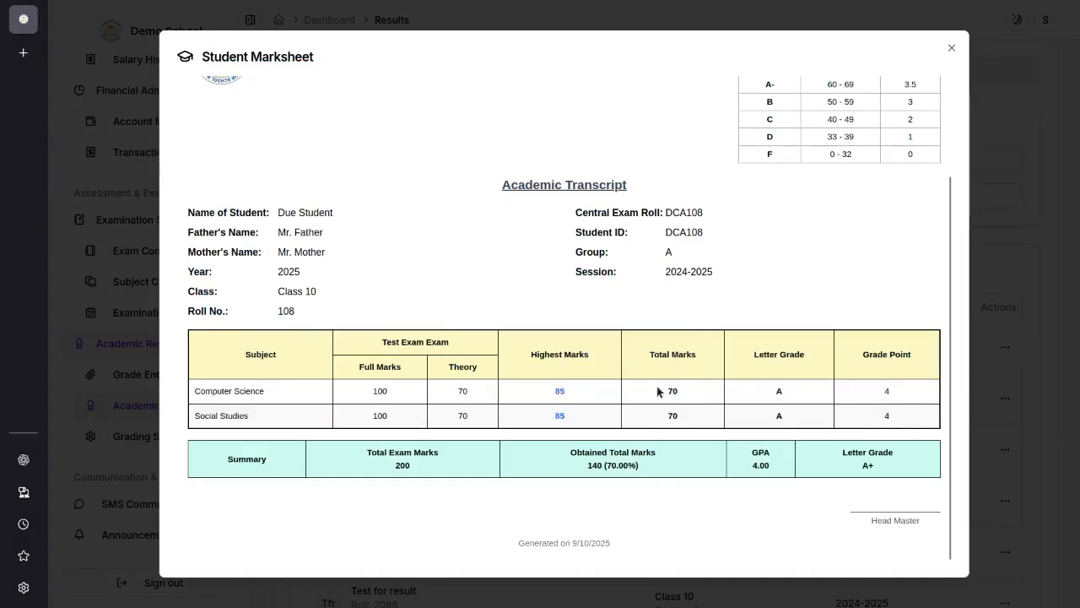
pyautogui.moveTo(659, 390); pyautogui.dragTo(871, 406)
pyautogui.click(767, 382)
pyautogui.scroll(3, 894, 396)
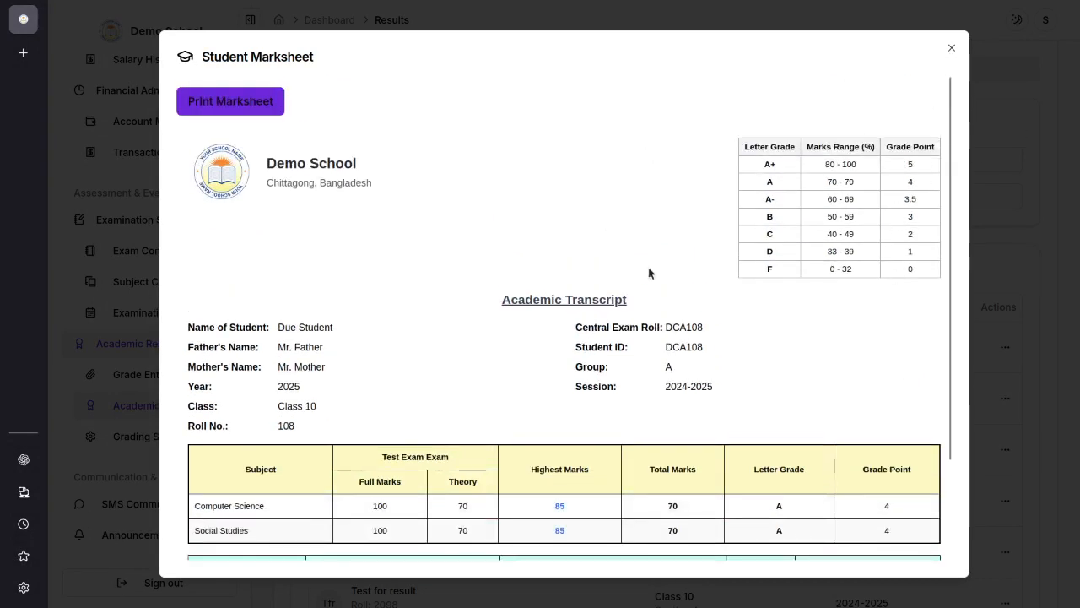
# Step: Close the student marksheet and open the Grading Systems page
pyautogui.click(949, 51)
pyautogui.scroll(-3, 446, 402)
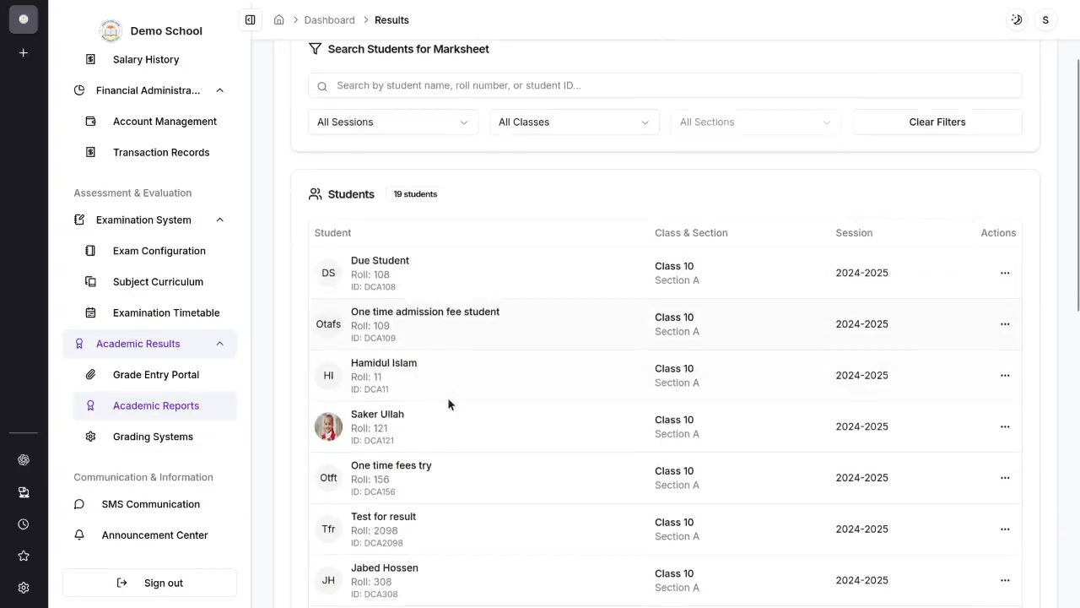
pyautogui.click(143, 445)
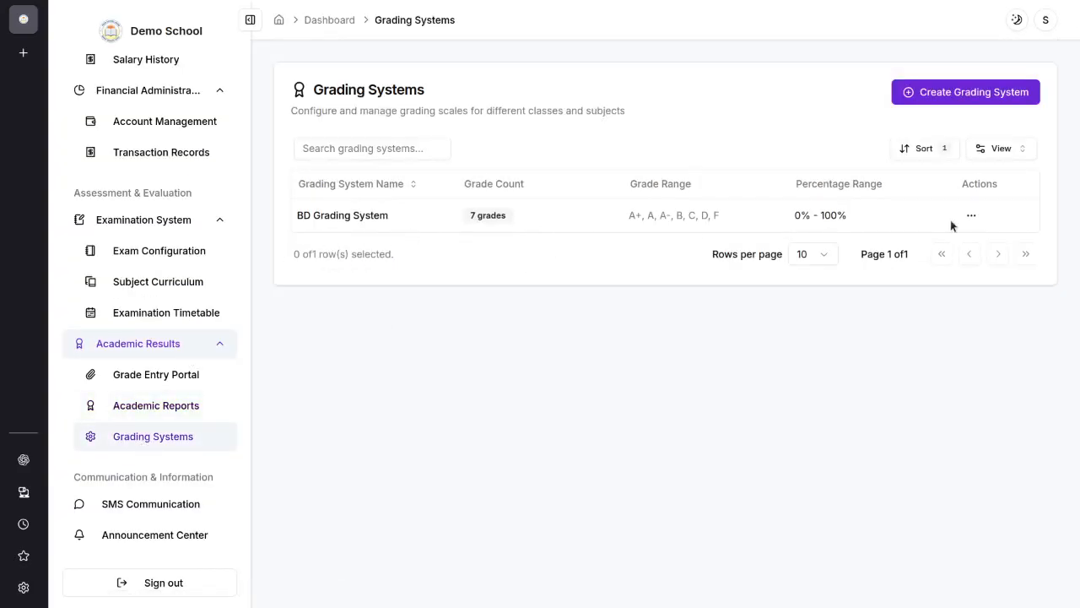
# Step: Open SMS Communication and enter a partial recipient phone number in the single SMS form, leaving the message empty
pyautogui.click(152, 505)
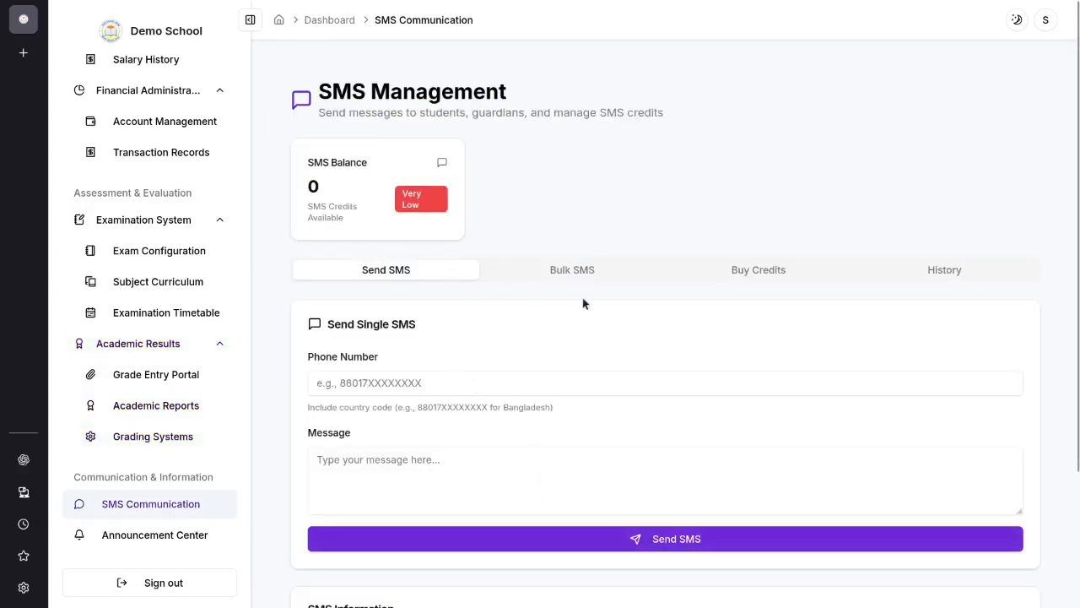
pyautogui.click(460, 382)
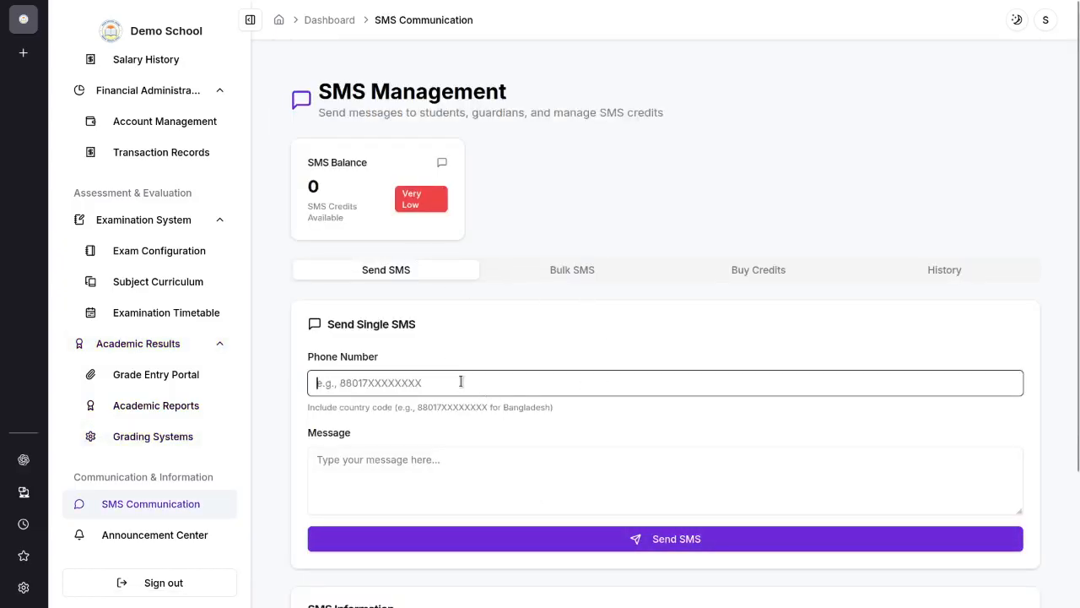
pyautogui.write('0')
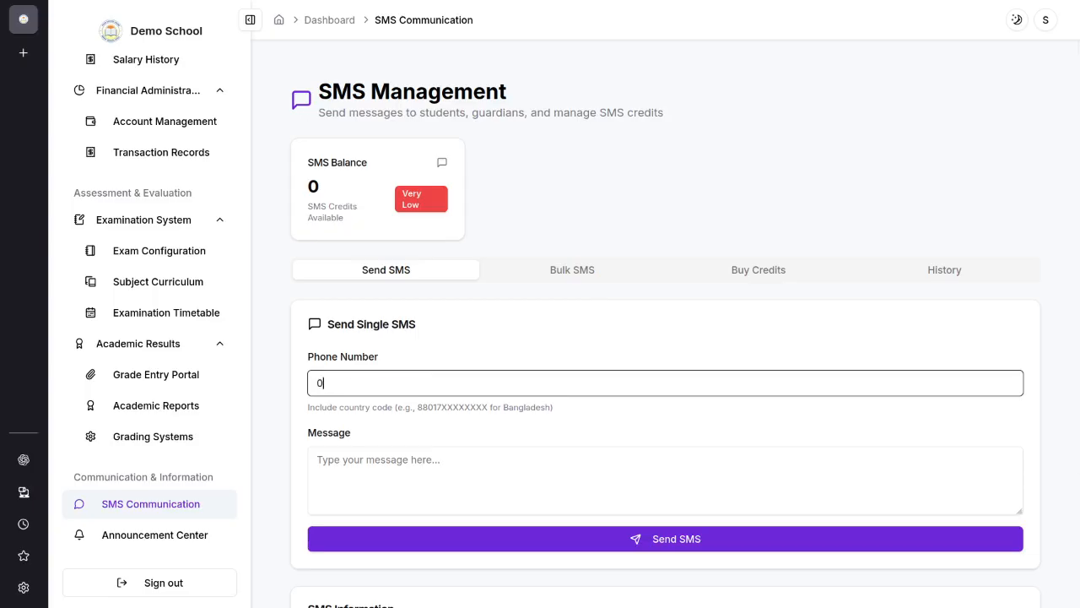
pyautogui.write('1111')
pyautogui.click(460, 504)
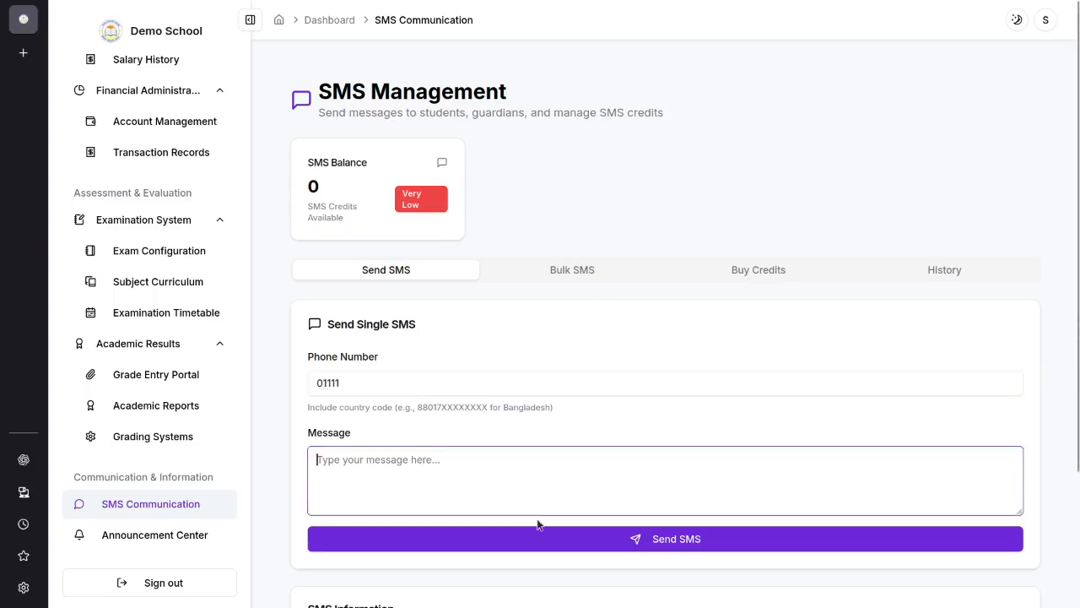
# Step: Open the Bulk SMS form and examine its recipient type and class filter options
pyautogui.click(582, 272)
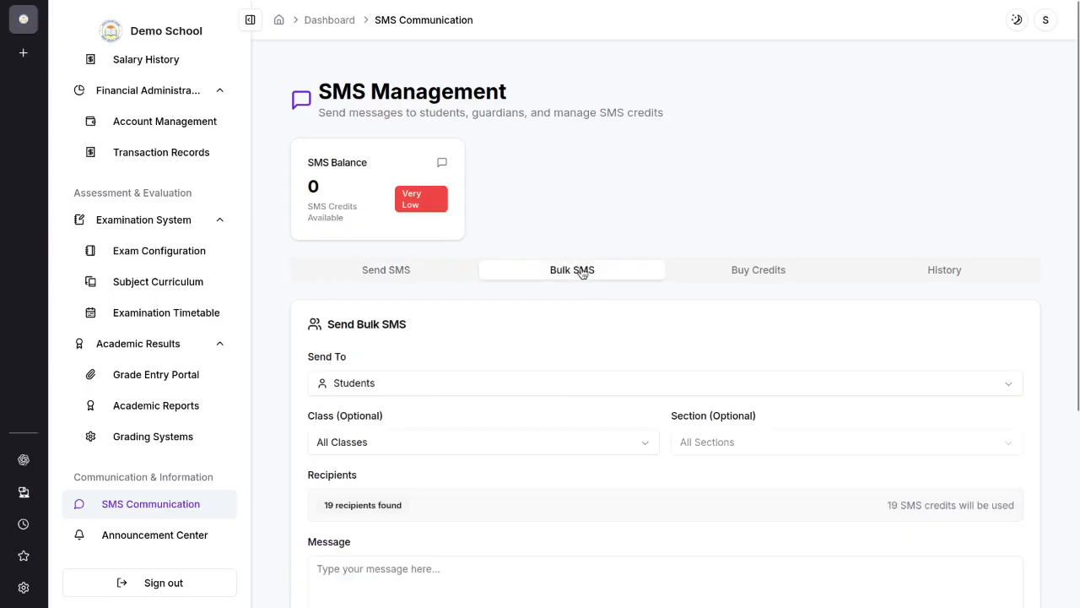
pyautogui.scroll(-2, 500, 369)
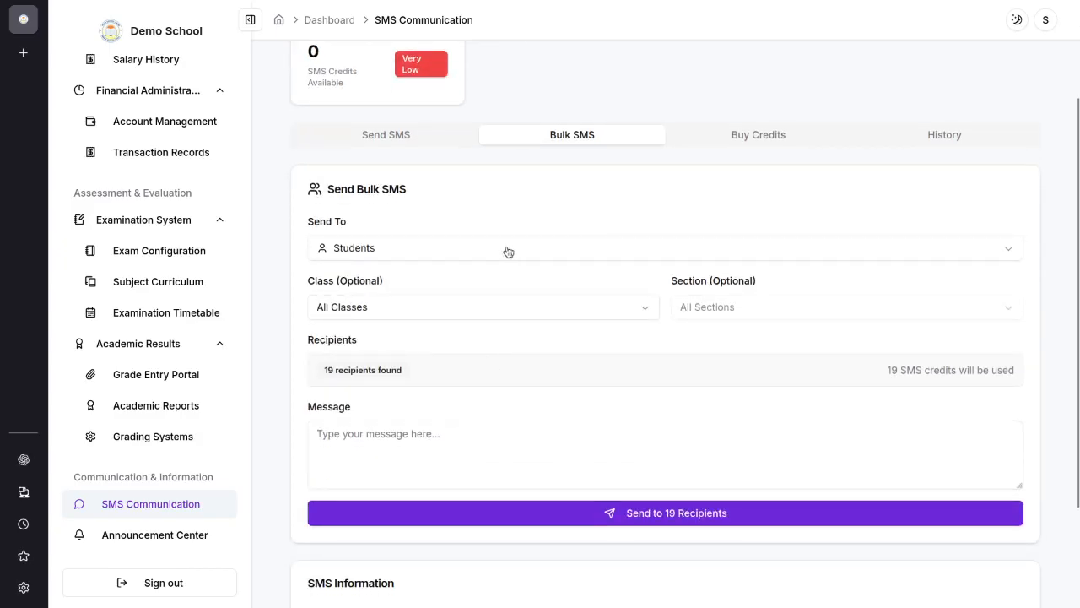
pyautogui.click(361, 252)
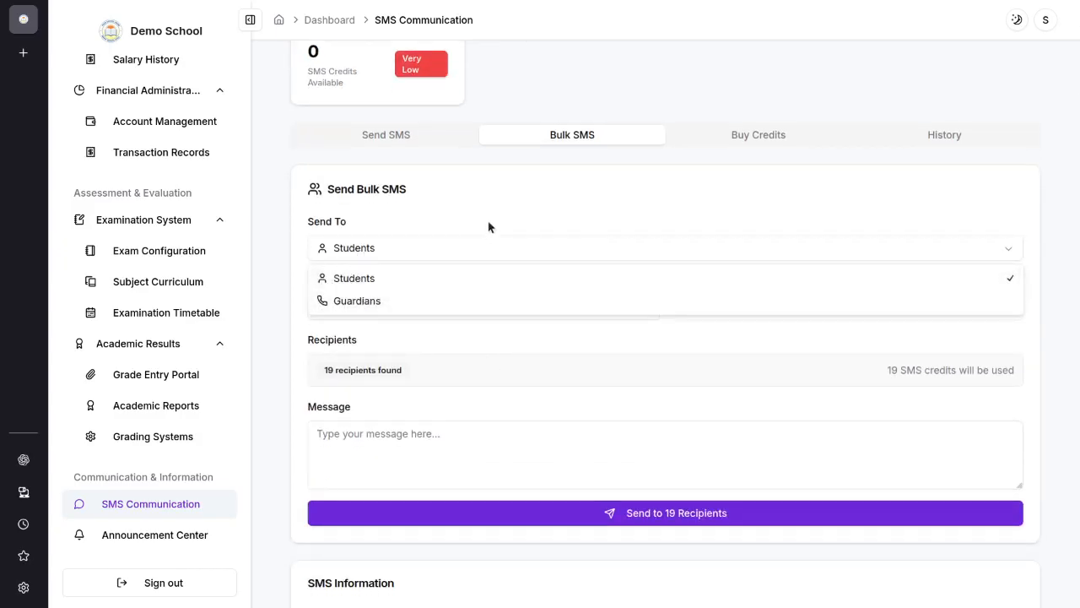
pyautogui.click(490, 225)
pyautogui.click(411, 311)
pyautogui.click(622, 264)
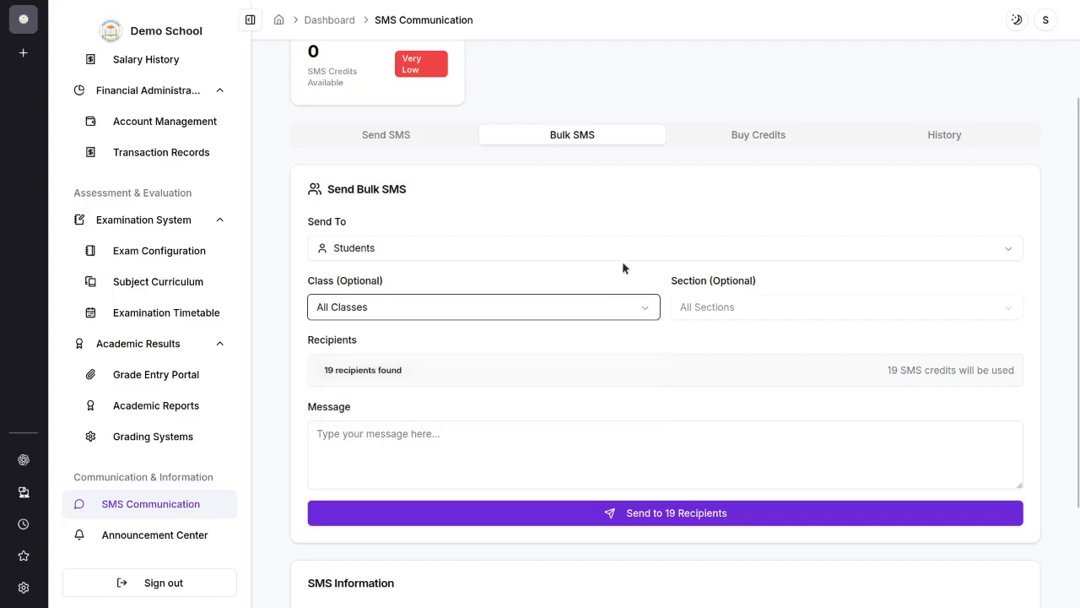
pyautogui.click(538, 312)
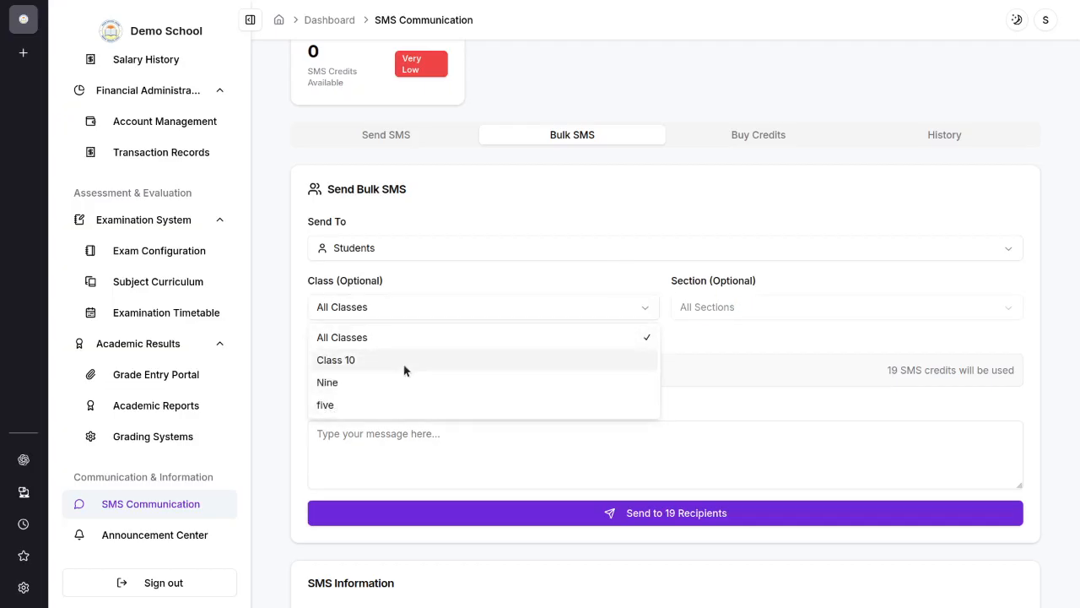
pyautogui.click(534, 304)
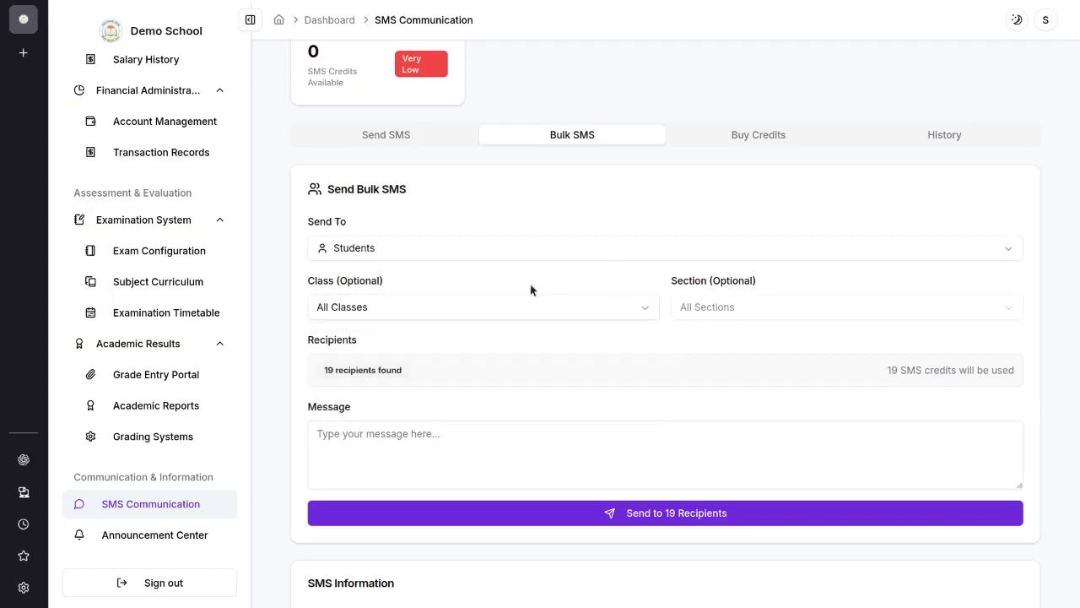
pyautogui.click(464, 444)
# Step: Set the bulk SMS recipients to Guardians and enter the message "dasffasffdsaf"
pyautogui.click(411, 253)
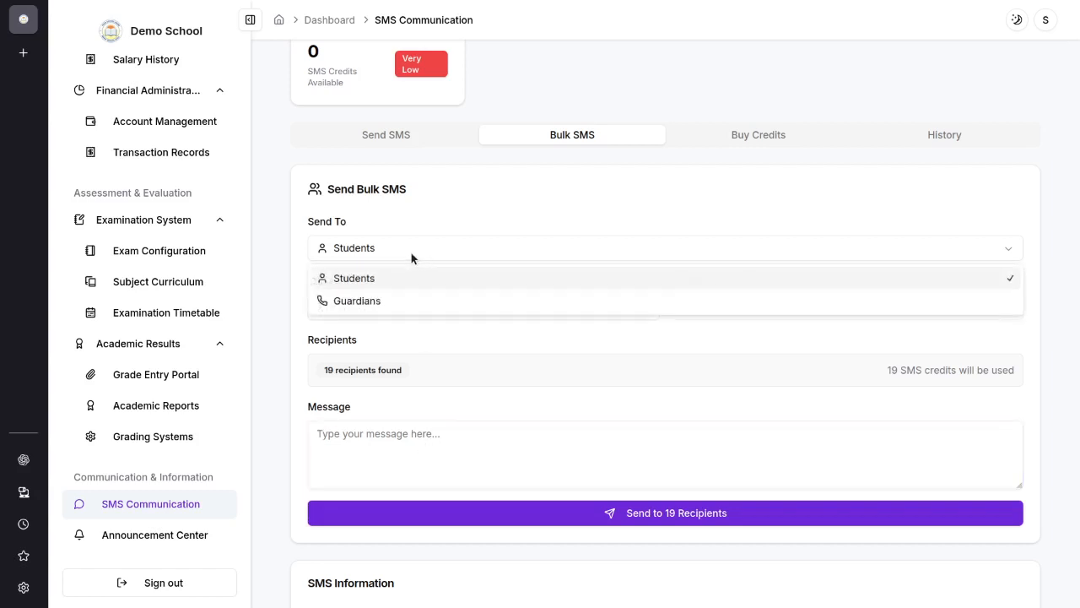
pyautogui.click(371, 302)
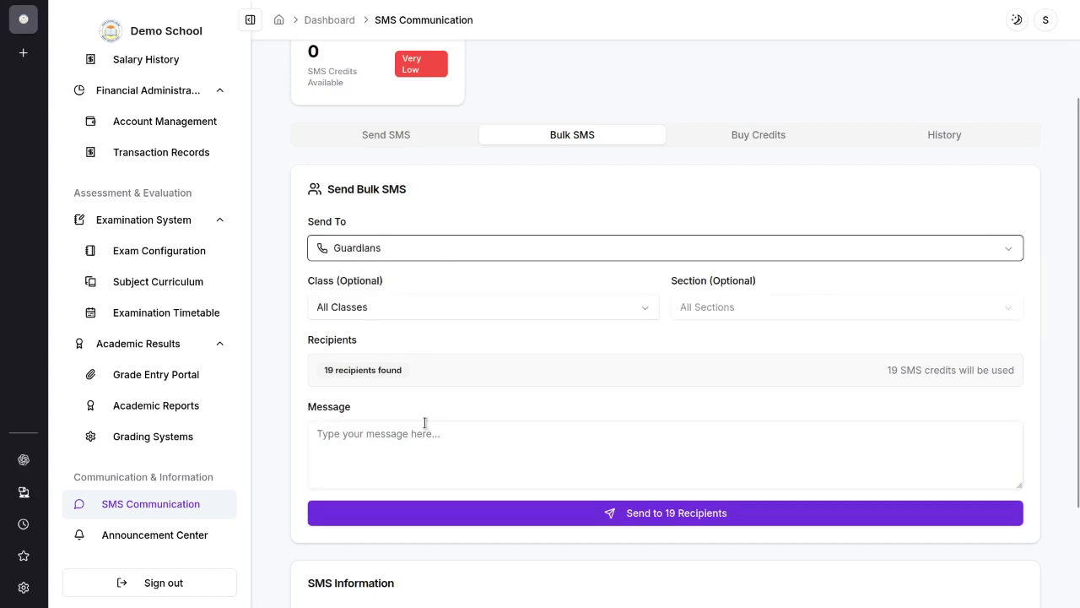
pyautogui.click(412, 444)
pyautogui.write('dasffasffdsaf')
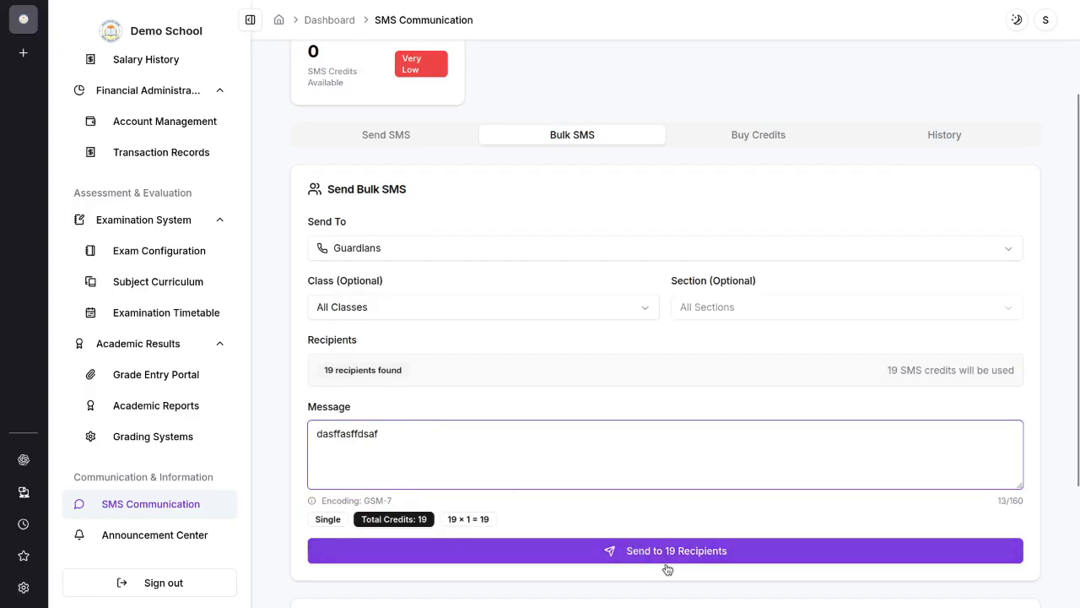
pyautogui.scroll(-2, 673, 437)
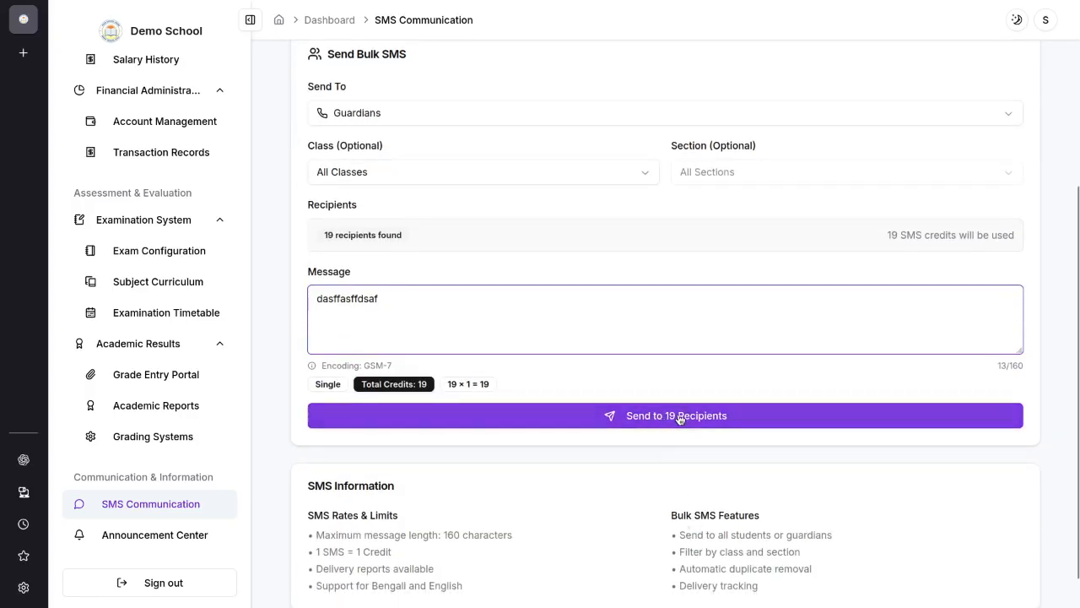
pyautogui.scroll(4, 849, 384)
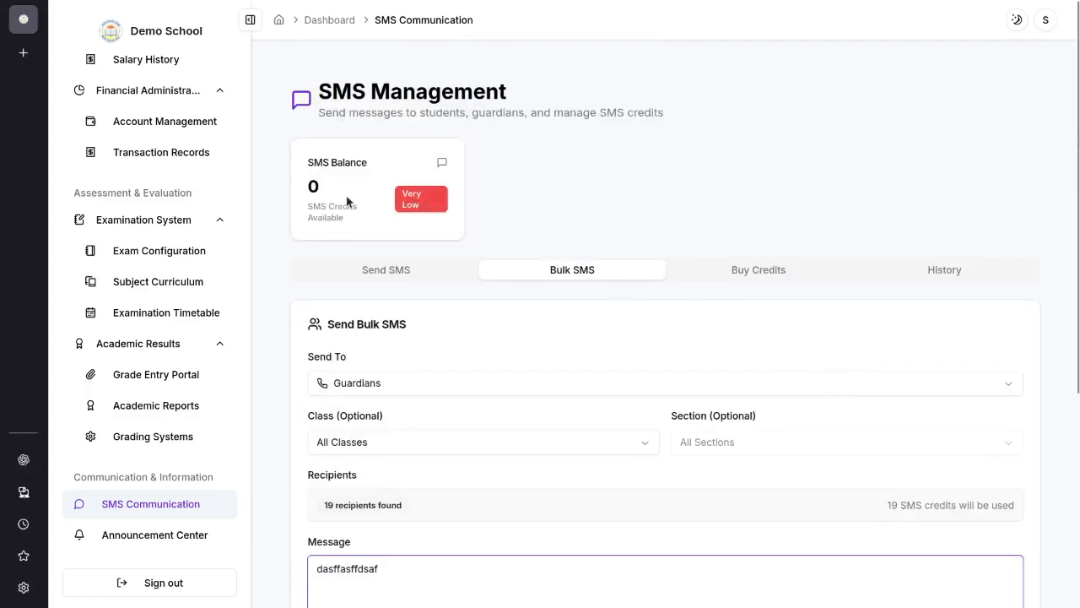
# Step: Open the SMS credit purchase form and select the package of 100 credits for 50 BDT
pyautogui.click(769, 274)
pyautogui.scroll(-3, 750, 285)
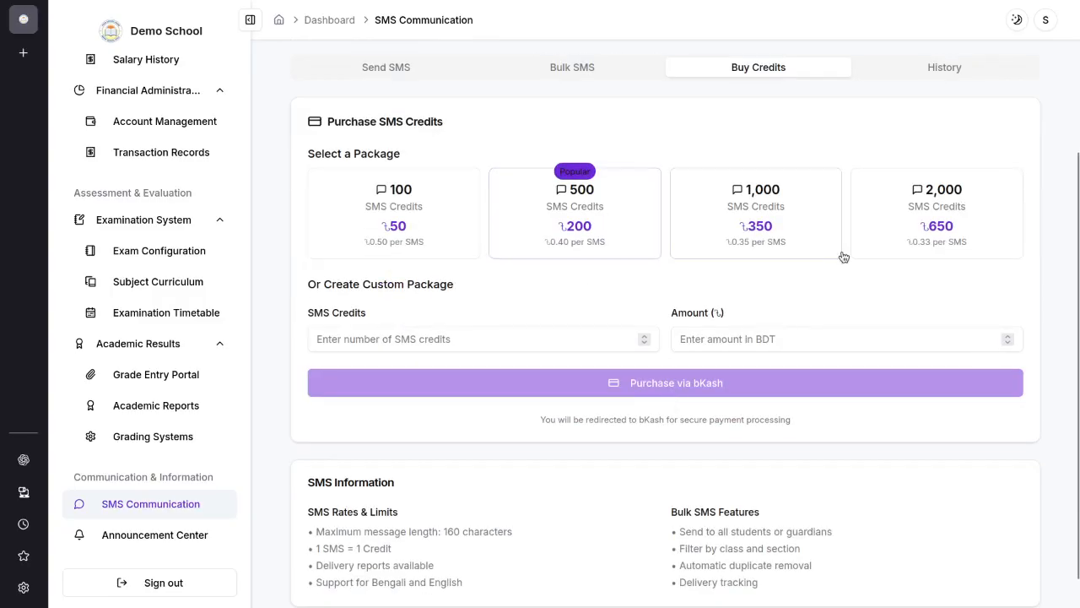
pyautogui.scroll(2, 772, 293)
pyautogui.click(408, 342)
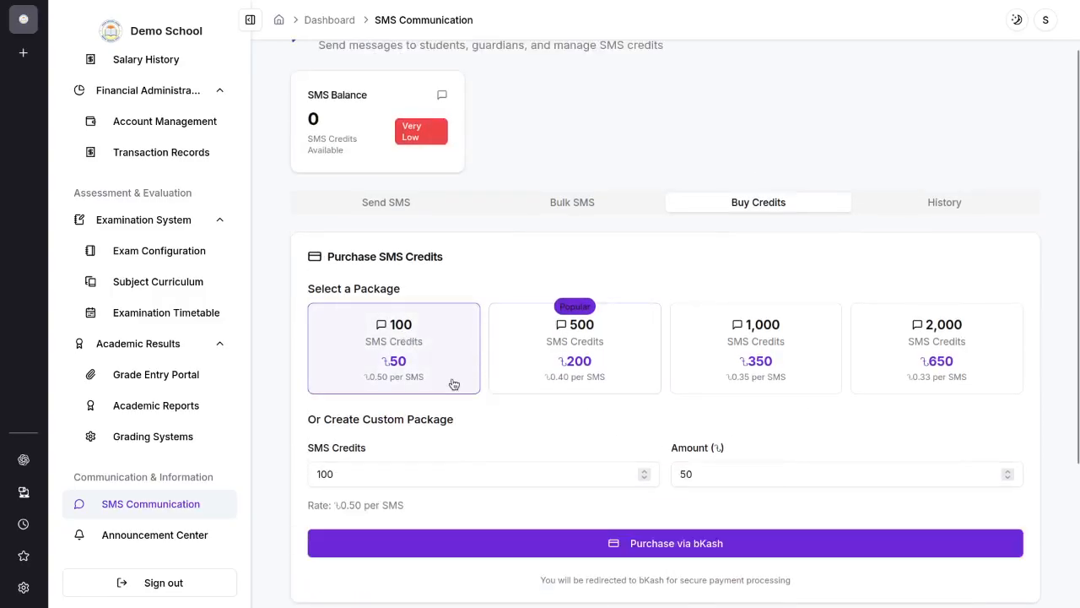
pyautogui.scroll(-1, 447, 375)
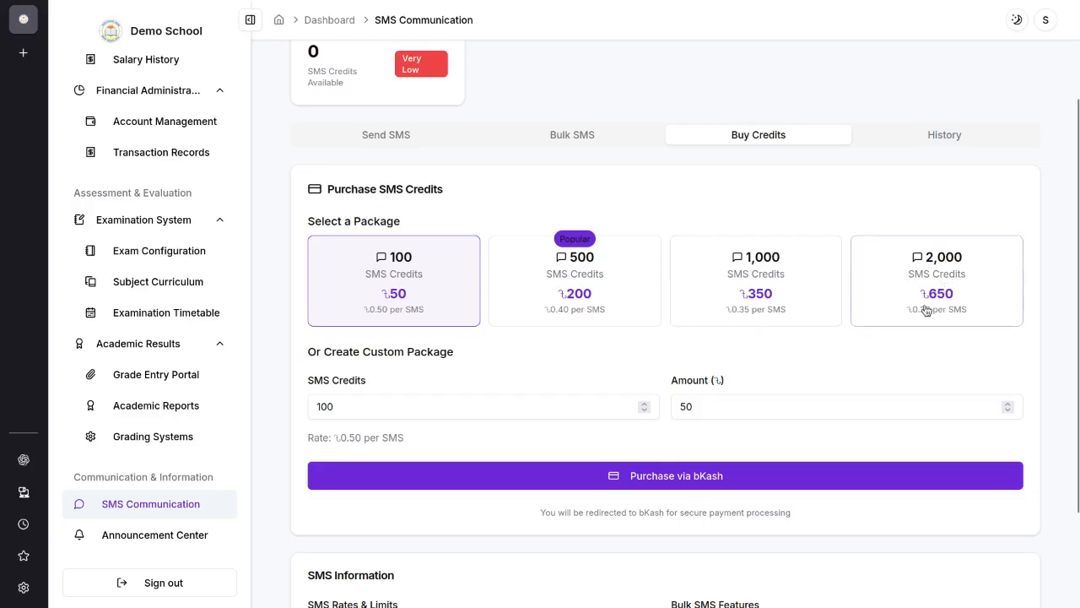
# Step: Open the SMS history and review the listed messages with their type, recipients, status and credits
pyautogui.click(954, 137)
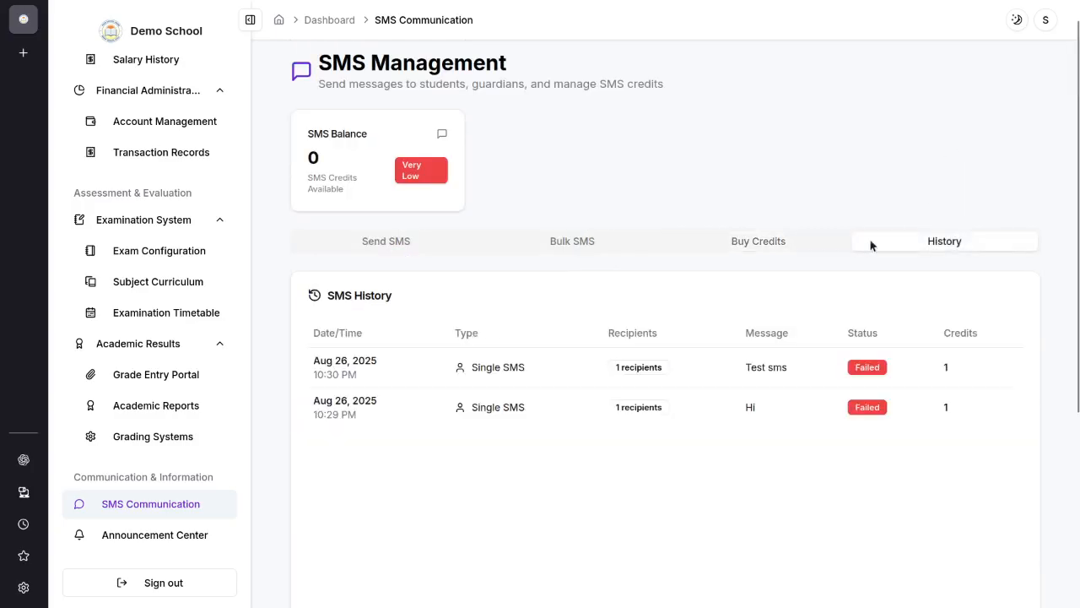
pyautogui.moveTo(314, 356); pyautogui.dragTo(928, 440)
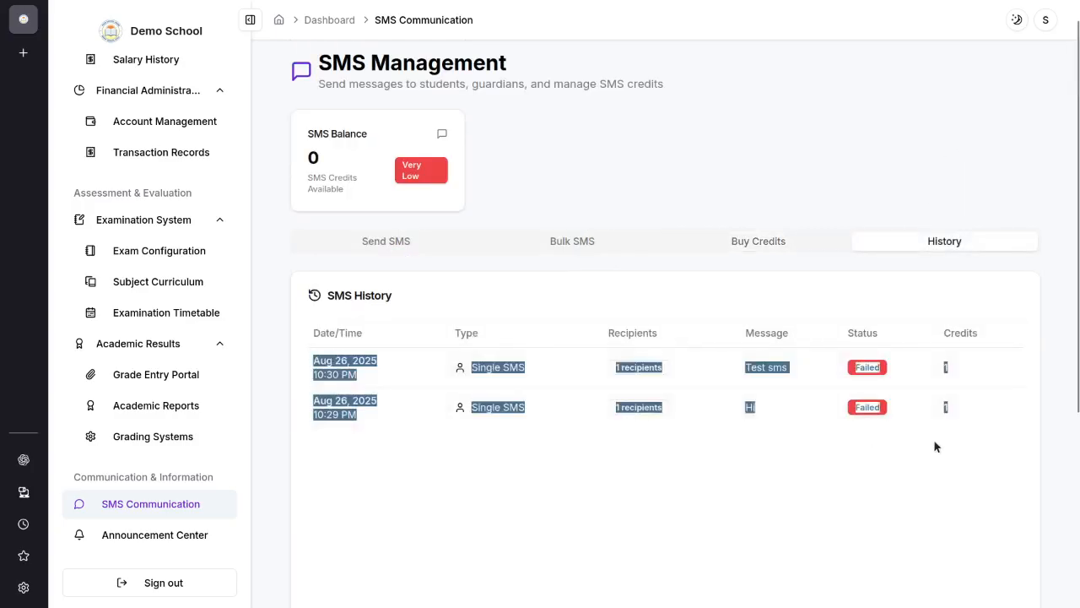
pyautogui.click(904, 480)
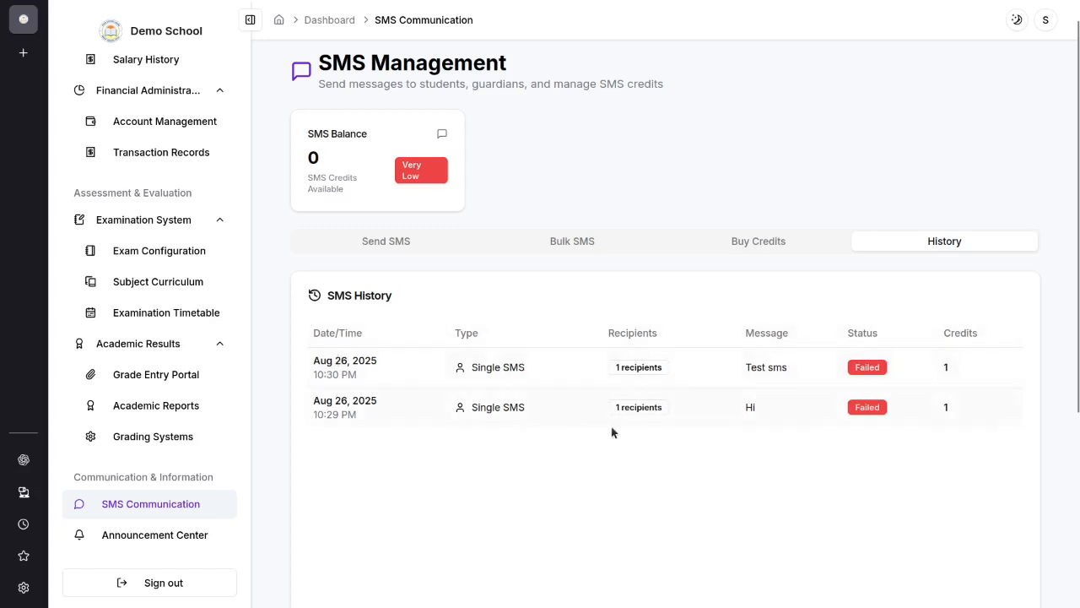
# Step: Revisit the SMS credit purchase form and the single SMS form
pyautogui.click(762, 243)
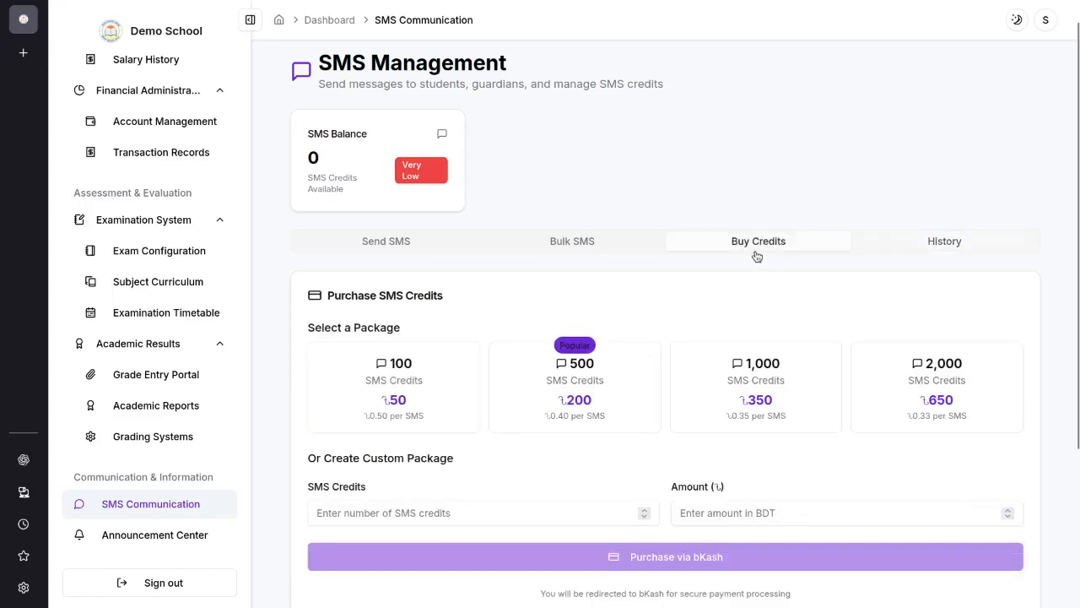
pyautogui.click(364, 241)
pyautogui.scroll(-2, 201, 540)
# Step: Open the Announcement Center and review the titles and contents of the existing notices
pyautogui.click(201, 537)
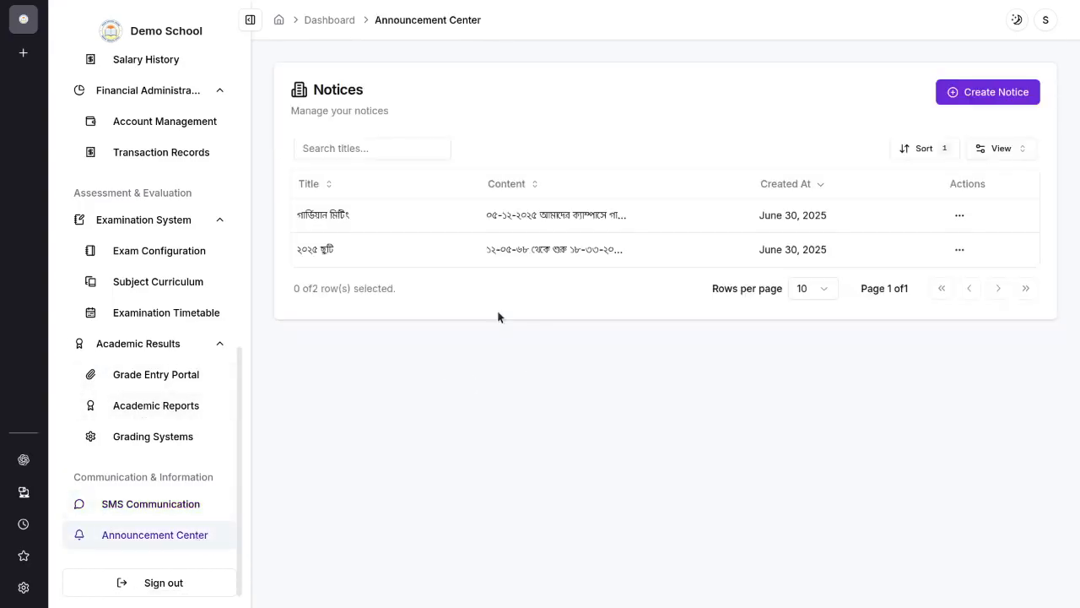
pyautogui.moveTo(396, 103); pyautogui.dragTo(265, 97)
pyautogui.click(514, 174)
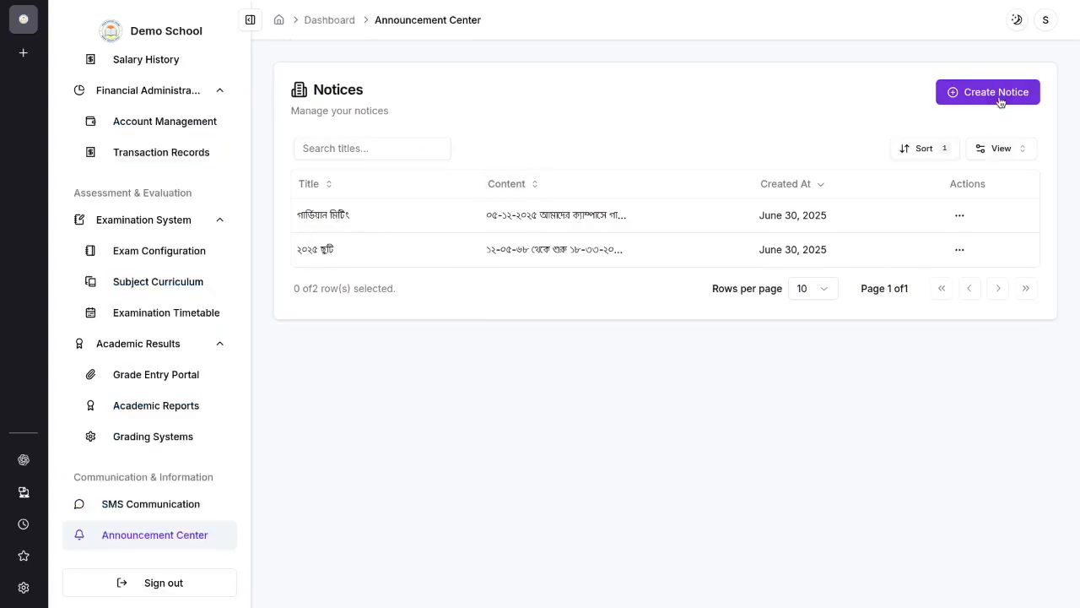
pyautogui.moveTo(338, 252); pyautogui.dragTo(293, 216)
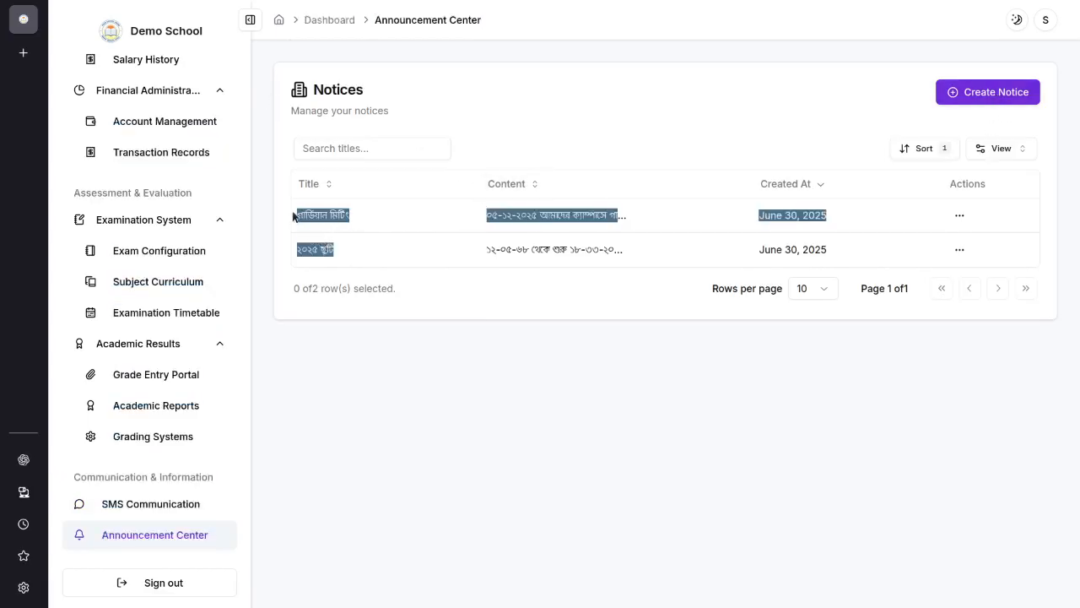
pyautogui.click(443, 287)
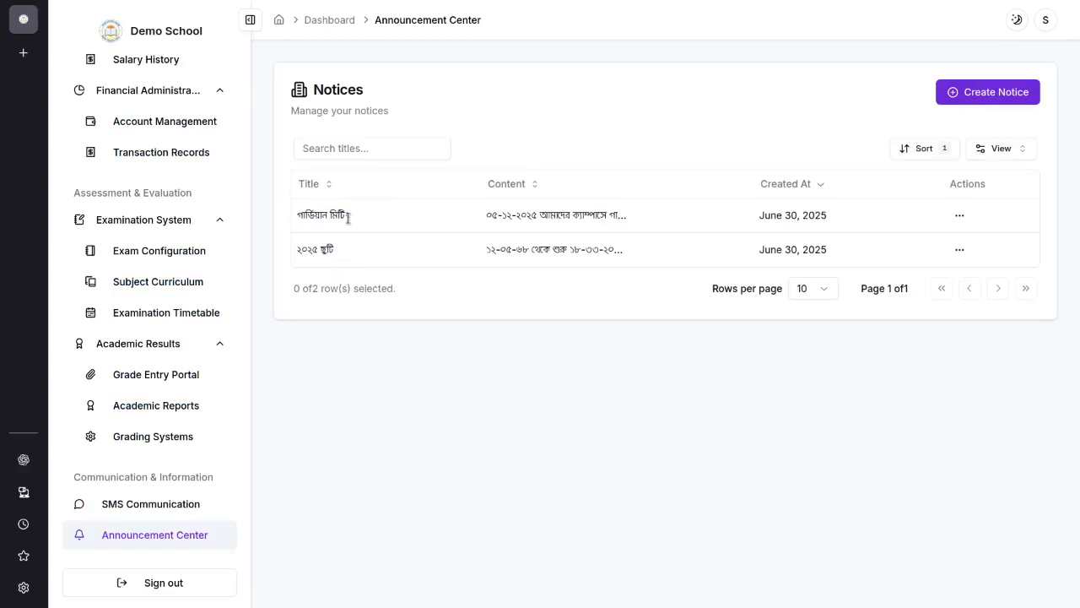